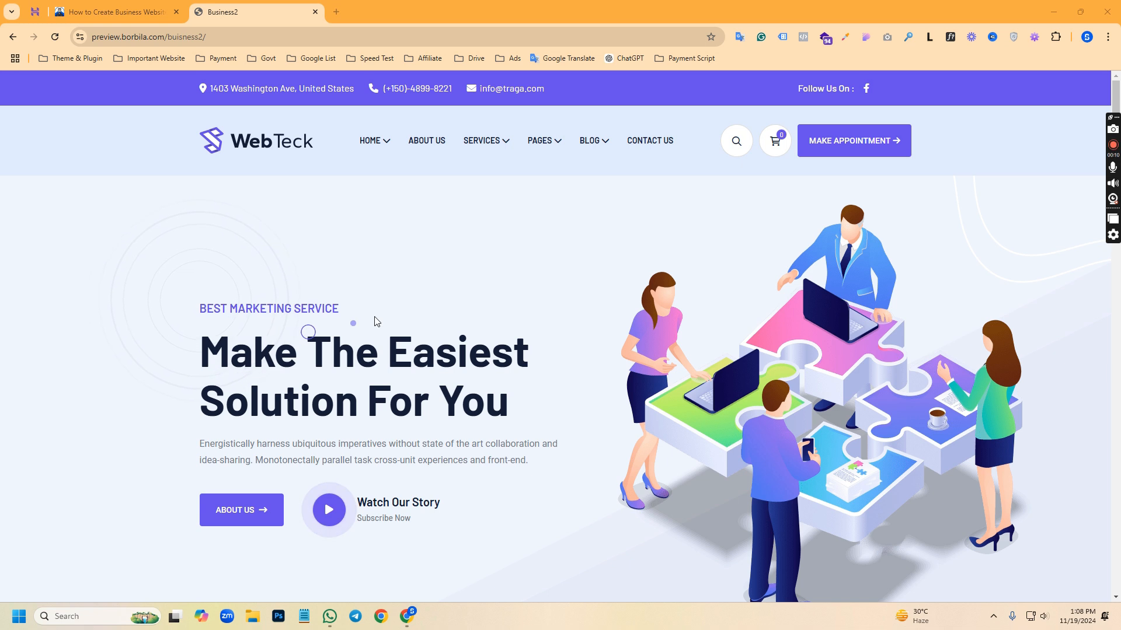
scroll(390, 308, "up", 1)
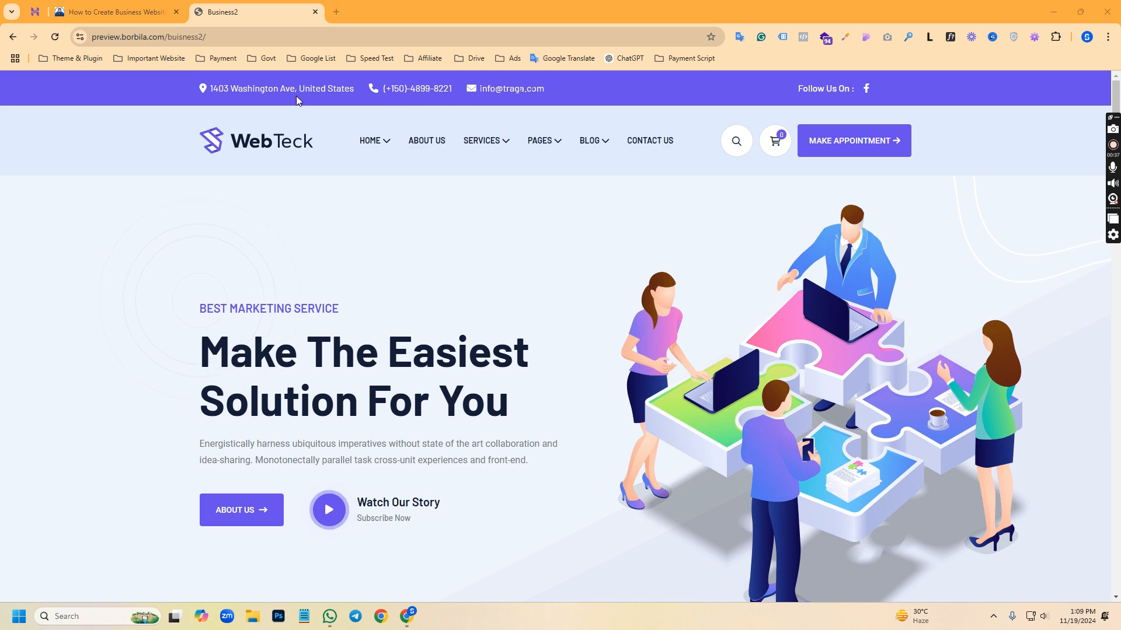
key("Print")
left_click_drag(169, 72, 914, 194)
key("Escape")
Review the demo homepage from the hero banner through the about, services, projects and work process sections
scroll(476, 315, "down", 7)
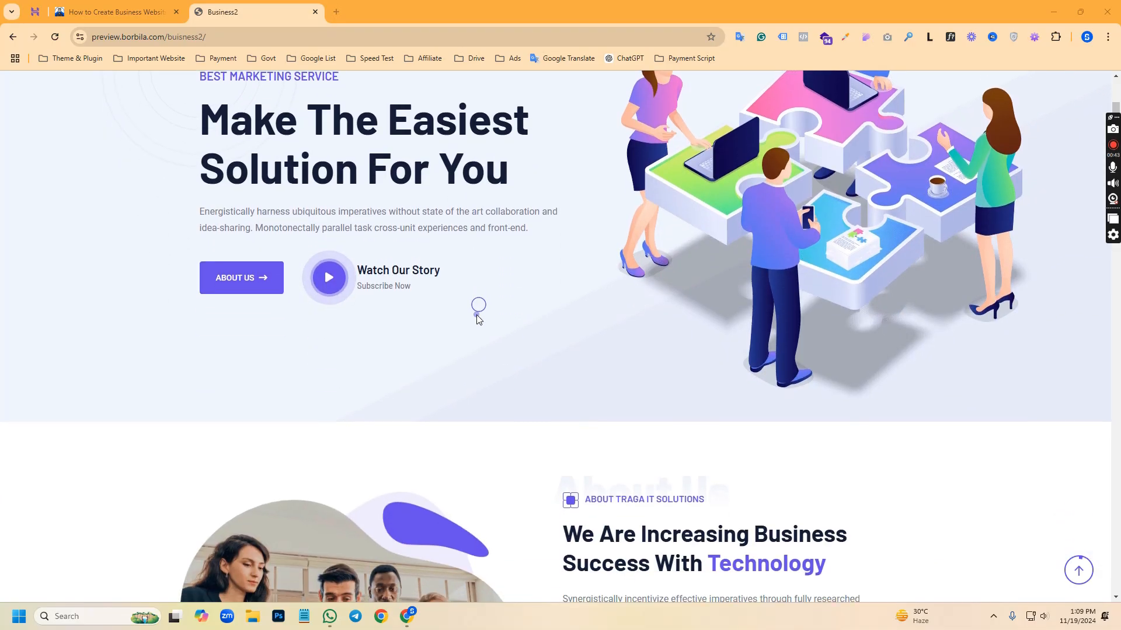
scroll(526, 368, "down", 3)
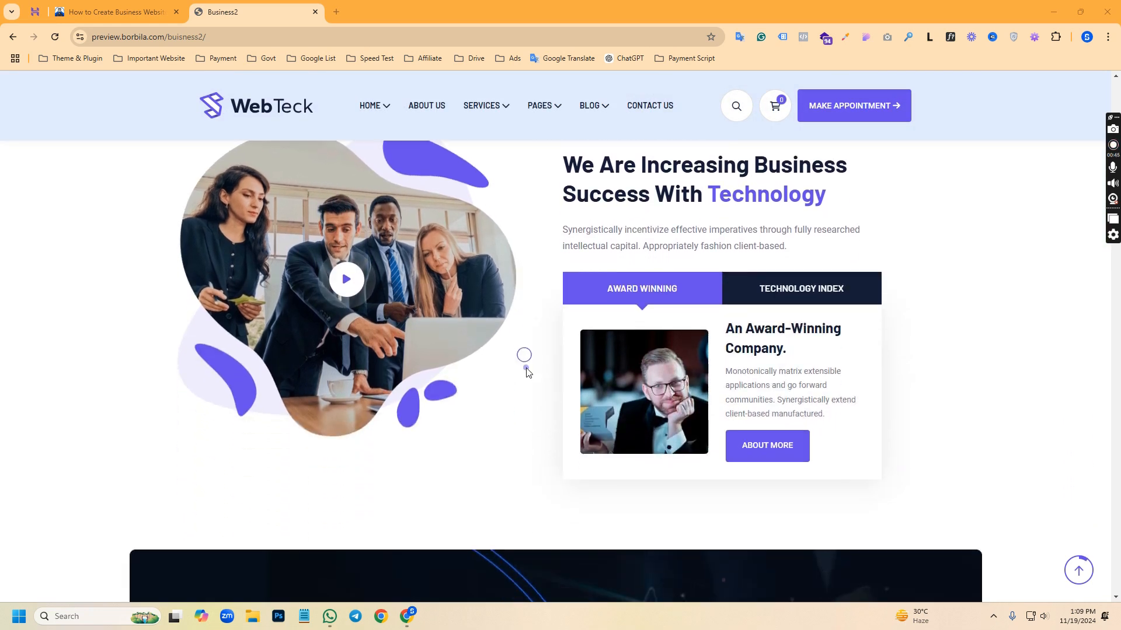
scroll(527, 367, "down", 6)
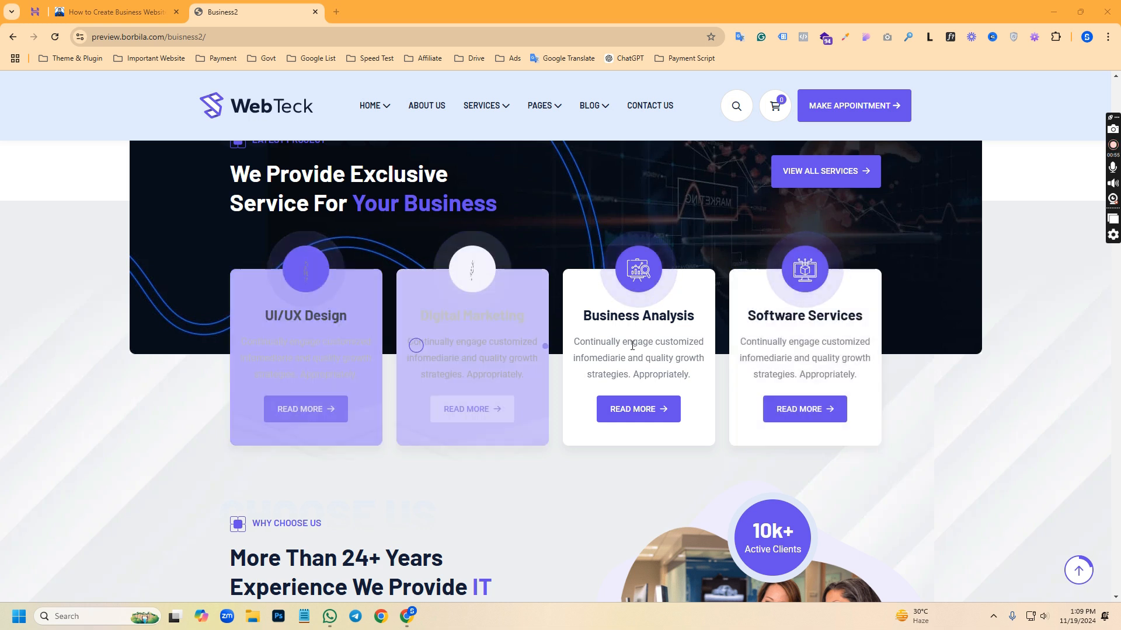
scroll(841, 288, "down", 1)
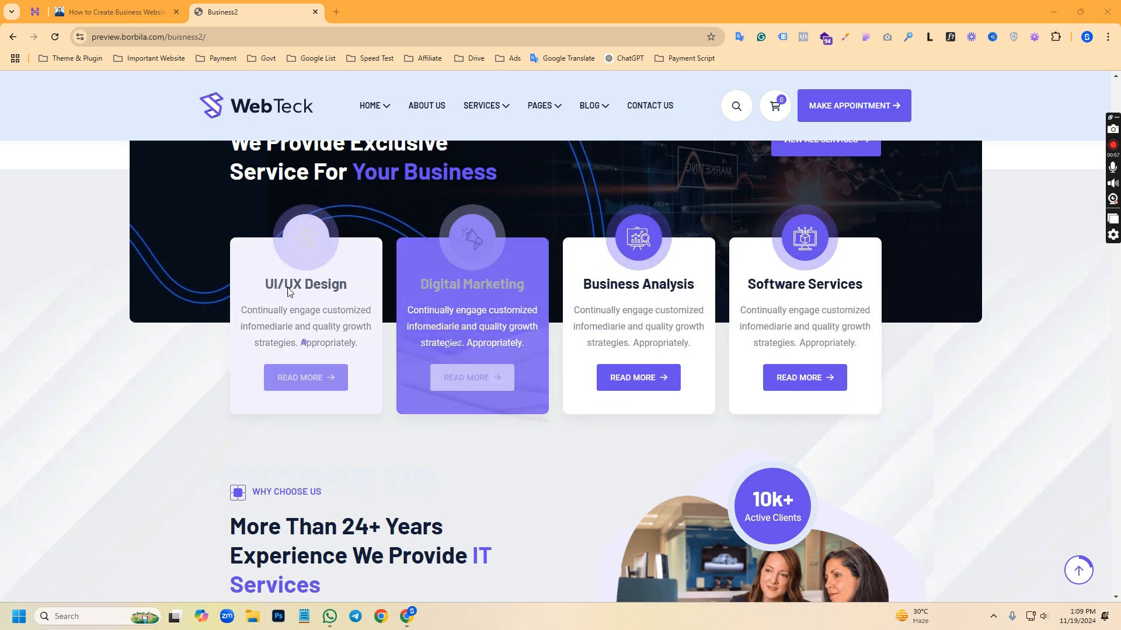
scroll(582, 328, "down", 3)
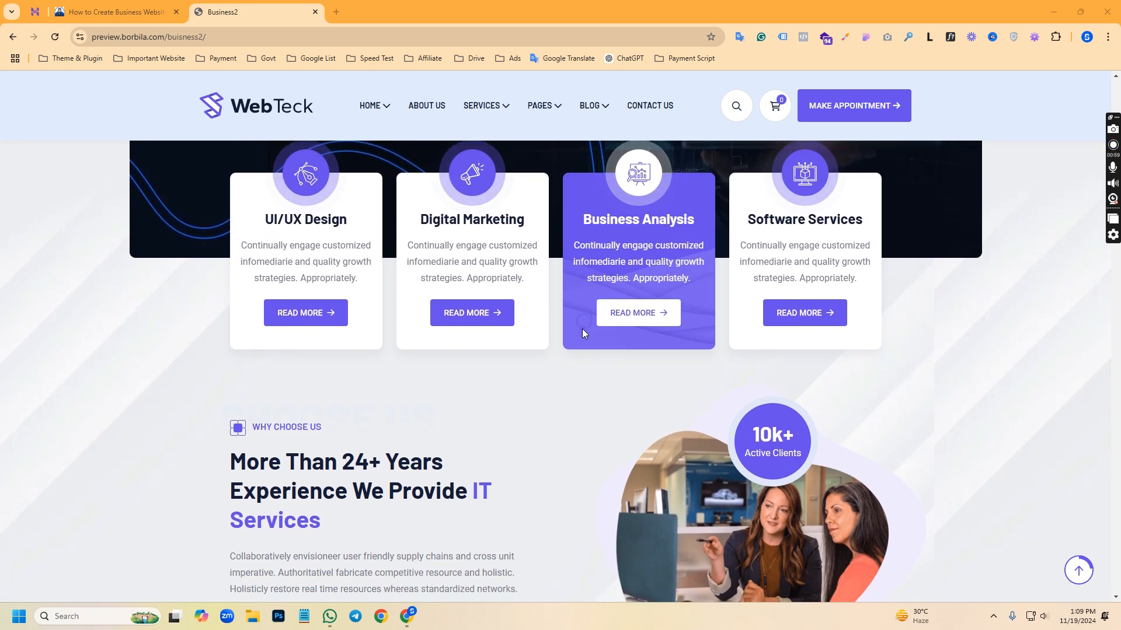
scroll(582, 328, "down", 10)
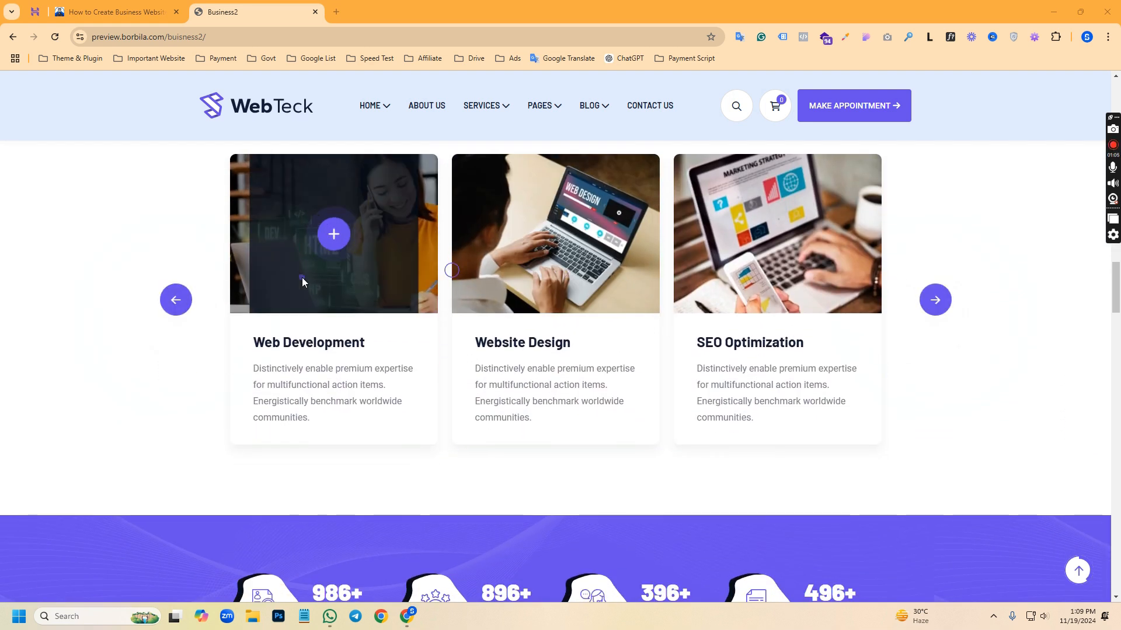
scroll(565, 285, "up", 2)
scroll(565, 285, "down", 10)
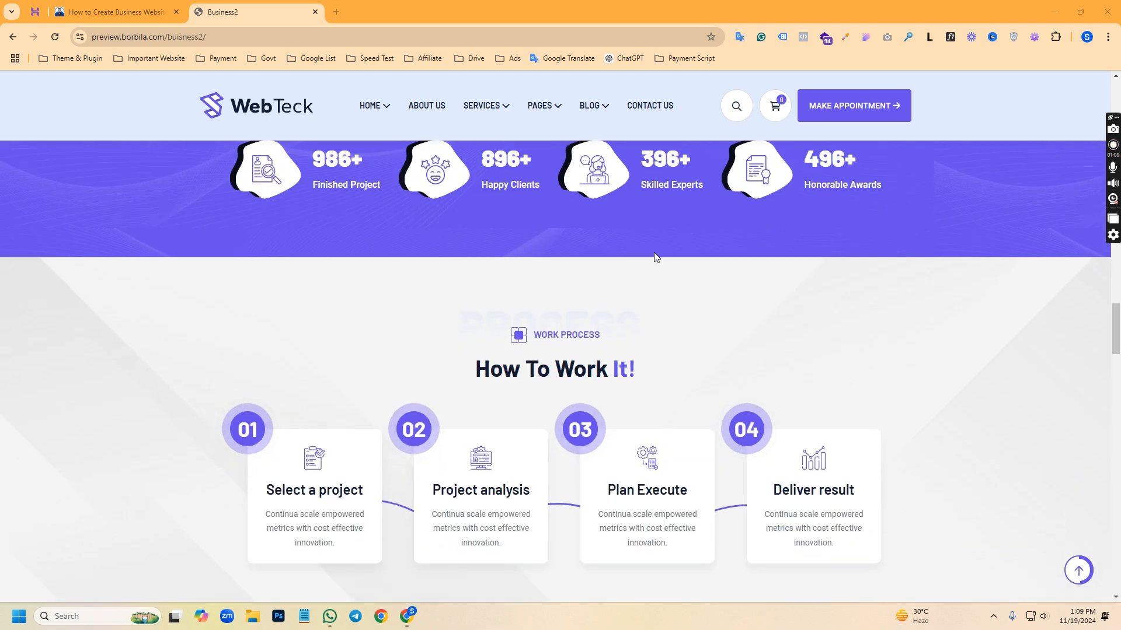
scroll(521, 273, "down", 2)
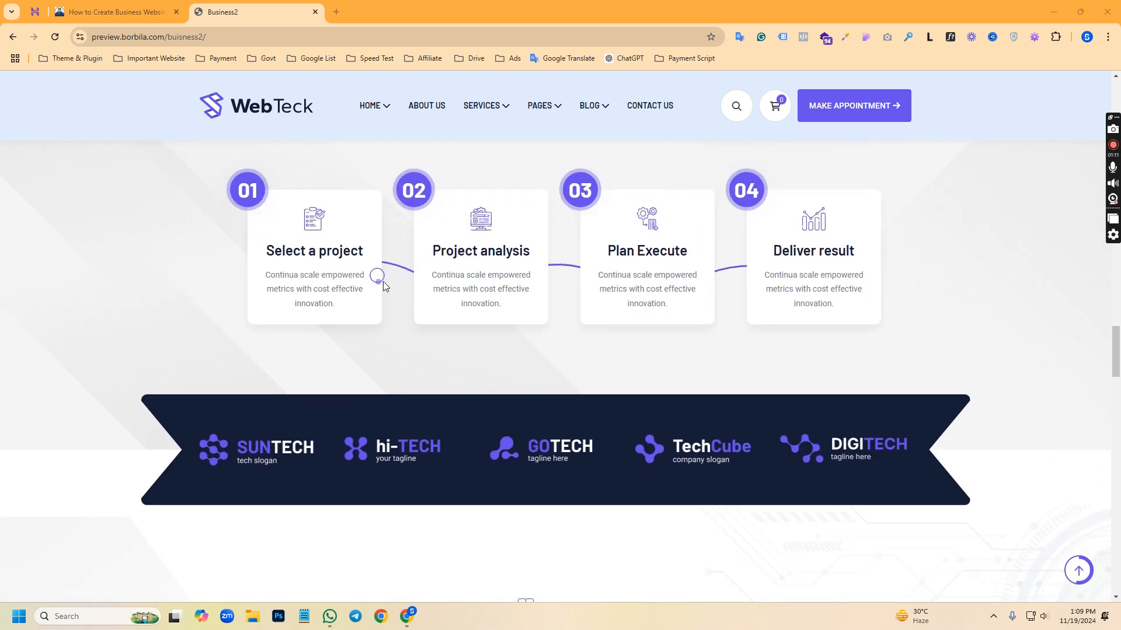
Review the rest of the demo homepage: team, testimonials, consultation, blog and footer sections
scroll(590, 306, "down", 5)
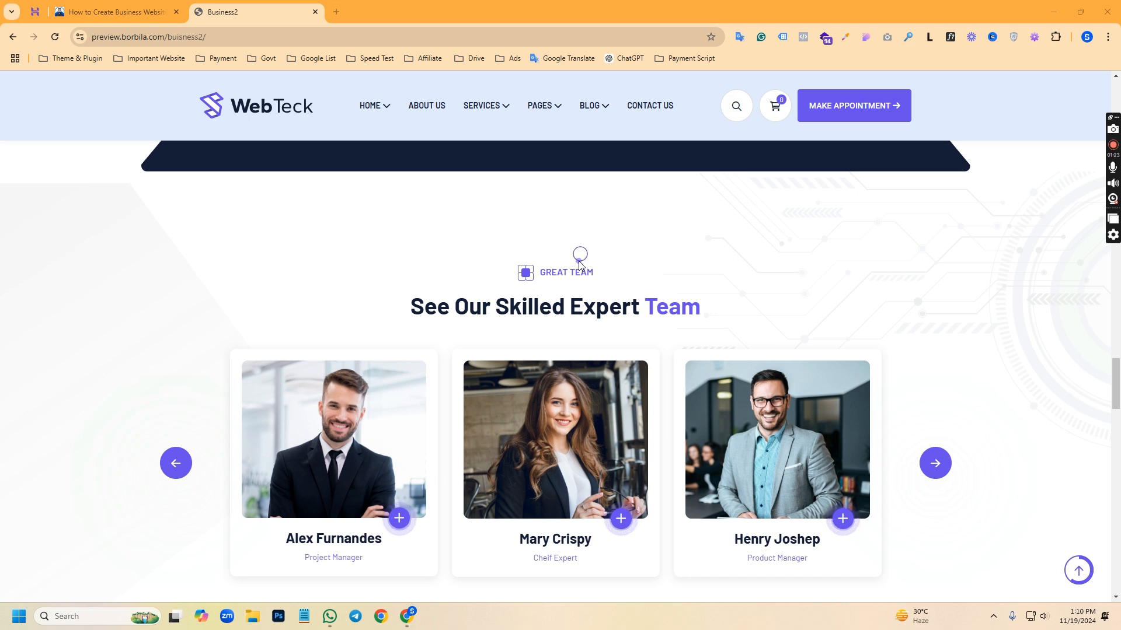
scroll(589, 277, "down", 1)
scroll(591, 281, "down", 3)
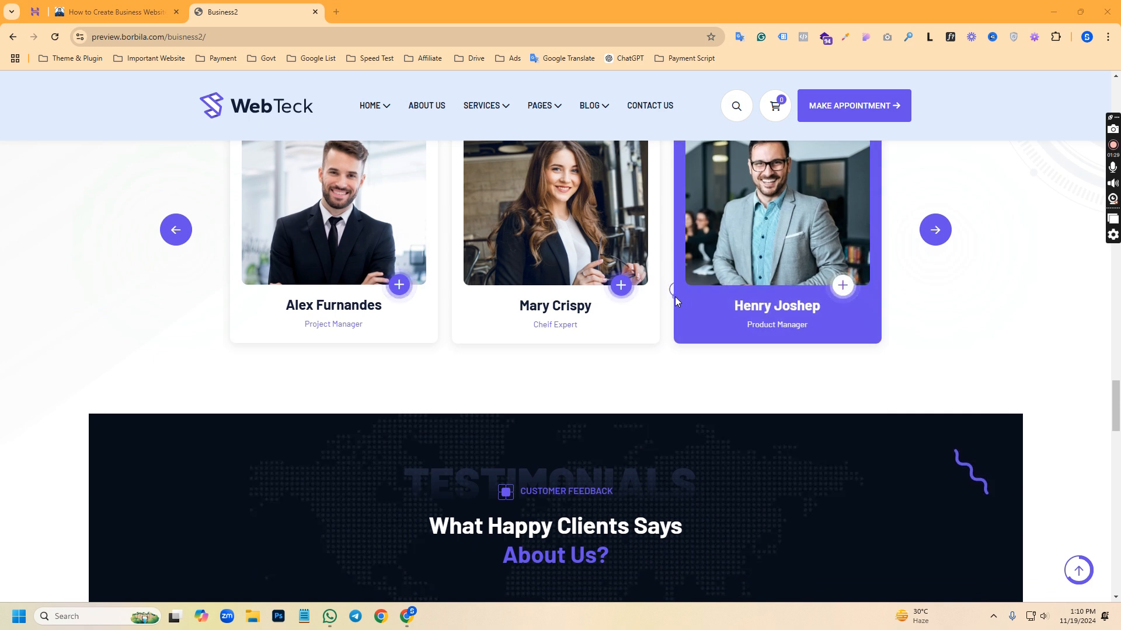
scroll(675, 296, "down", 2)
scroll(671, 346, "down", 4)
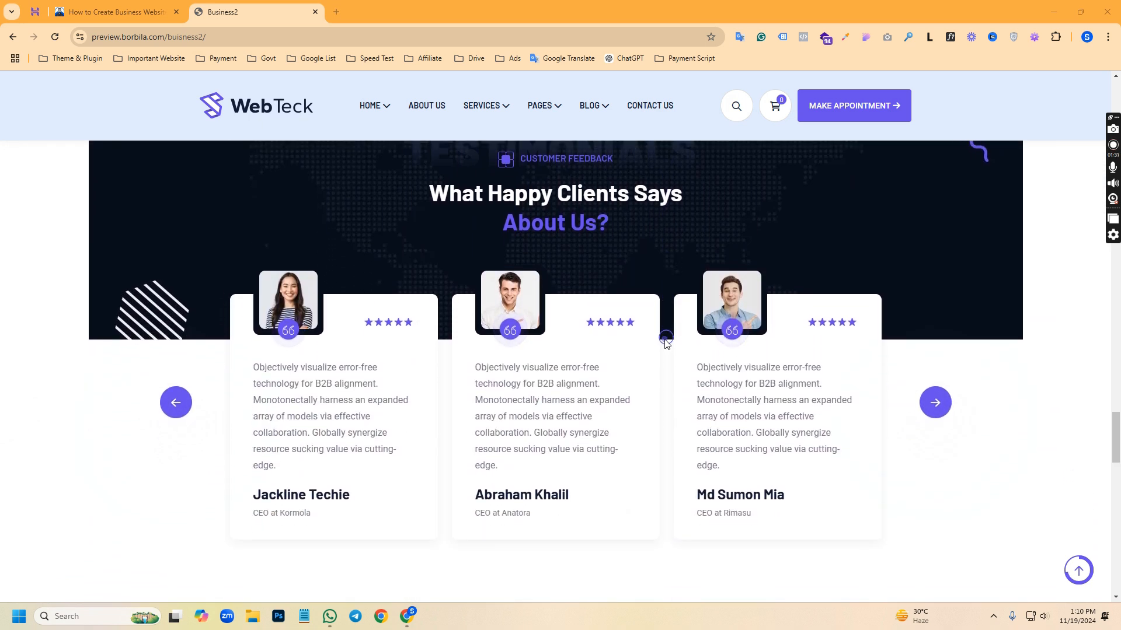
scroll(666, 340, "down", 5)
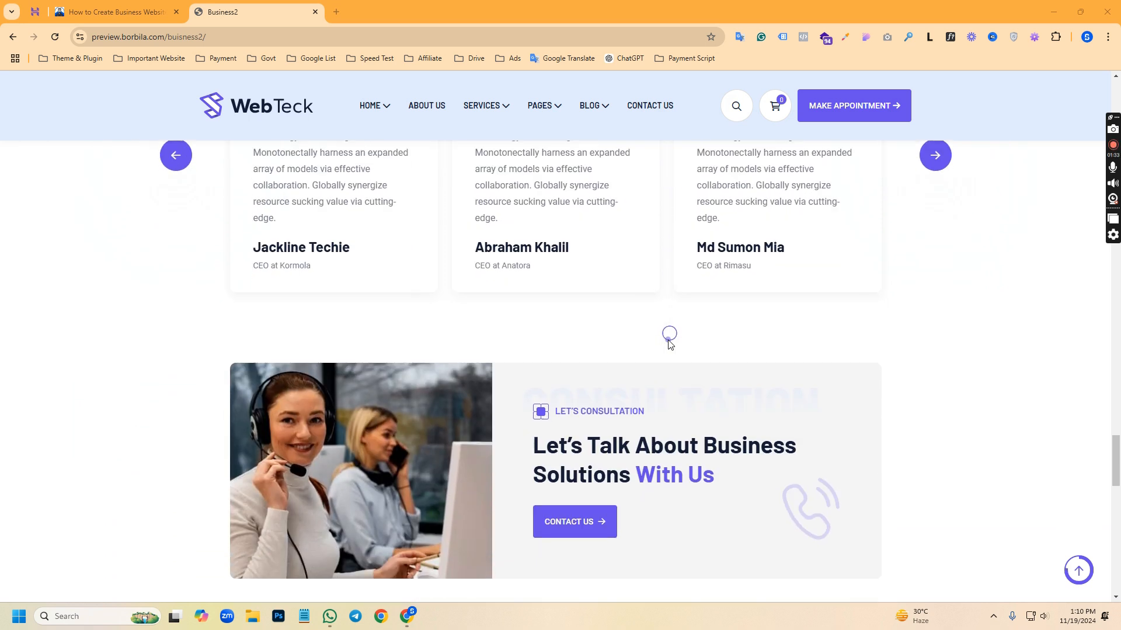
scroll(669, 345, "down", 6)
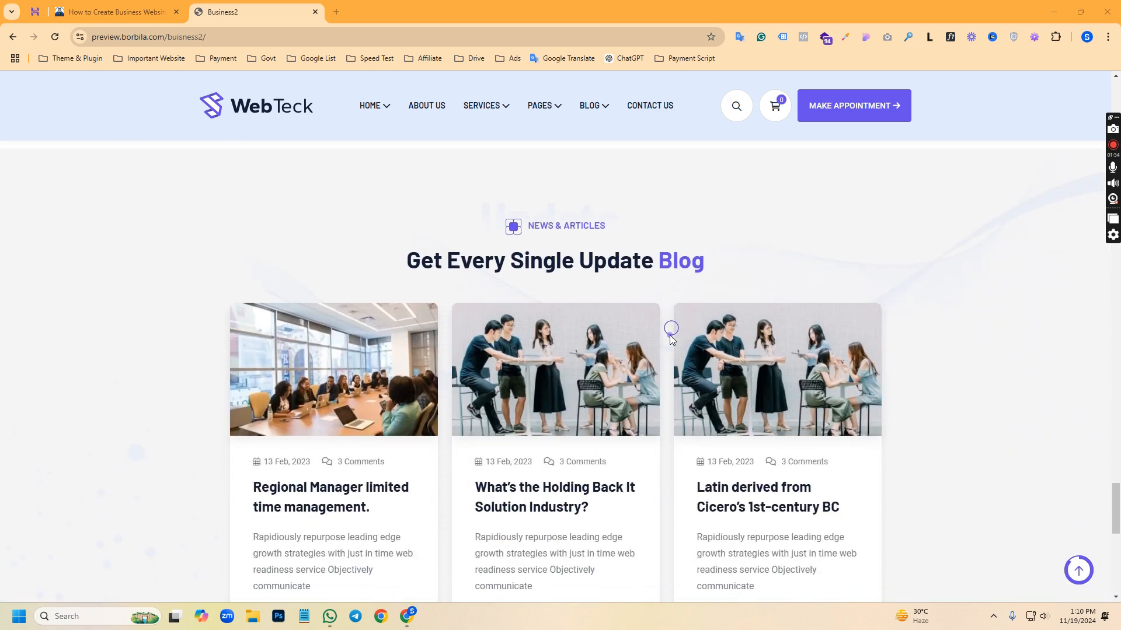
scroll(673, 339, "down", 3)
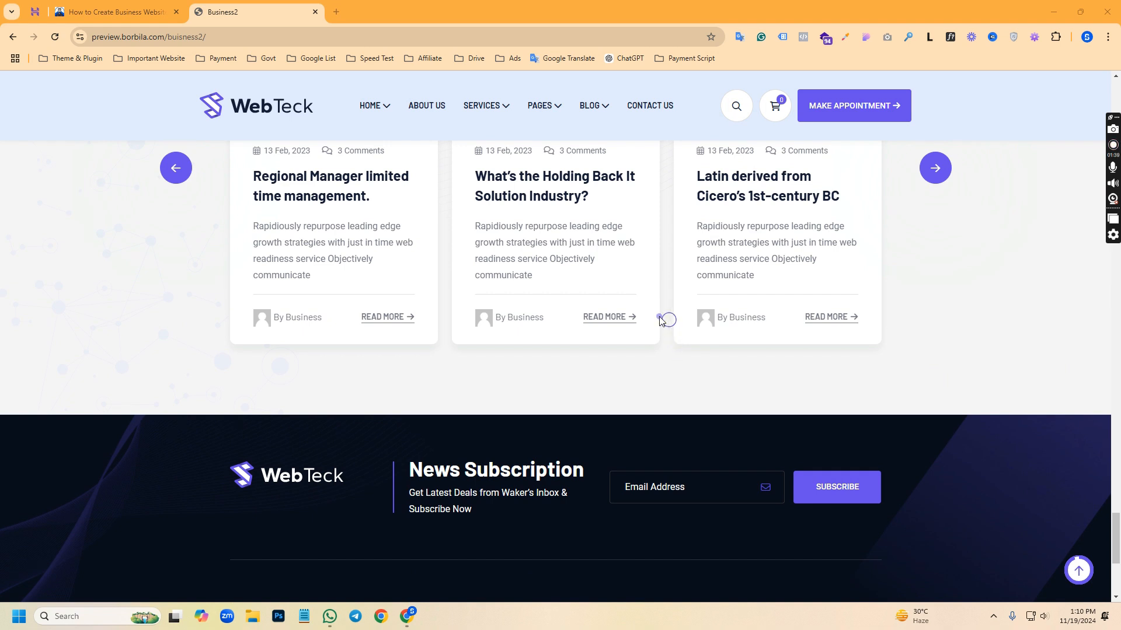
scroll(659, 318, "down", 4)
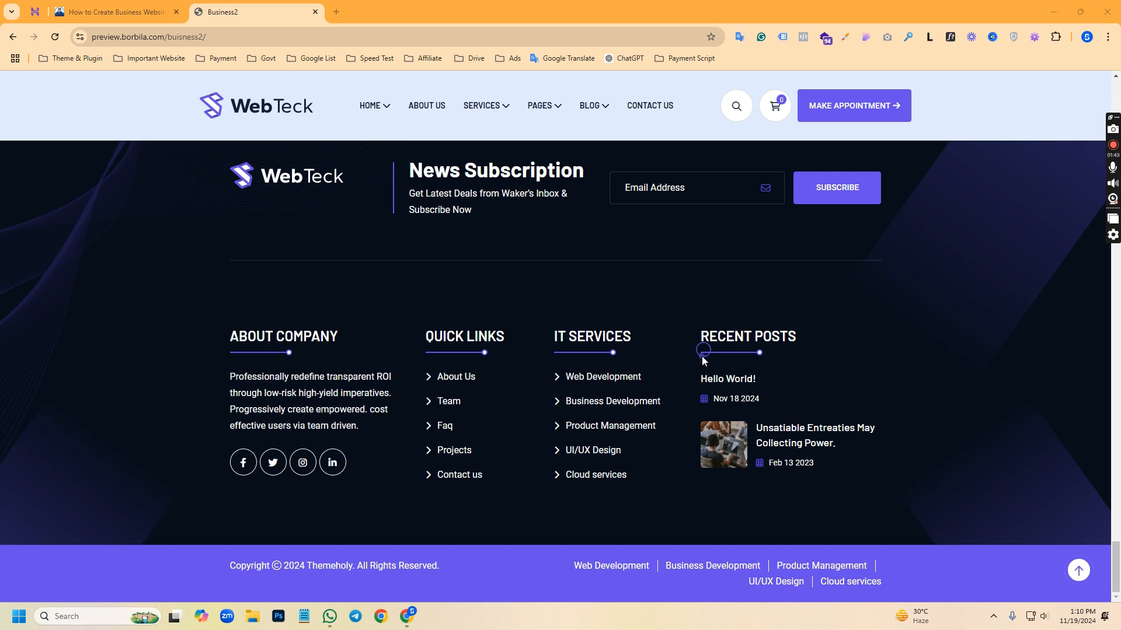
scroll(703, 360, "up", 10)
scroll(704, 341, "up", 7)
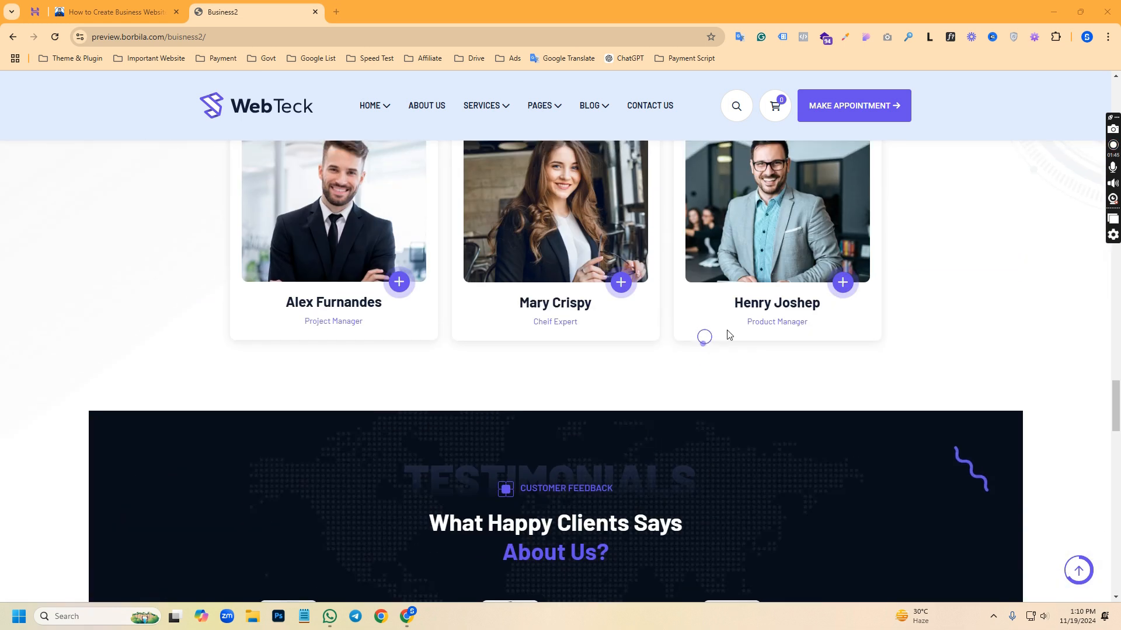
Open the demo's appointment page and examine its contact details, enquiry form, map and footer
left_click(850, 107)
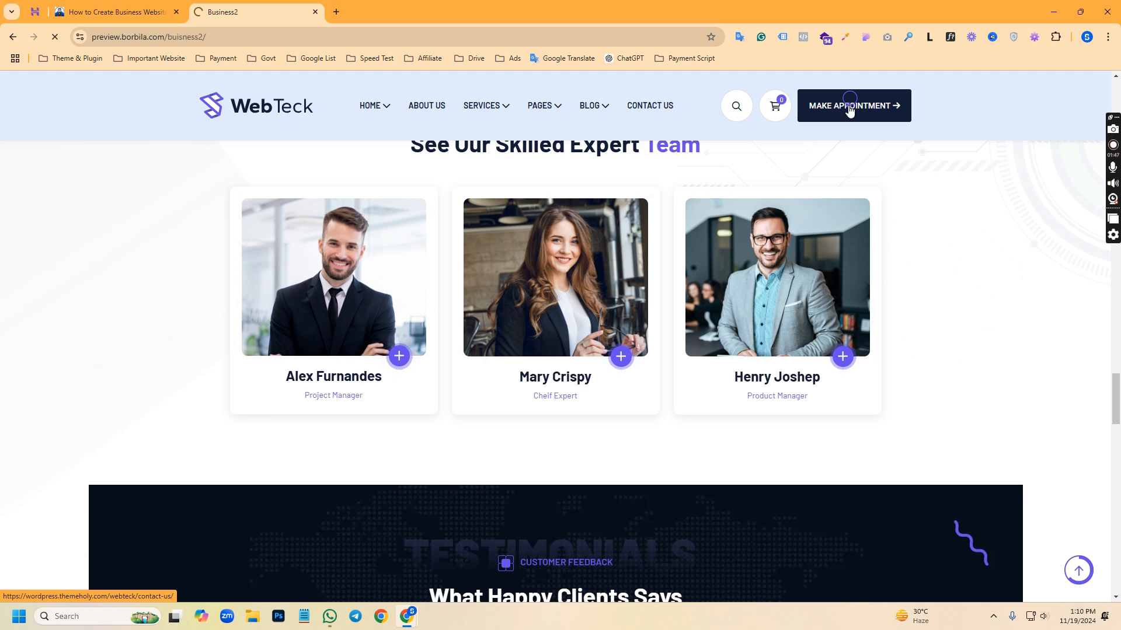
scroll(475, 325, "down", 6)
scroll(397, 174, "up", 3)
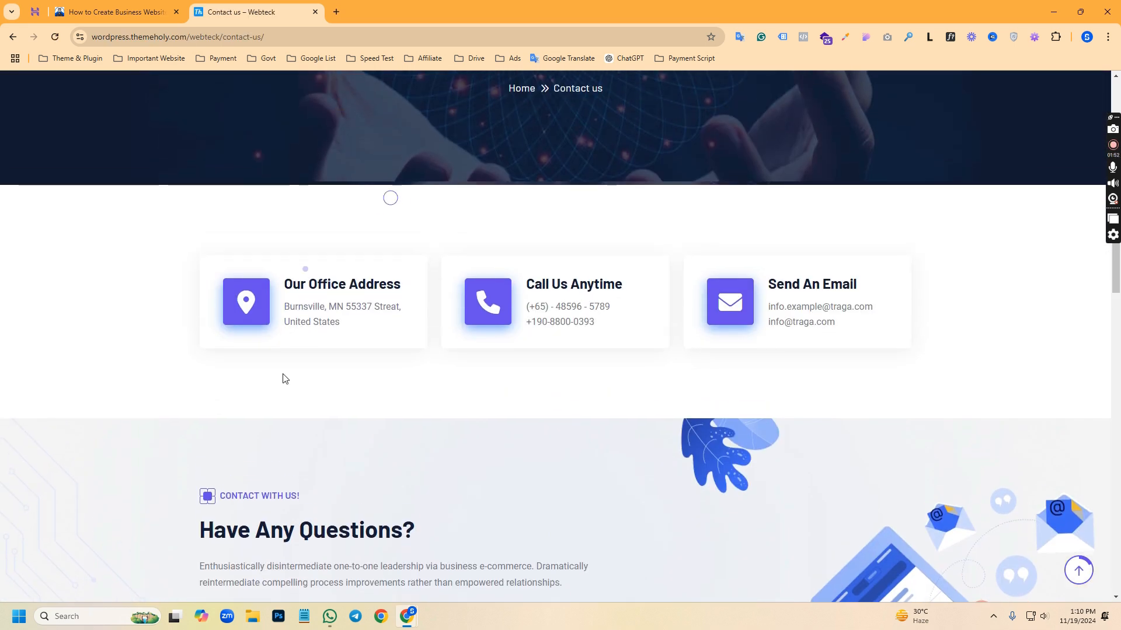
scroll(599, 374, "down", 3)
scroll(599, 374, "down", 10)
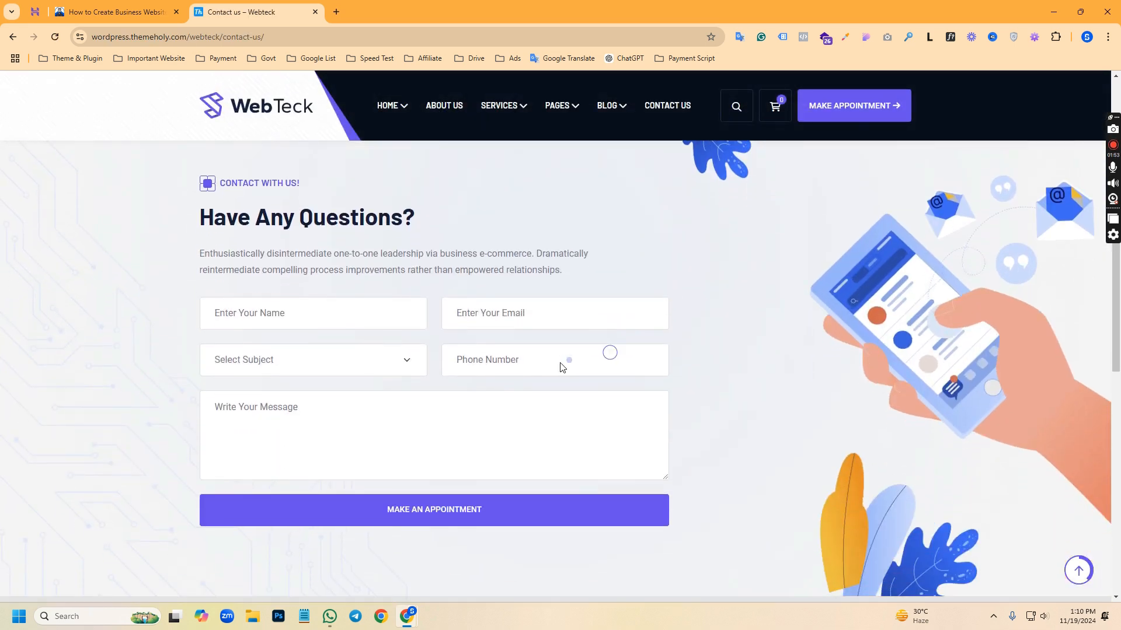
scroll(602, 347, "down", 3)
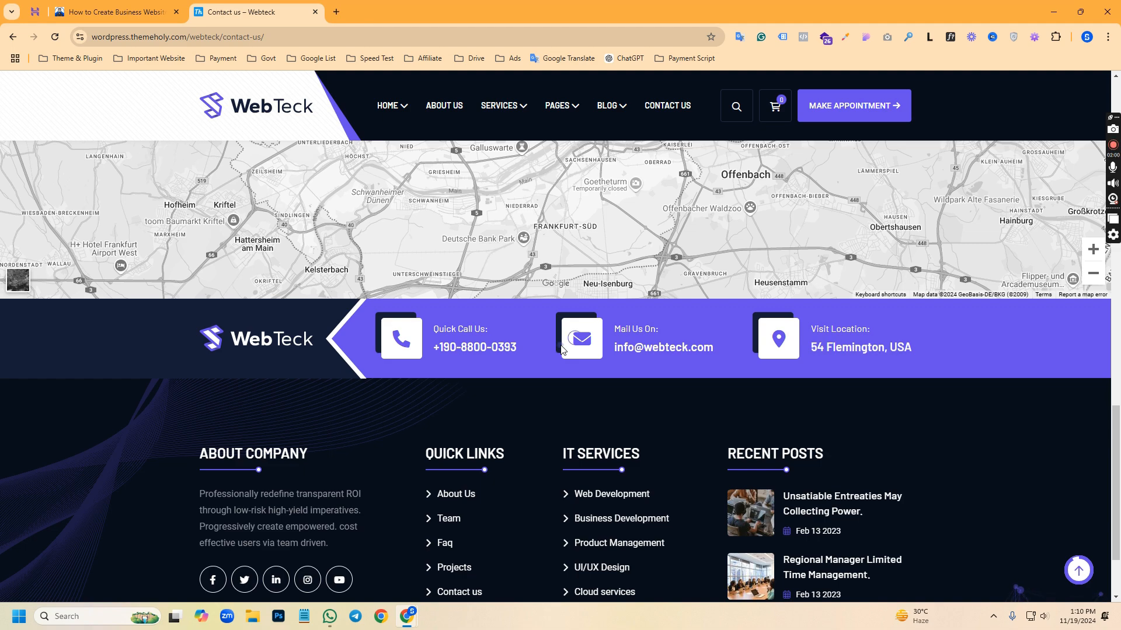
key("Print")
left_click_drag(348, 304, 942, 386)
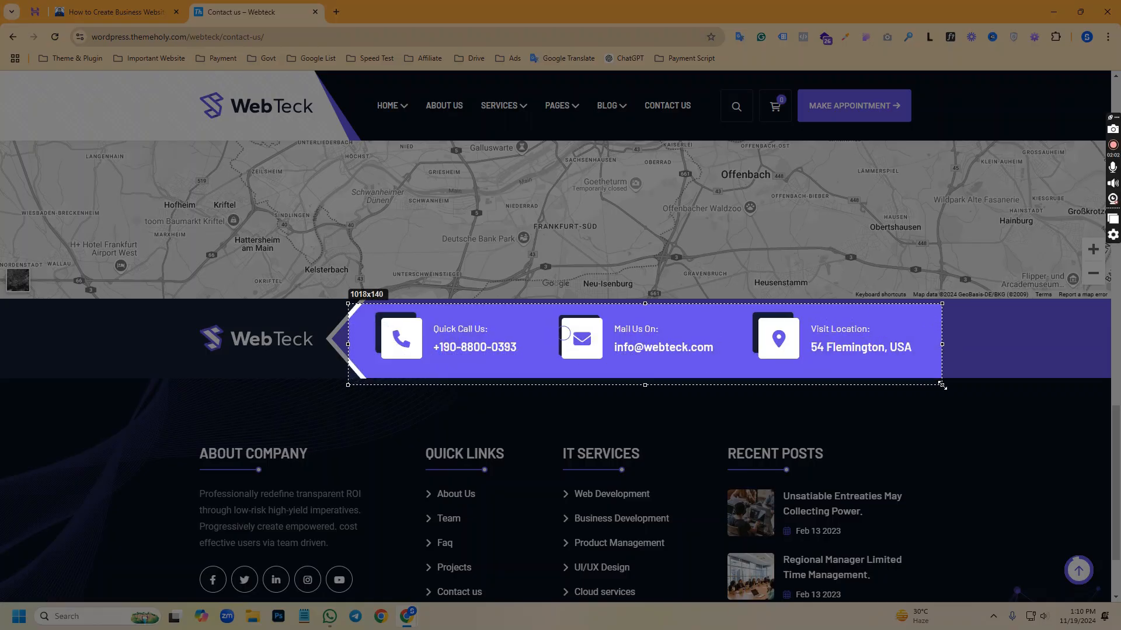
left_click(937, 403)
Return from the contact page to the WebTeck demo homepage
scroll(667, 365, "up", 10)
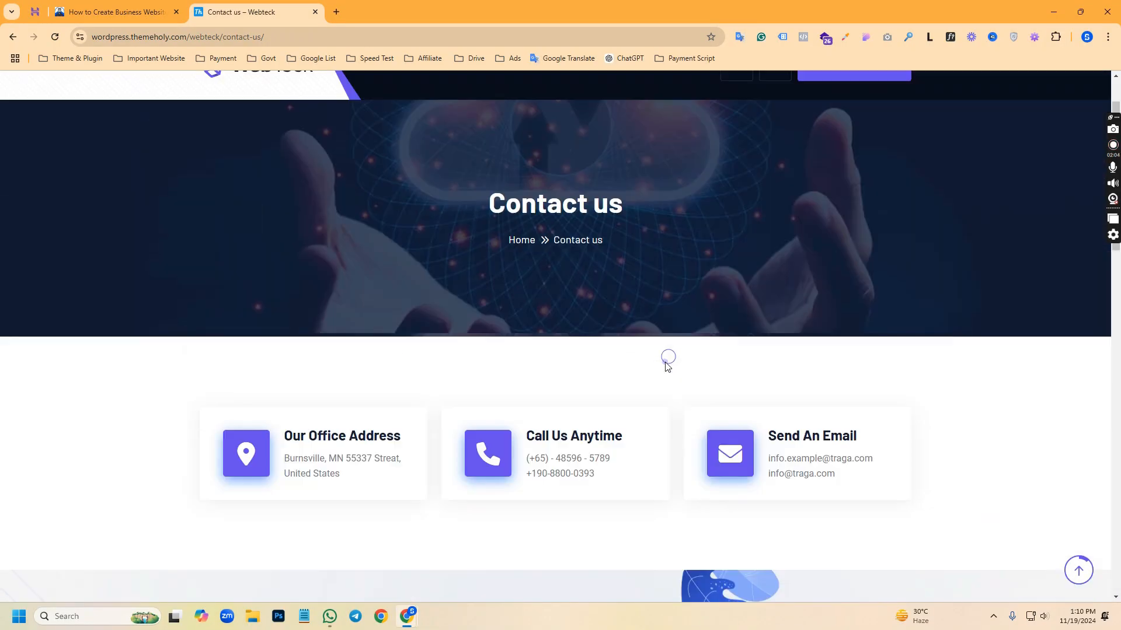
scroll(667, 364, "up", 2)
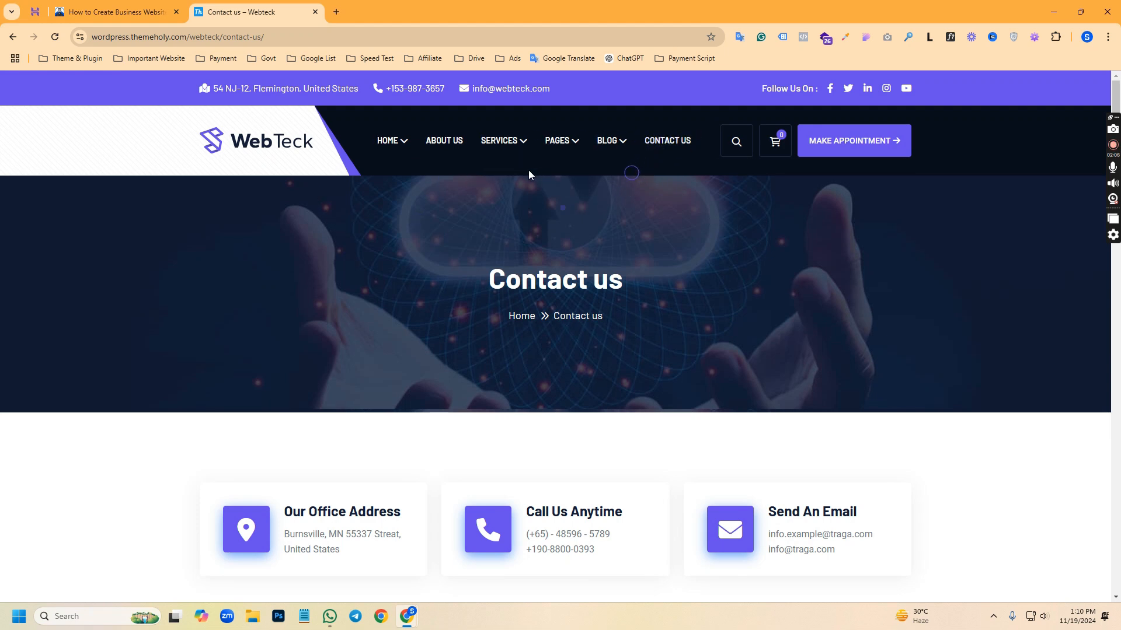
left_click(262, 143)
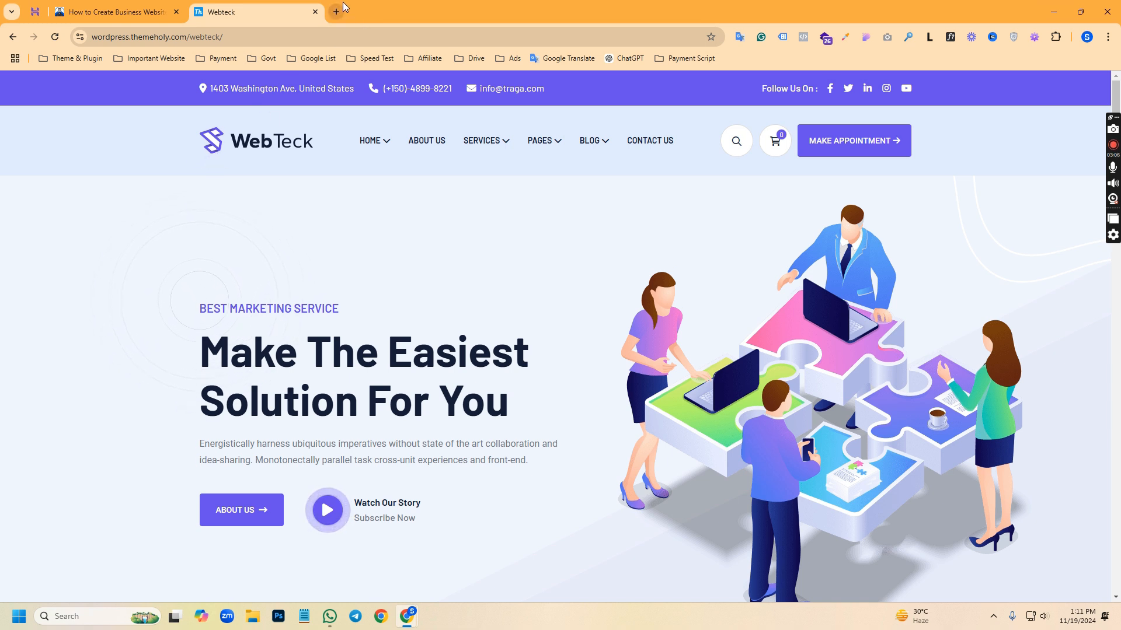
Select the full web address of the WebTeck demo homepage
left_click(285, 37)
left_click(285, 36)
key("ctrl+a")
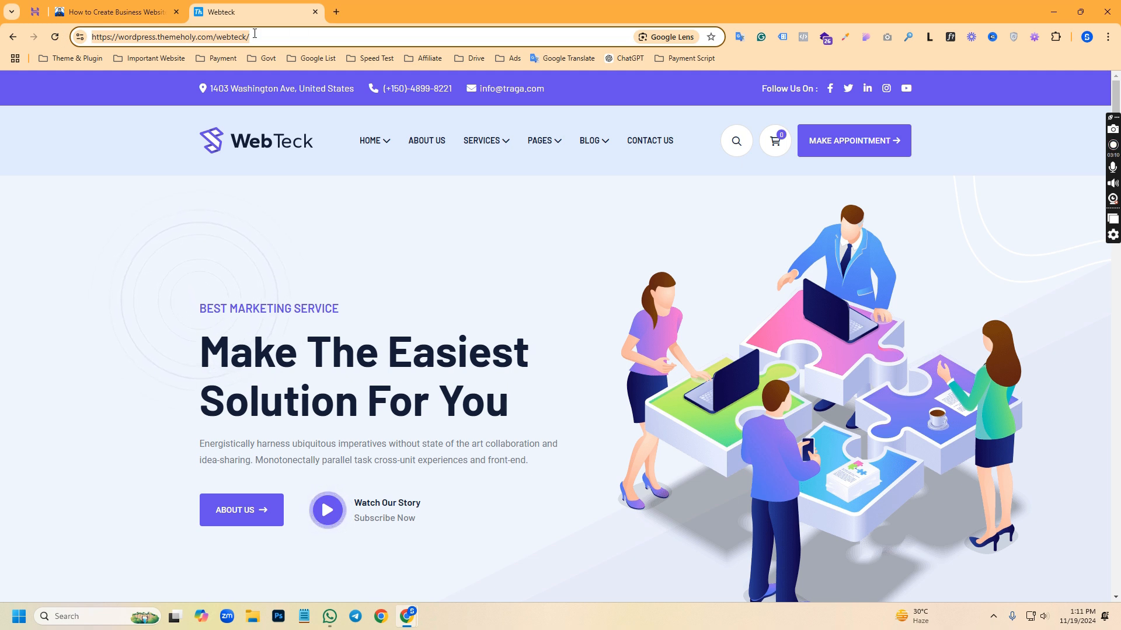
Open a new browser tab and try entering an address beginning with "fa"
left_click(341, 5)
type("fa")
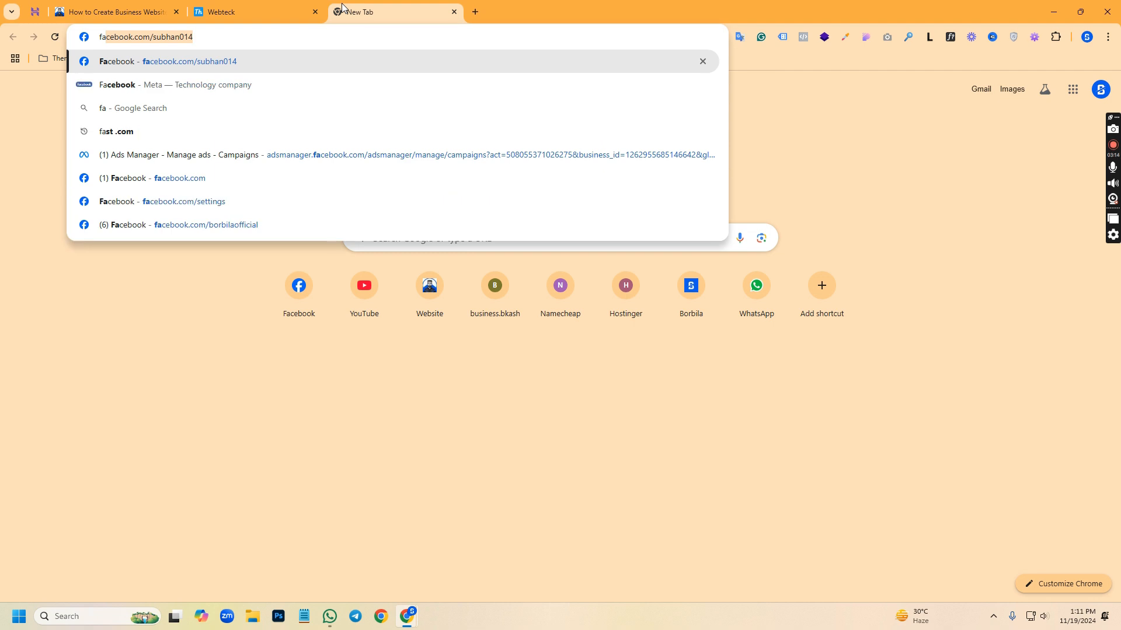
type("e")
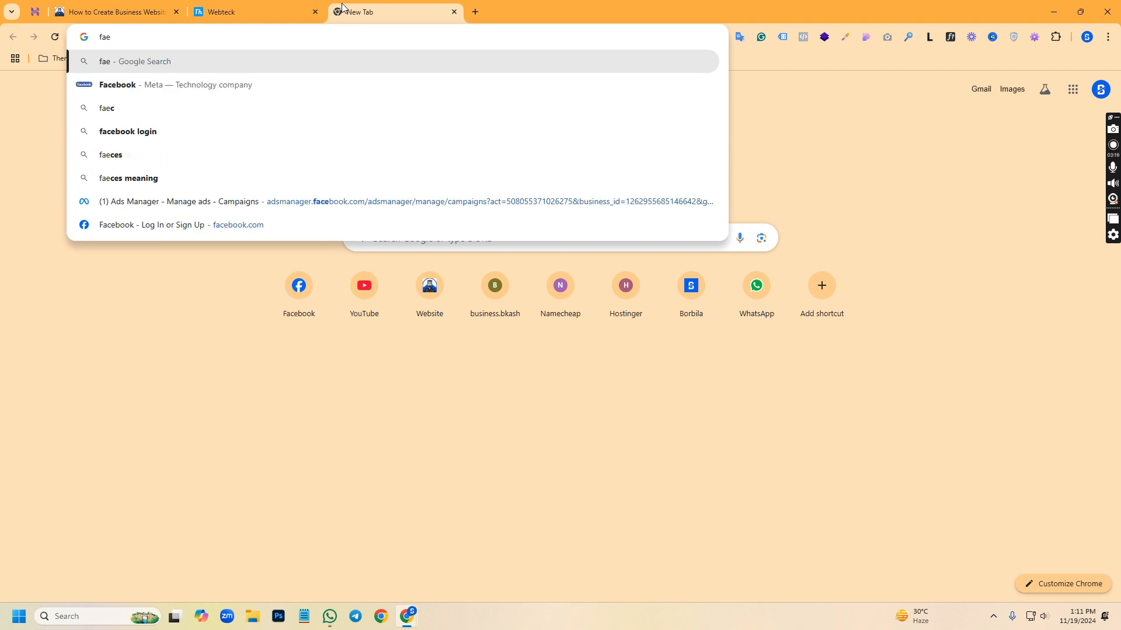
key("BackSpace")
key("BackSpace")
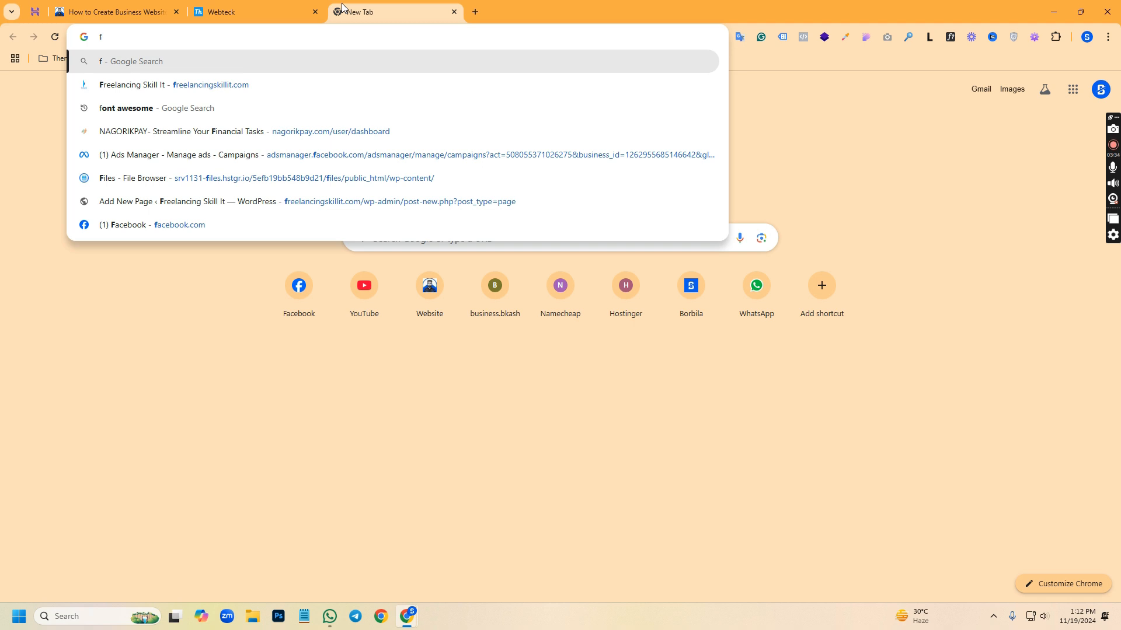
Go back to the Webteck demo tab and look over its homepage hero section again
left_click(247, 8)
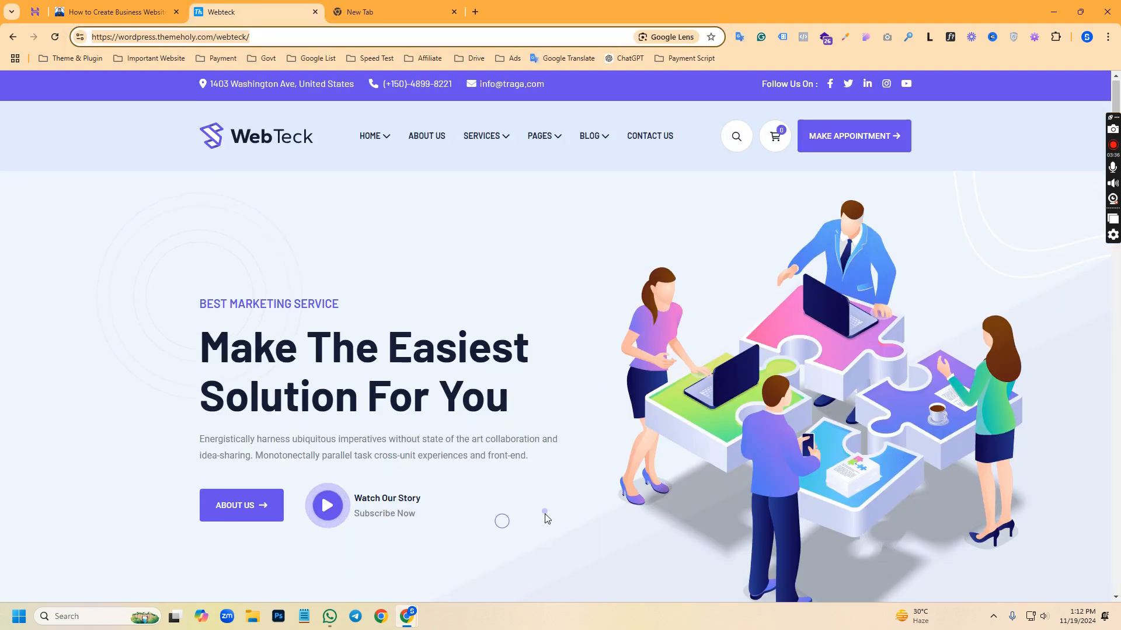
scroll(547, 519, "down", 2)
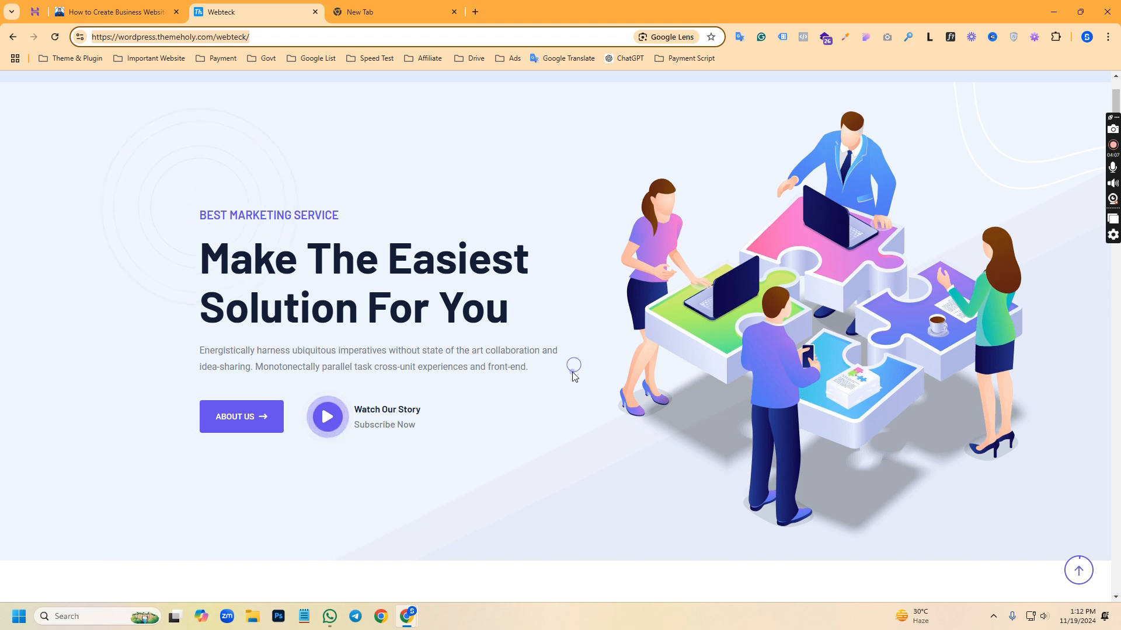
scroll(607, 229, "up", 2)
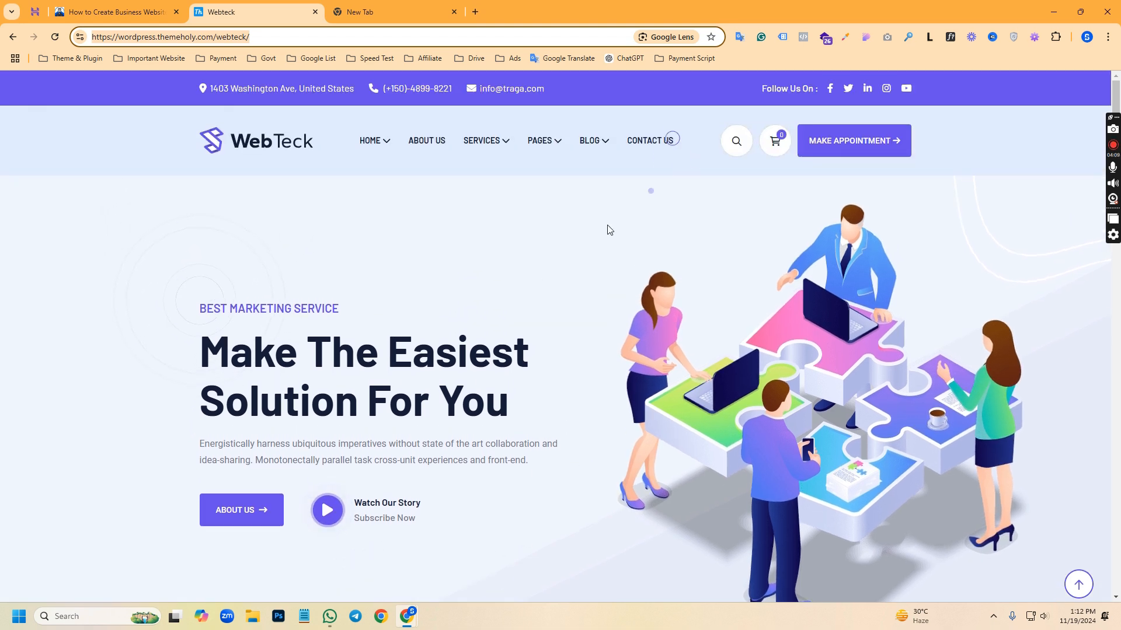
Search the web for "pantheion.oi" in the empty browser tab to find the Pantheon site
left_click(359, 9)
type("f")
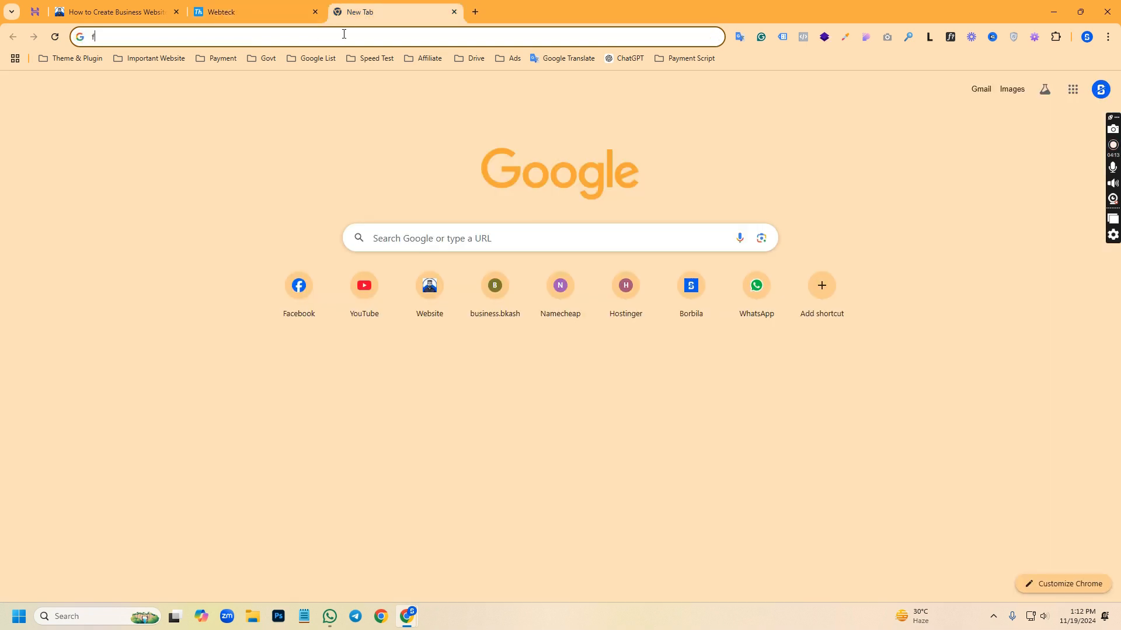
type("ap")
key("BackSpace")
key("BackSpace")
key("BackSpace")
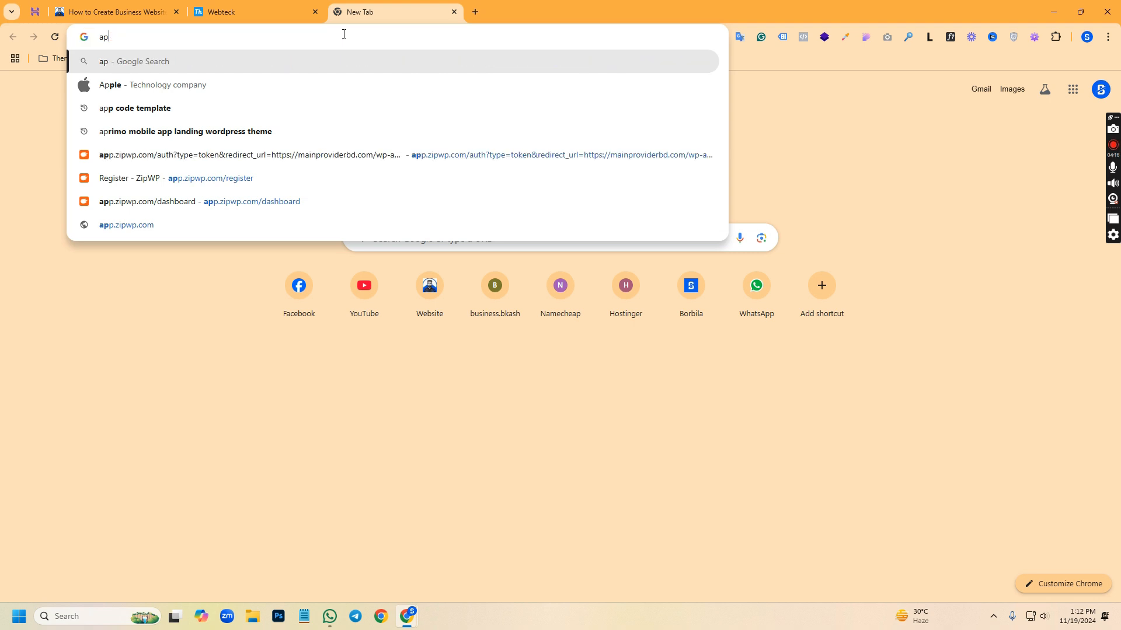
type("panthei")
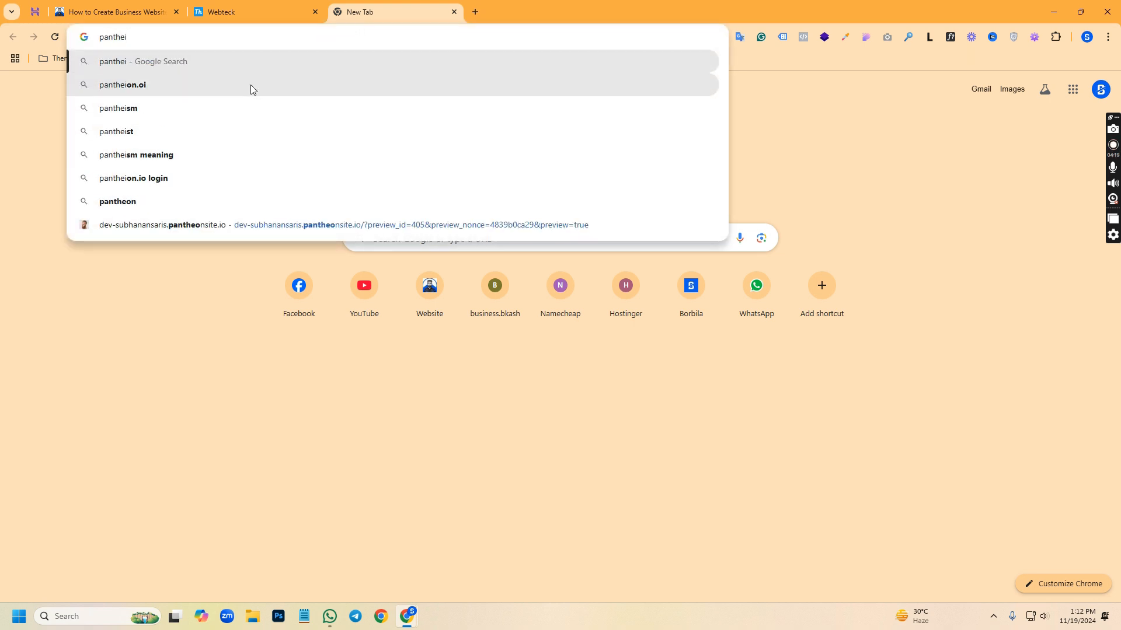
left_click(250, 85)
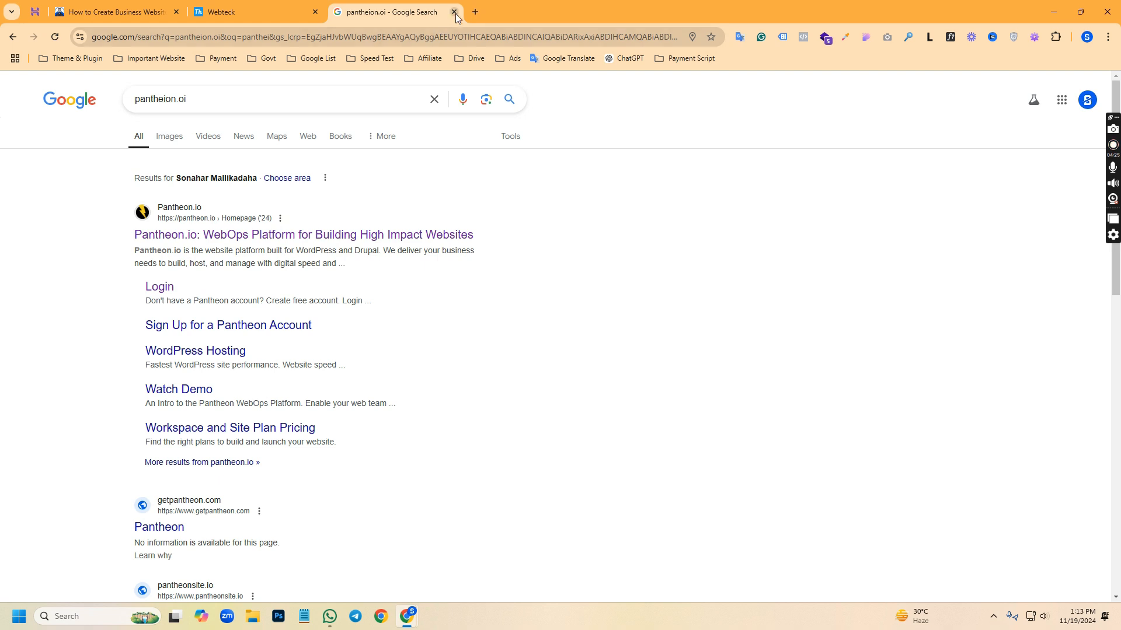
Open the website maker's YouTube channel in a new tab and search within it for "domain hosting"
left_click(475, 11)
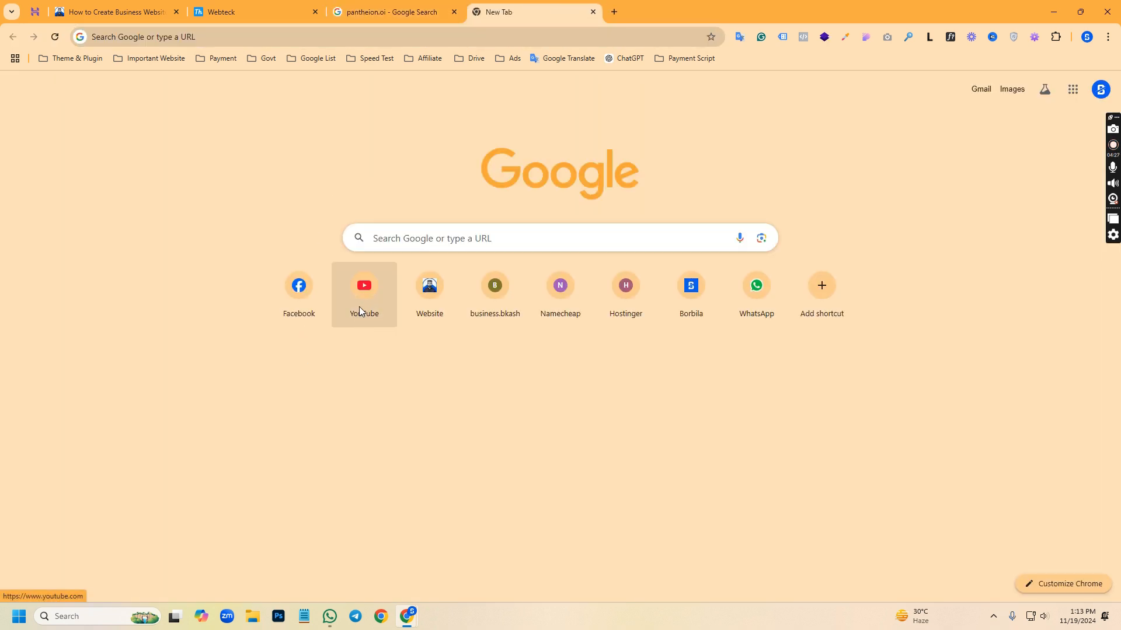
left_click(359, 310)
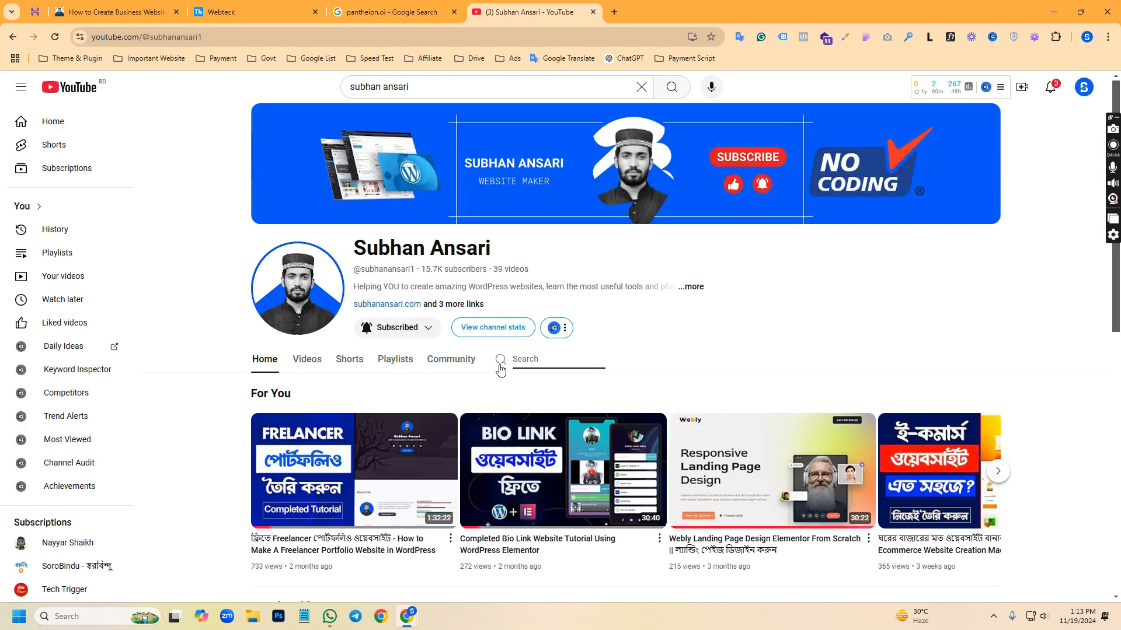
type("domain hosting")
key("Return")
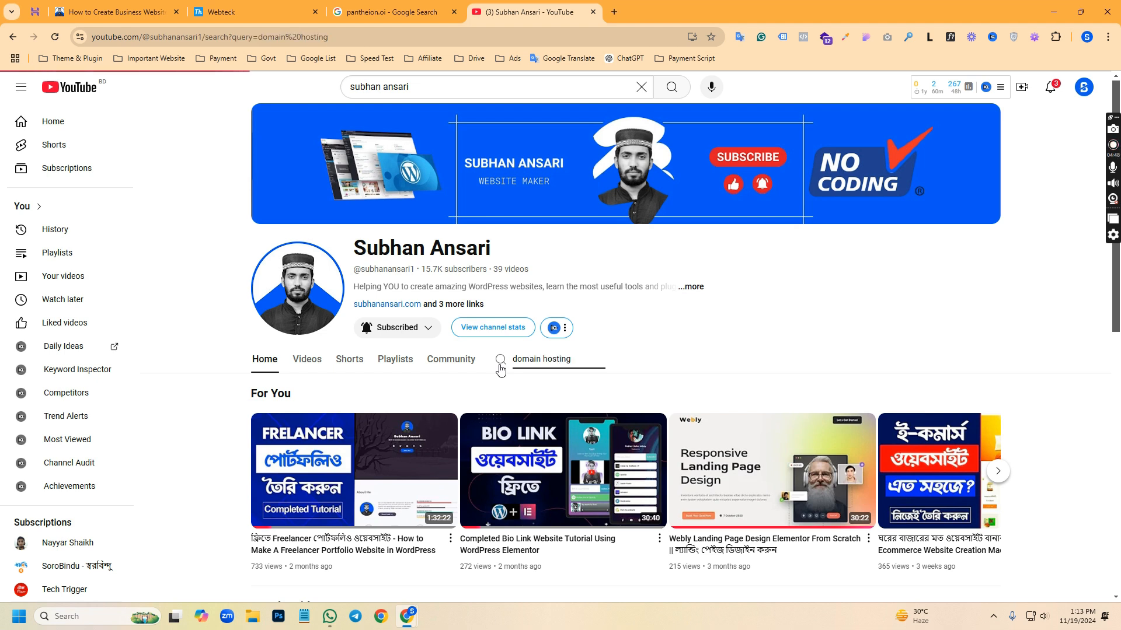
Look through the channel's domain hosting results down to the video on installing WordPress without domain hosting
scroll(217, 374, "down", 3)
scroll(218, 374, "down", 2)
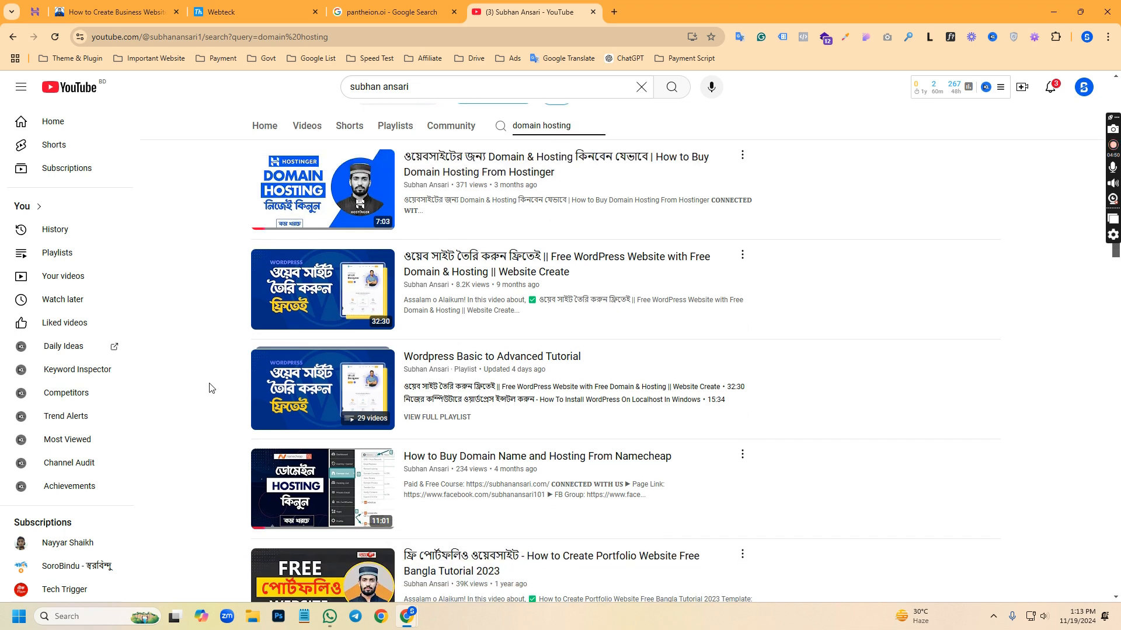
scroll(216, 396, "down", 3)
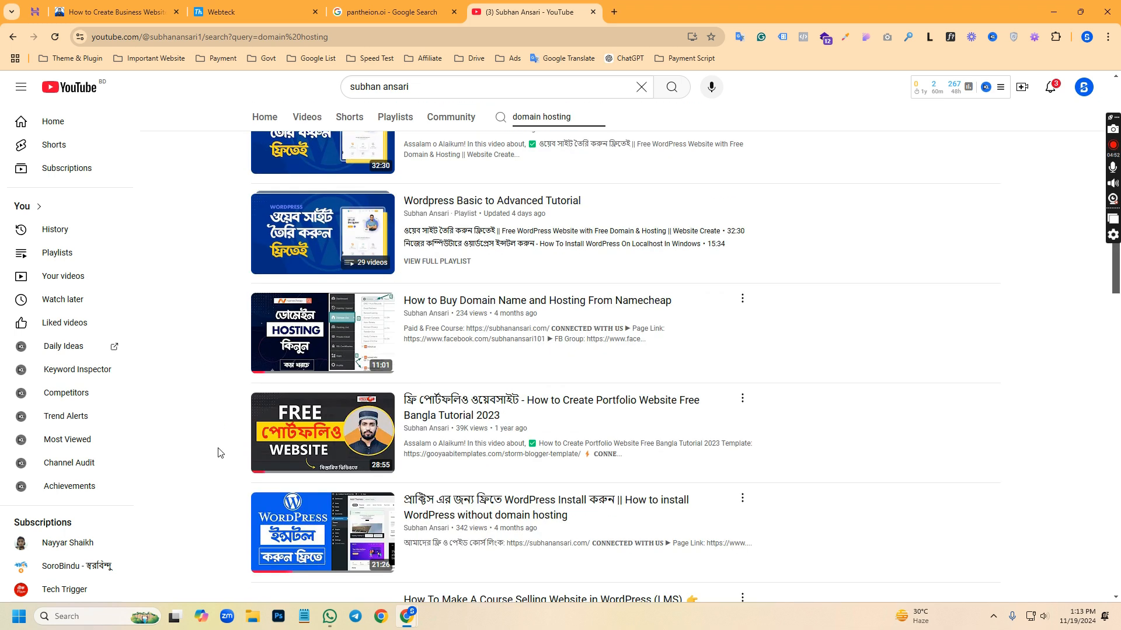
scroll(218, 450, "down", 3)
mouse_move(284, 403)
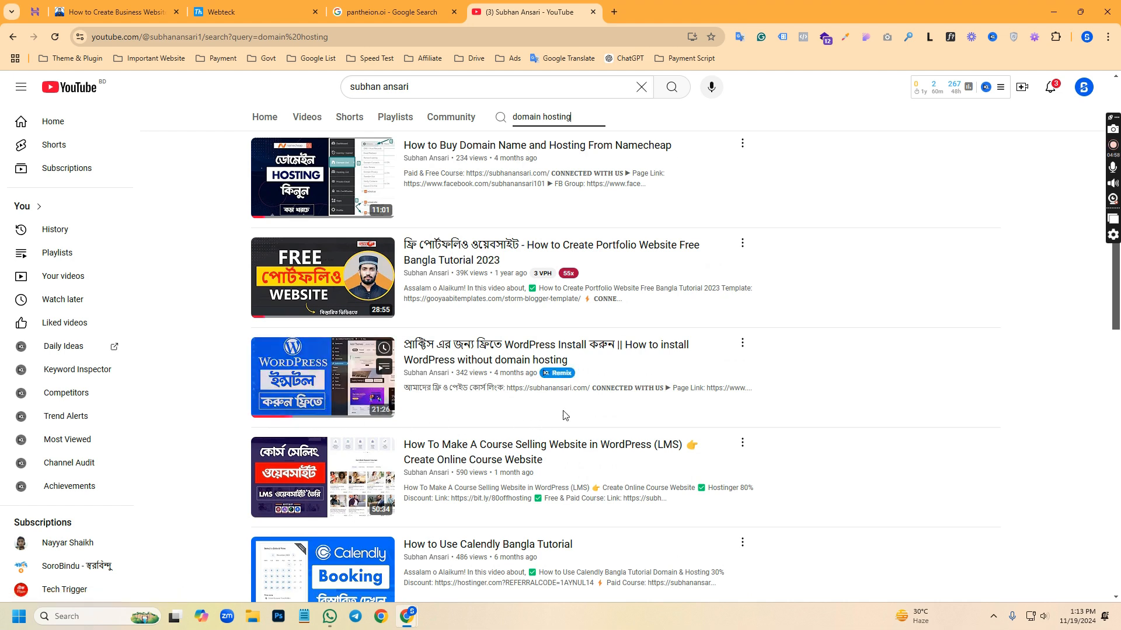
mouse_move(358, 415)
mouse_move(665, 519)
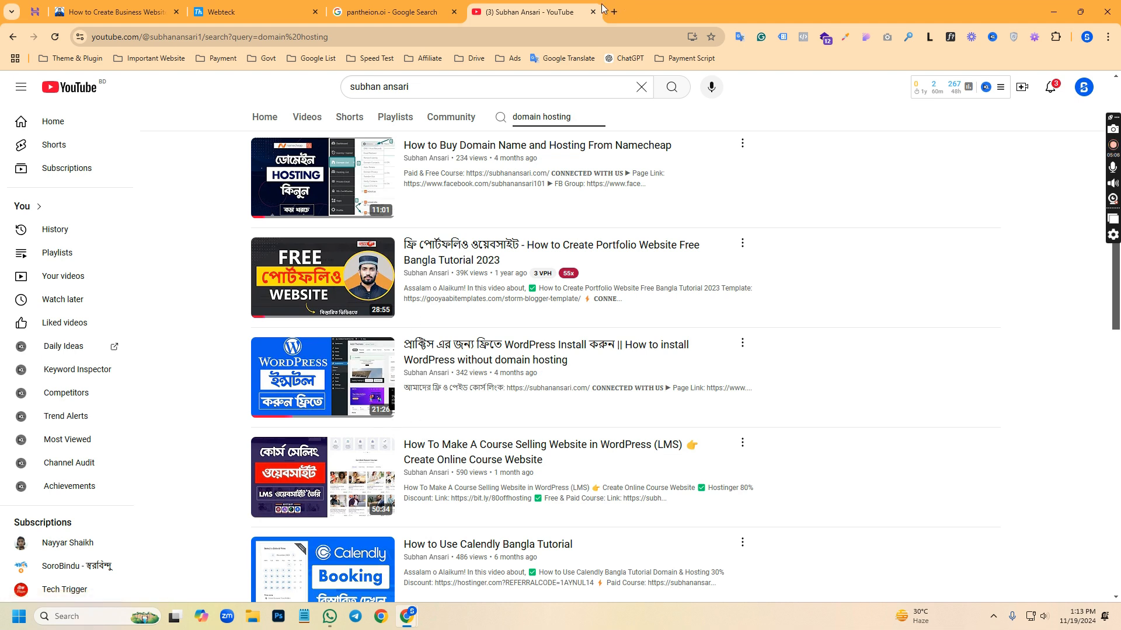
Open tastewp.com in a new browser tab
left_click(621, 4)
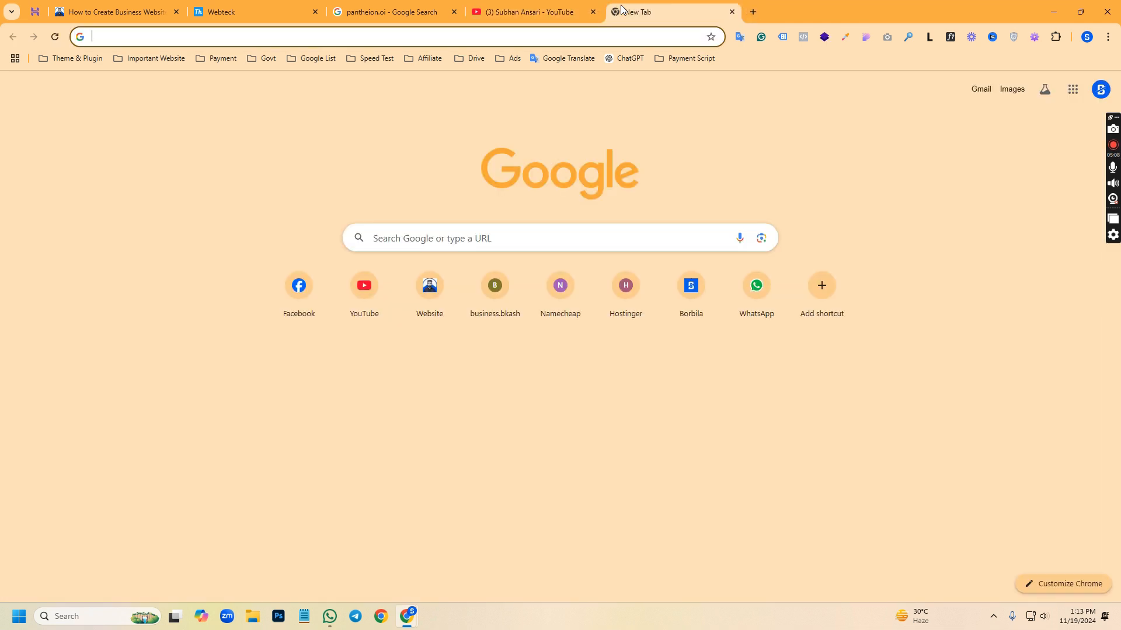
type("tastewp.com/#")
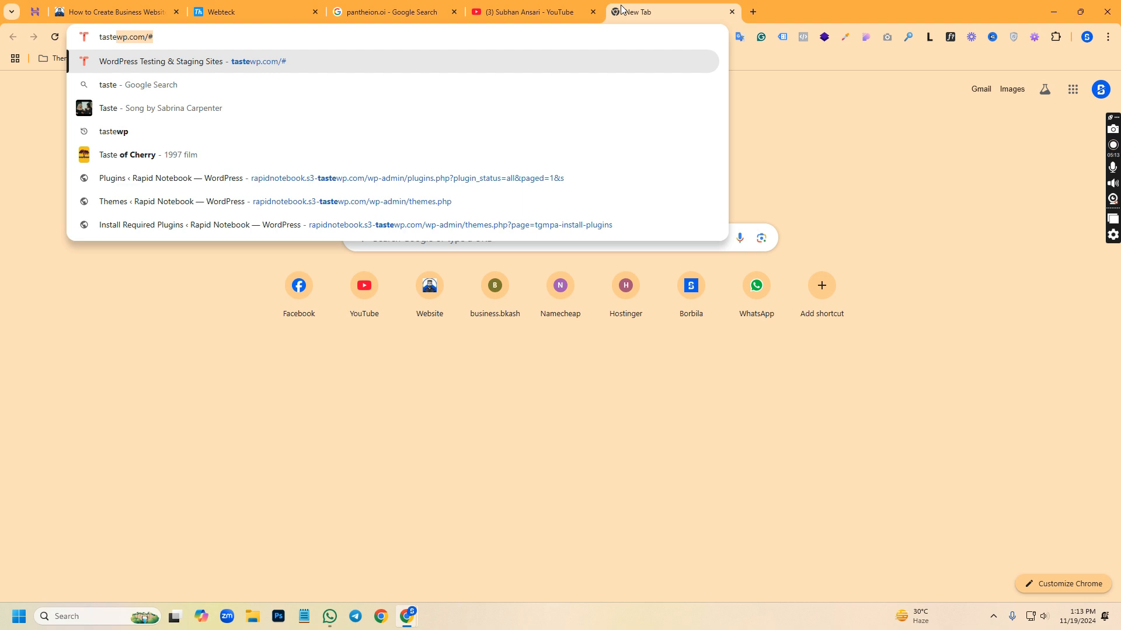
left_click(196, 38)
key("BackSpace")
key("BackSpace")
key("Return")
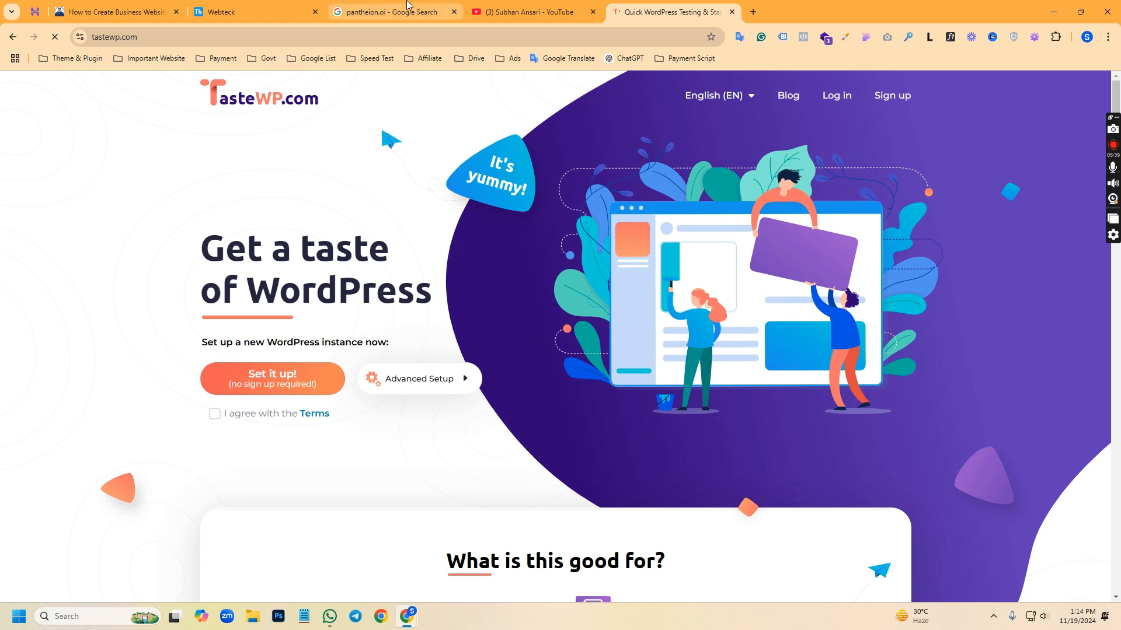
Revisit the Pantheon search results and return to the YouTube channel's domain hosting results
mouse_move(407, 6)
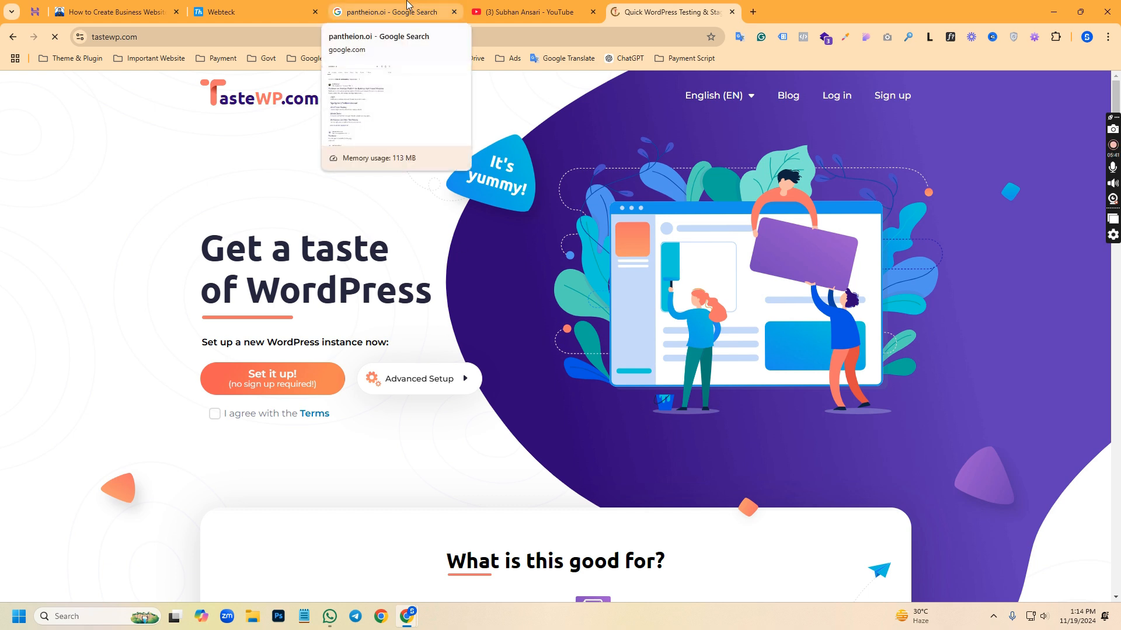
left_click(407, 7)
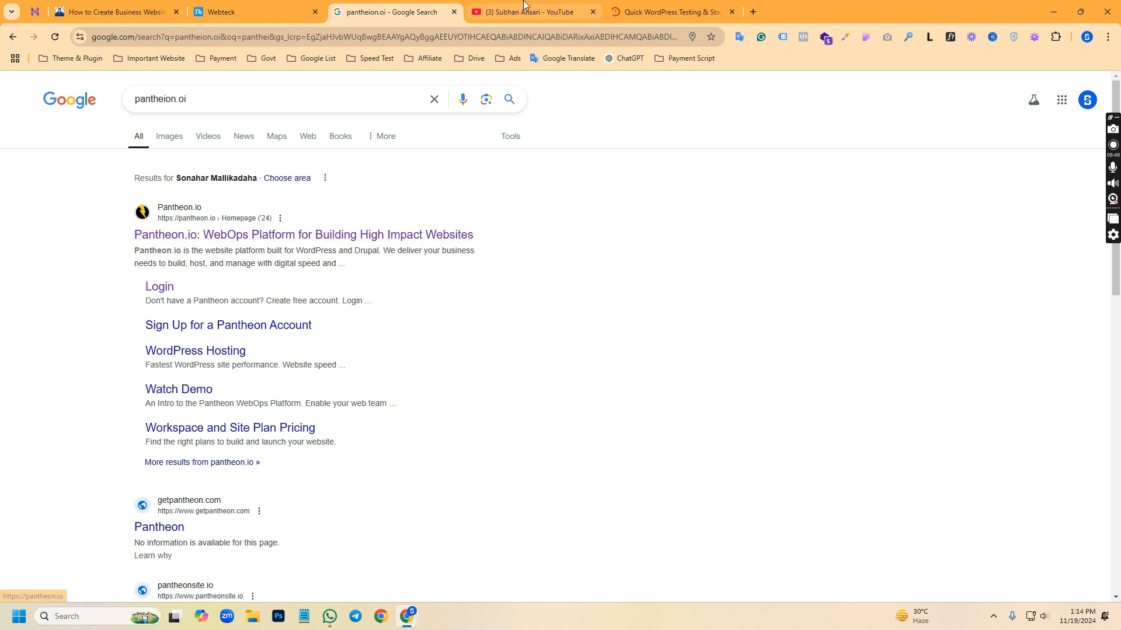
key("ctrl+Tab")
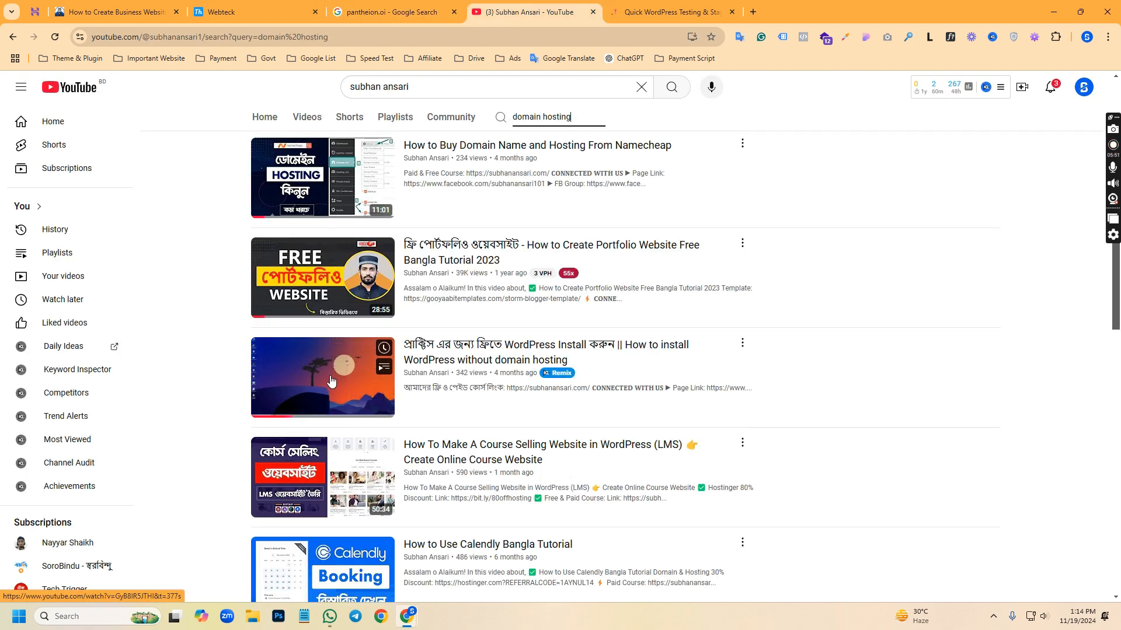
key("Print")
left_click_drag(215, 316, 736, 420)
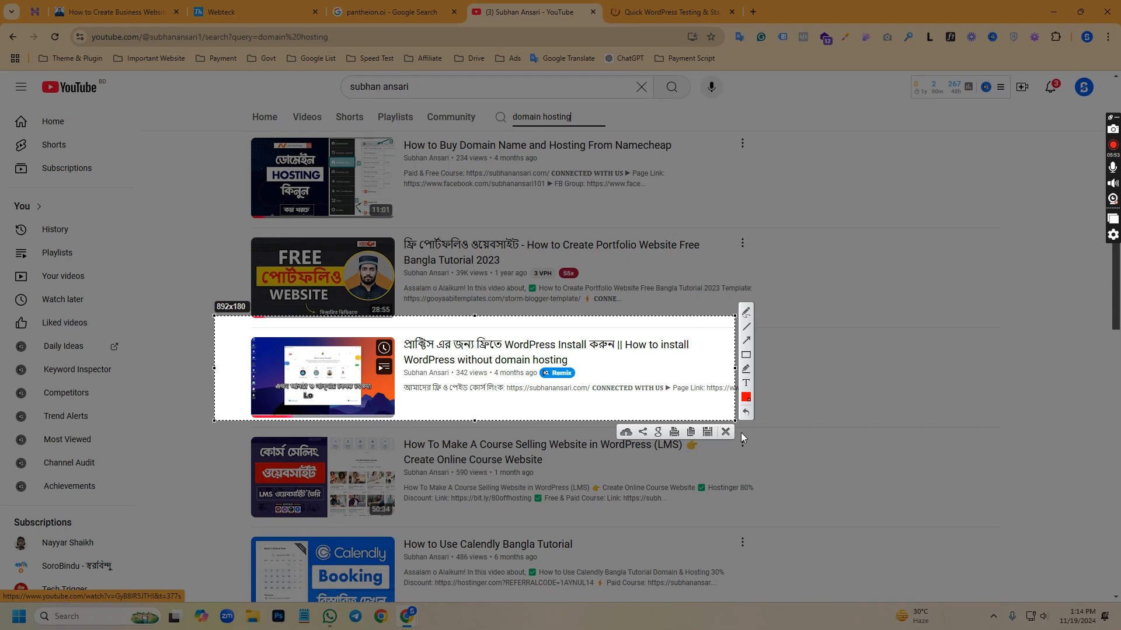
left_click(727, 433)
Review the Pantheon results and the channel's domain hosting videos again, and close the TasteWP tab
left_click(340, 7)
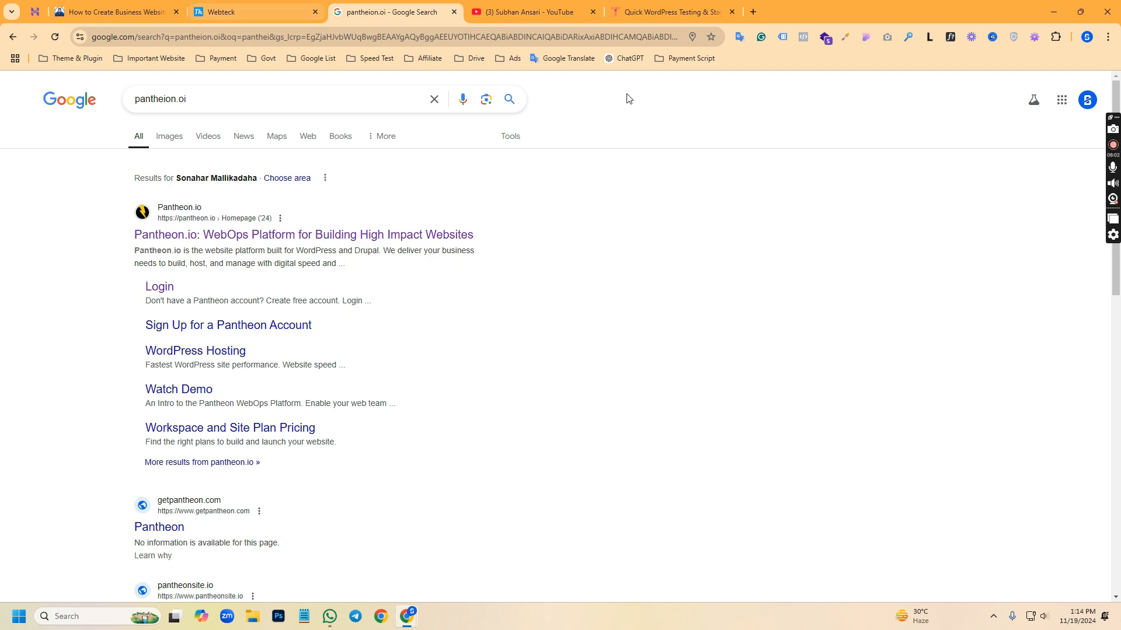
left_click(556, 9)
scroll(367, 327, "up", 6)
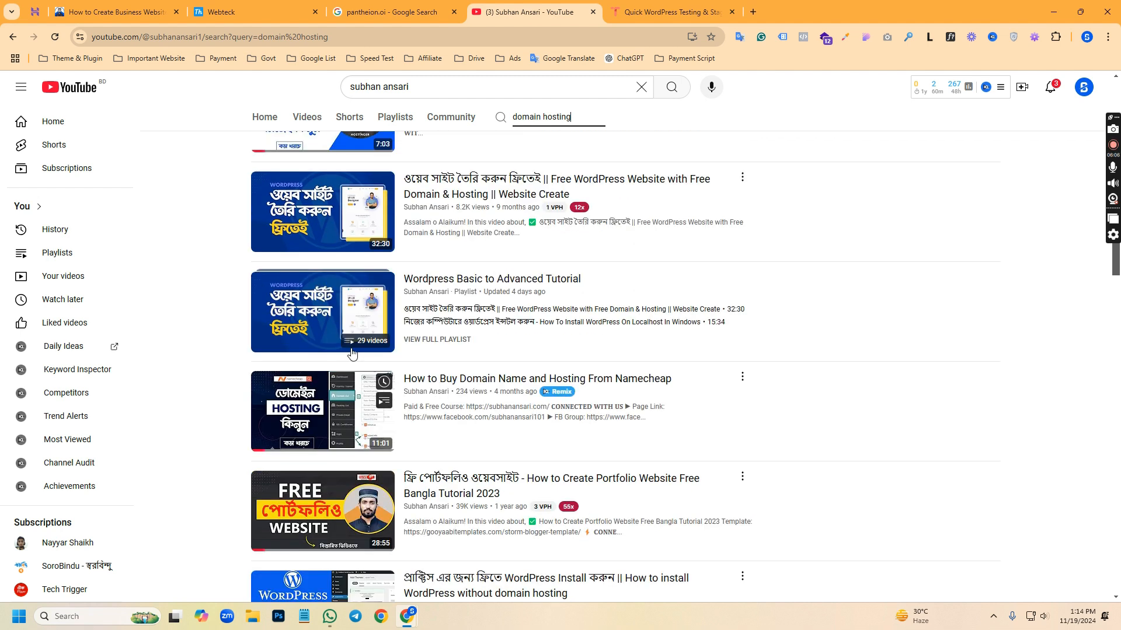
scroll(368, 327, "up", 1)
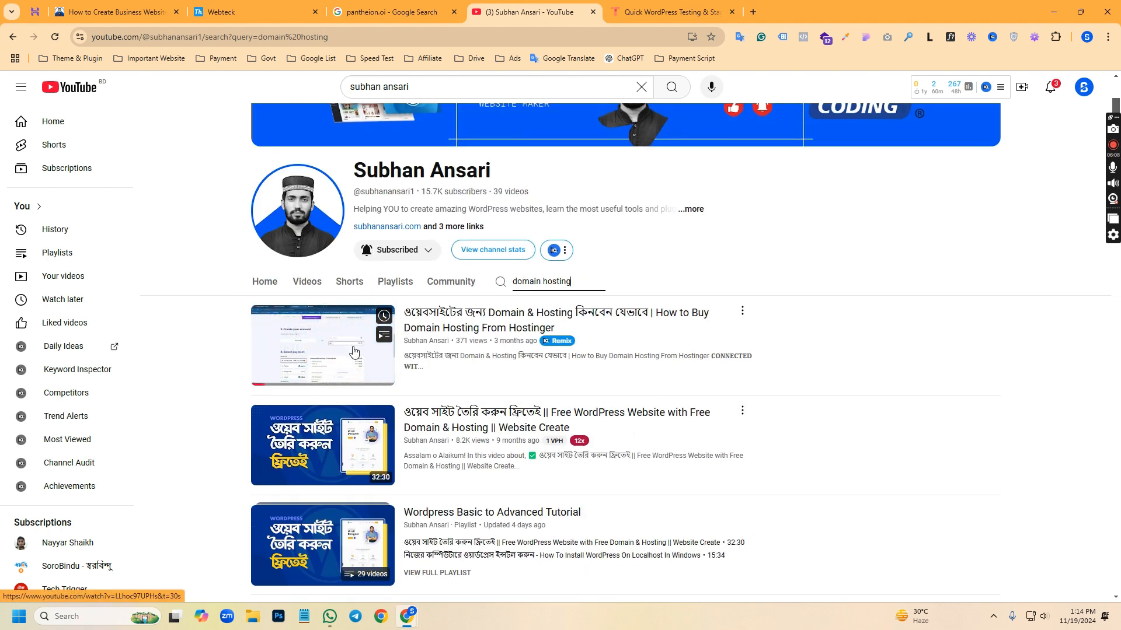
scroll(358, 362, "down", 3)
scroll(362, 382, "down", 1)
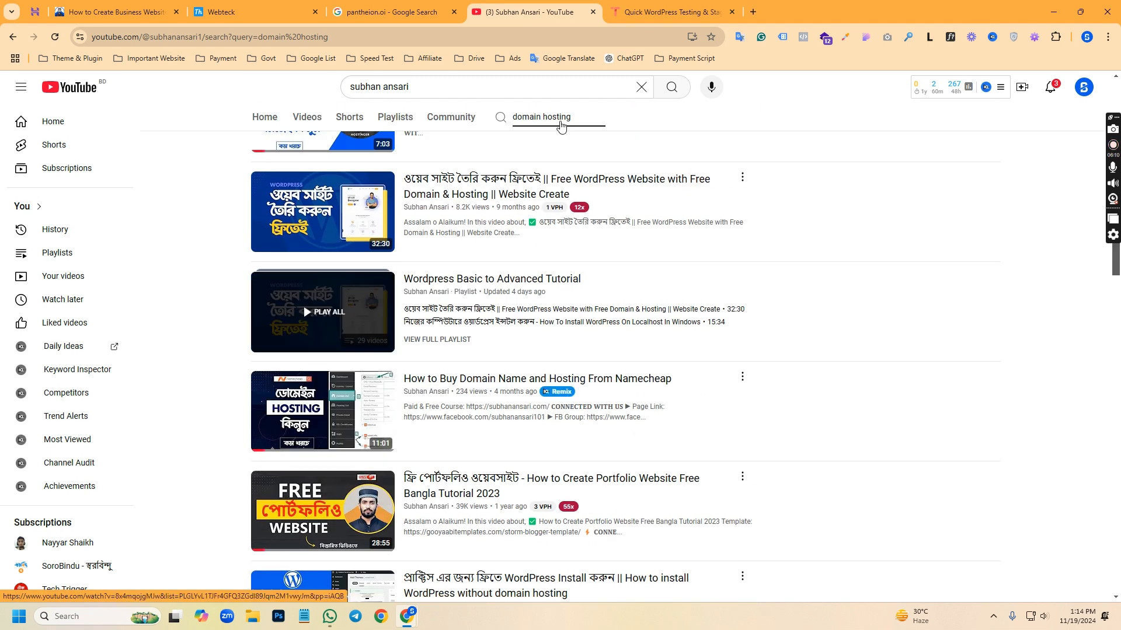
left_click(733, 12)
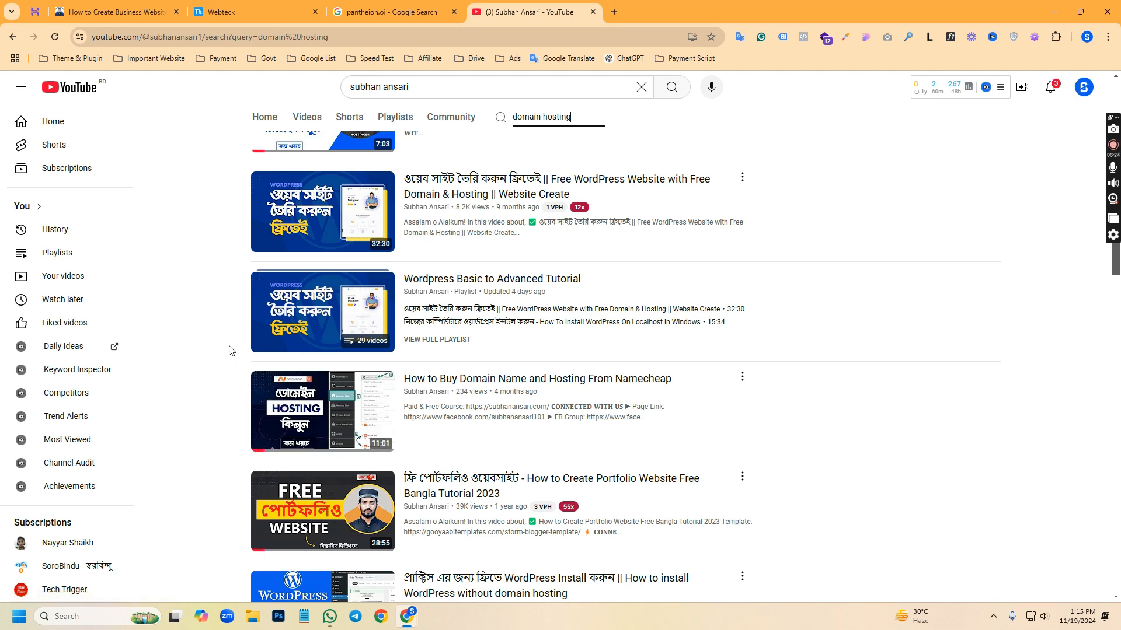
scroll(233, 326, "up", 4)
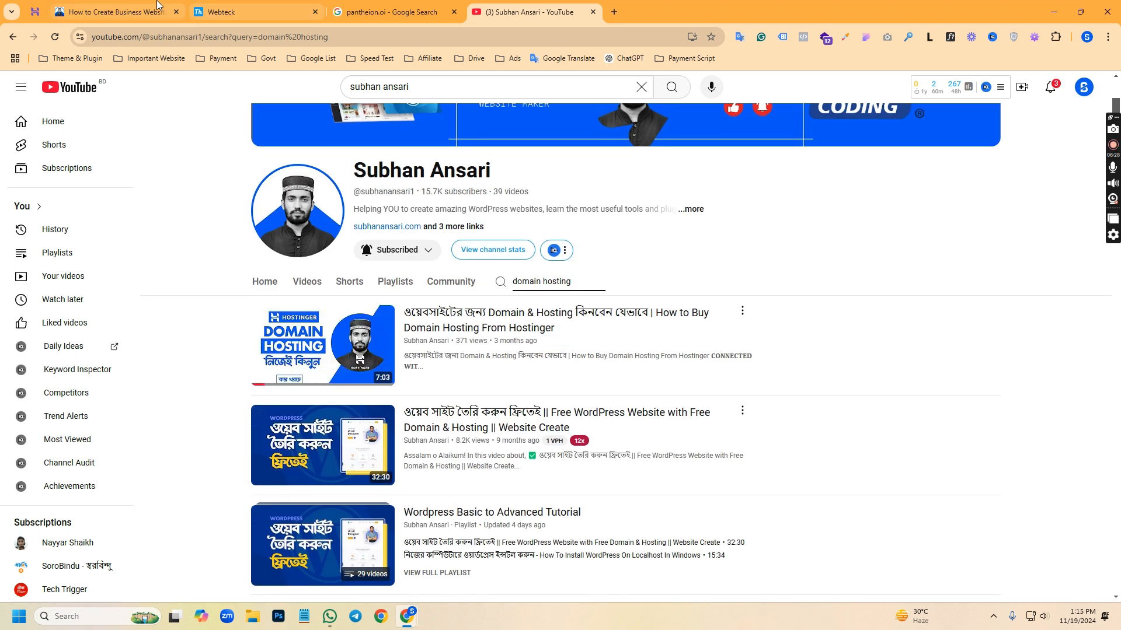
Switch to the Hostinger dashboard and open the form for installing another WordPress on mainproviderbd.com
left_click(35, 12)
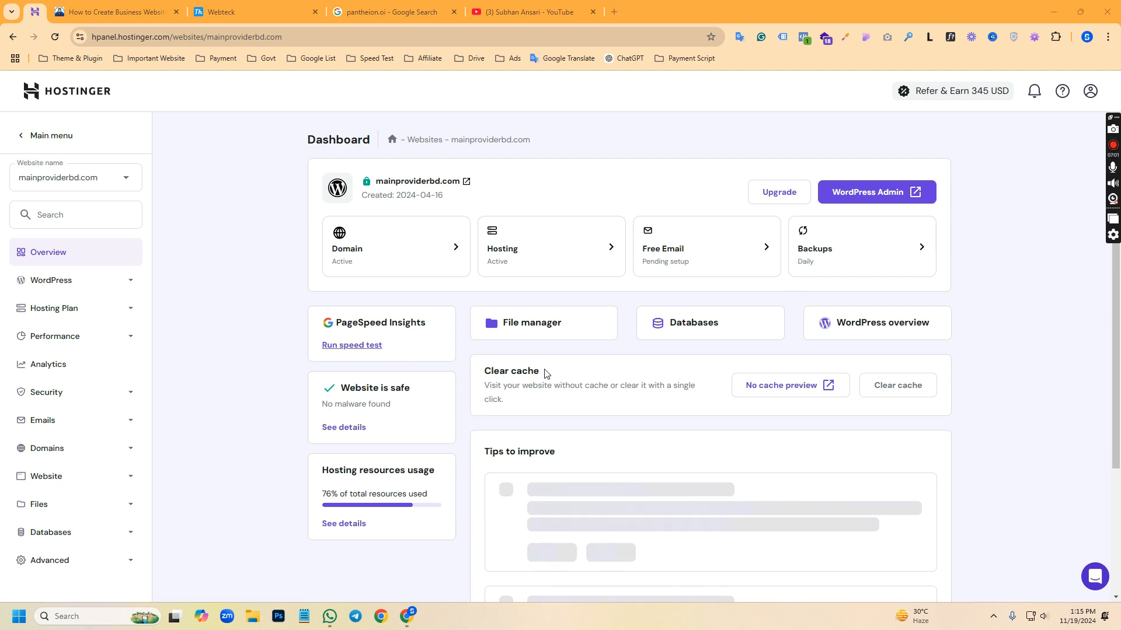
left_click(865, 331)
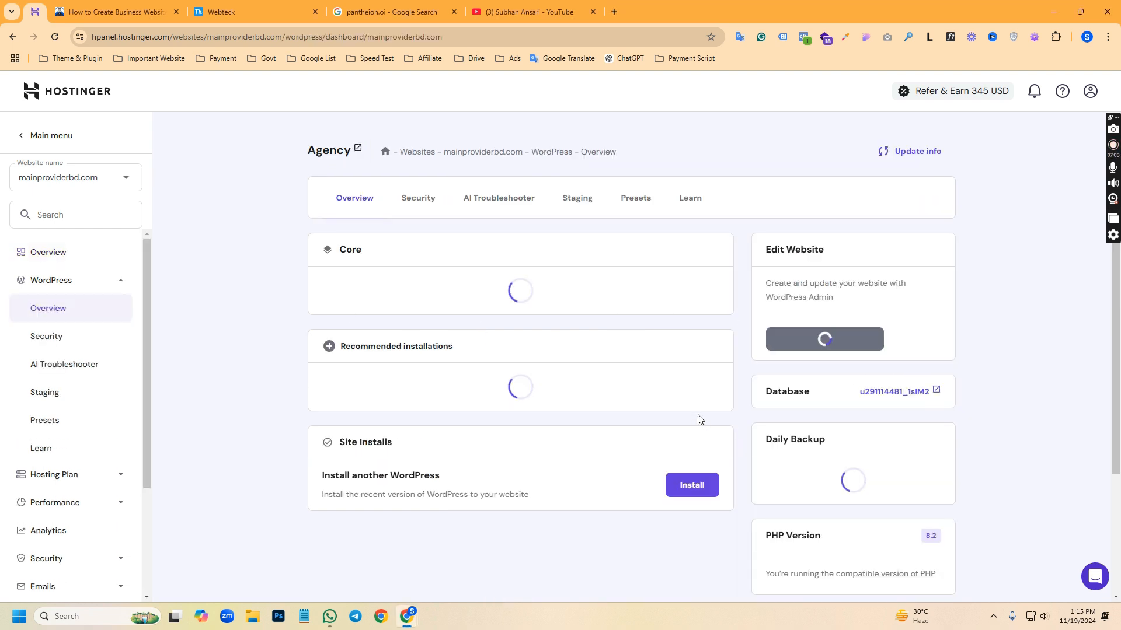
left_click(700, 516)
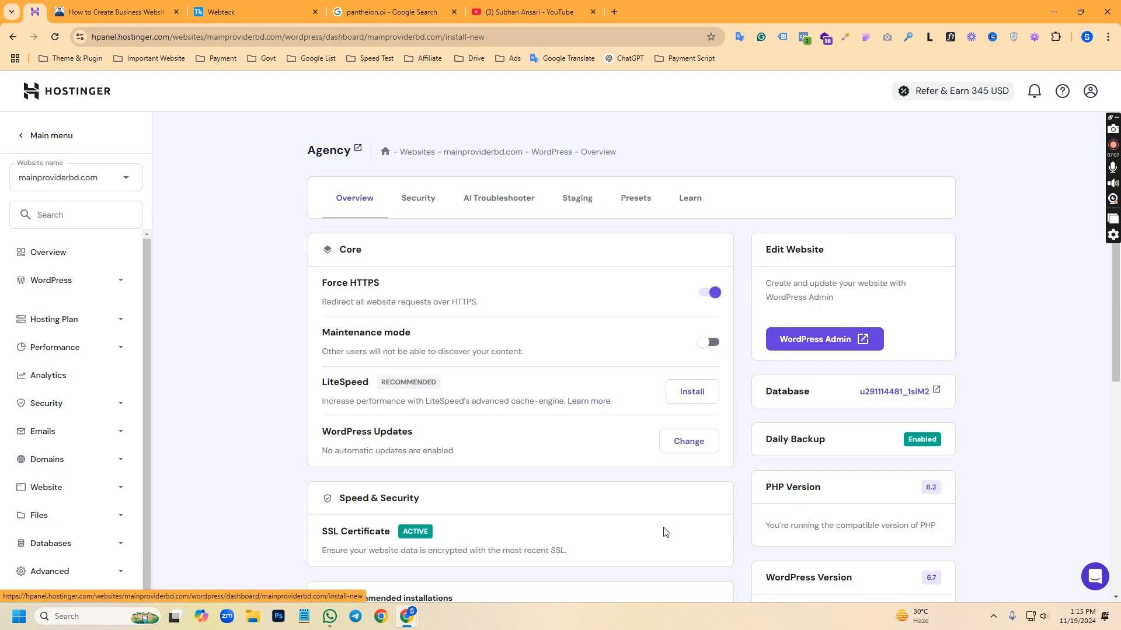
Clear the prefilled administrator email and enter "Busissness" as the website title for the WordPress installation
left_click(453, 310)
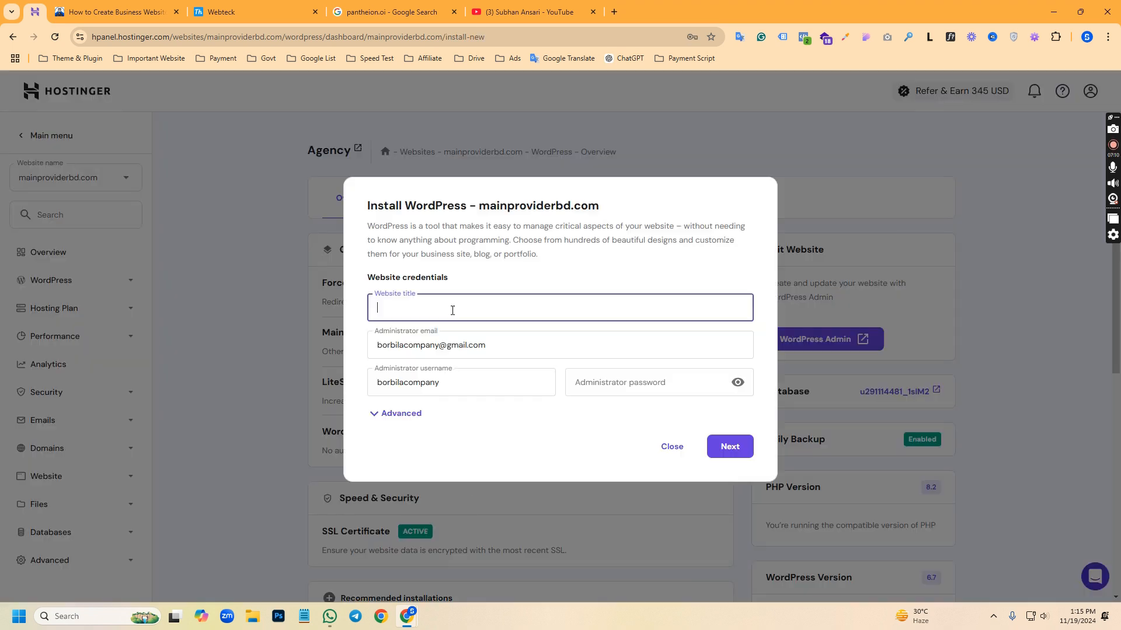
left_click_drag(496, 345, 309, 355)
type("d")
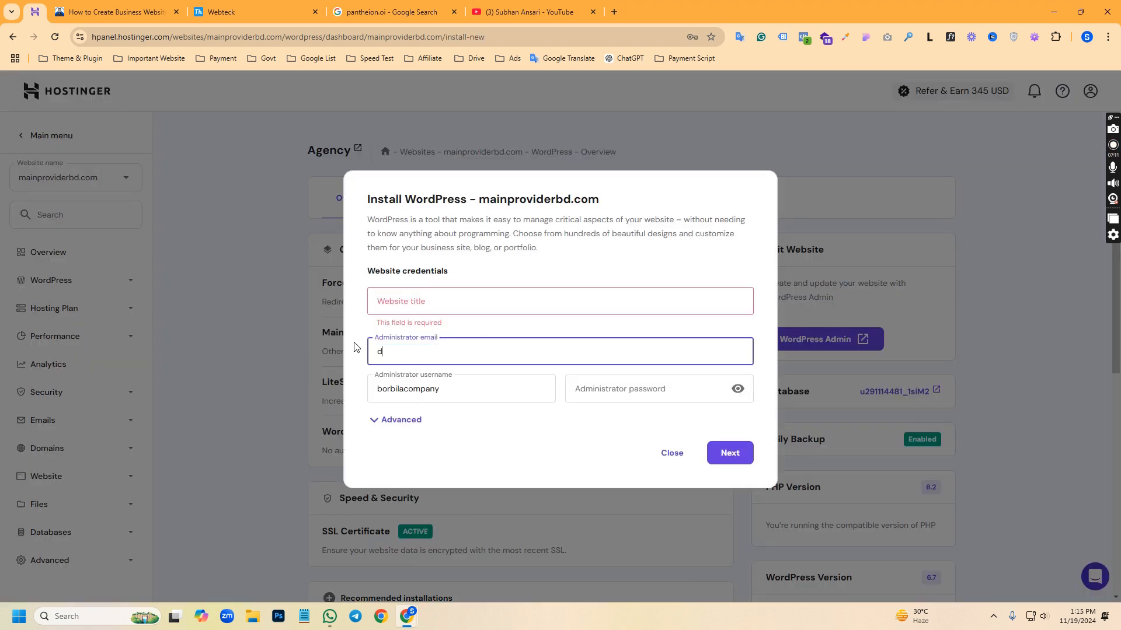
left_click(404, 317)
left_click(423, 302)
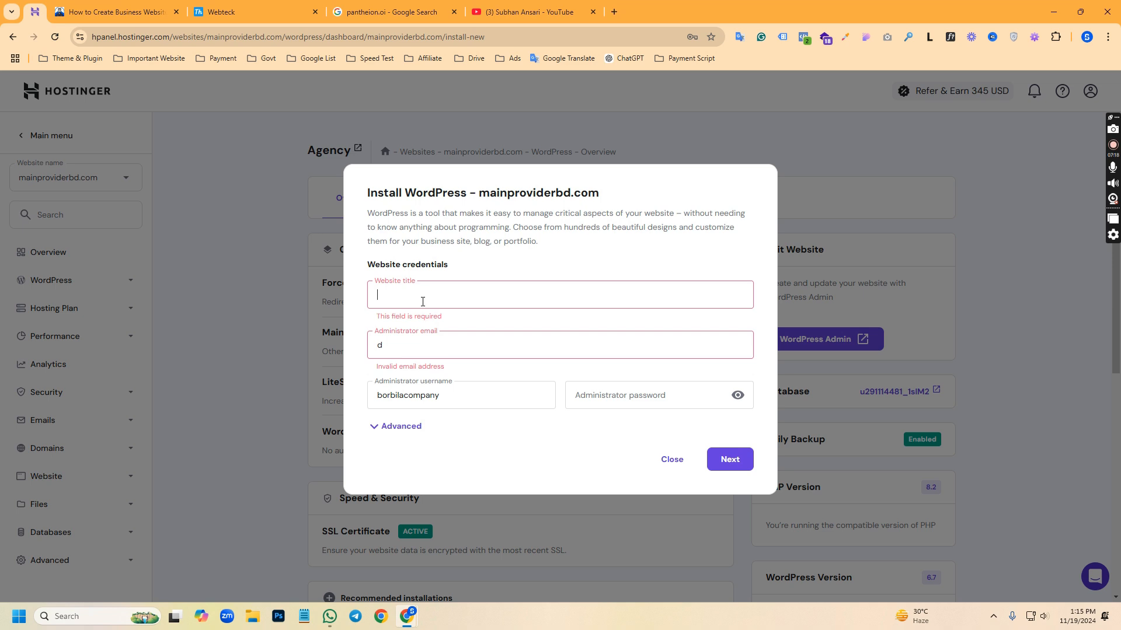
type("Bu")
key("BackSpace")
key("BackSpace")
type("ssness")
Enter the site owner's contact address as the administrator email
key("Tab")
key("BackSpace")
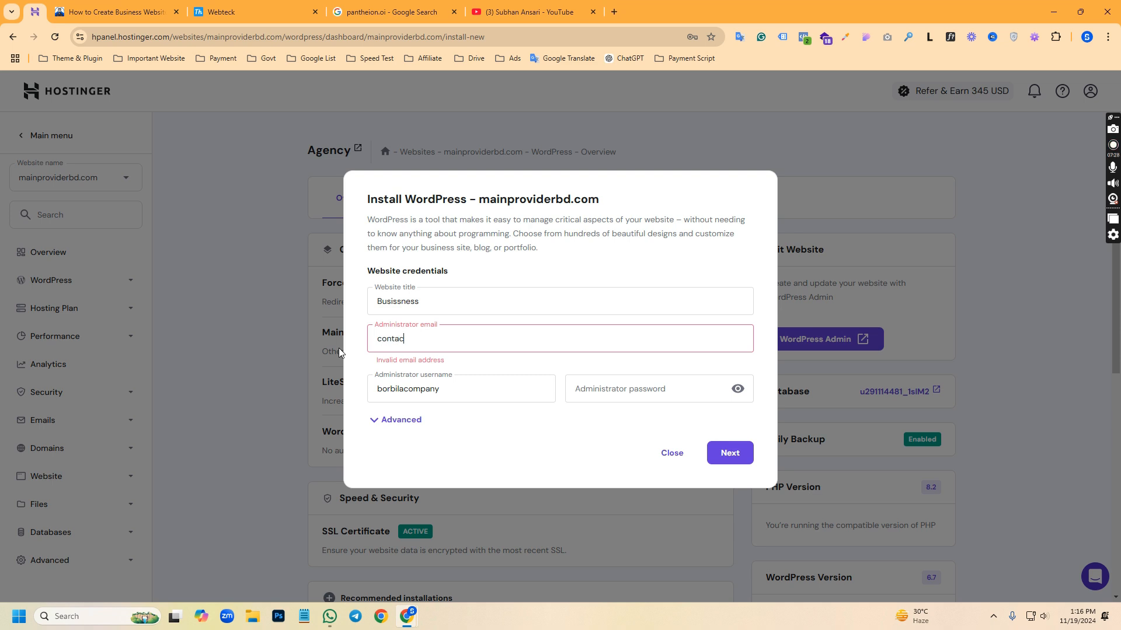
key("Tab")
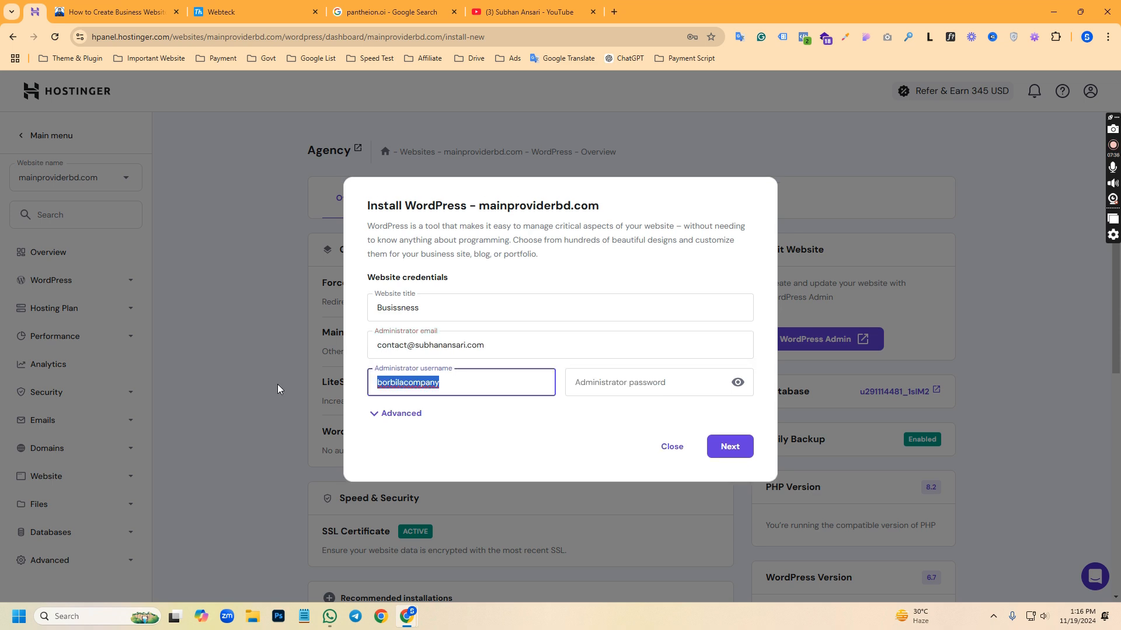
Set the administrator username to "business", enter the administrator password, and continue to the installation options
type("business")
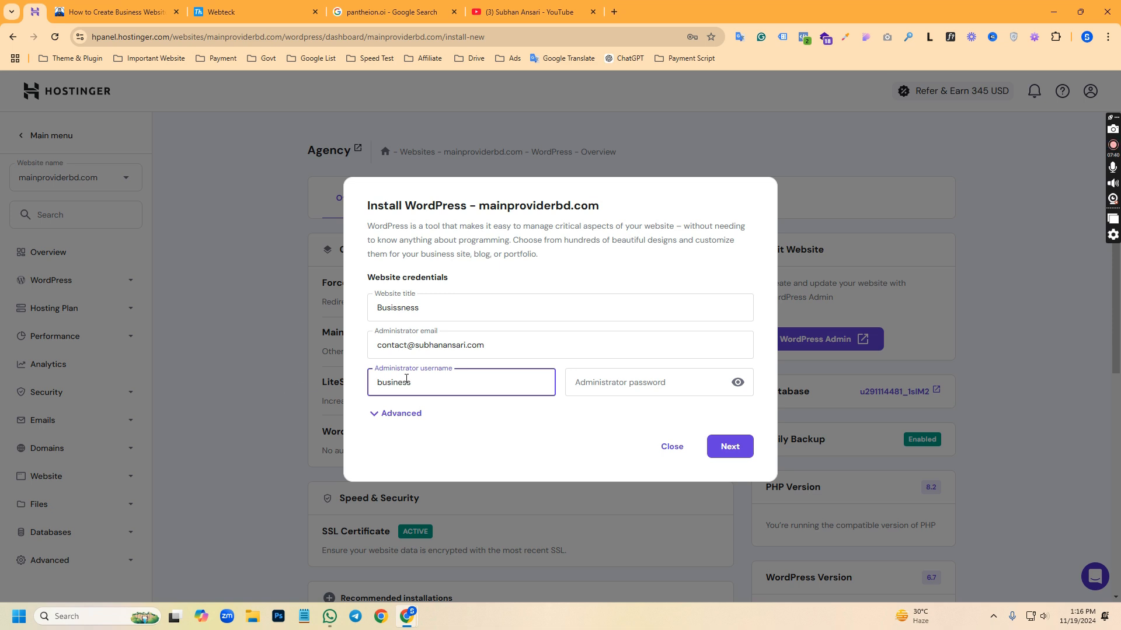
left_click(576, 387)
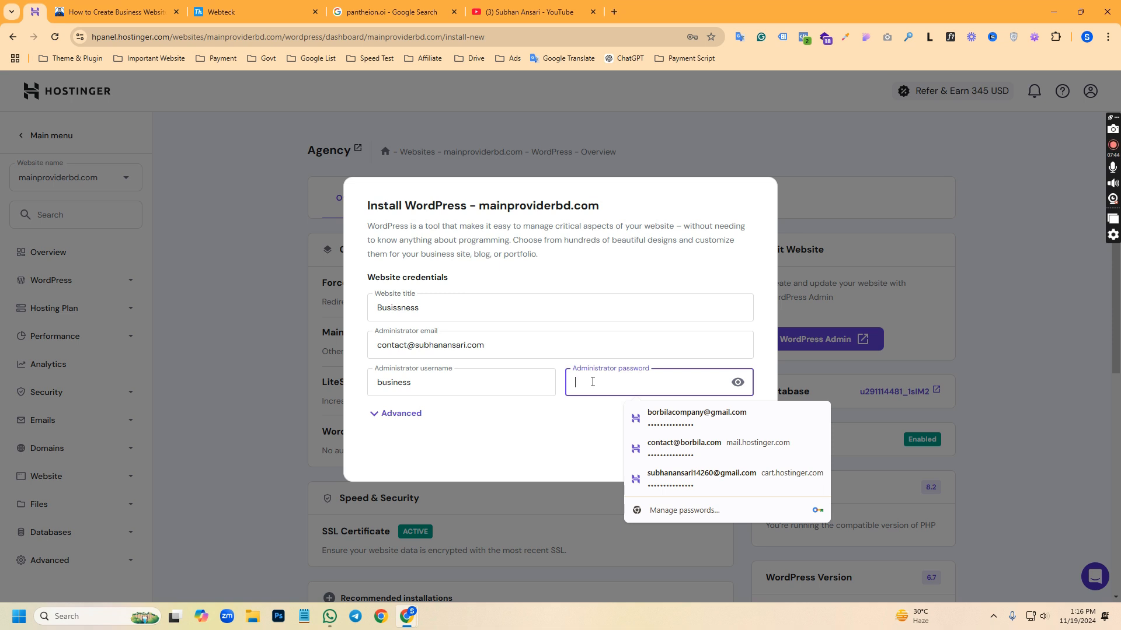
type("••")
left_click(729, 495)
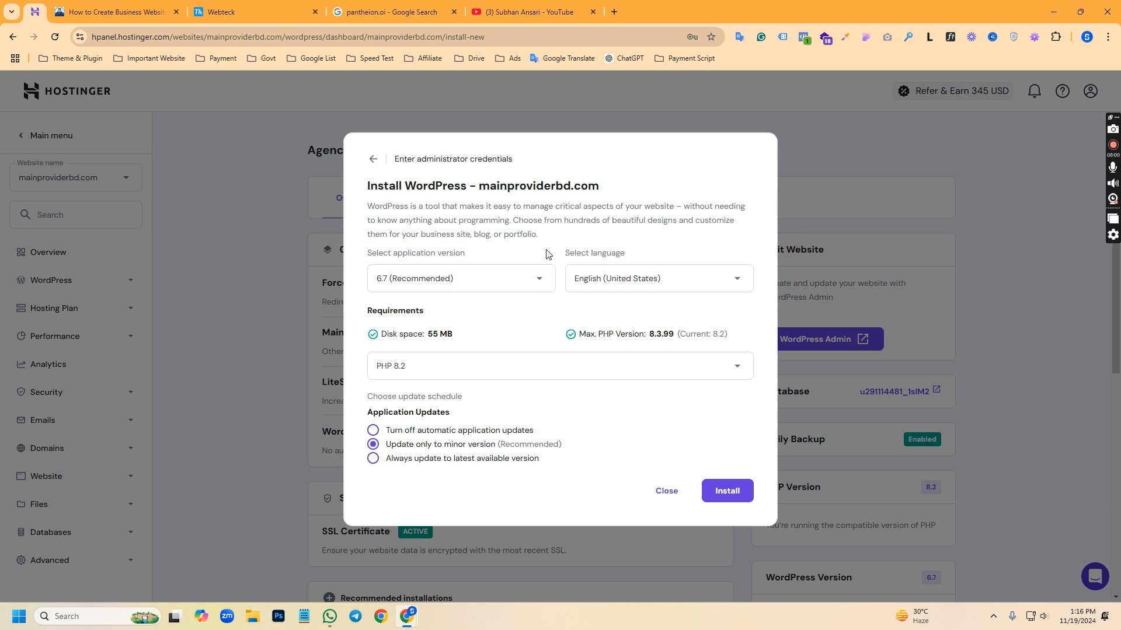
Review the PHP, language and version choices and install WordPress 6.7 with English (United States), PHP 8.2 and minor-version updates only
left_click(505, 361)
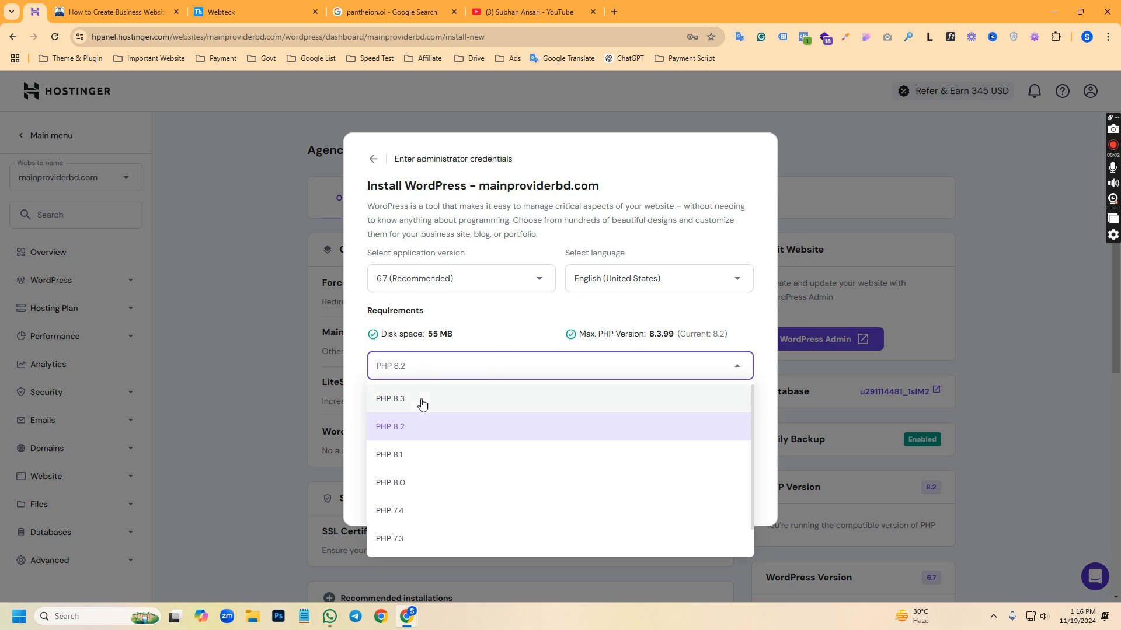
left_click(640, 278)
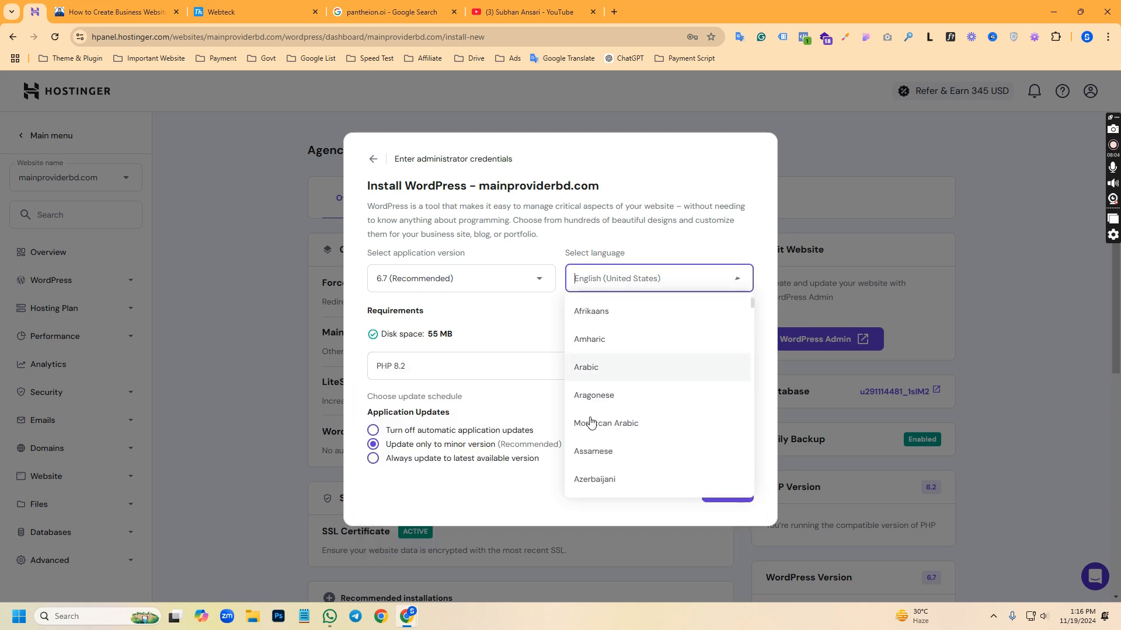
left_click(456, 283)
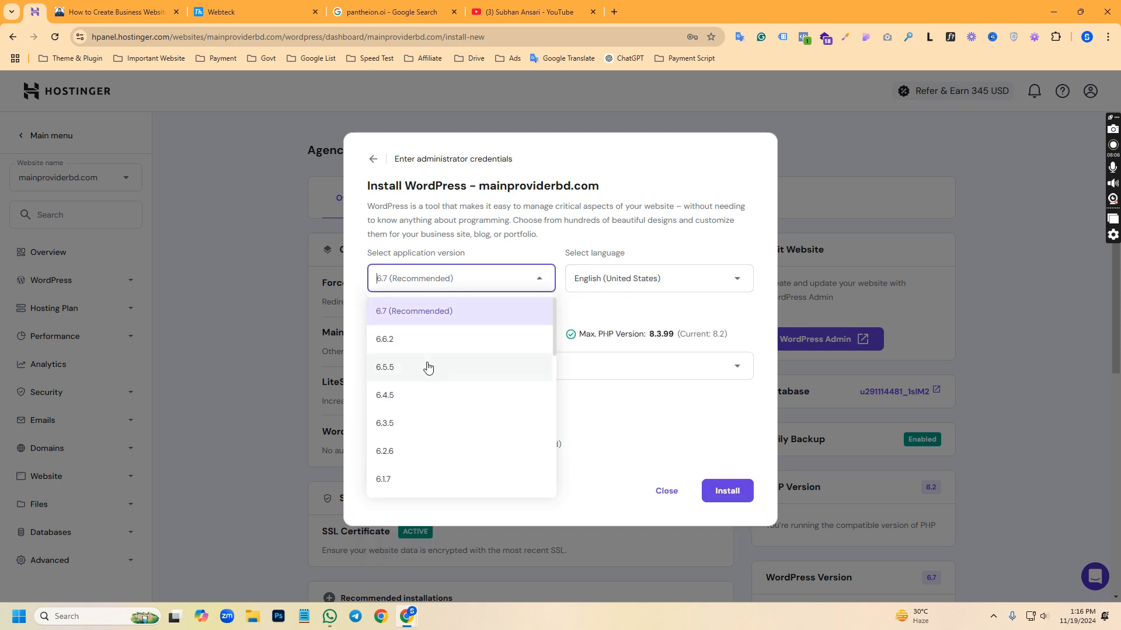
left_click(535, 251)
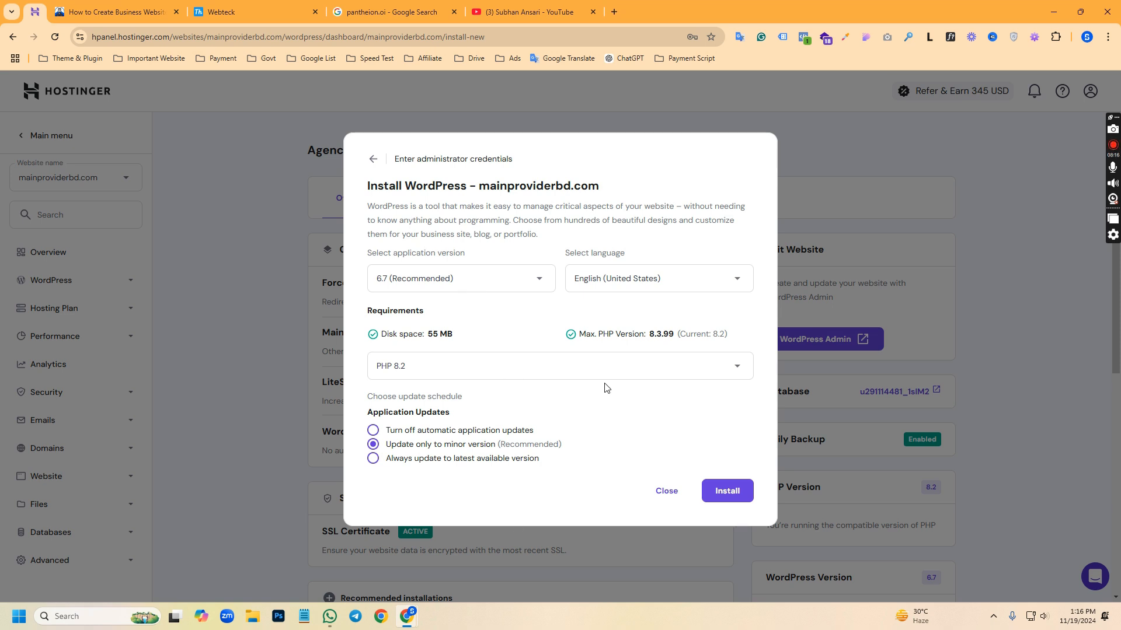
left_click(728, 490)
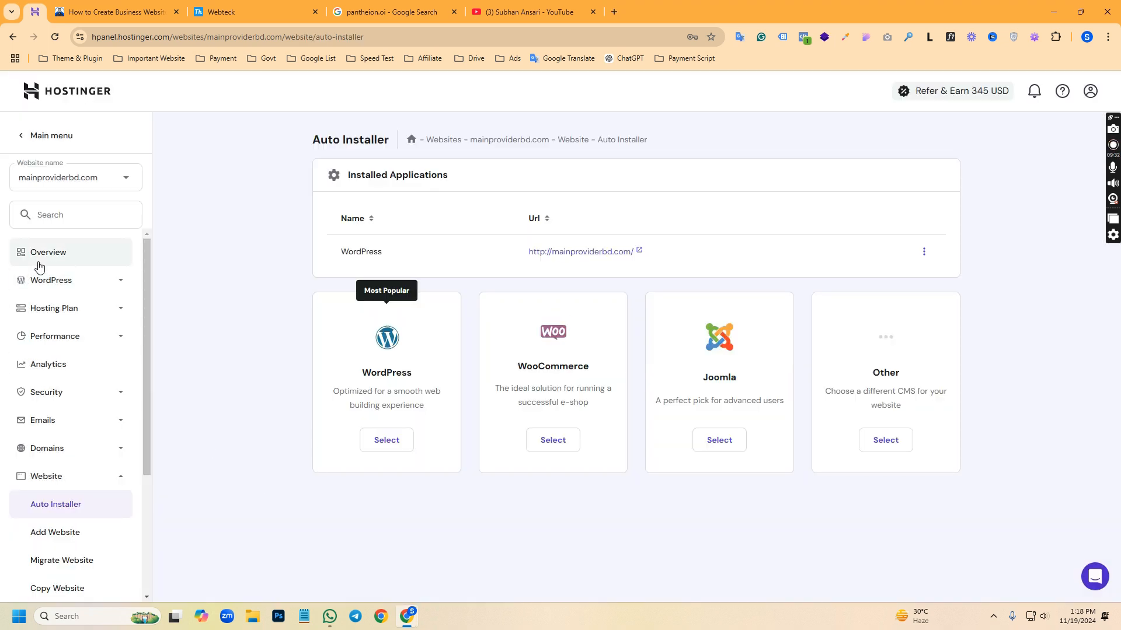
Go to the mainproviderbd.com overview and open its WordPress admin dashboard
left_click(39, 260)
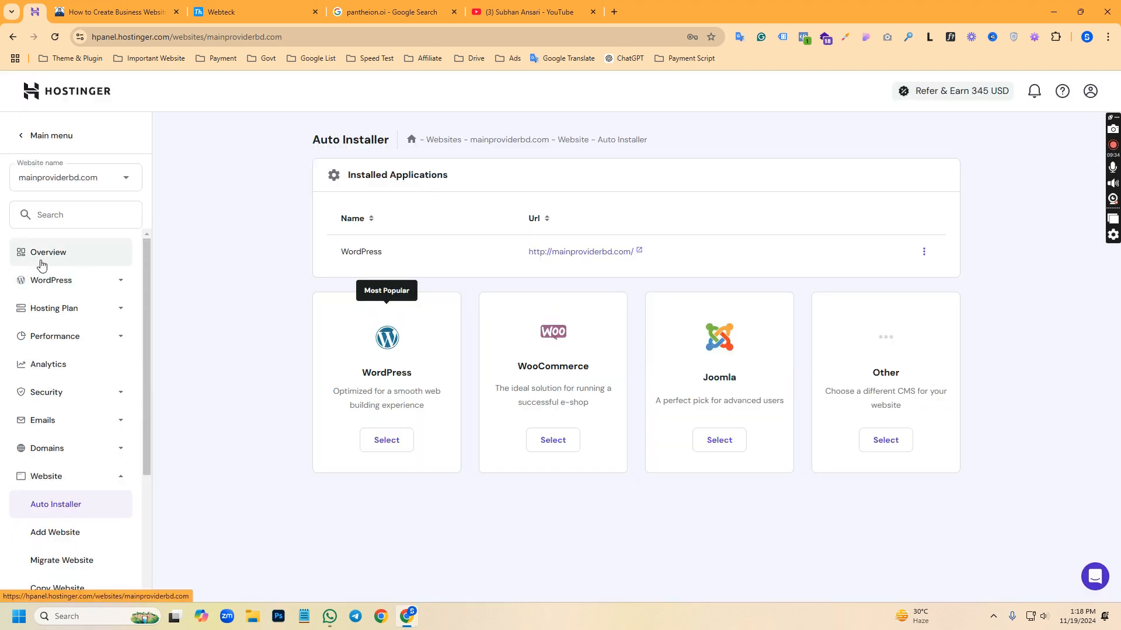
left_click(61, 281)
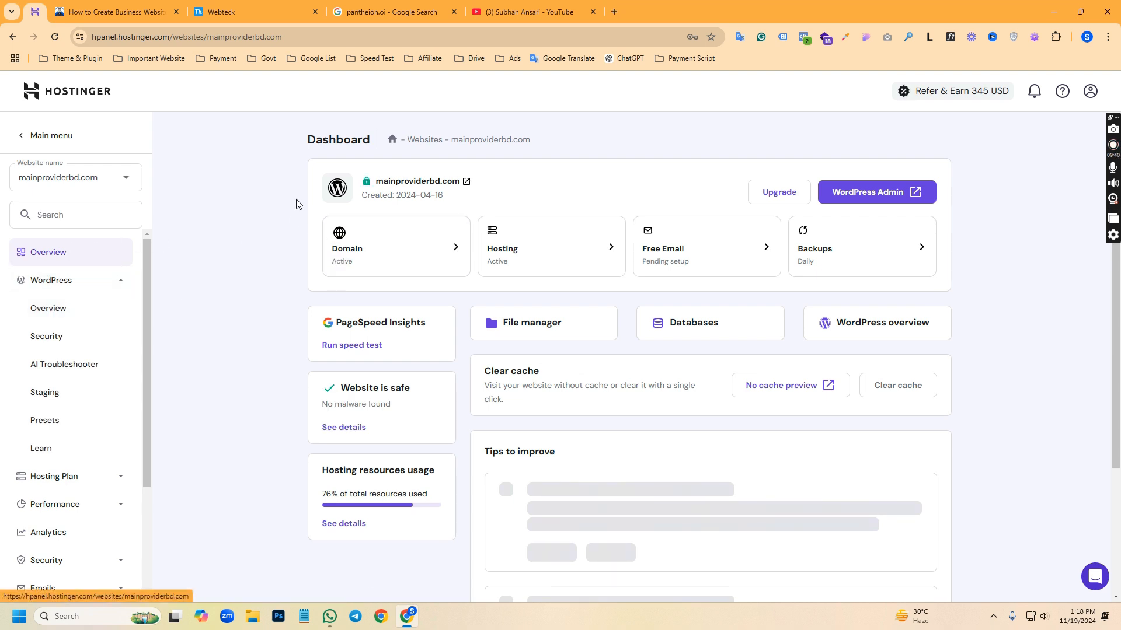
key("Print")
left_click_drag(800, 135, 952, 226)
left_click(943, 237)
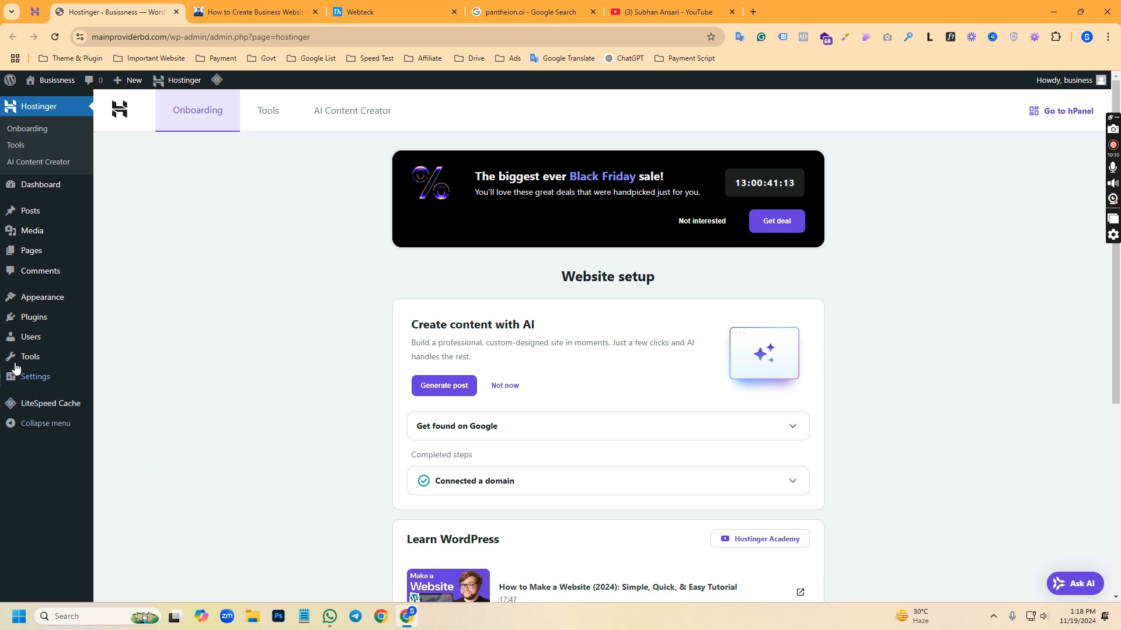
Deactivate all installed plugins: Hostinger AI, Hostinger Easy Onboarding, Hostinger Tools and LiteSpeed Cache
left_click(16, 325)
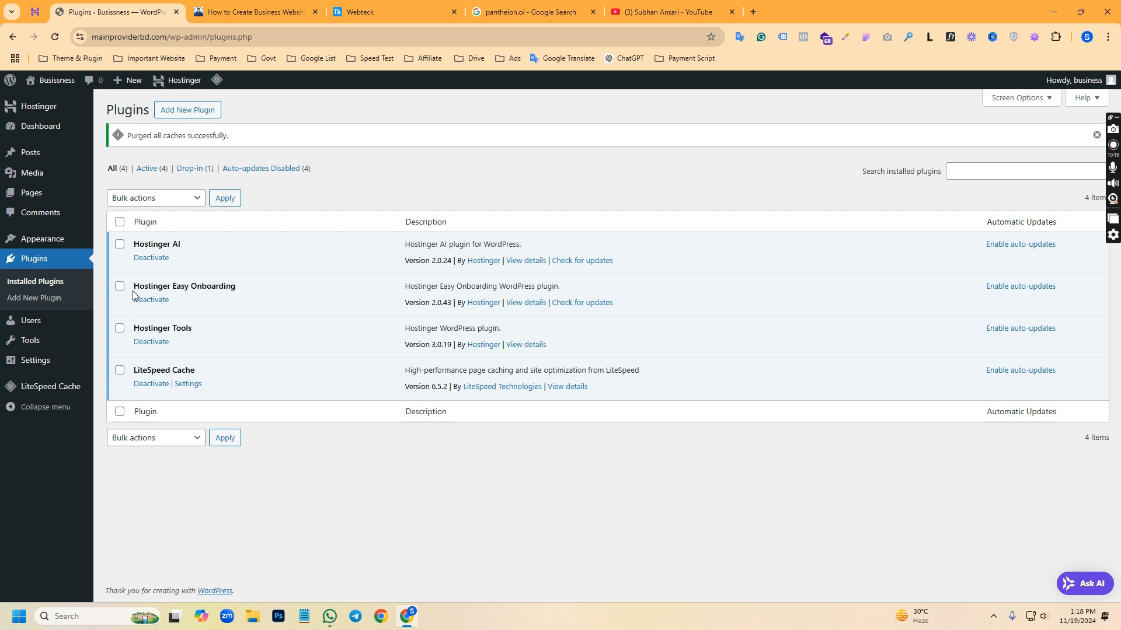
left_click(120, 222)
left_click(126, 197)
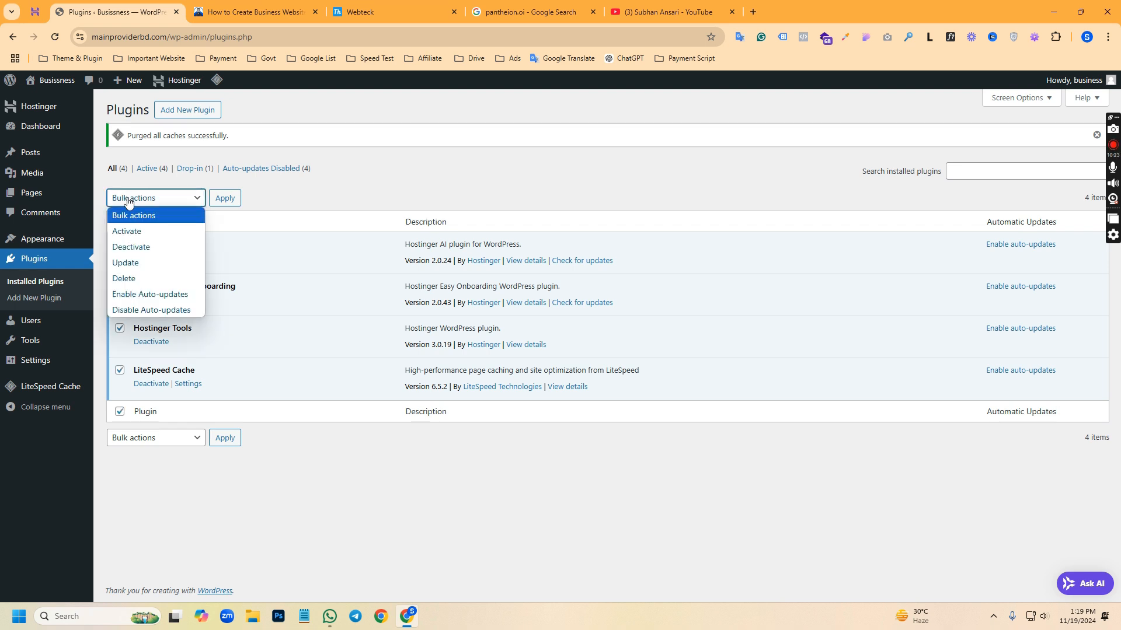
left_click(130, 248)
left_click(219, 201)
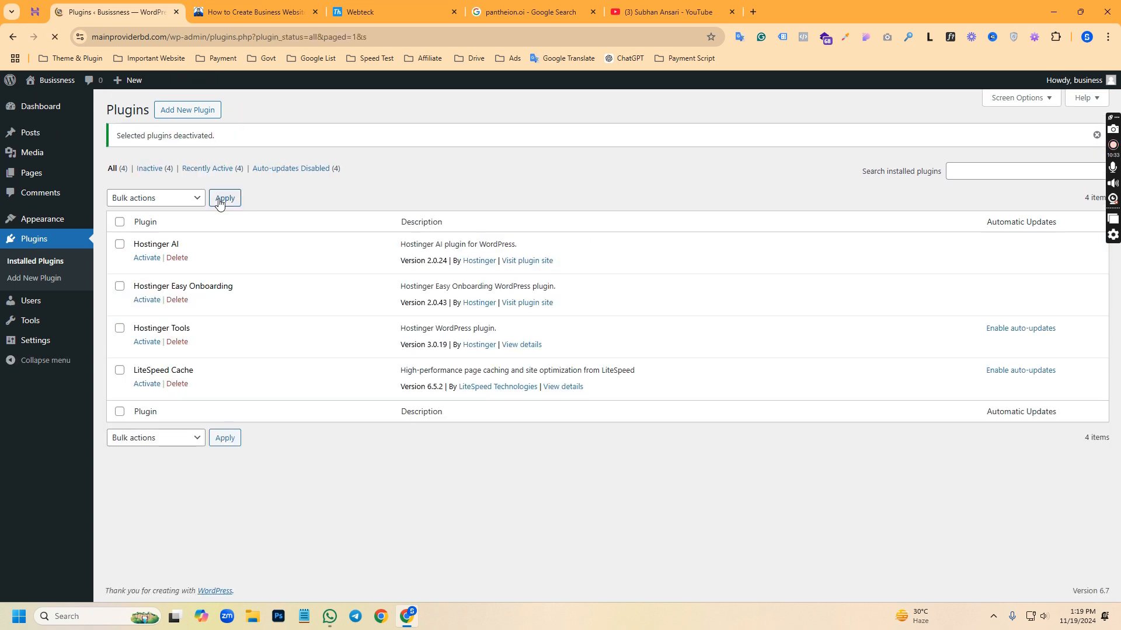
Delete all the deactivated plugins together with their data
left_click(120, 222)
left_click(117, 203)
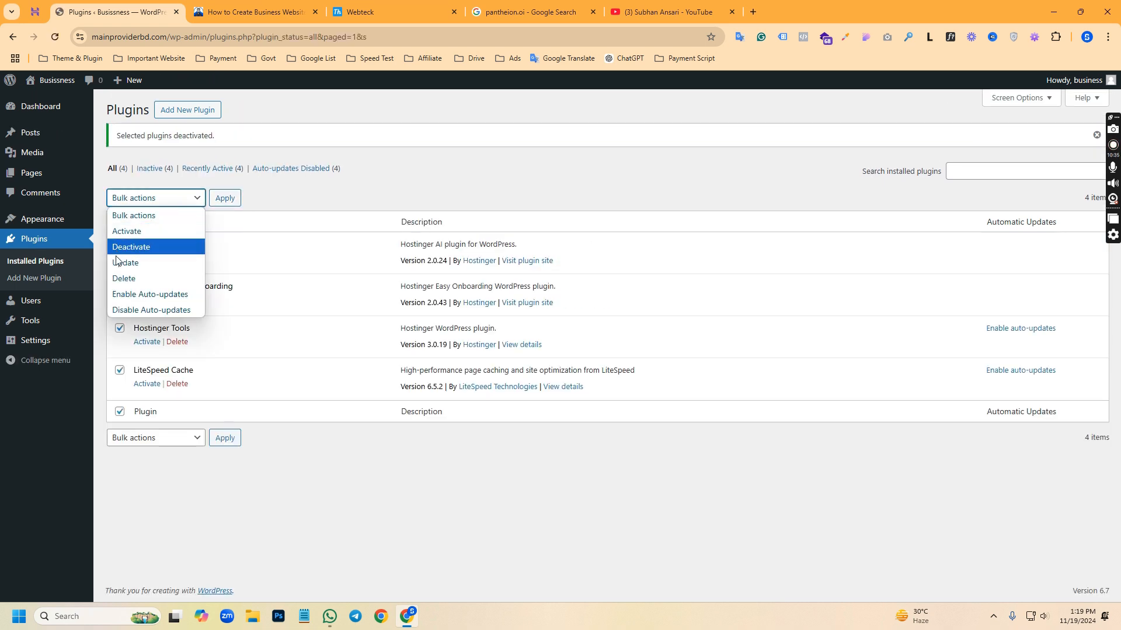
left_click(124, 279)
left_click(225, 199)
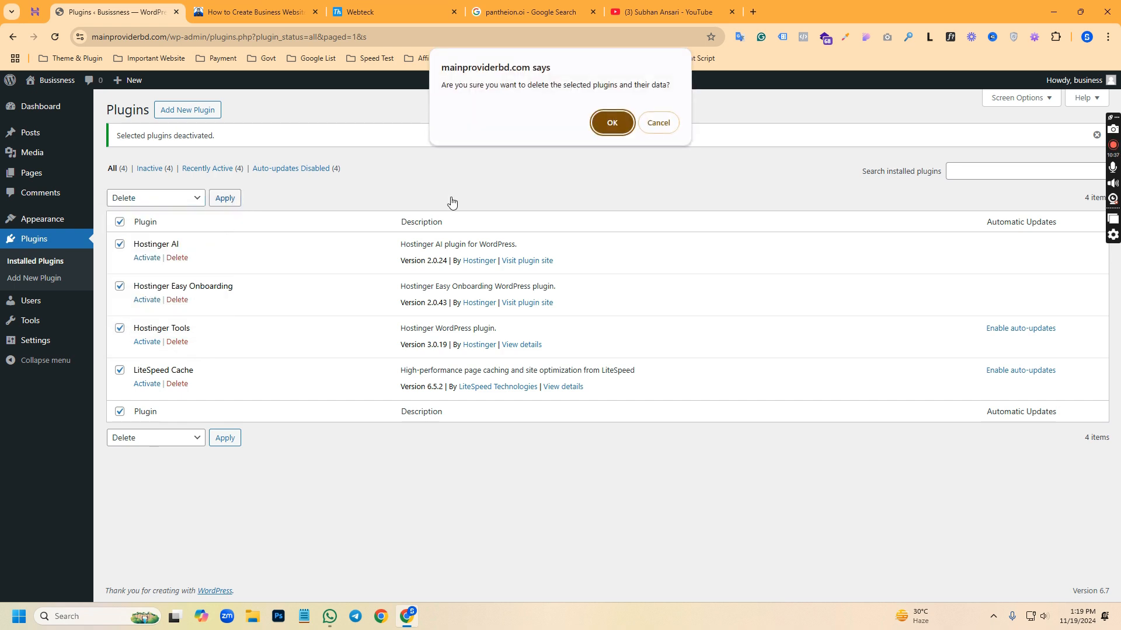
left_click(610, 120)
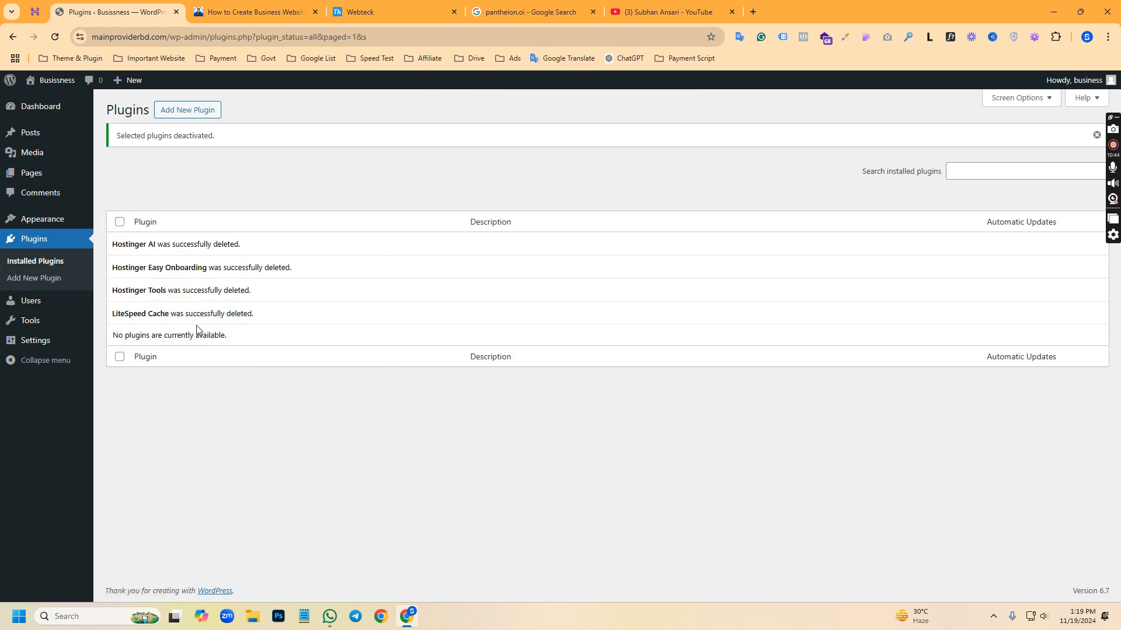
Delete the unused Twenty Twenty-Four and Twenty Twenty-Three themes, keeping only Twenty Twenty-Five
mouse_move(31, 227)
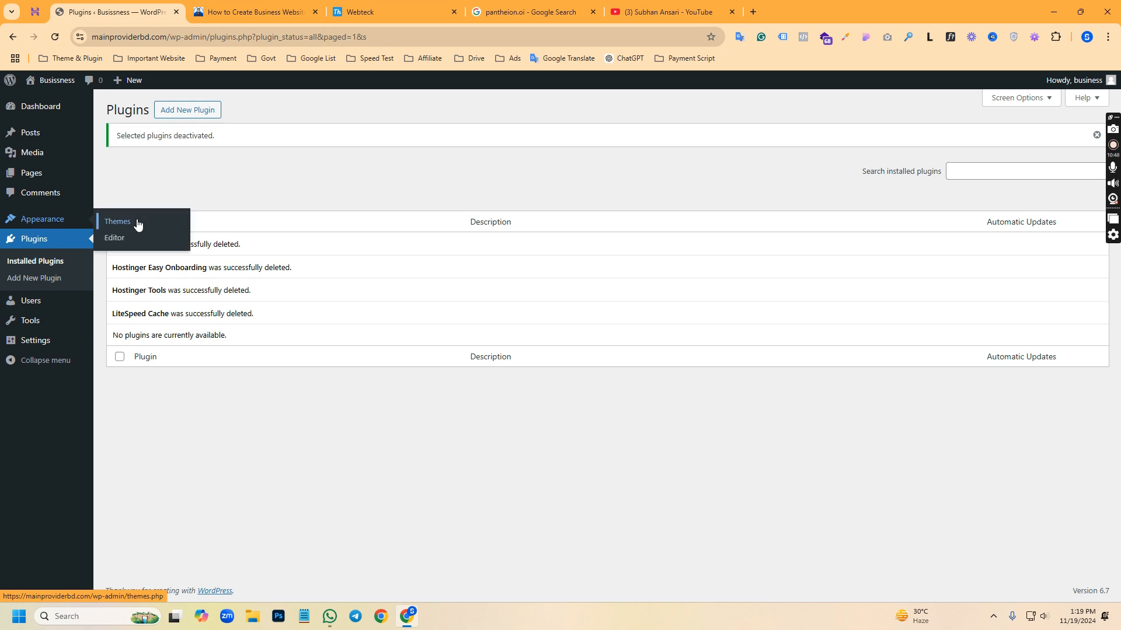
left_click(138, 226)
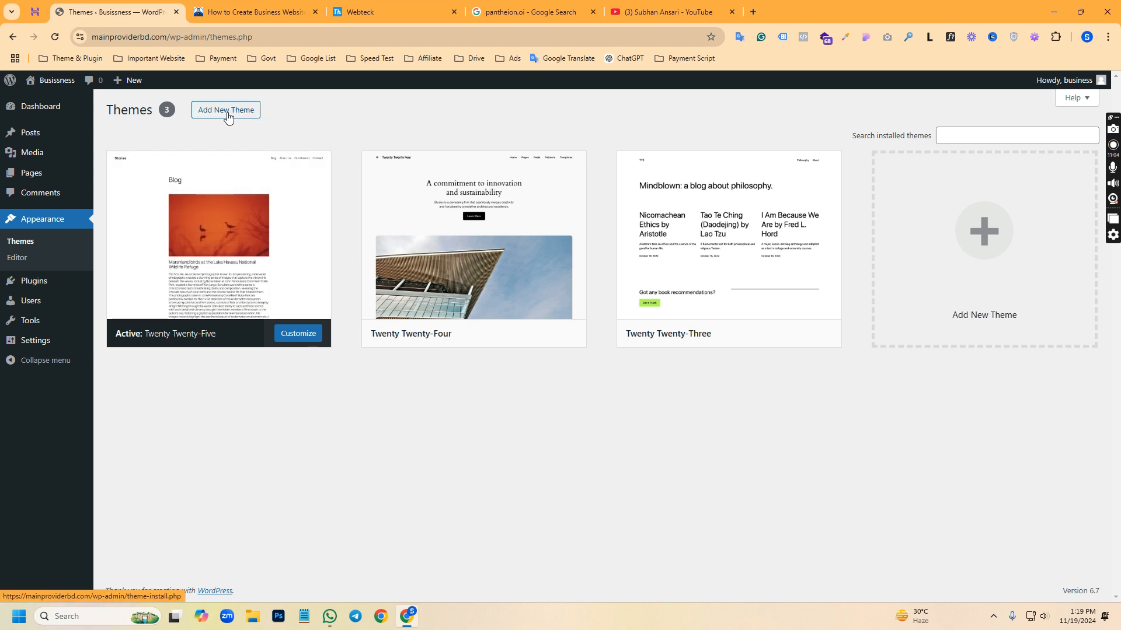
mouse_move(719, 247)
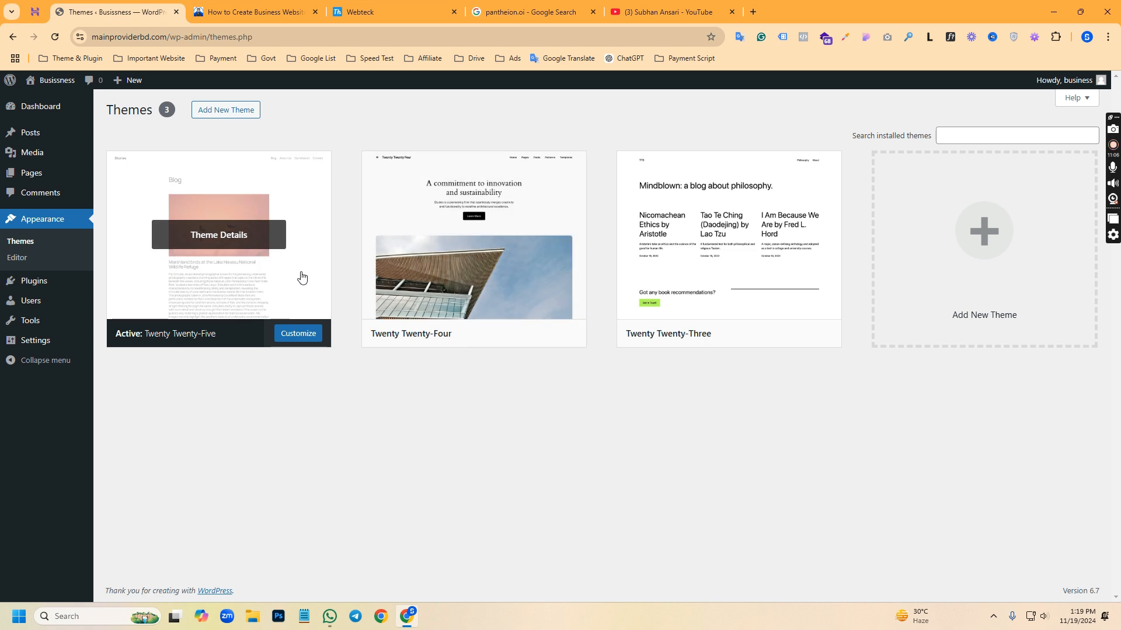
left_click(474, 235)
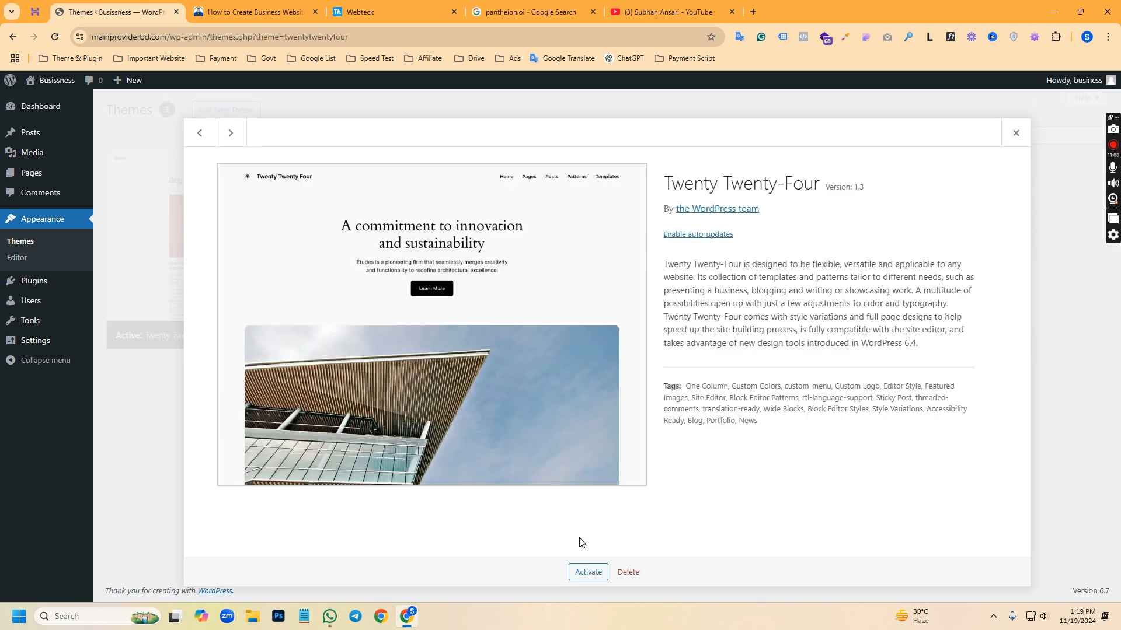
left_click(628, 572)
left_click(611, 136)
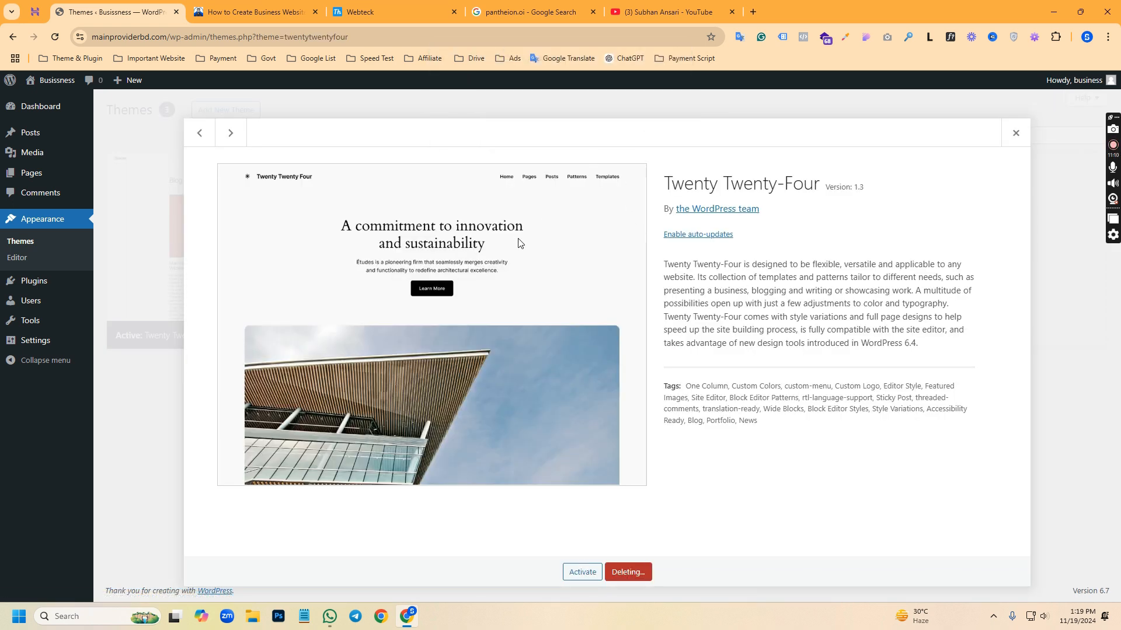
left_click(467, 269)
left_click(627, 572)
left_click(609, 136)
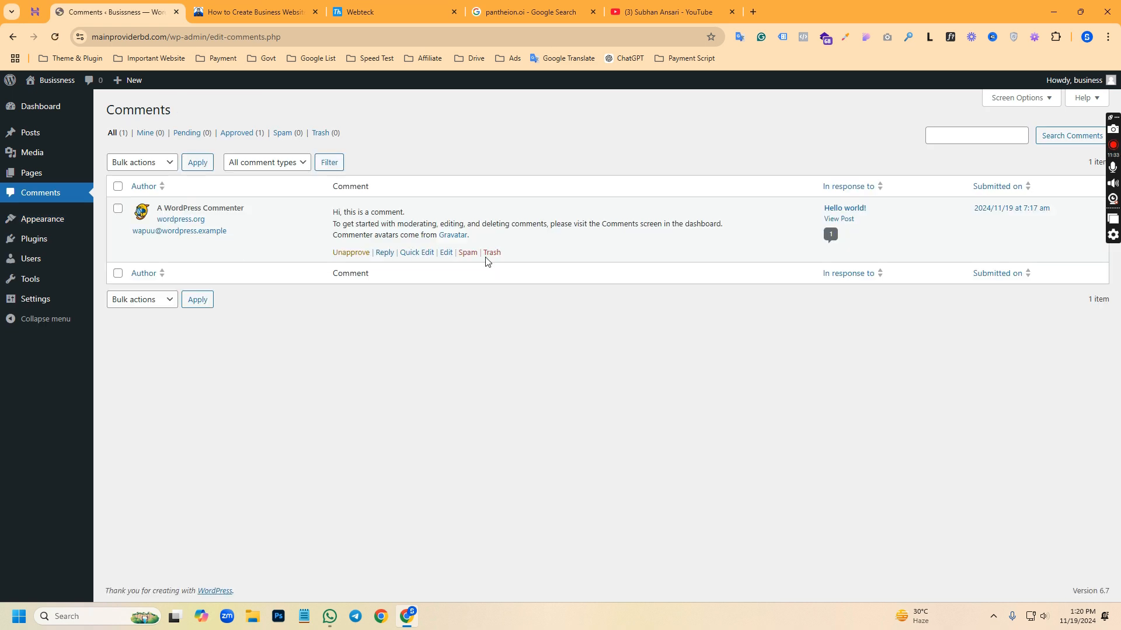
Move the default WordPress comment on the "Hello world!" post to the trash and delete it permanently
left_click(488, 256)
left_click(323, 133)
left_click(432, 253)
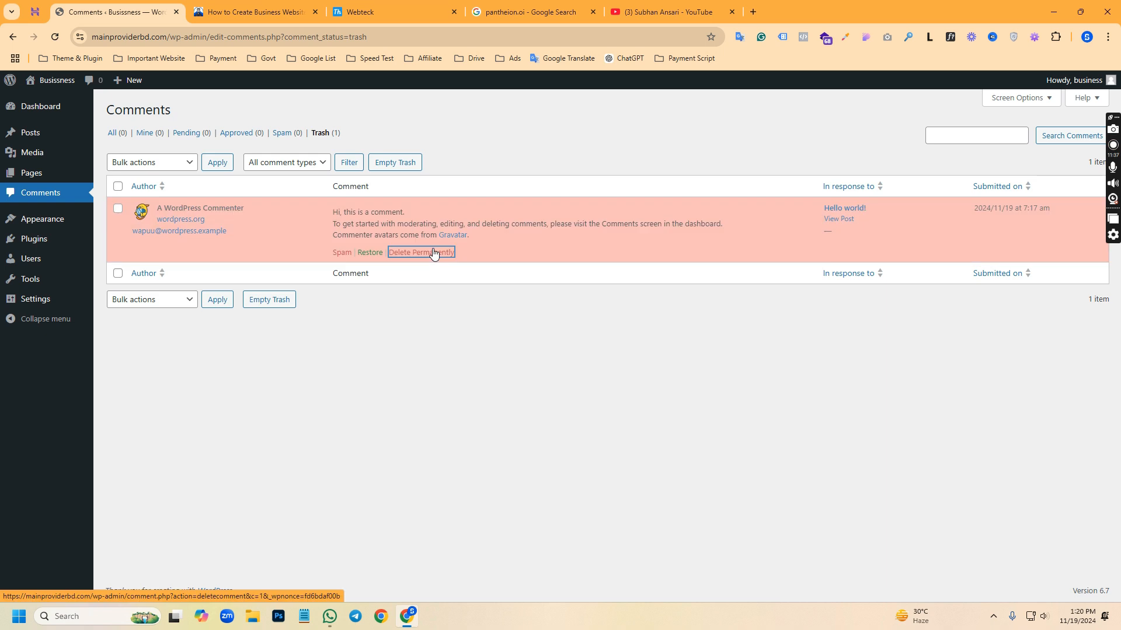
Move the draft Privacy Policy page to the trash and open the list of trashed pages
left_click(22, 172)
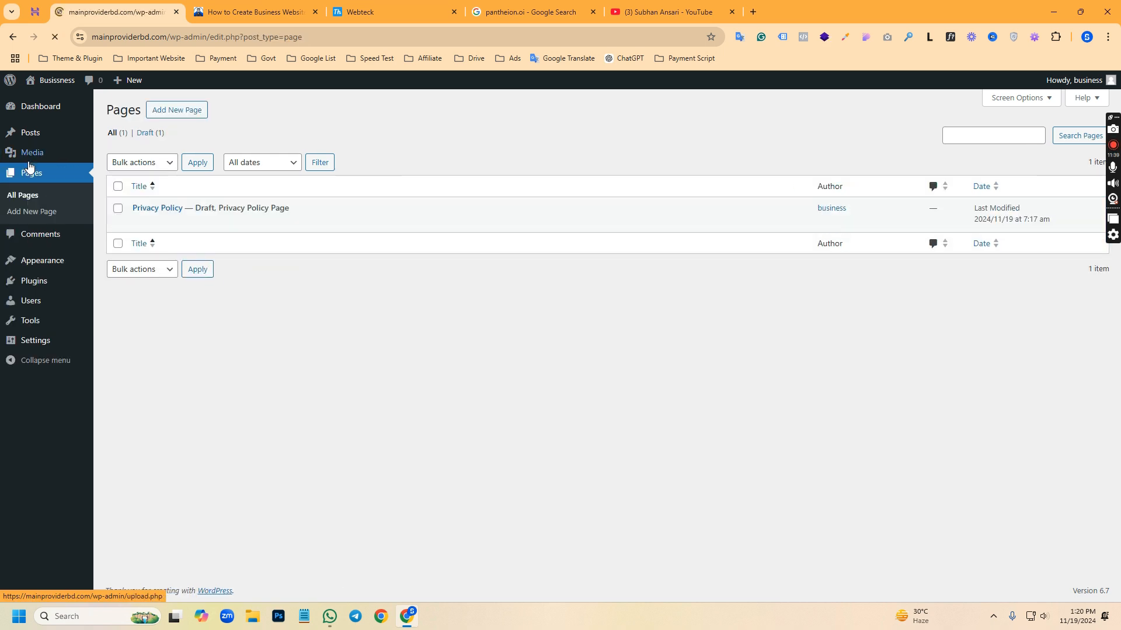
left_click(199, 223)
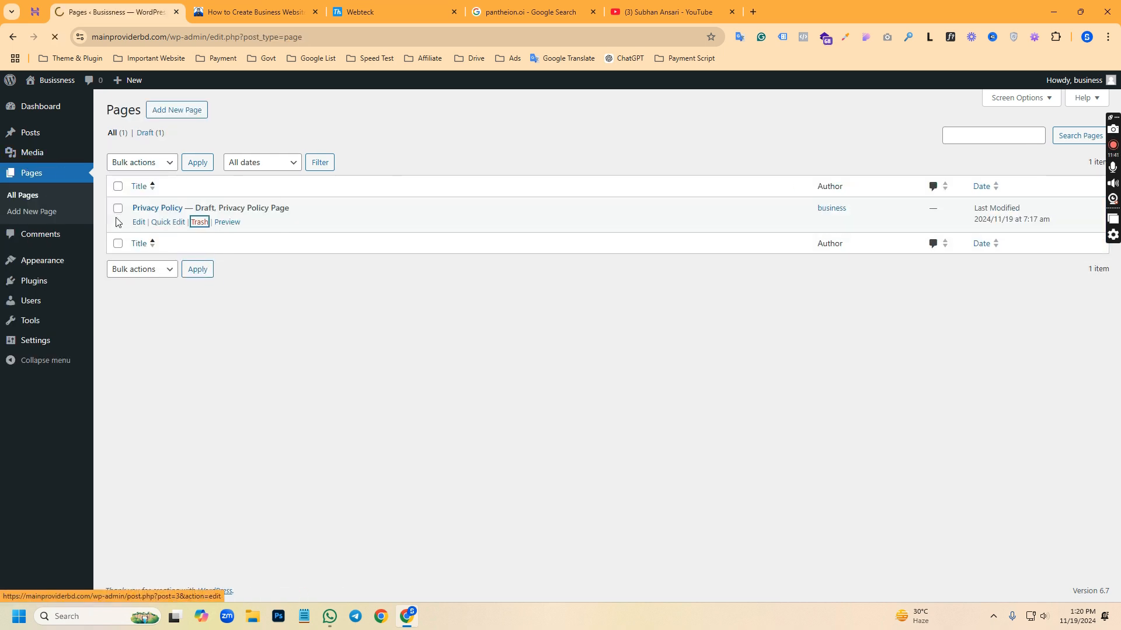
left_click(150, 168)
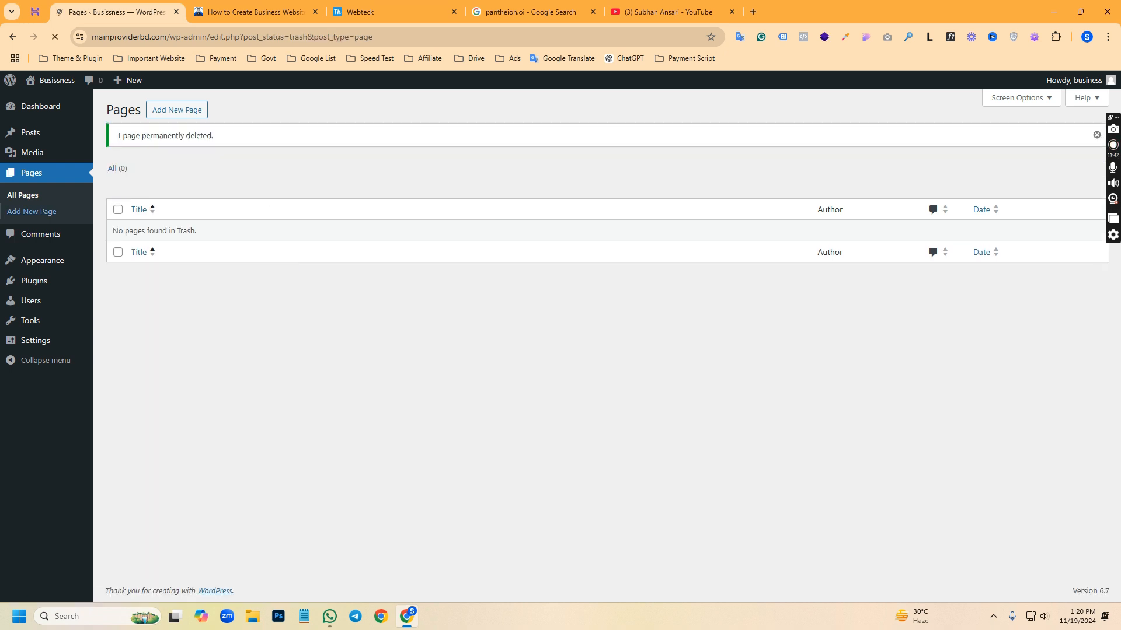
Check the media library, and trash and permanently delete the default "Hello world!" post
mouse_move(35, 153)
left_click(118, 158)
left_click(35, 134)
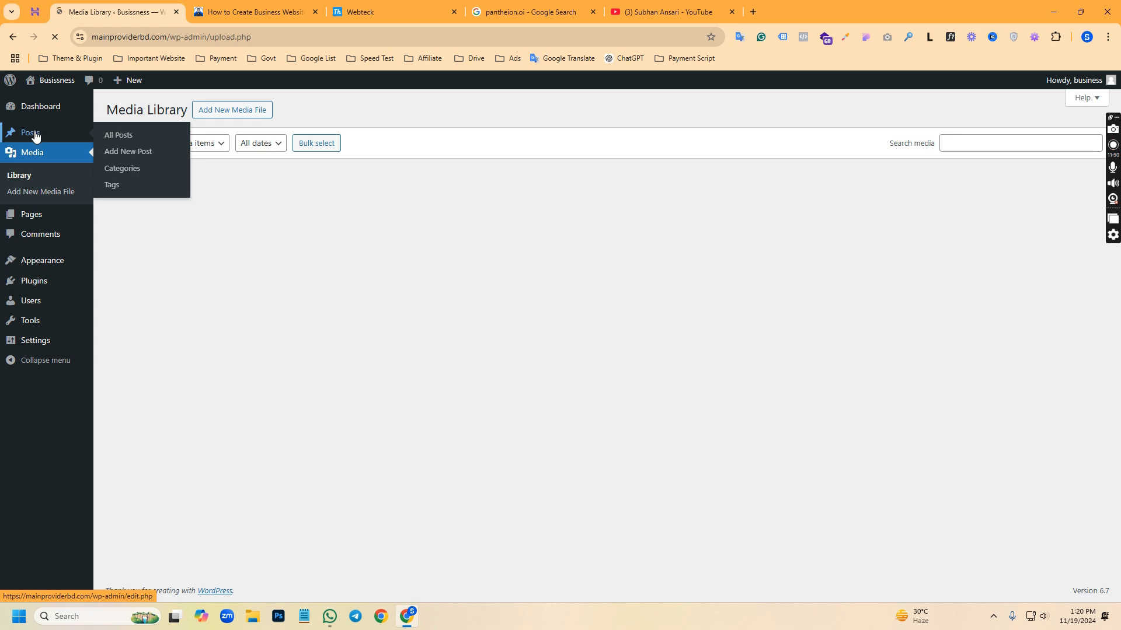
left_click(199, 222)
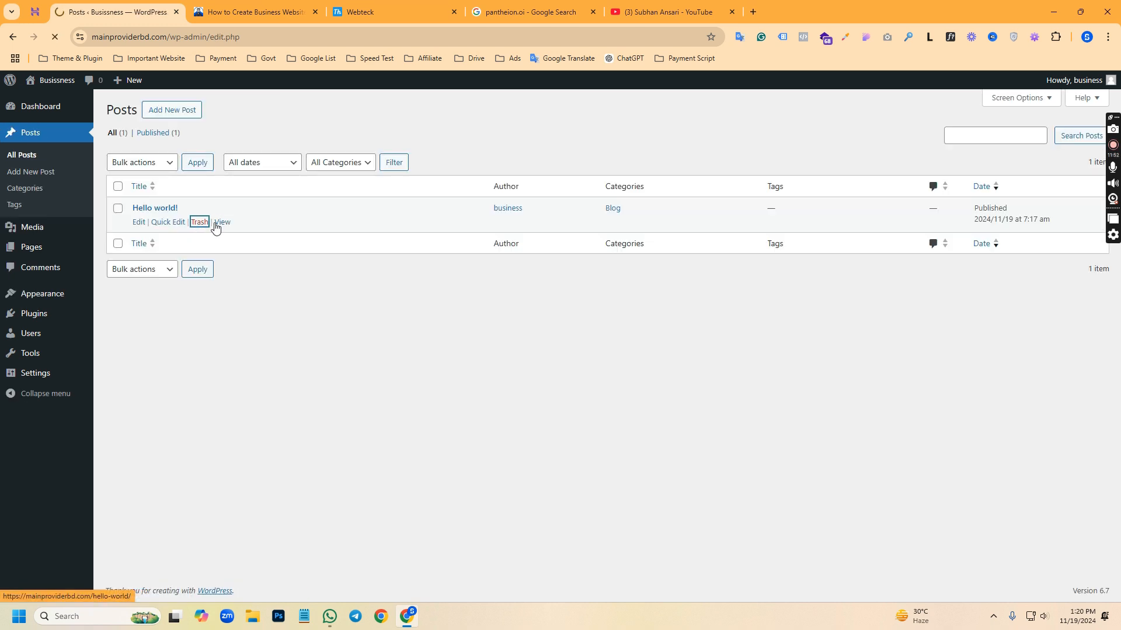
left_click(151, 167)
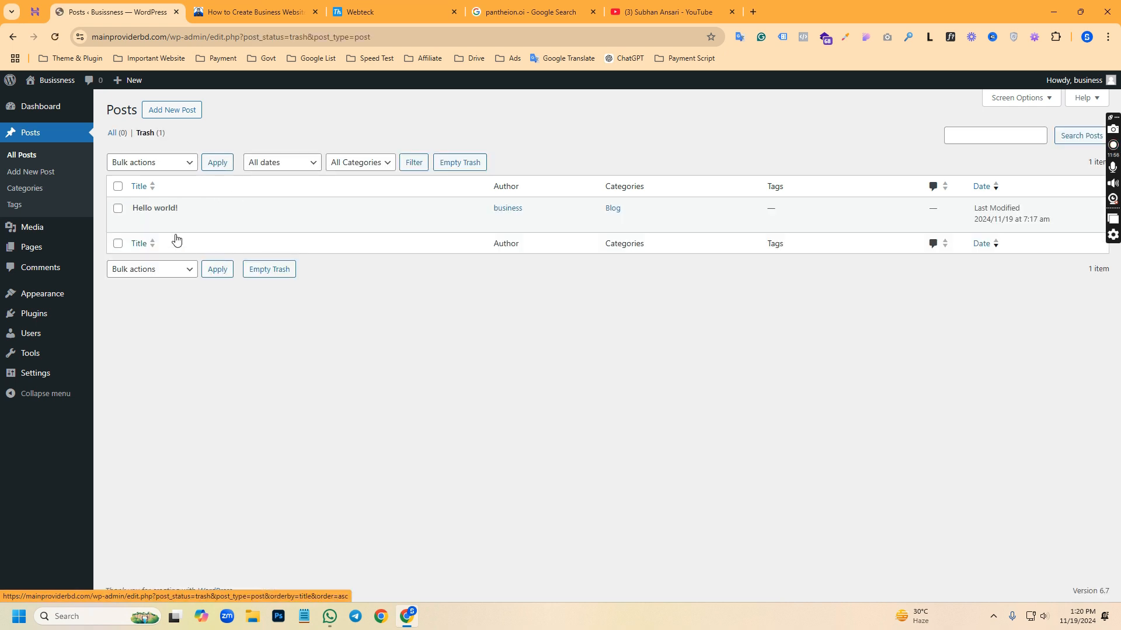
left_click(196, 226)
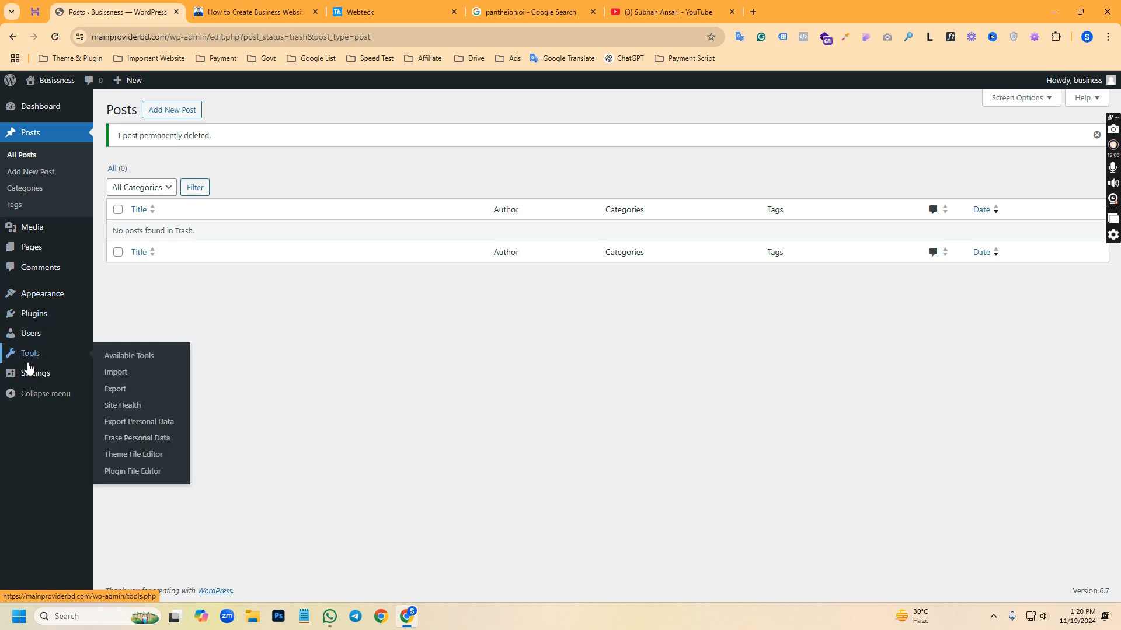
In the Reading settings, discourage search engines from indexing the site and save the changes
mouse_move(29, 380)
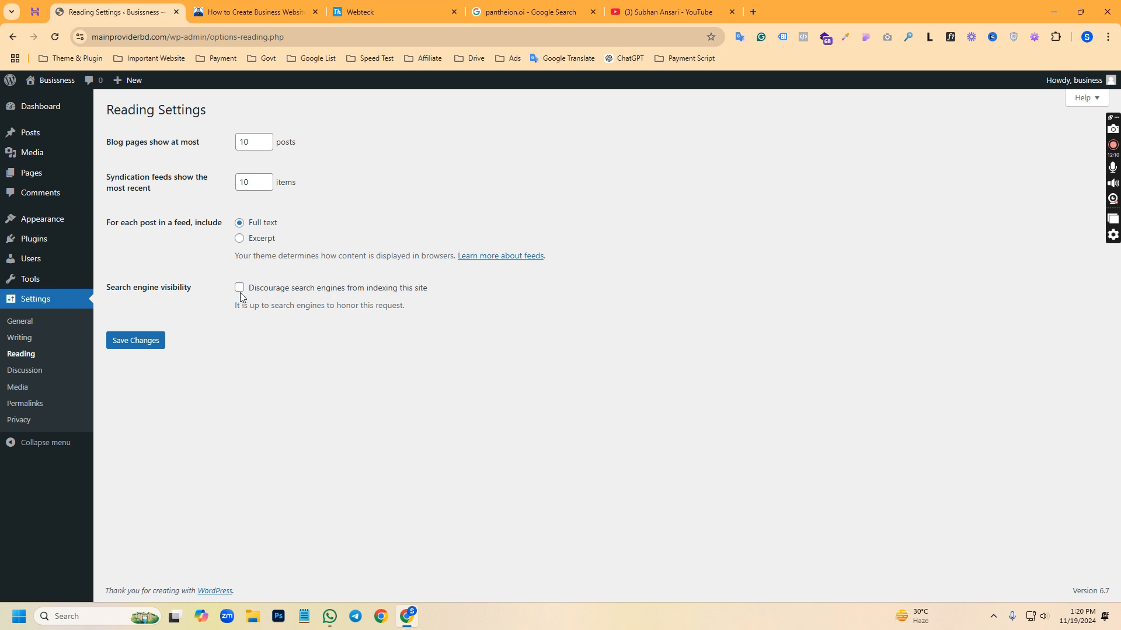
left_click(240, 289)
left_click(164, 341)
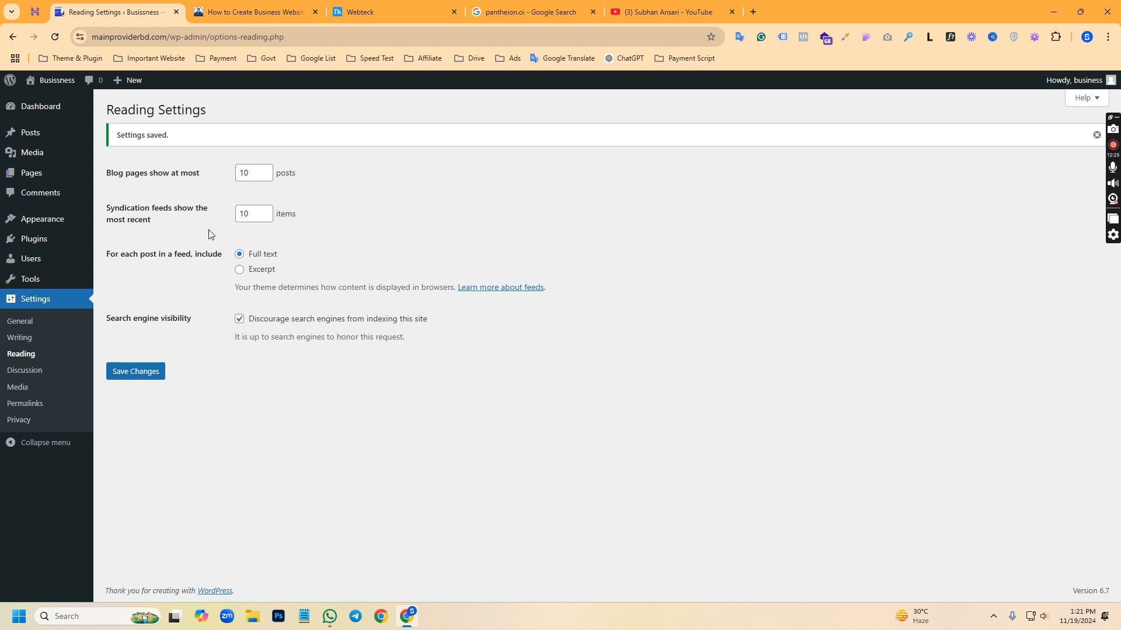
Search Google for the site owner's name and look through the results for the indexed website
left_click(171, 39)
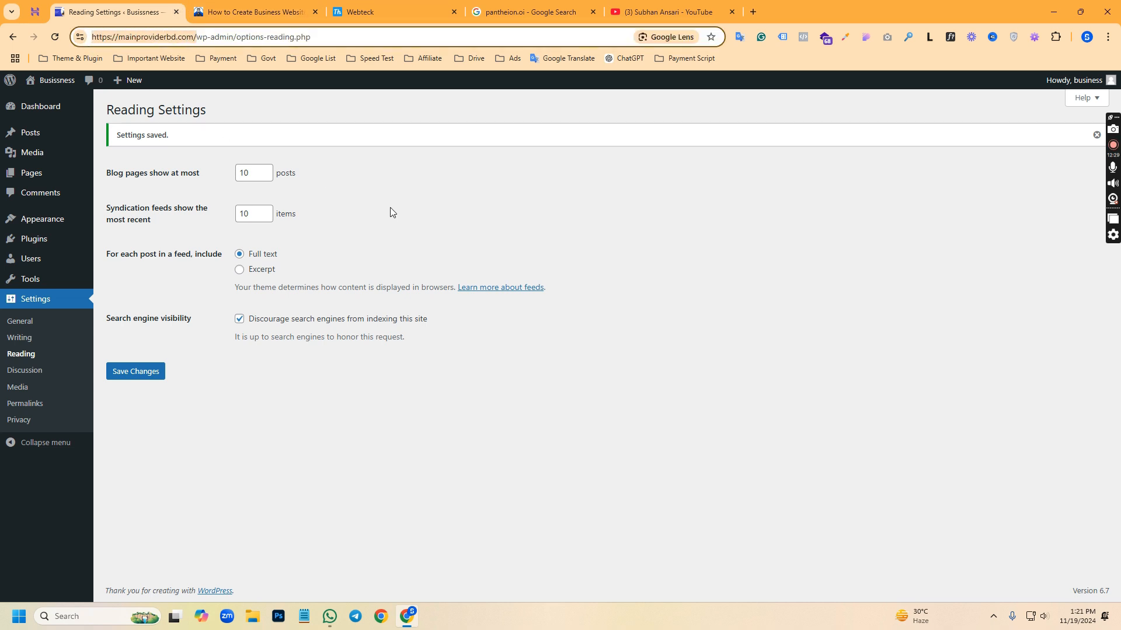
left_click(506, 8)
key("ctrl+a")
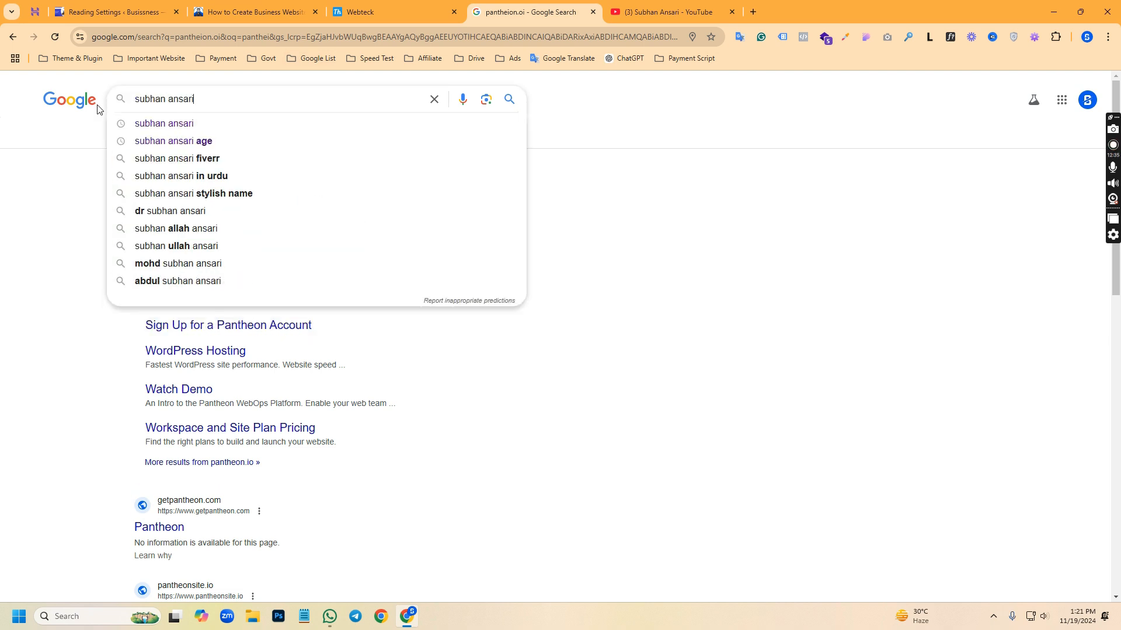
key("Return")
scroll(174, 466, "down", 1)
scroll(176, 467, "down", 5)
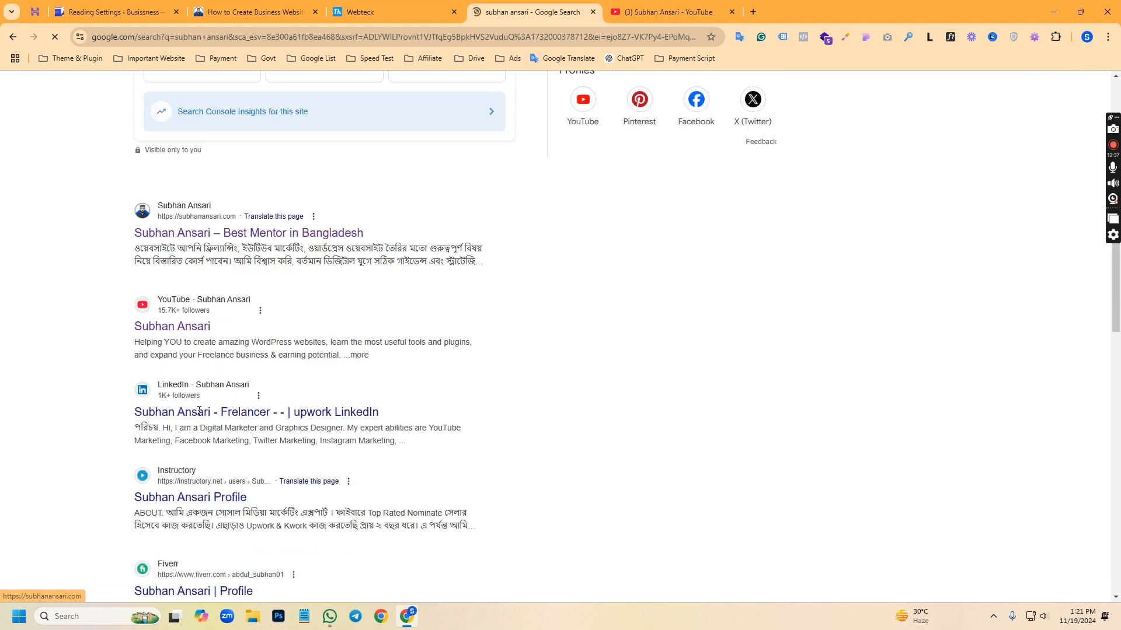
Compare the site's Reading settings with the owner's Google results and the tutorial website, and return to the Reading settings
left_click(209, 7)
left_click(179, 4)
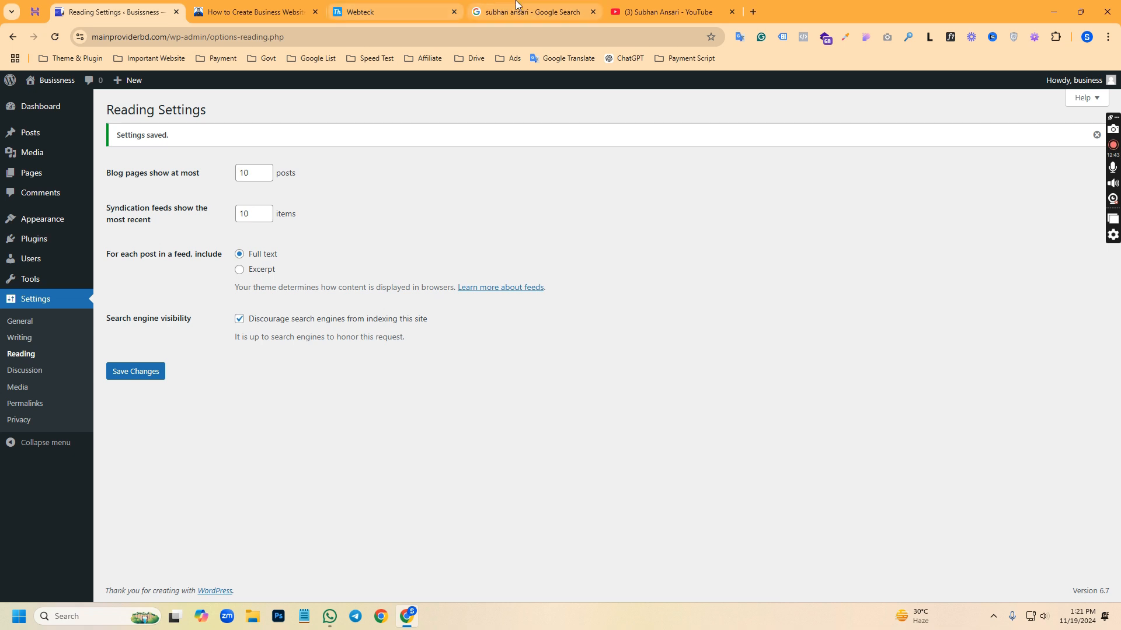
left_click(491, 5)
scroll(248, 254, "up", 2)
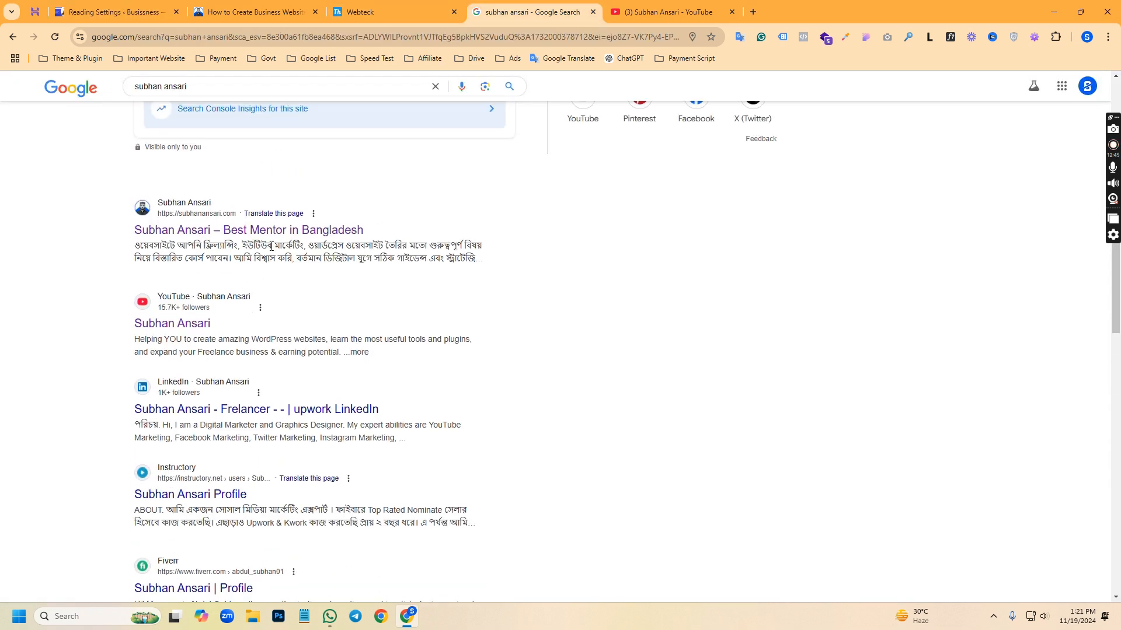
left_click(223, 15)
left_click(55, 7)
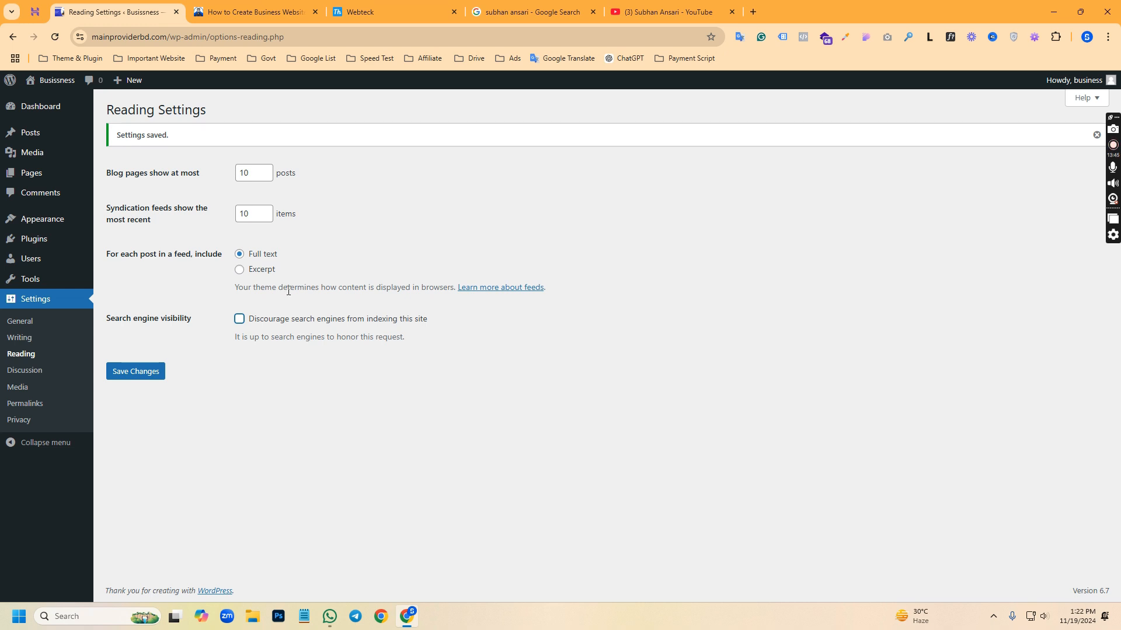
Turn on discouraging search engines from indexing the site in the Reading settings and save the changes
left_click(239, 319)
left_click(143, 377)
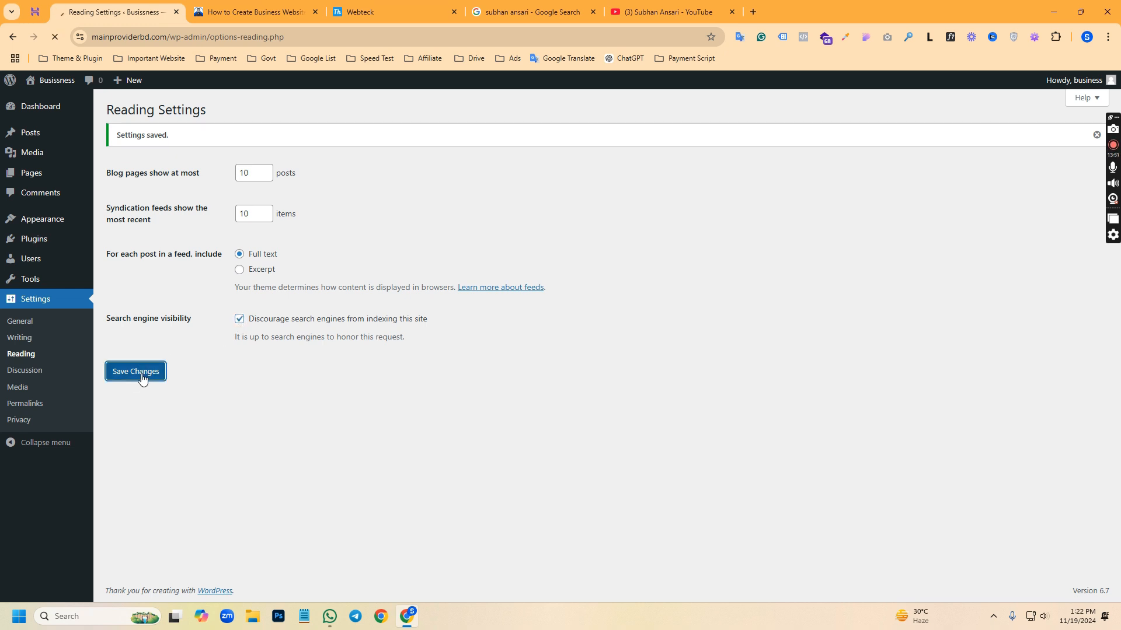
Hide all dashboard screen elements: Site Health Status, At a Glance, Activity, Quick Draft, WordPress Events and News, and Welcome
left_click(28, 111)
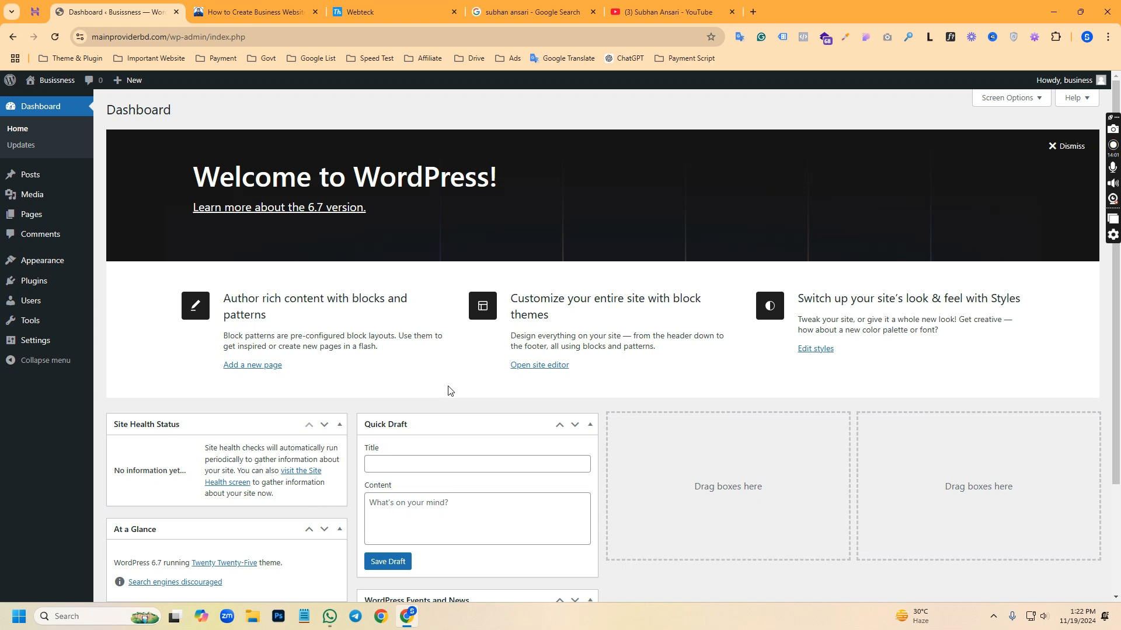
scroll(525, 334, "down", 3)
scroll(691, 383, "up", 3)
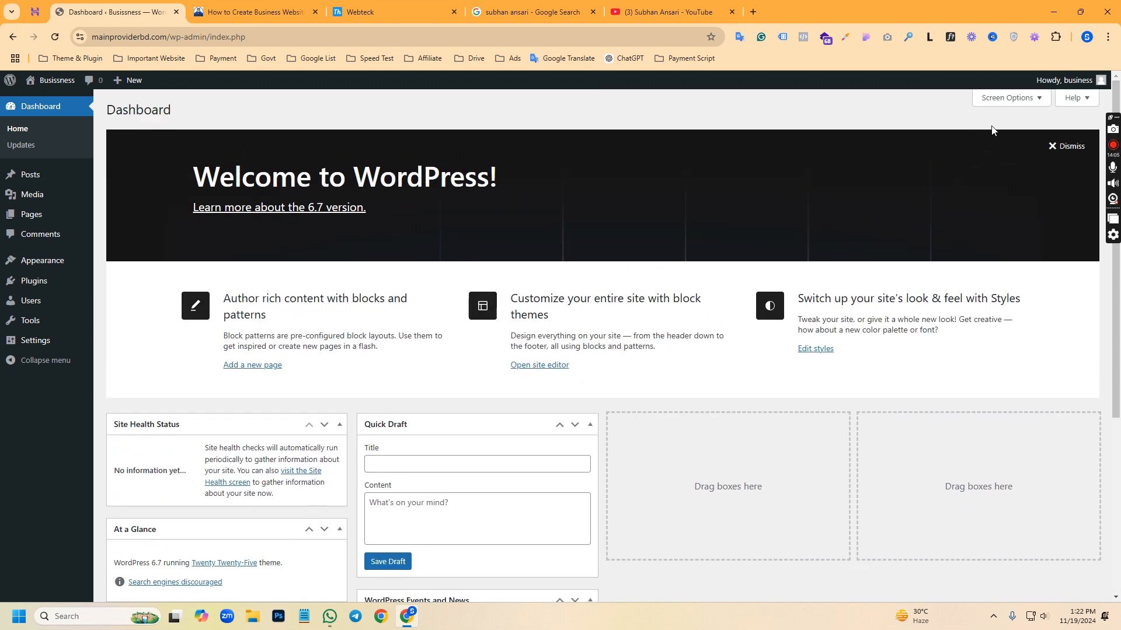
left_click(999, 100)
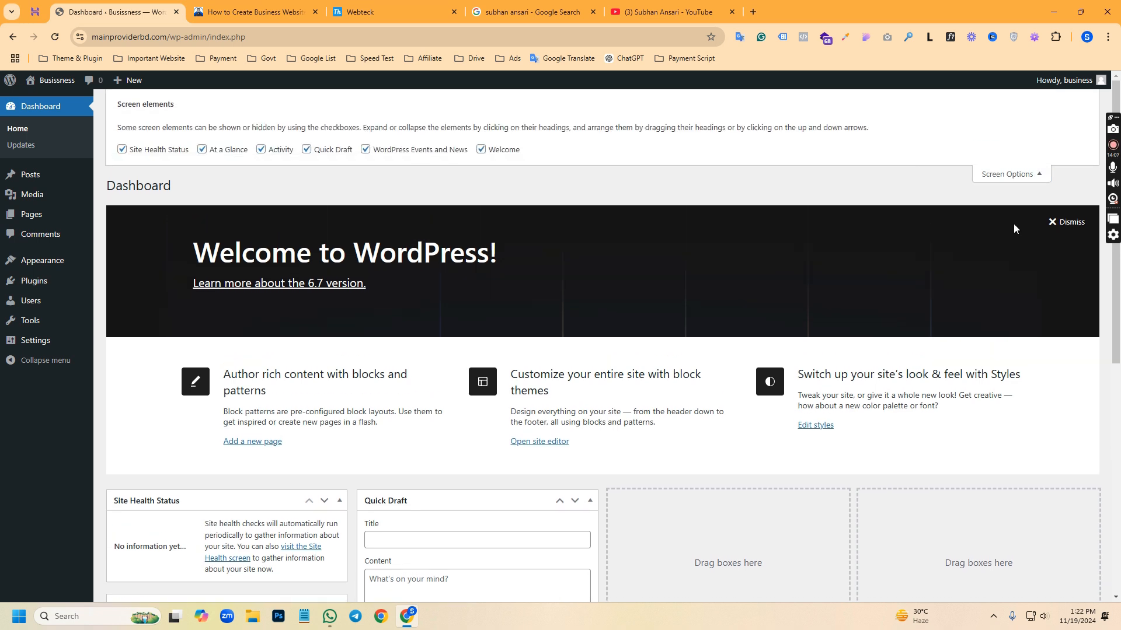
left_click(123, 150)
left_click(202, 150)
left_click(261, 150)
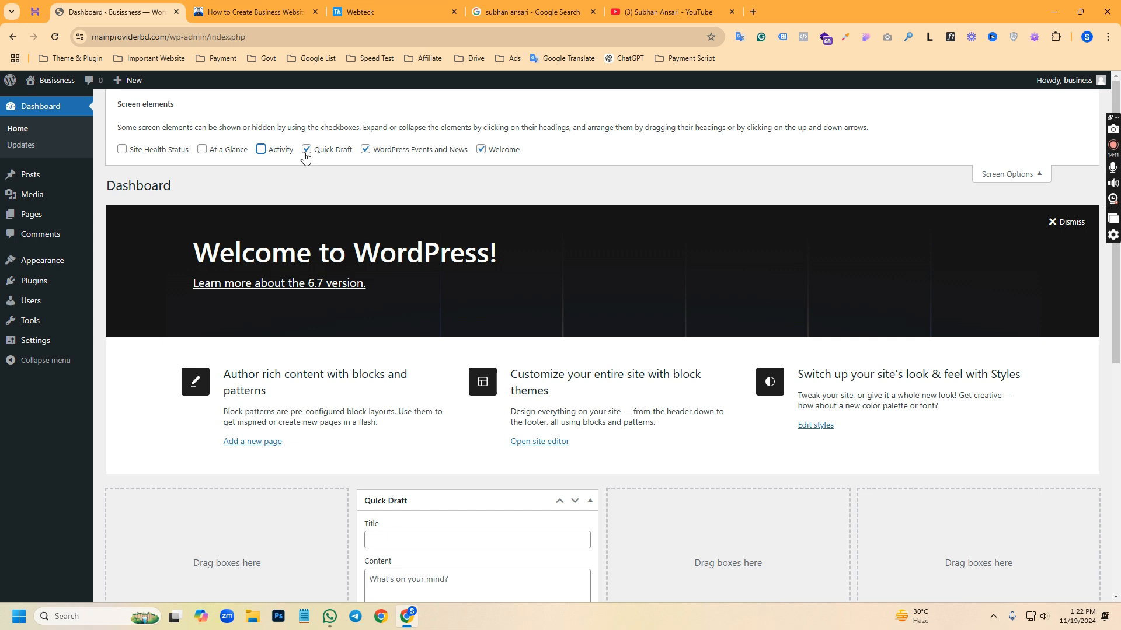
left_click(306, 149)
left_click(365, 150)
left_click(481, 150)
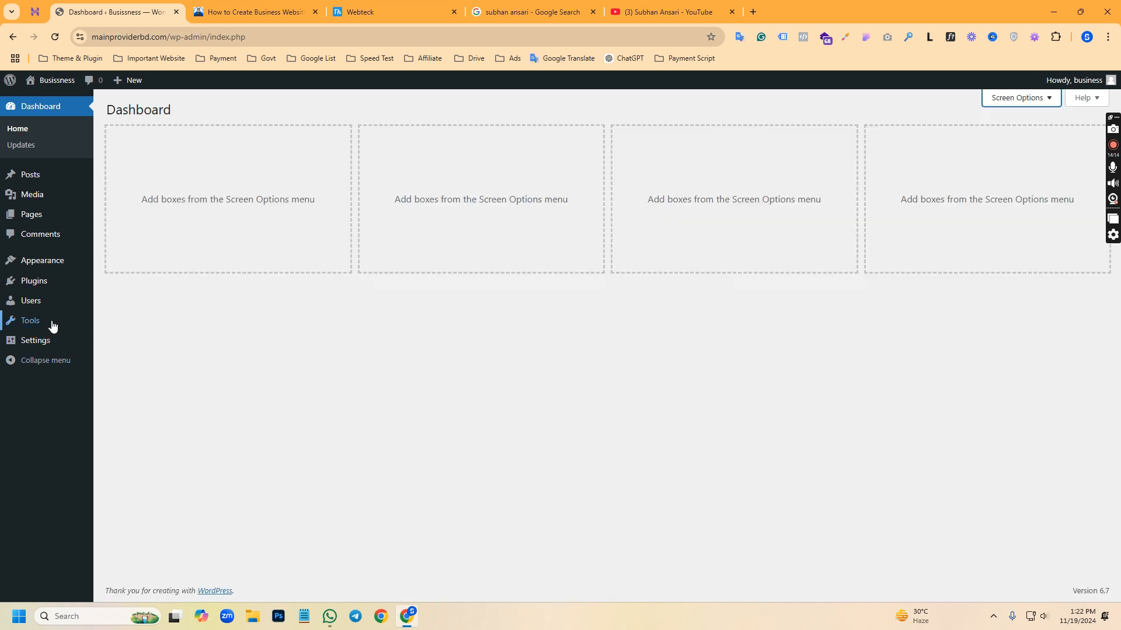
Open the page for adding new themes and look through the popular free themes, including Astra
mouse_move(63, 274)
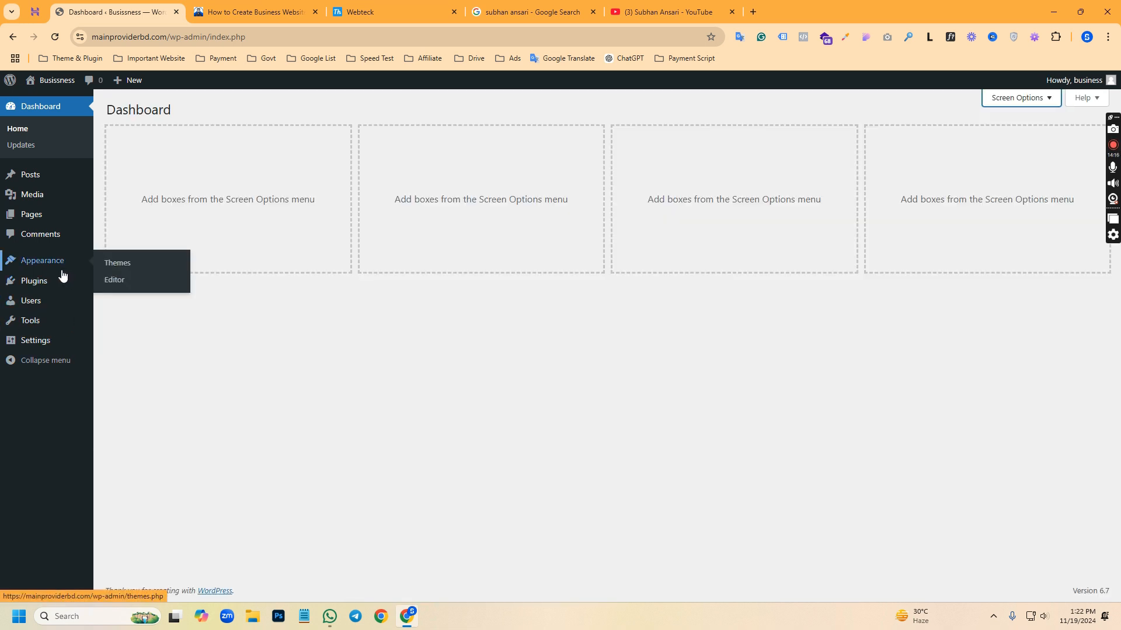
left_click(116, 268)
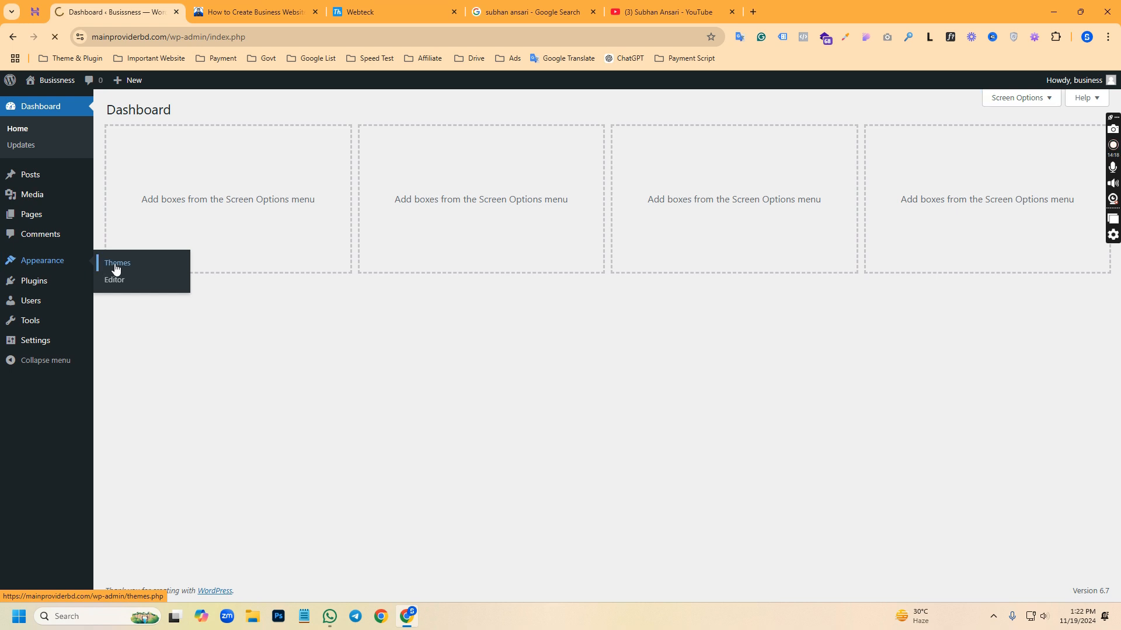
left_click(225, 111)
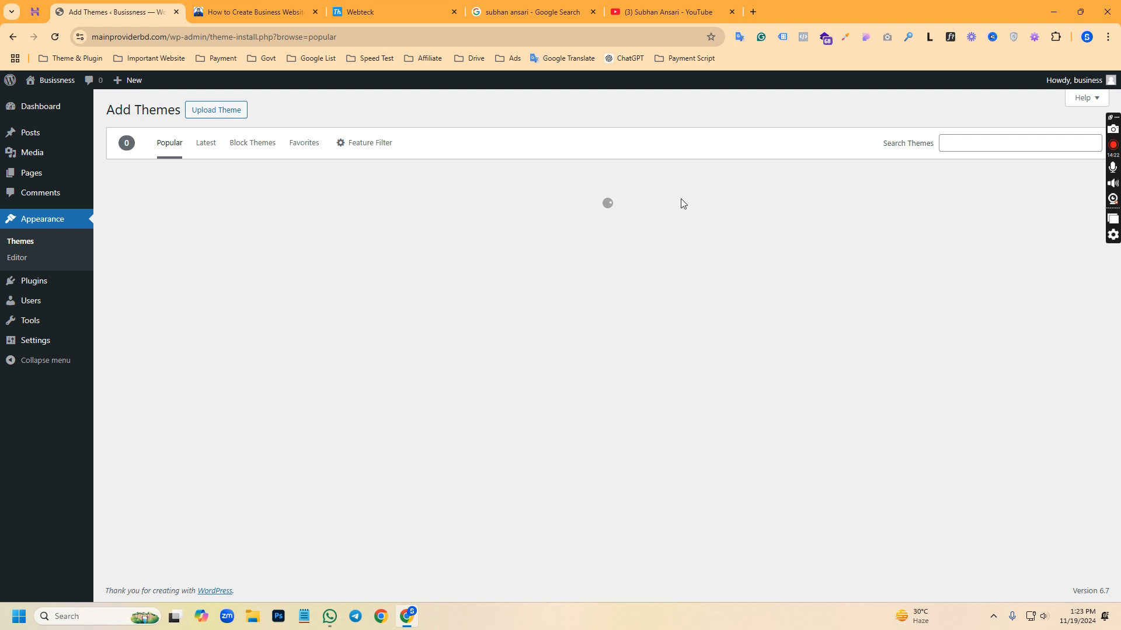
left_click(975, 146)
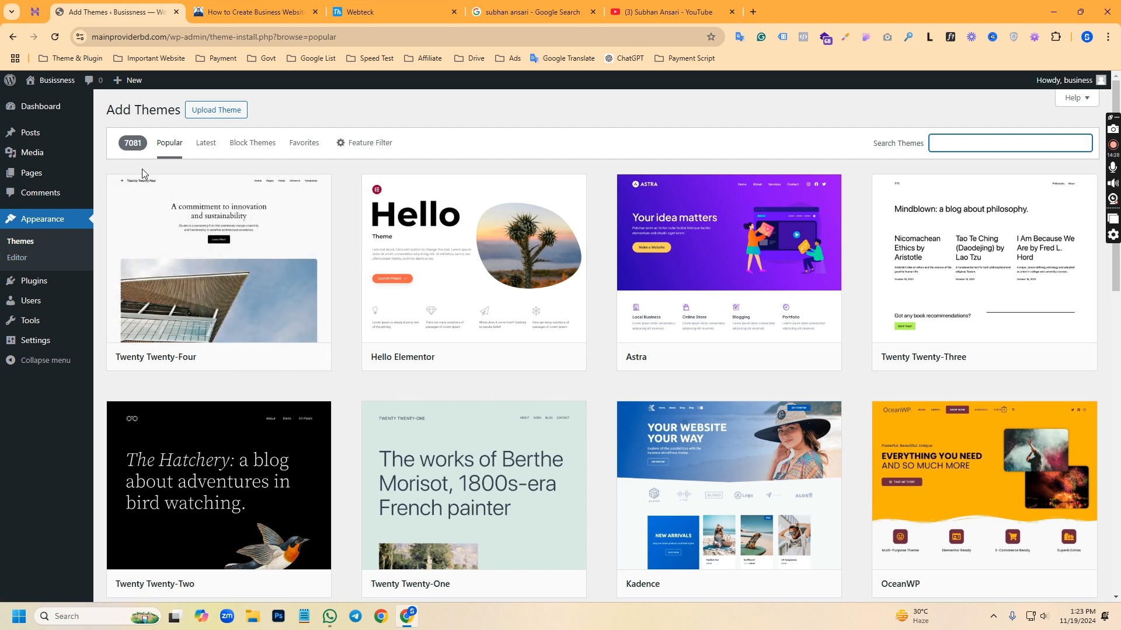
scroll(676, 354, "down", 15)
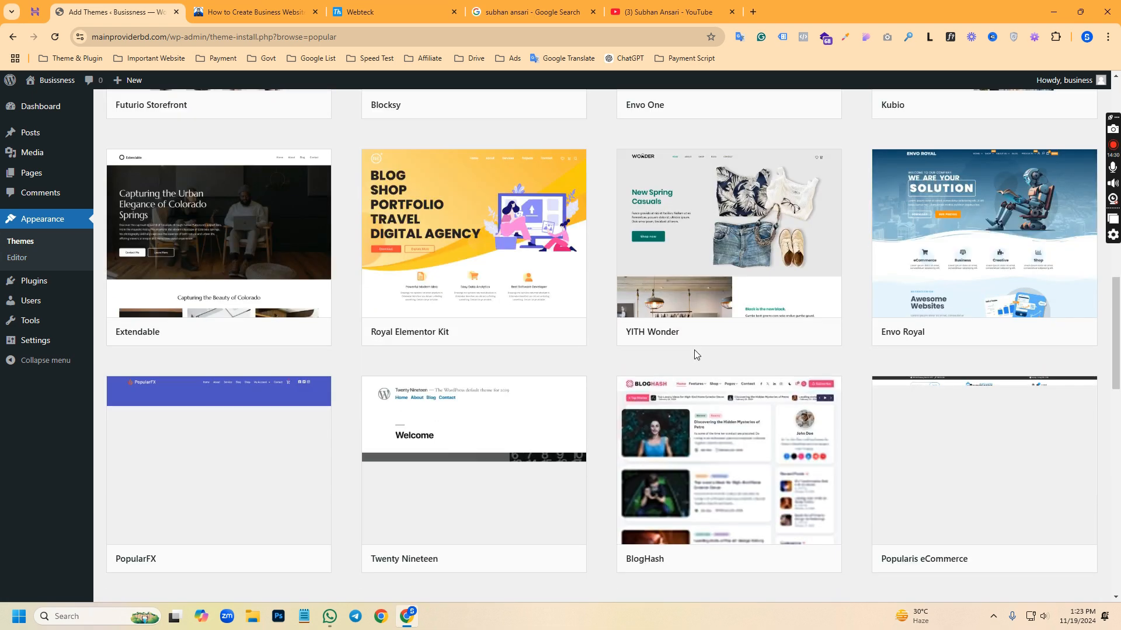
scroll(697, 354, "down", 5)
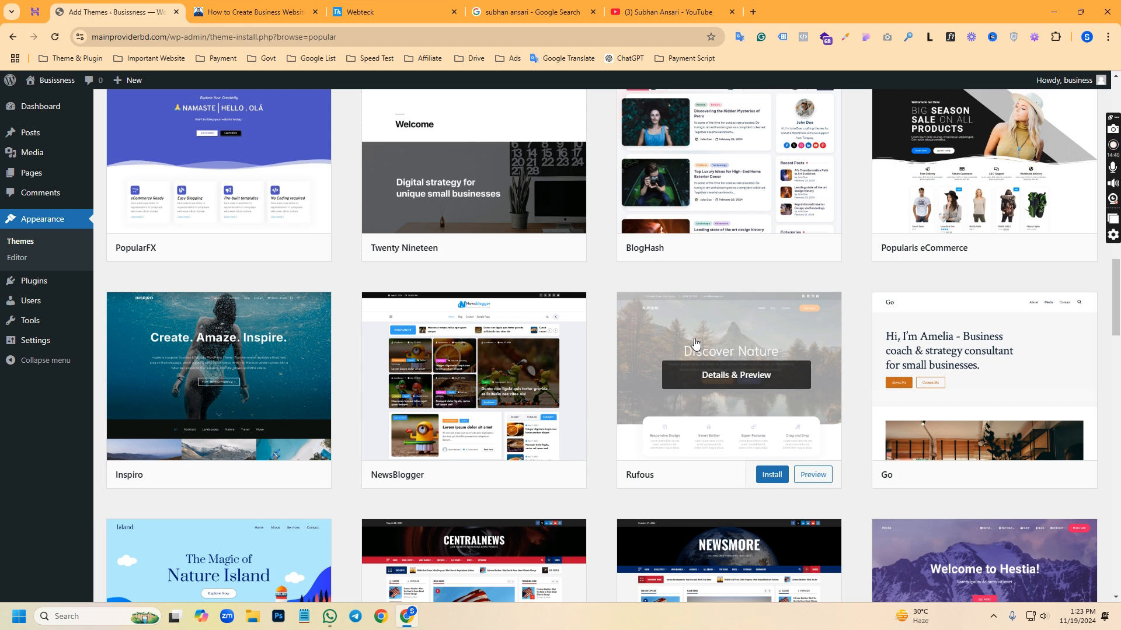
scroll(695, 343, "up", 20)
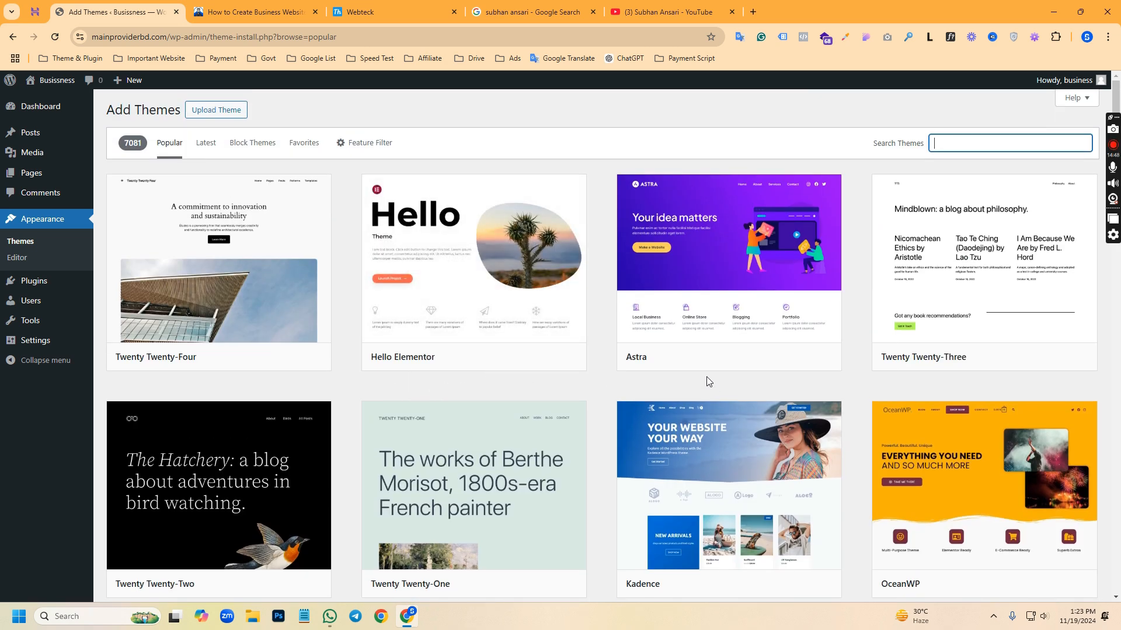
mouse_move(734, 294)
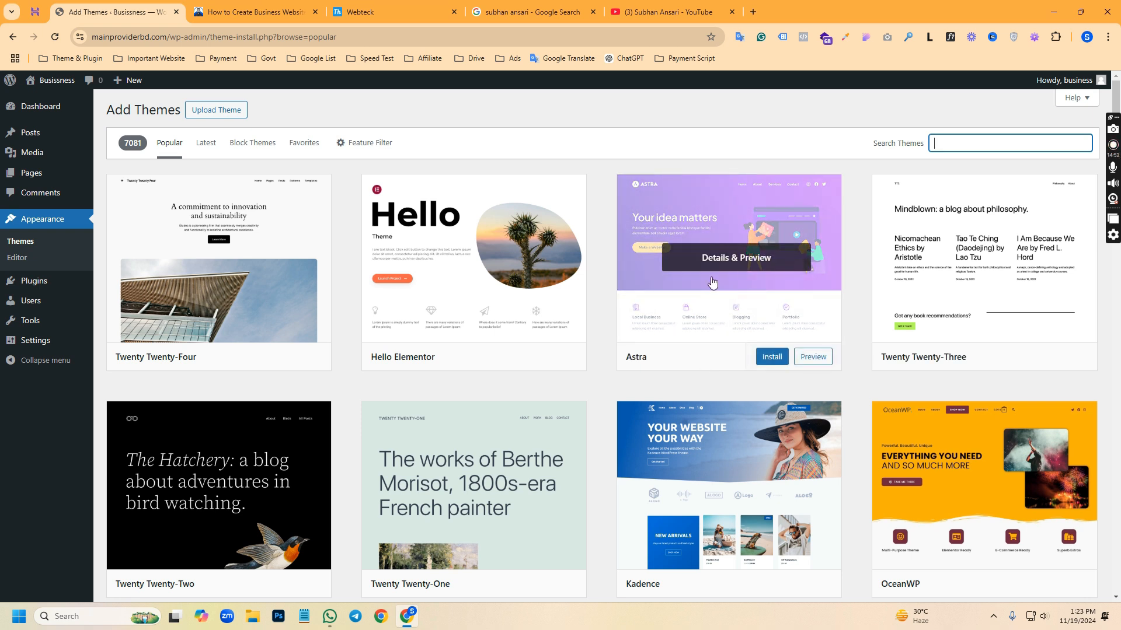
scroll(529, 337, "down", 20)
scroll(527, 336, "up", 18)
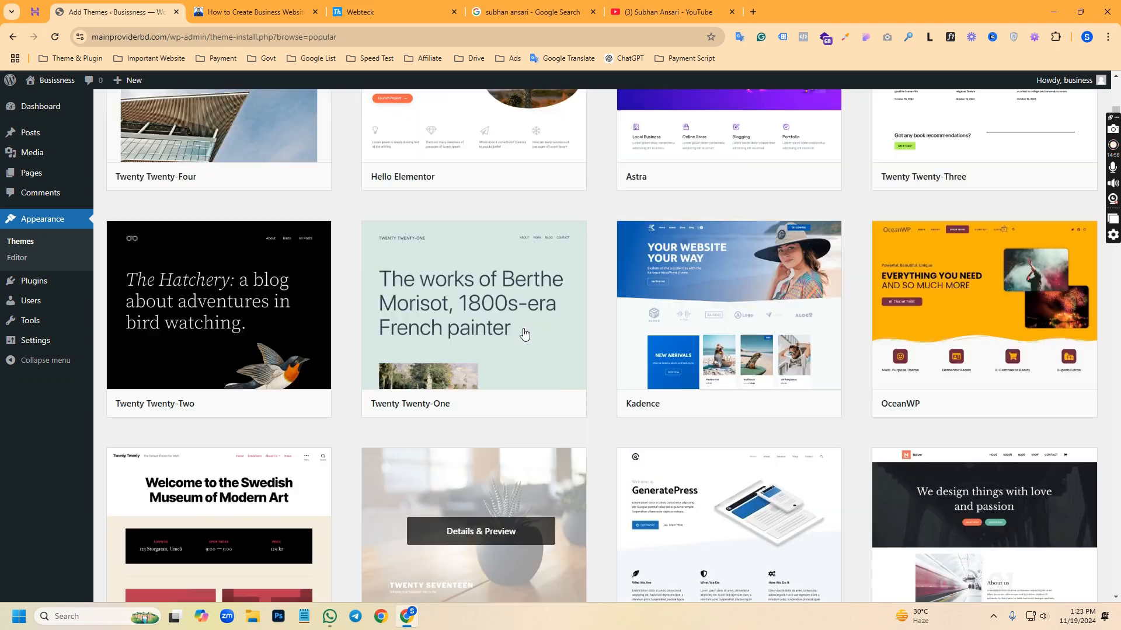
scroll(524, 334, "up", 3)
Review the WebTeck demo site's homepage and the tutorial page, and return to the Add Themes page
left_click(394, 11)
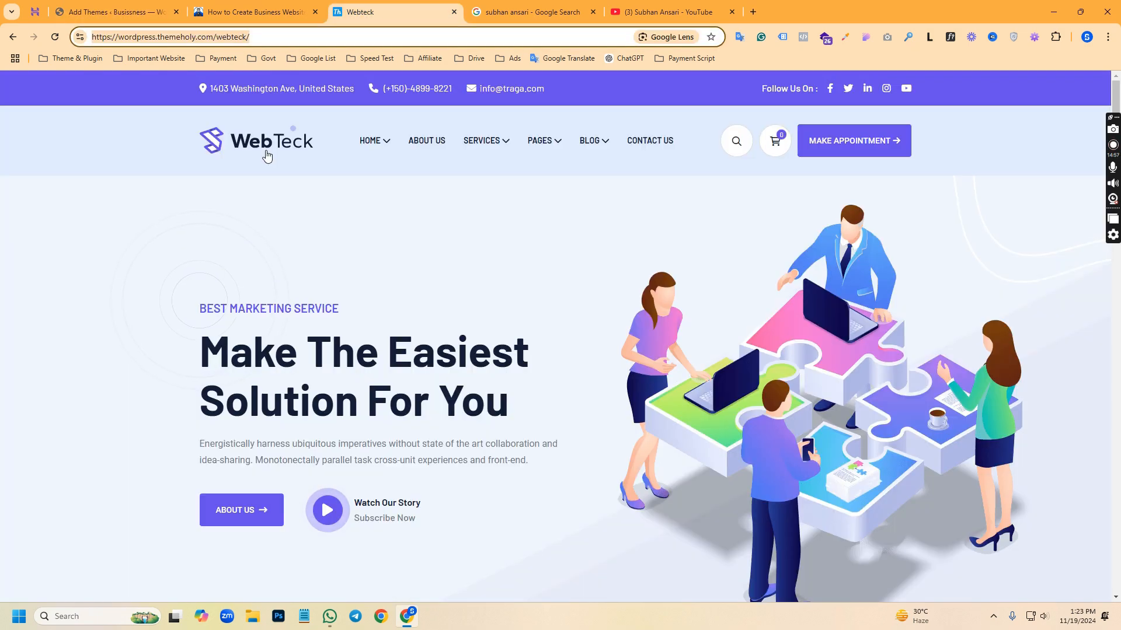
scroll(477, 309, "down", 10)
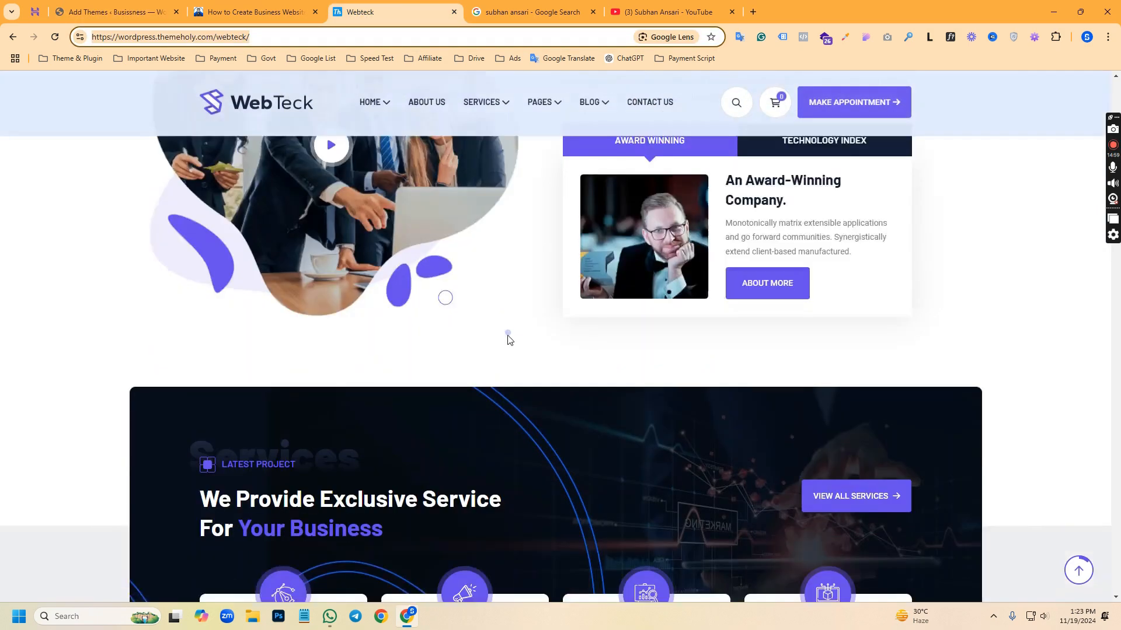
scroll(508, 339, "down", 3)
scroll(491, 344, "up", 13)
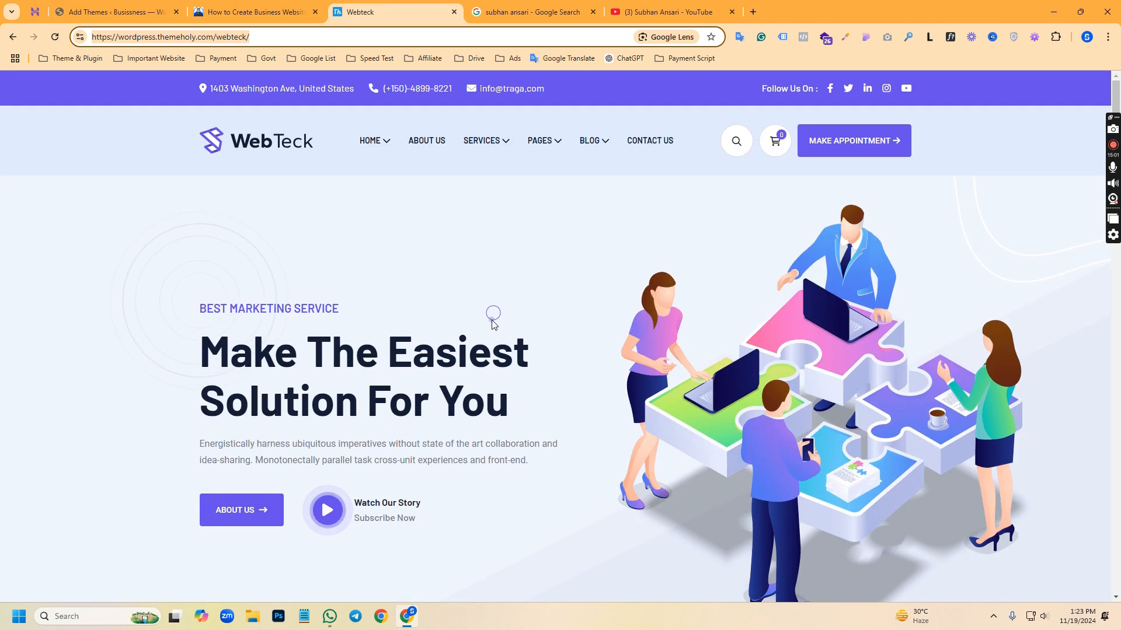
left_click(215, 10)
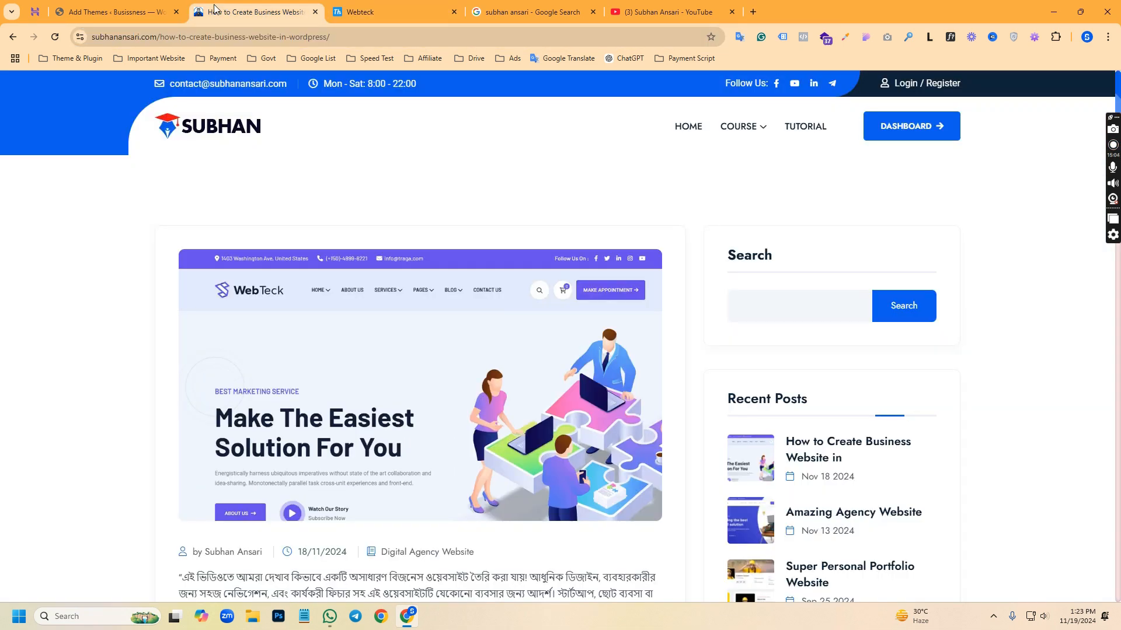
left_click(140, 11)
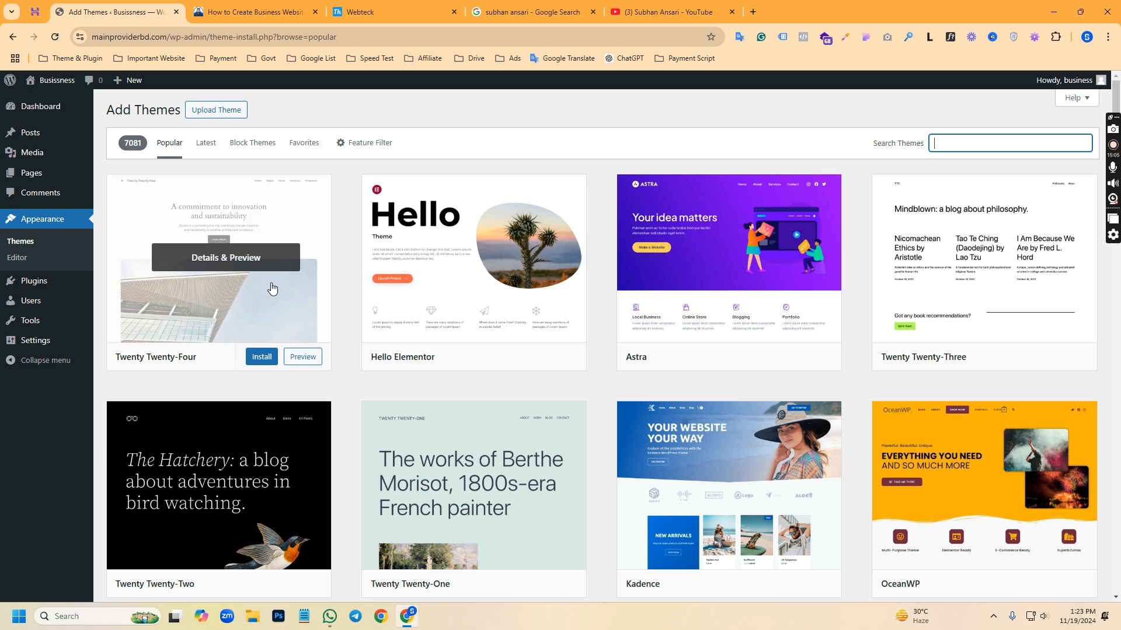
Download the GPL theme from the business website tutorial page and check its progress in the recent download history
left_click(244, 6)
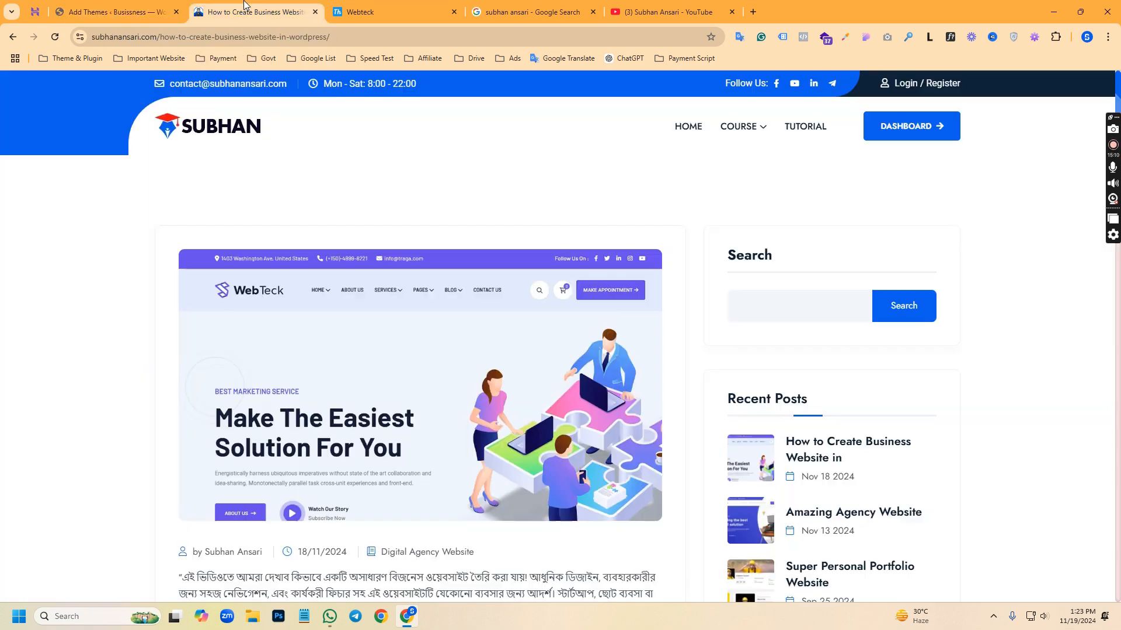
left_click(295, 37)
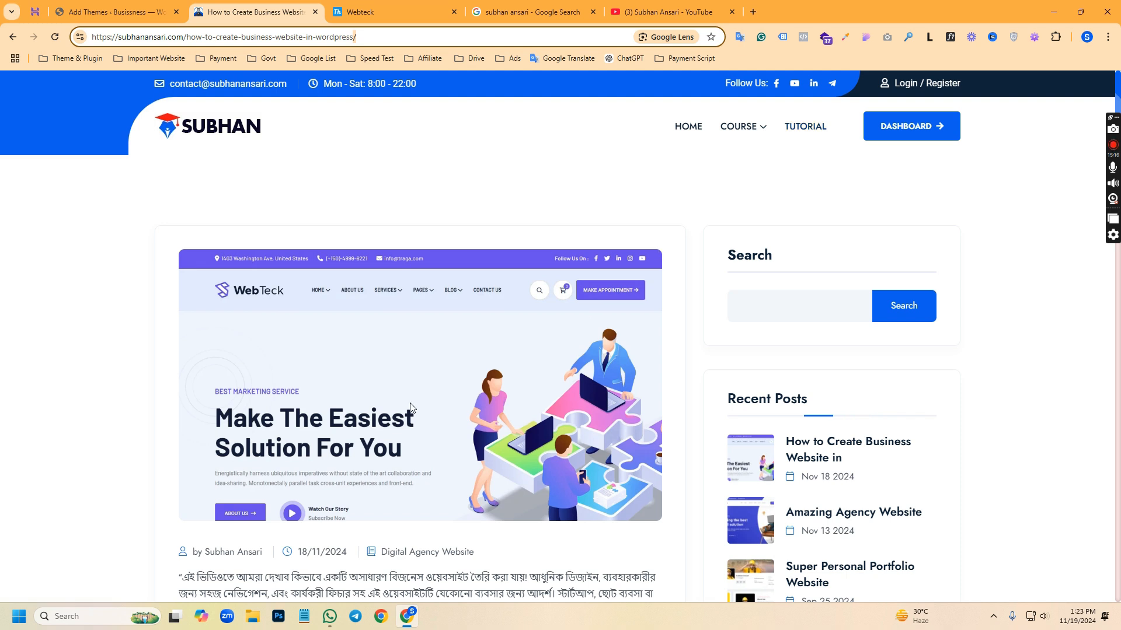
scroll(237, 234, "down", 4)
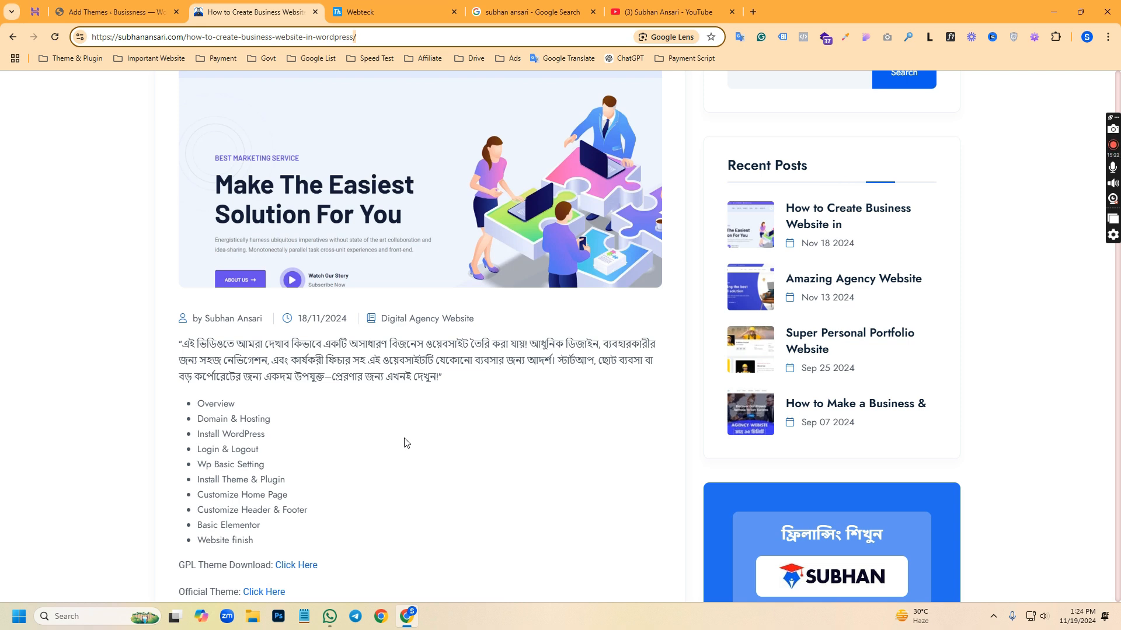
scroll(381, 412, "down", 2)
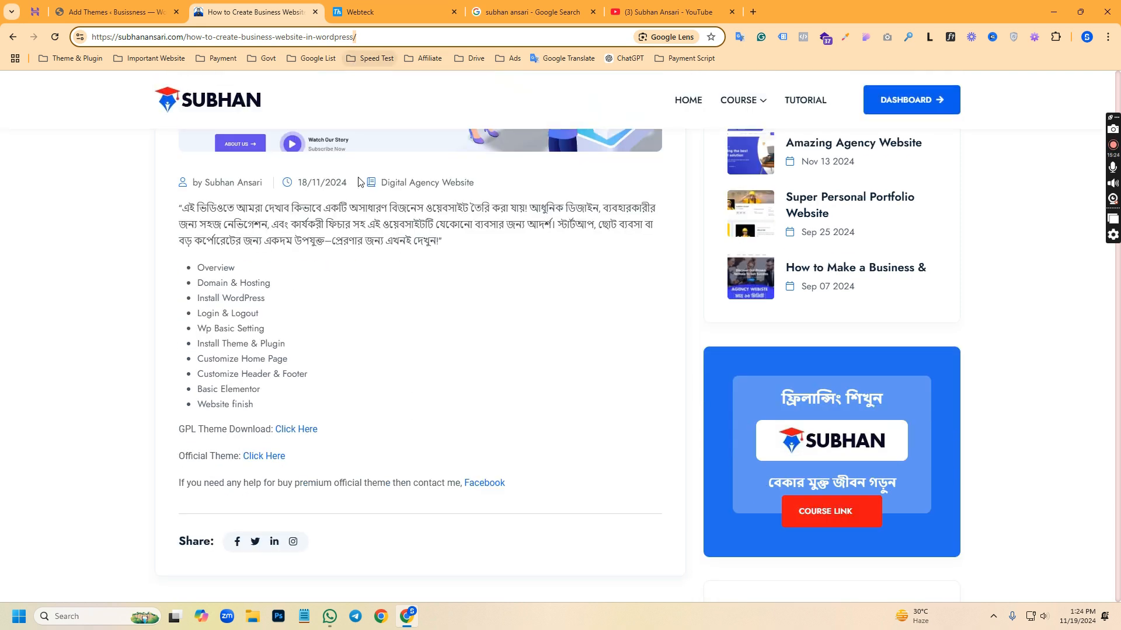
scroll(351, 339, "up", 3)
scroll(351, 327, "down", 6)
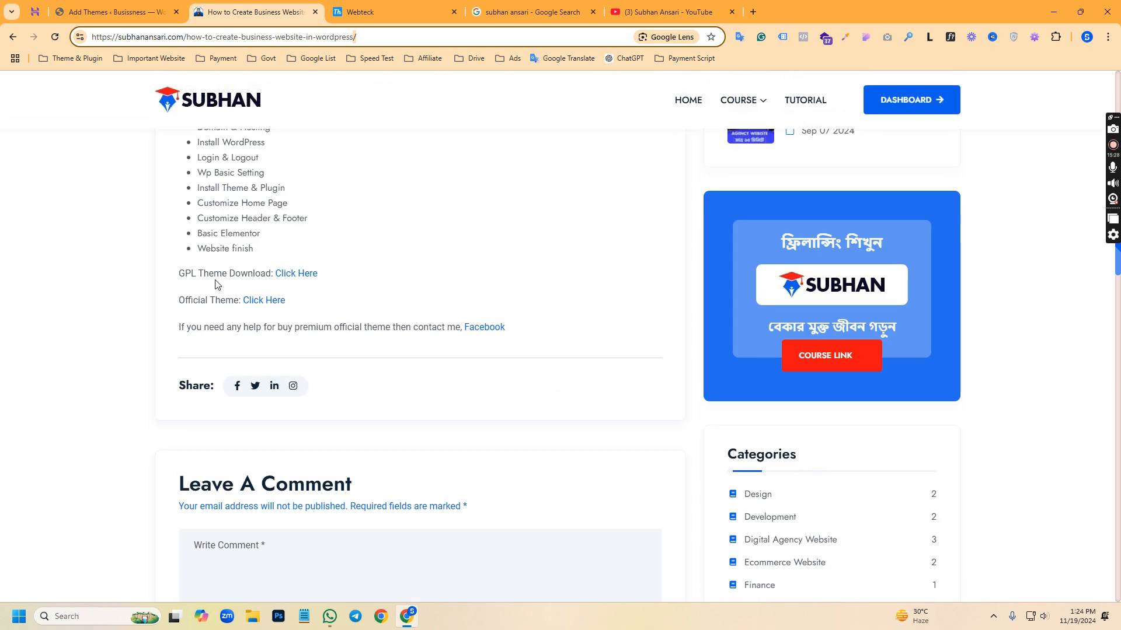
left_click(295, 274)
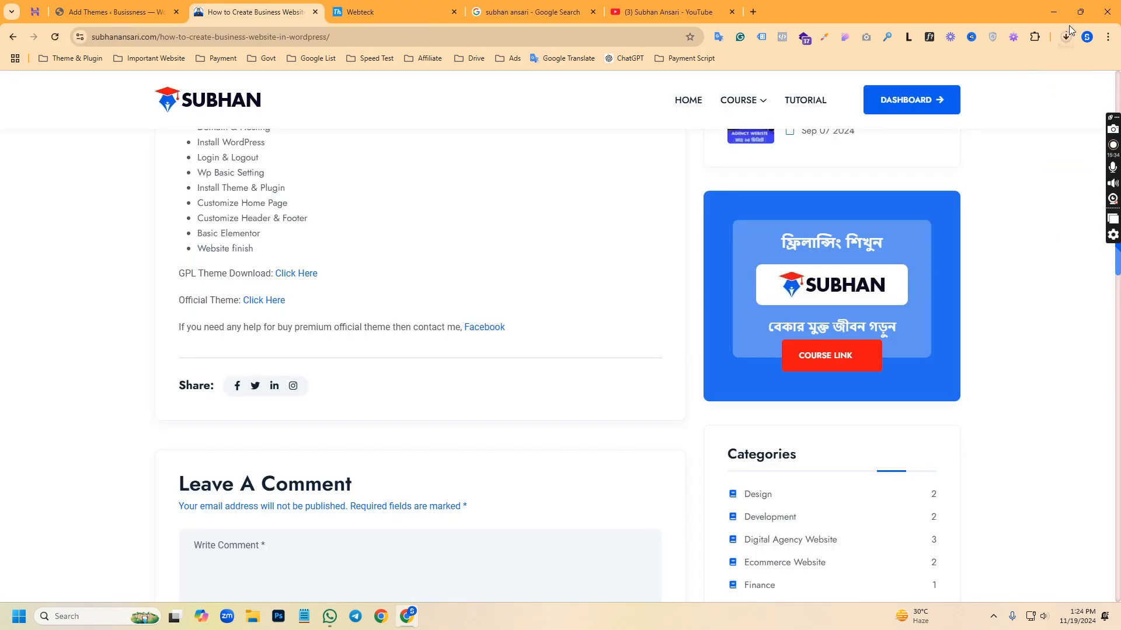
left_click(1062, 38)
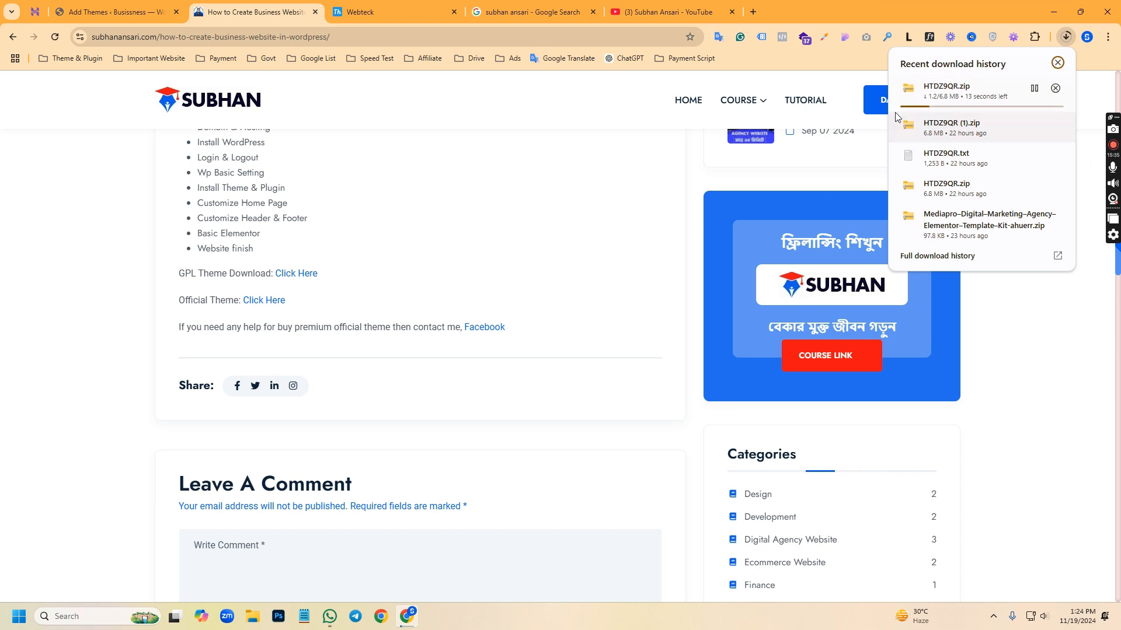
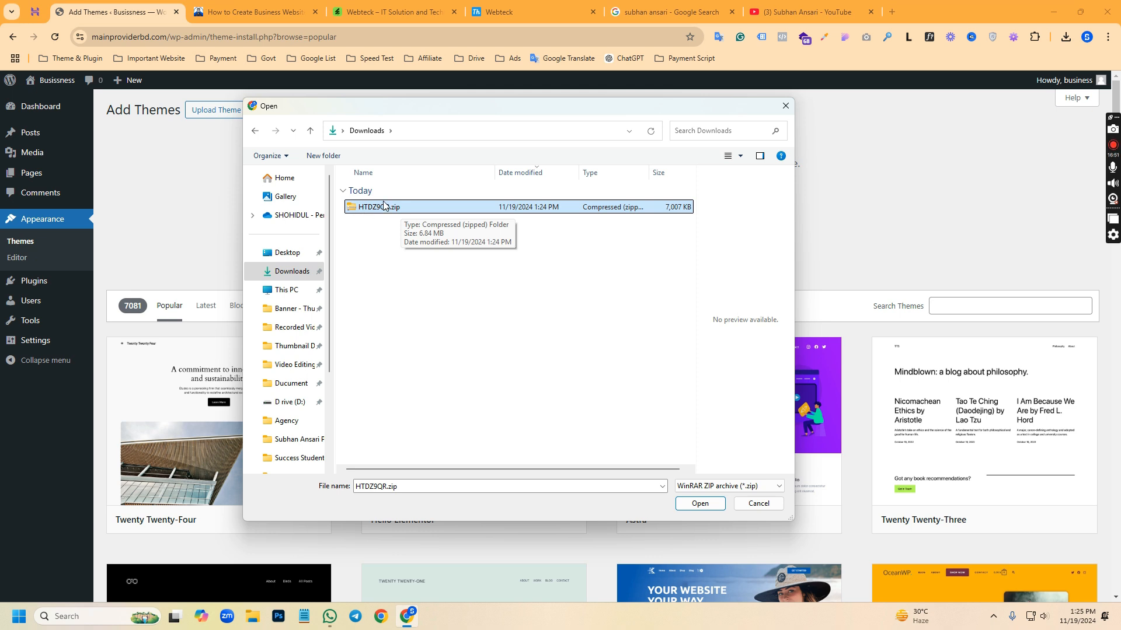
Extract the downloaded HTDZ9QR.zip archive into an HTDZ9QR folder in Downloads
double_click(384, 209)
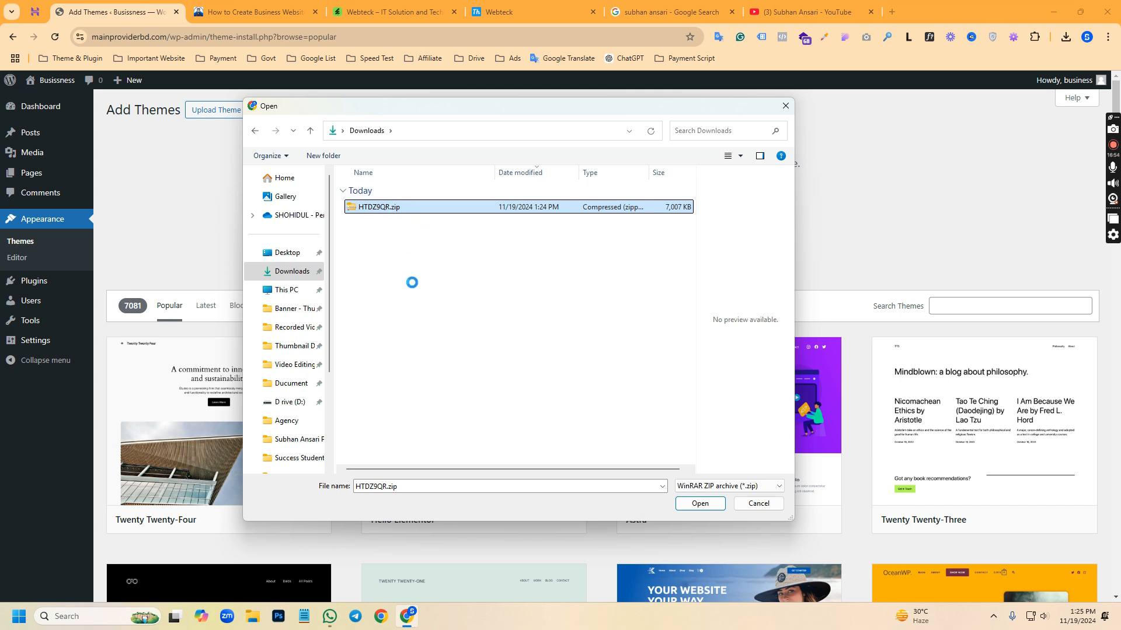
right_click(403, 209)
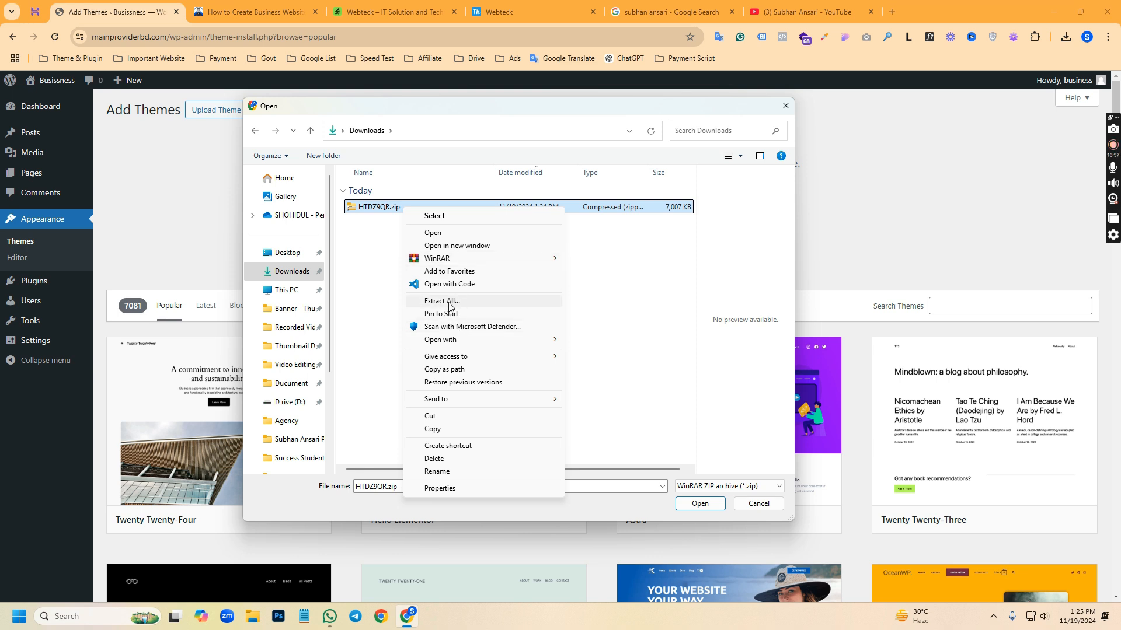
left_click(445, 302)
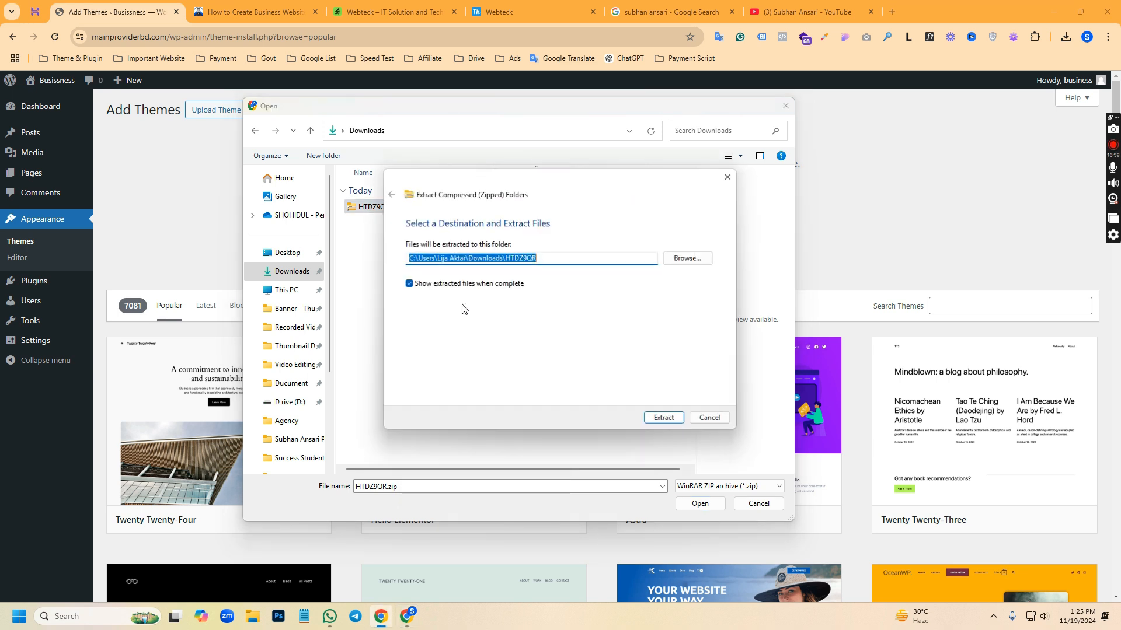
left_click(665, 420)
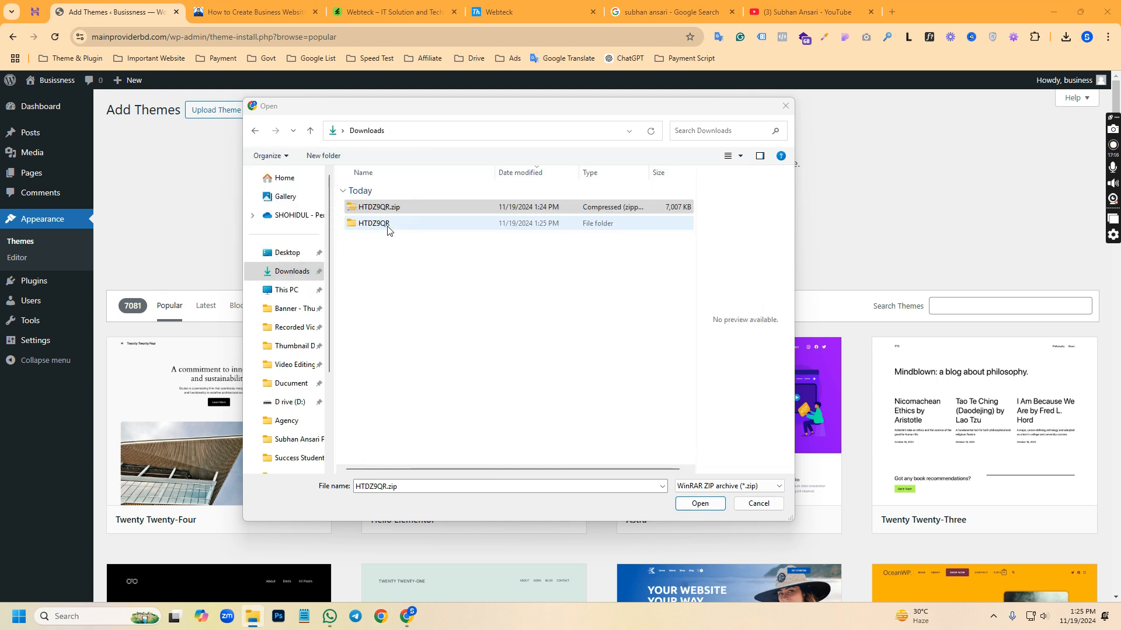
Open the extracted HTDZ9QR folder and extract the WebTeck IT solution archive inside it
double_click(387, 225)
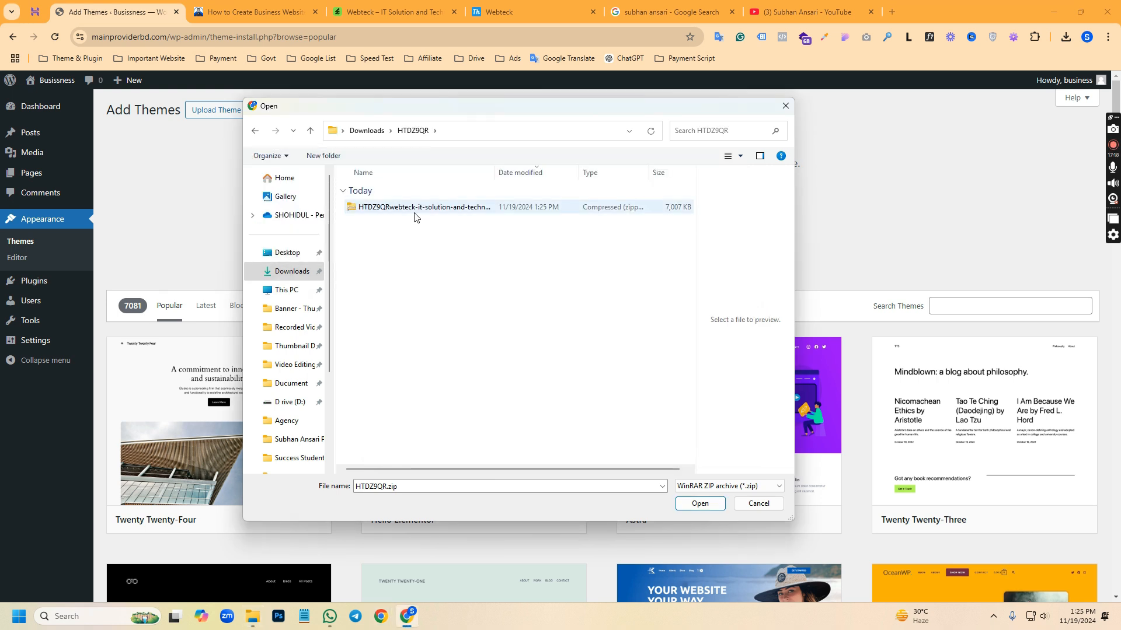
left_click(413, 207)
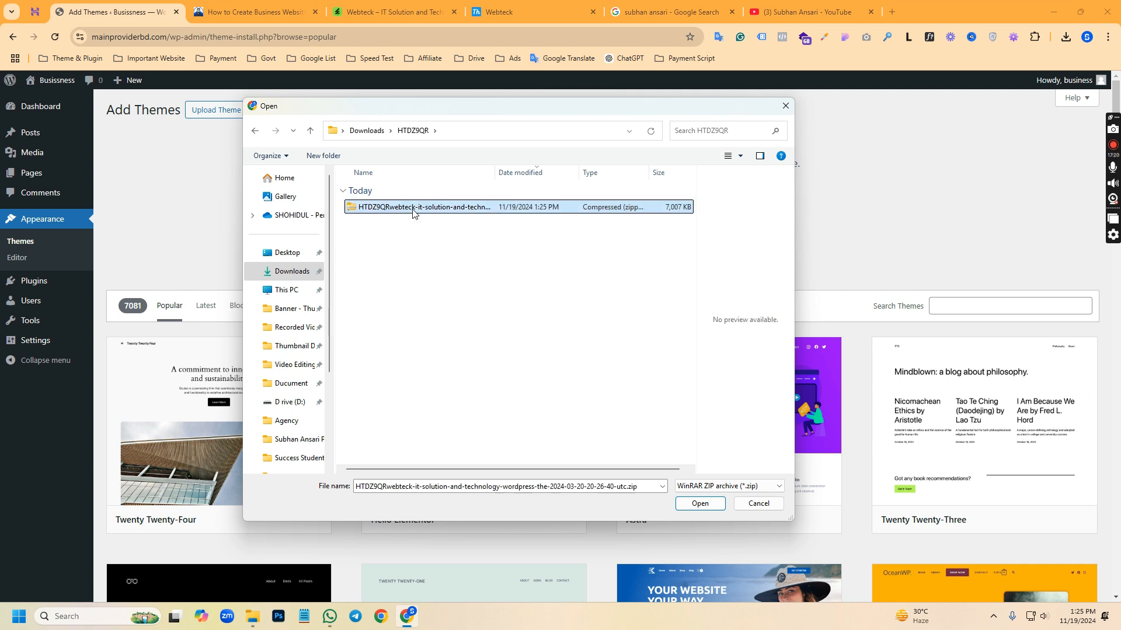
right_click(412, 209)
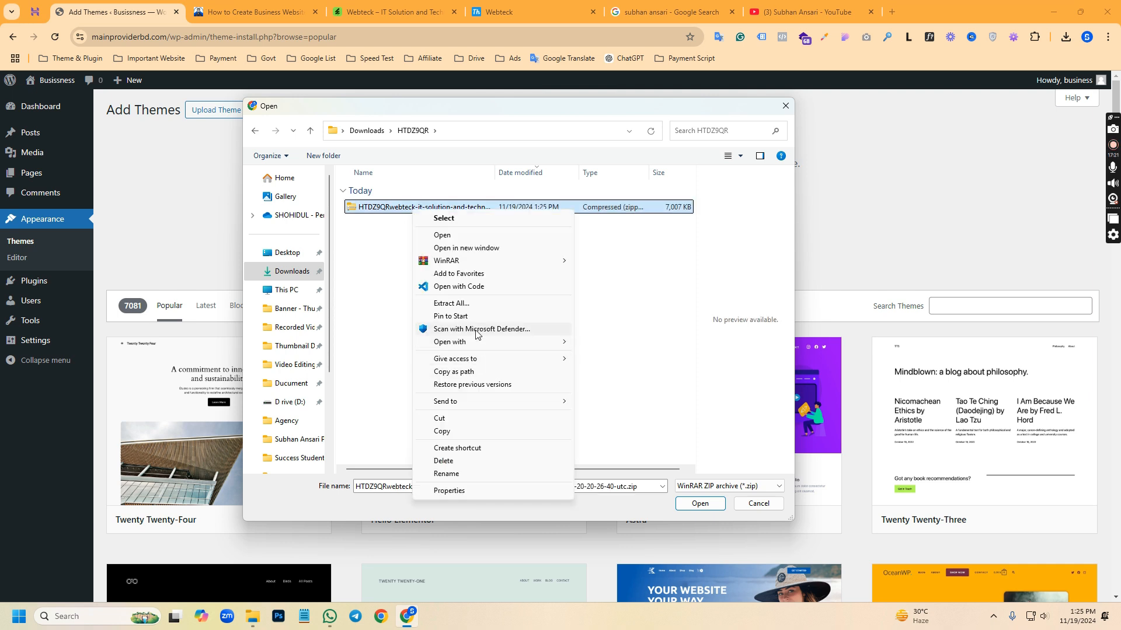
left_click(453, 301)
left_click(650, 421)
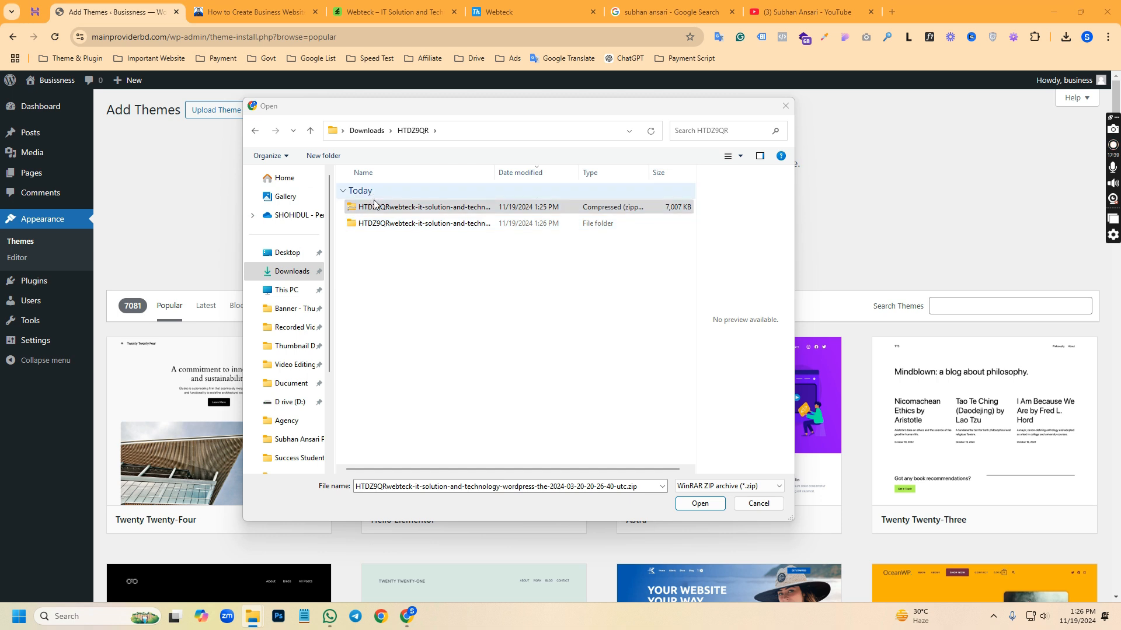
Choose webteck.zip from the innermost extracted folder and install it as an uploaded theme
double_click(392, 228)
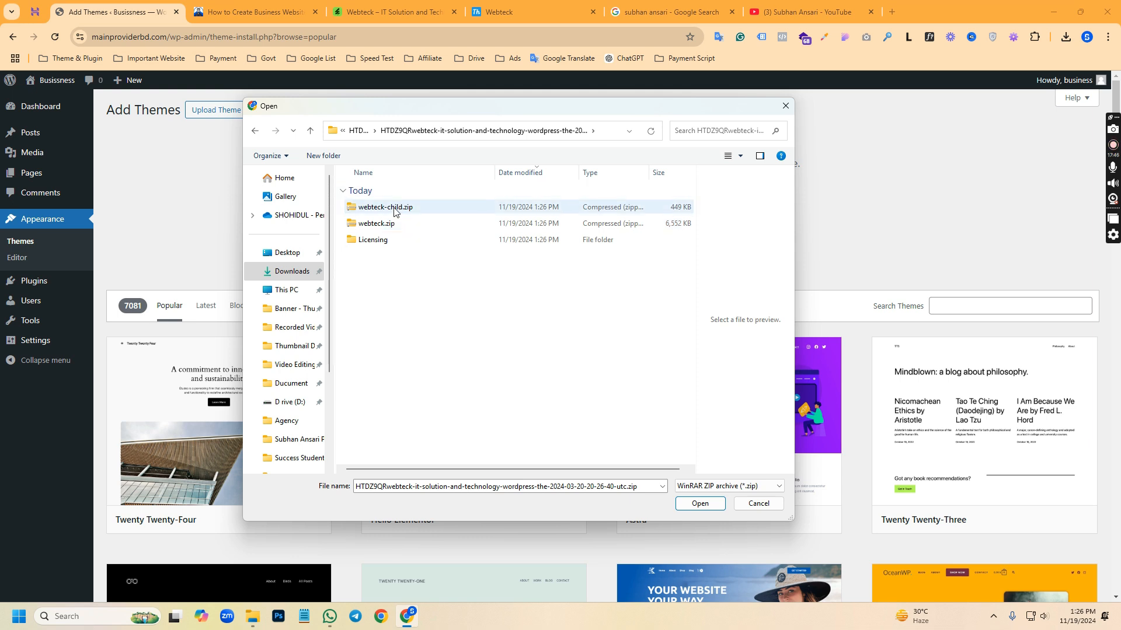
left_click(394, 228)
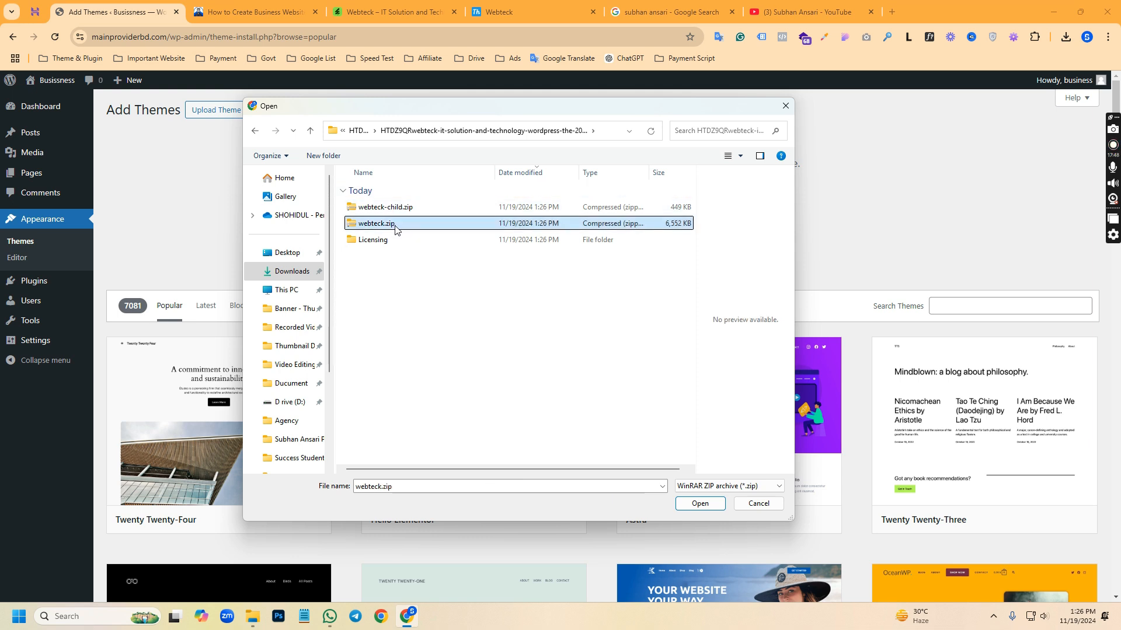
left_click(395, 228)
left_click(511, 386)
left_click(410, 227)
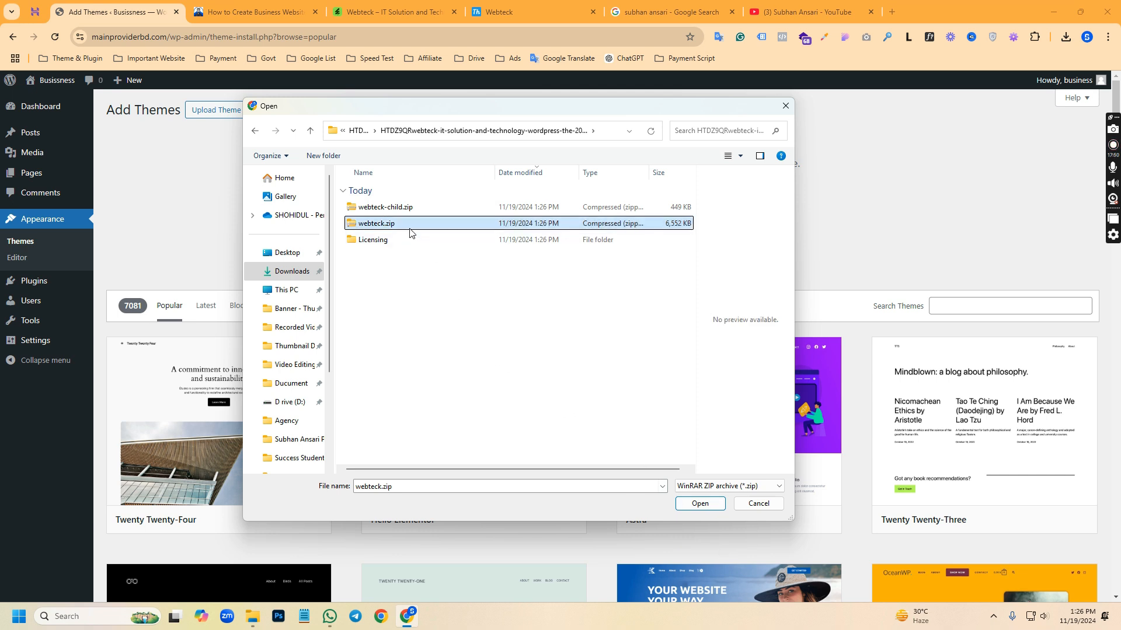
left_click(687, 503)
left_click(675, 222)
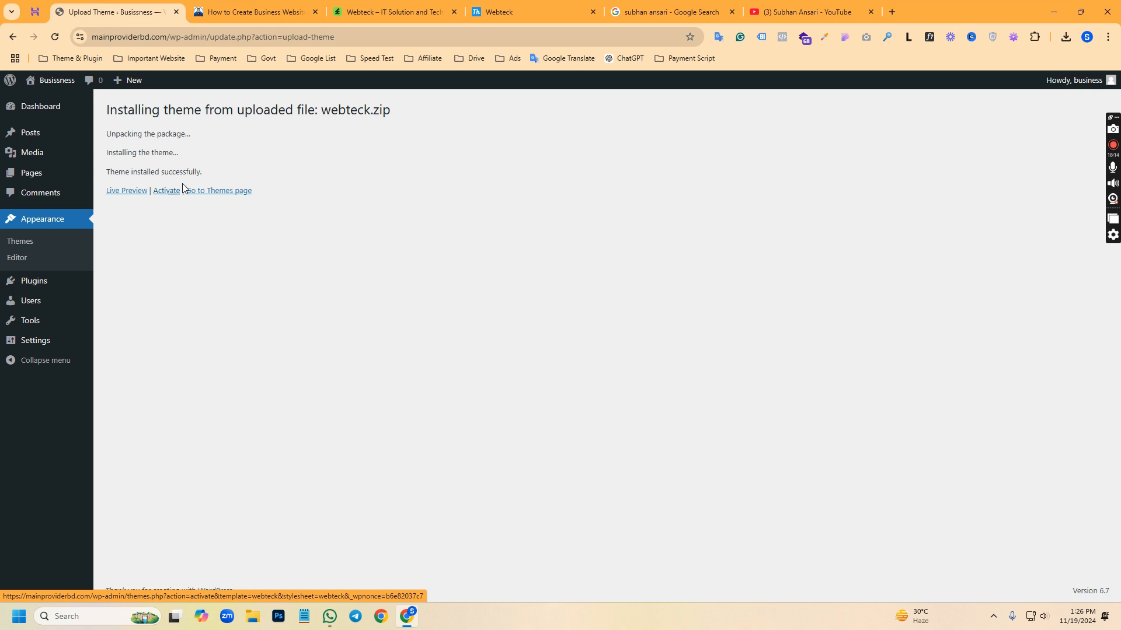
Open the installed themes page and activate the Webteck theme
left_click(23, 241)
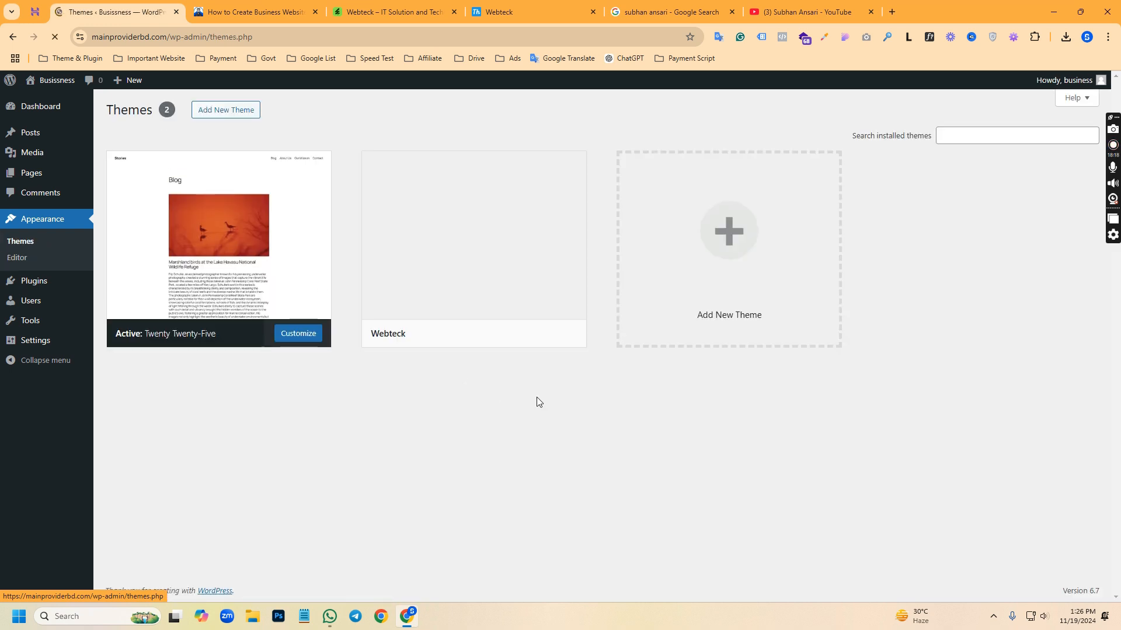
mouse_move(513, 238)
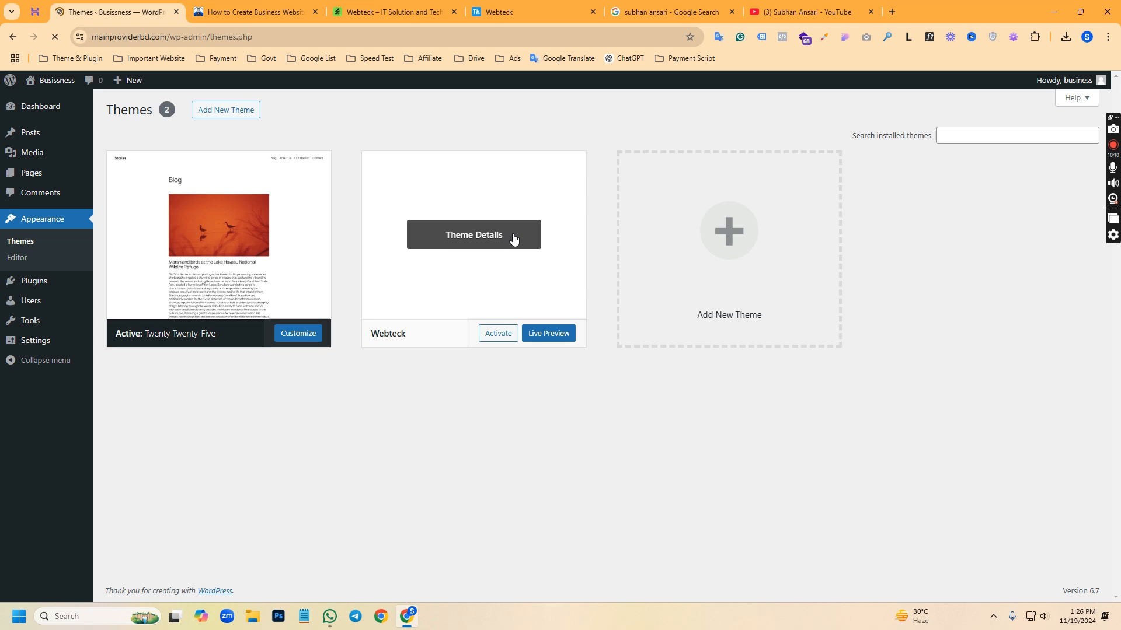
left_click(495, 341)
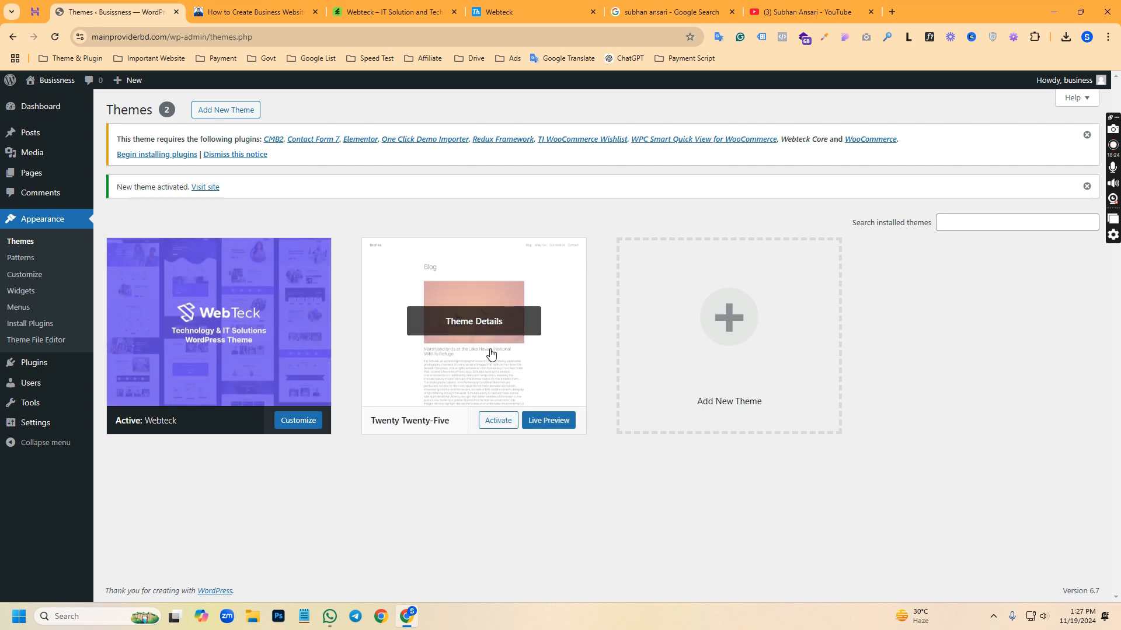
Delete the unused Twenty Twenty-Five theme from its theme details and confirm the deletion
left_click(477, 378)
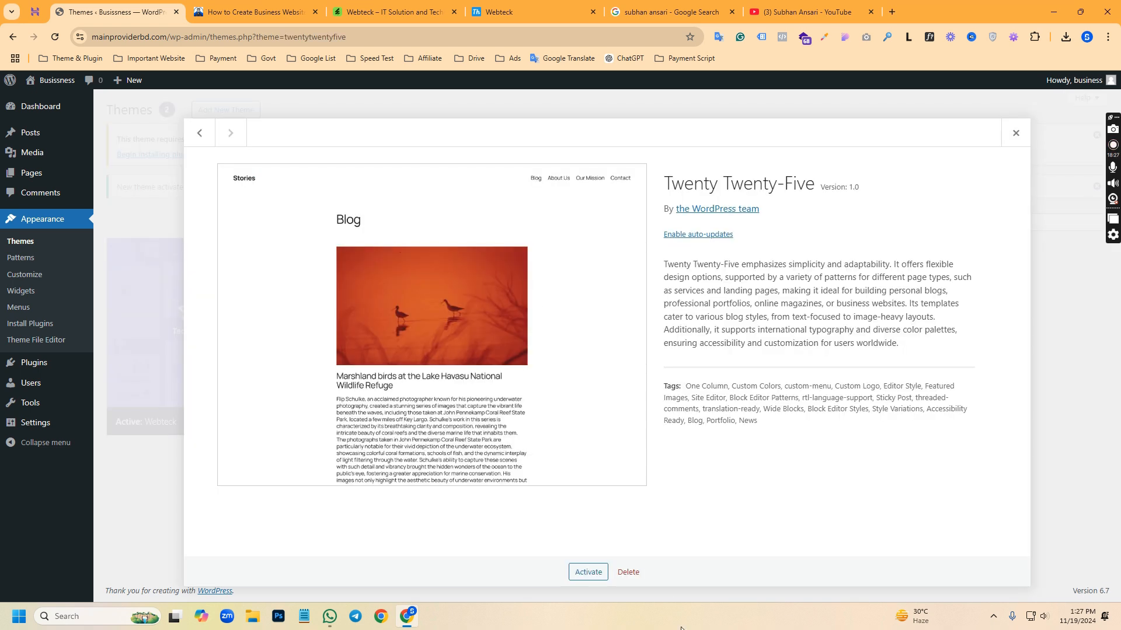
left_click(627, 572)
left_click(615, 136)
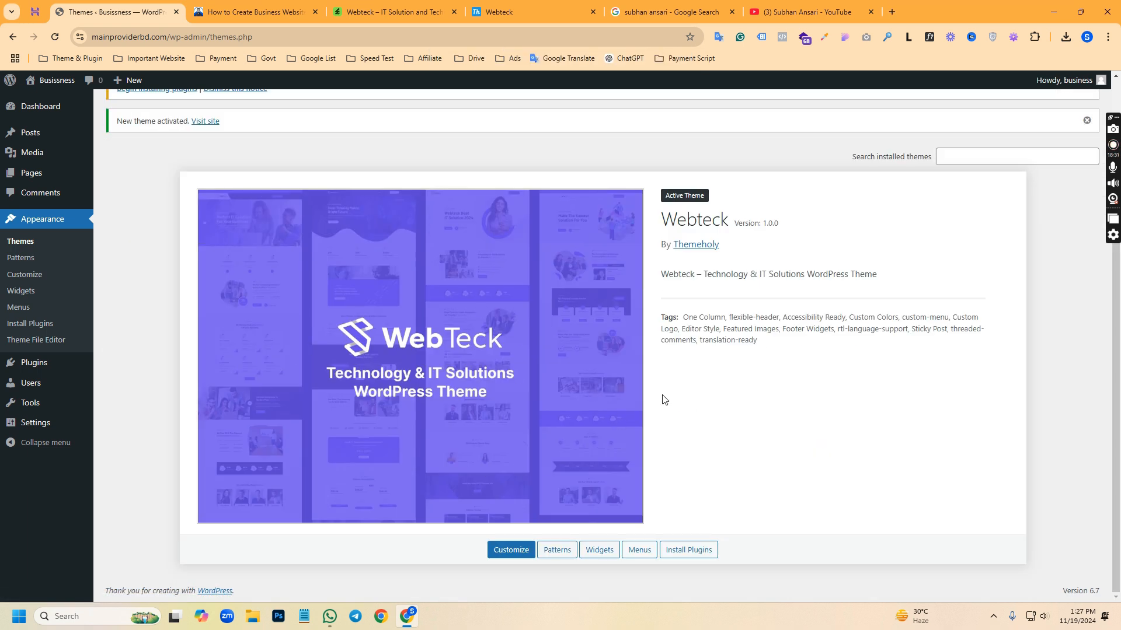
Dismiss the required-plugins notice and the theme activation notice on the Themes page
scroll(664, 399, "up", 2)
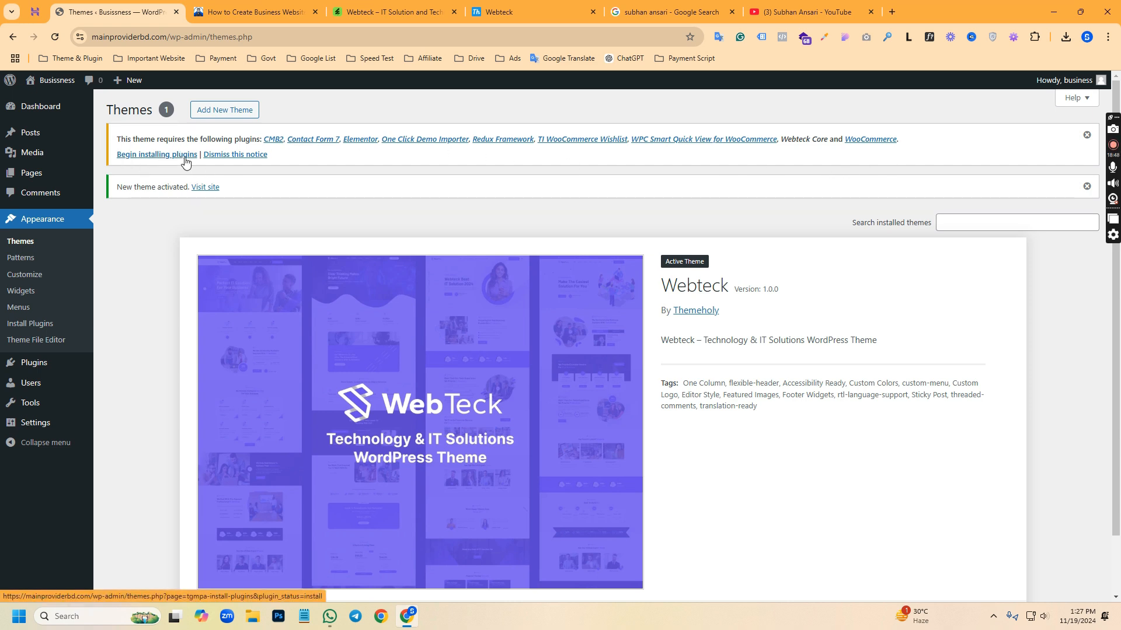
left_click(1088, 137)
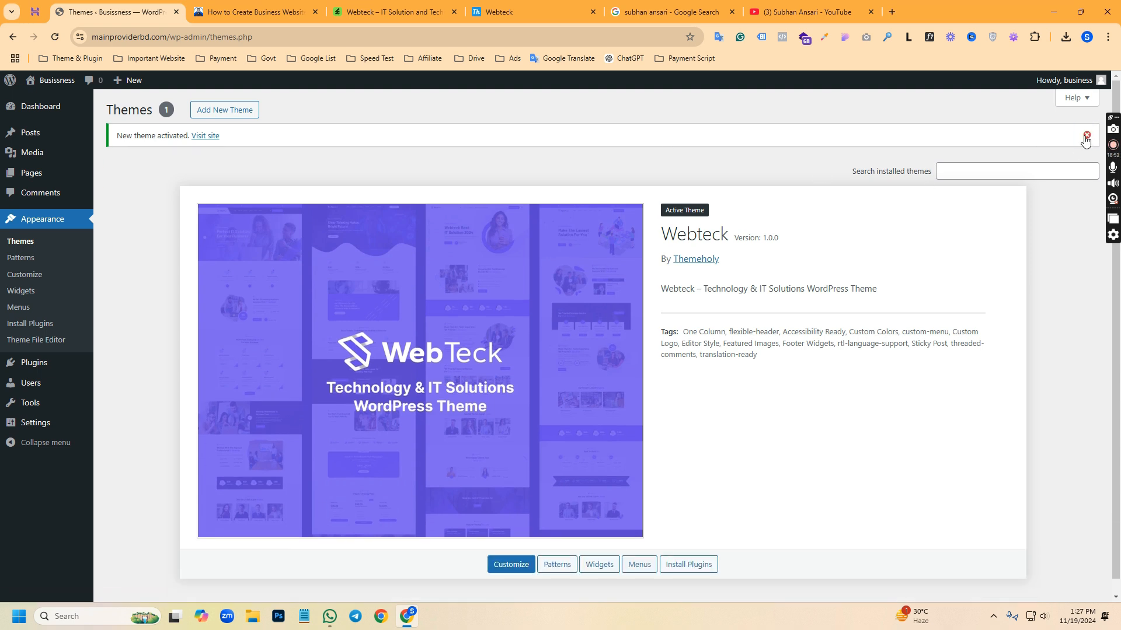
left_click(1087, 135)
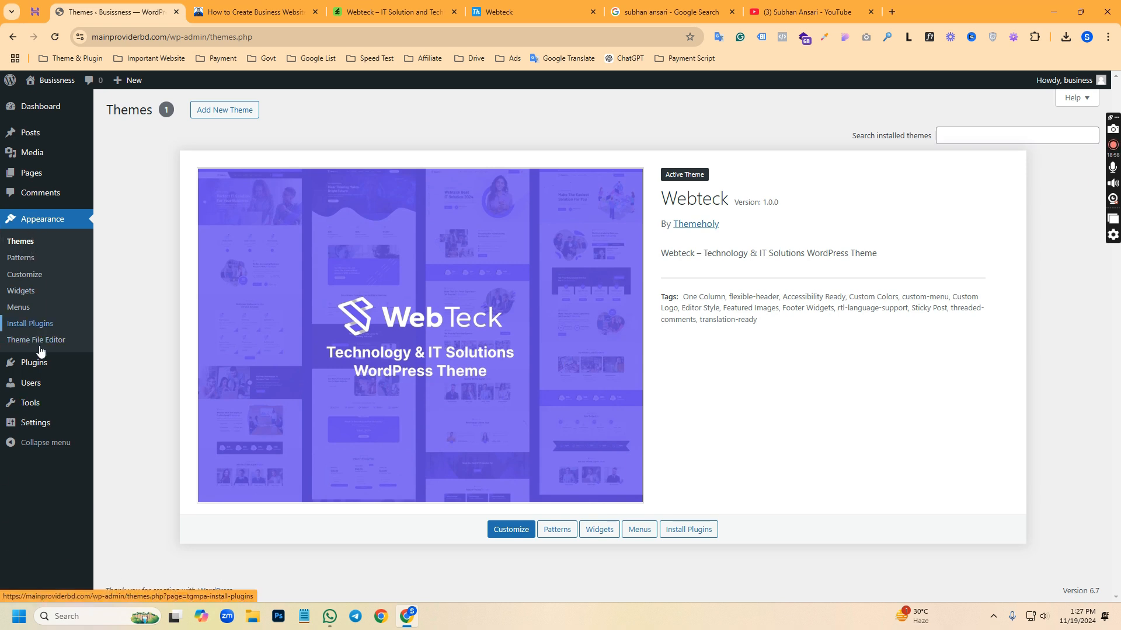
Open the theme's required plugins list and install the CMB2 and Contact Form 7 plugins
mouse_move(38, 368)
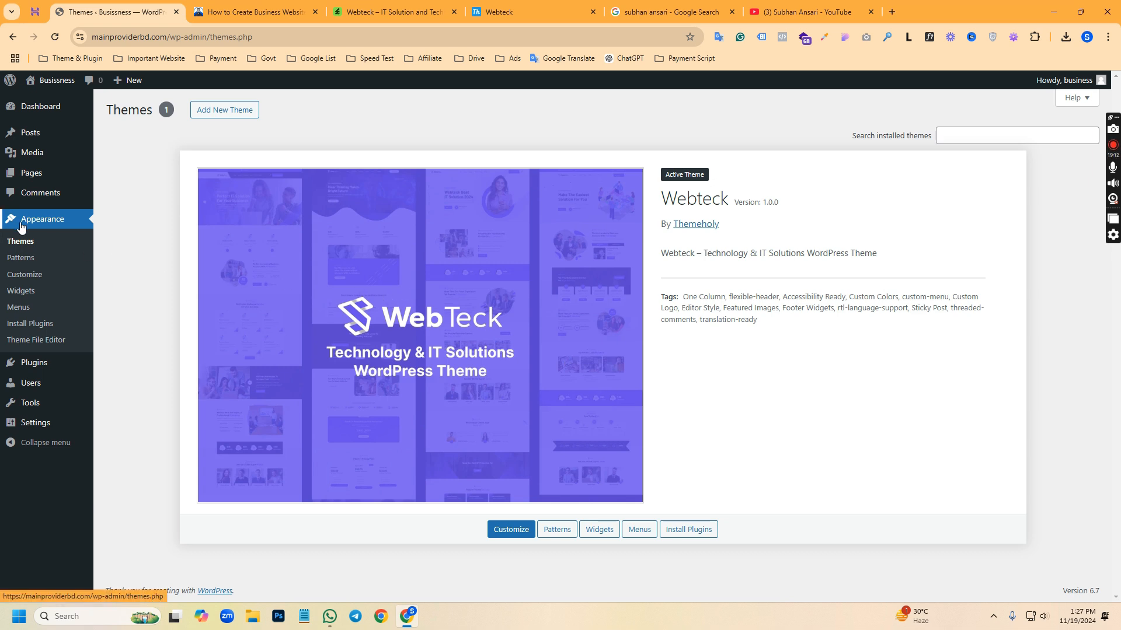
left_click(24, 325)
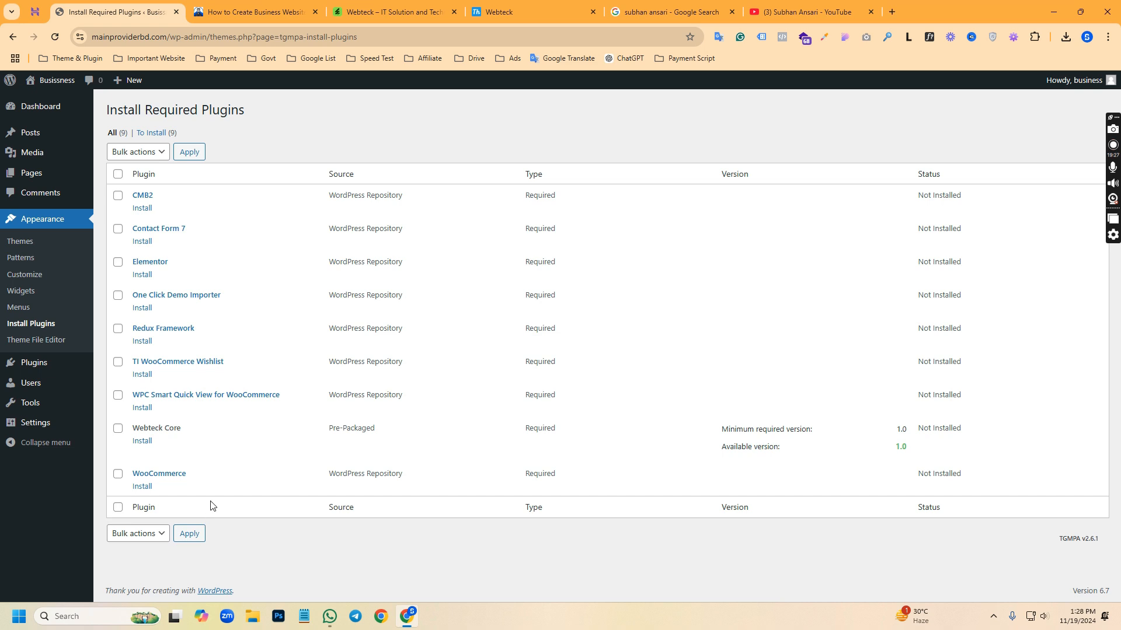
left_click(142, 210)
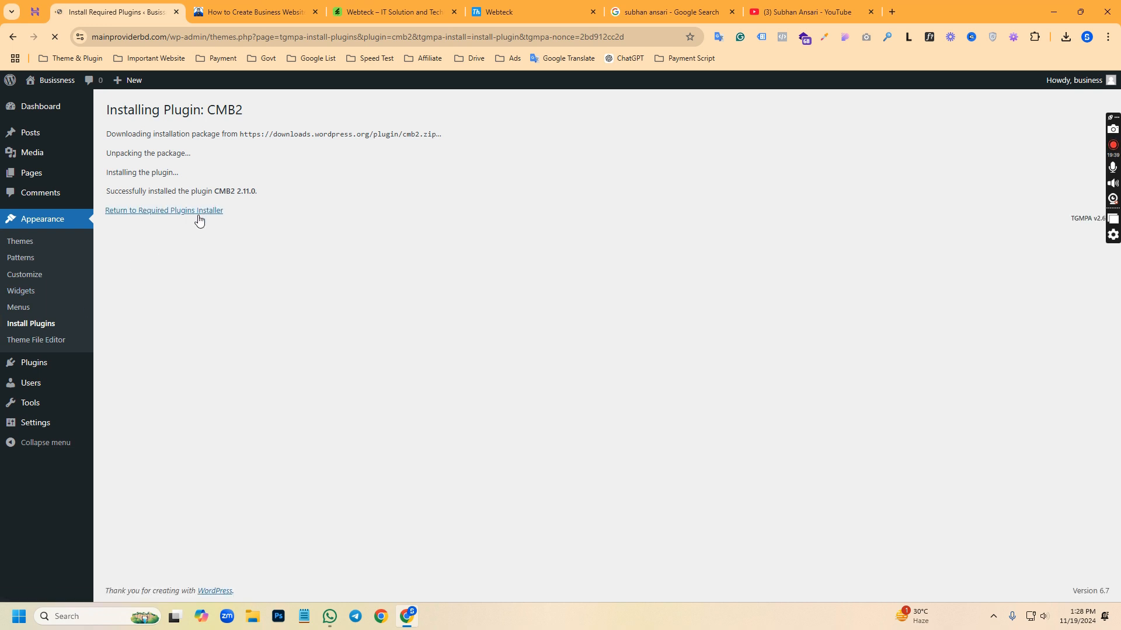
left_click(181, 219)
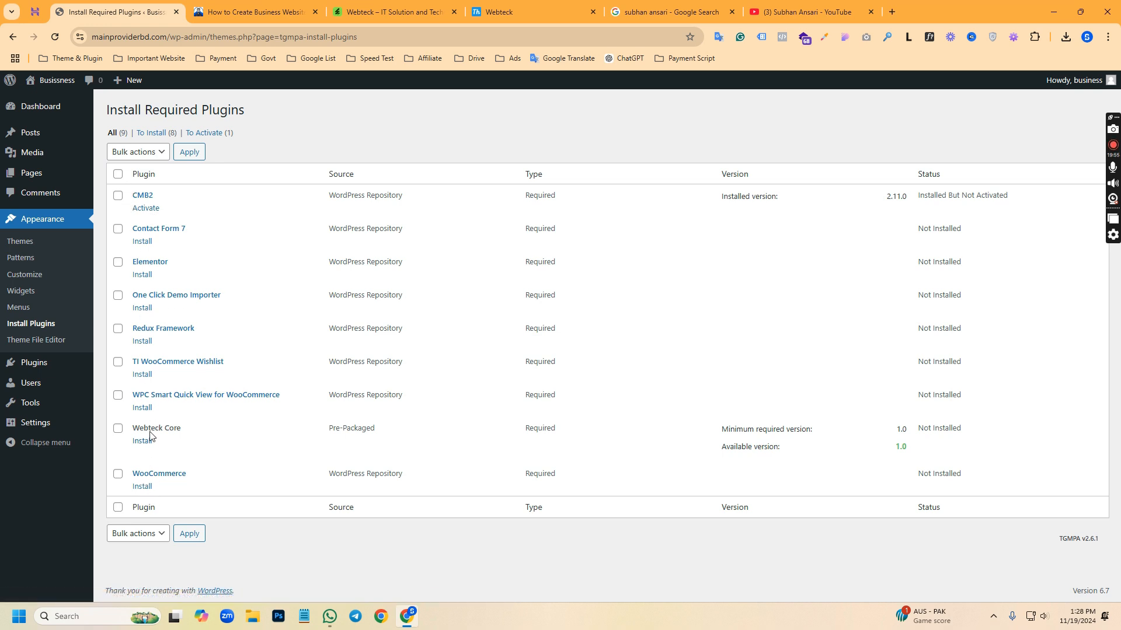
left_click(144, 244)
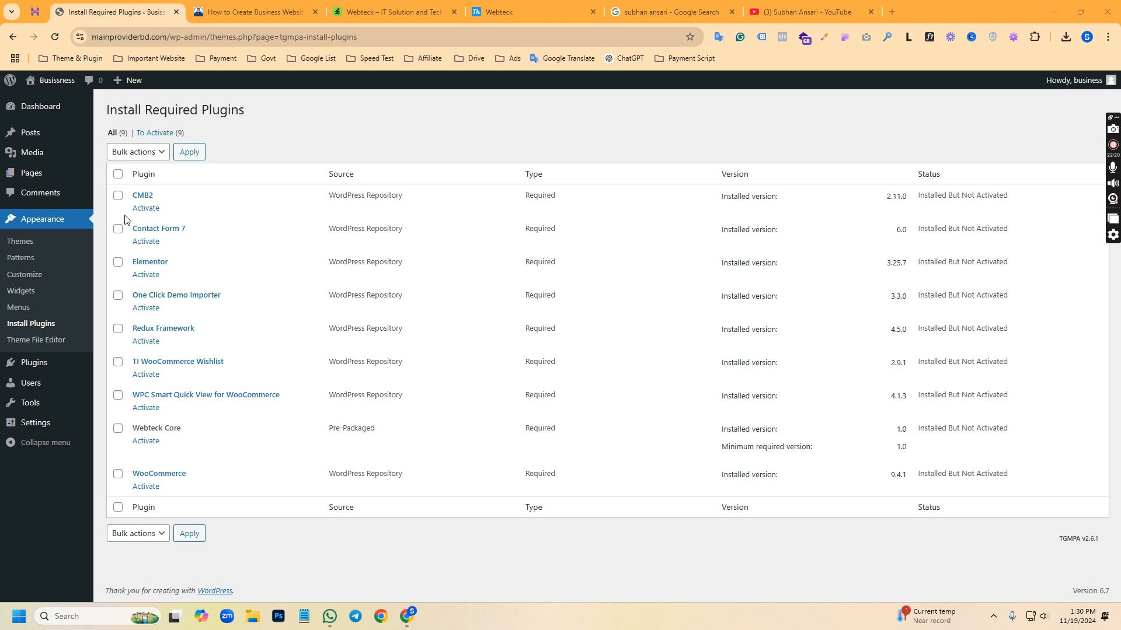
Select all nine required plugins and activate them in bulk
left_click(118, 174)
left_click(125, 152)
left_click(134, 218)
left_click(191, 159)
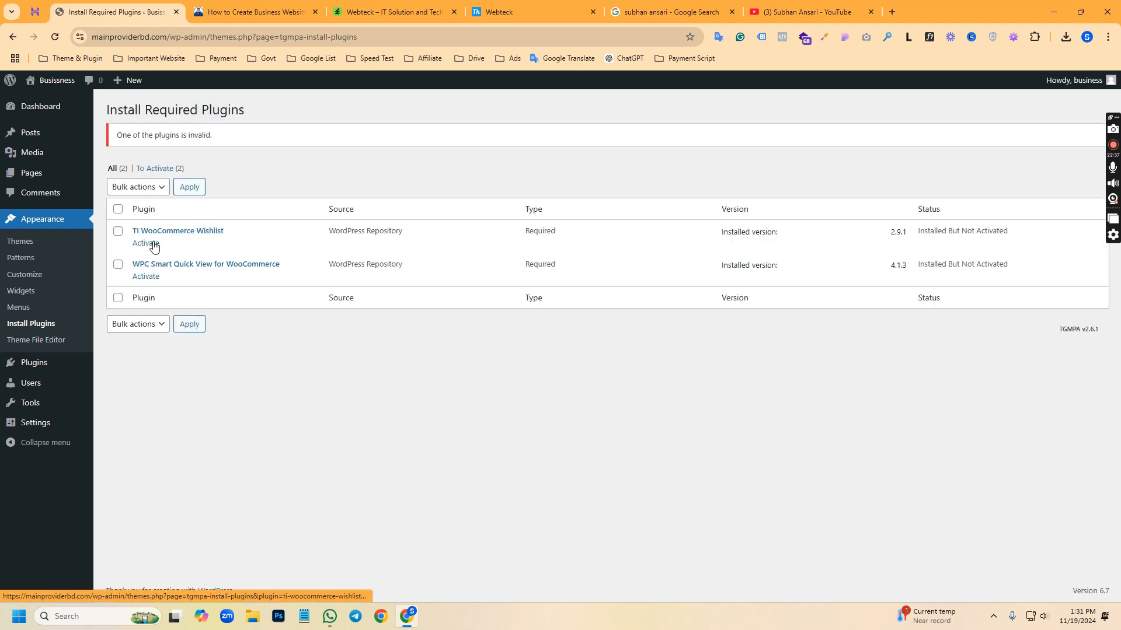
Activate the remaining TI WooCommerce Wishlist and WPC Smart Quick View for WooCommerce plugins, closing the Elementor onboarding on the way
left_click(146, 250)
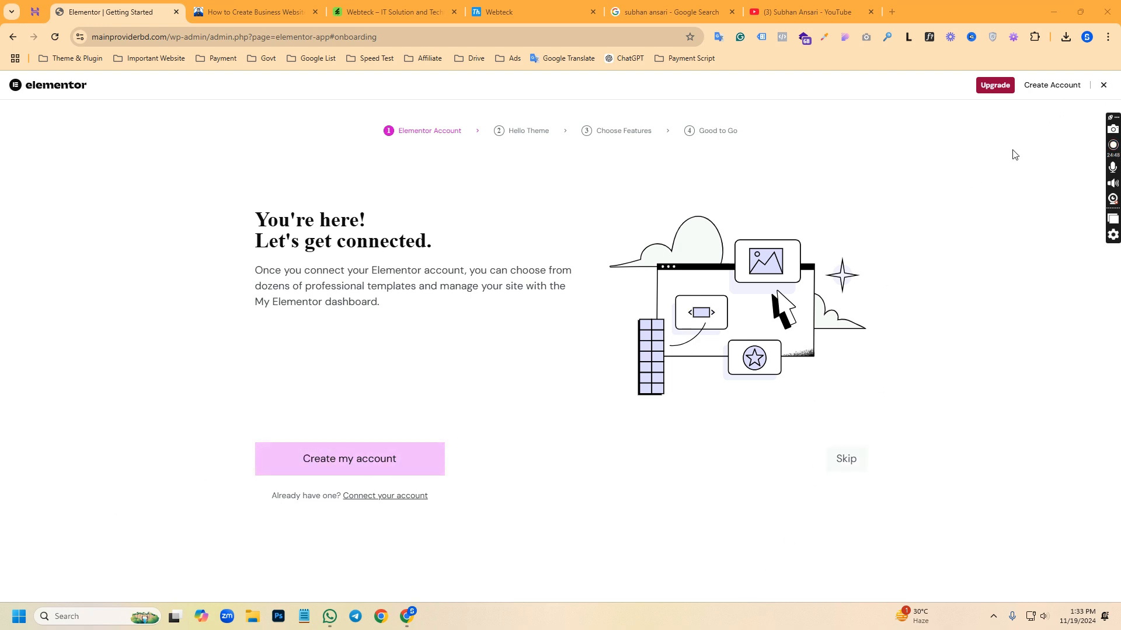
left_click(1104, 86)
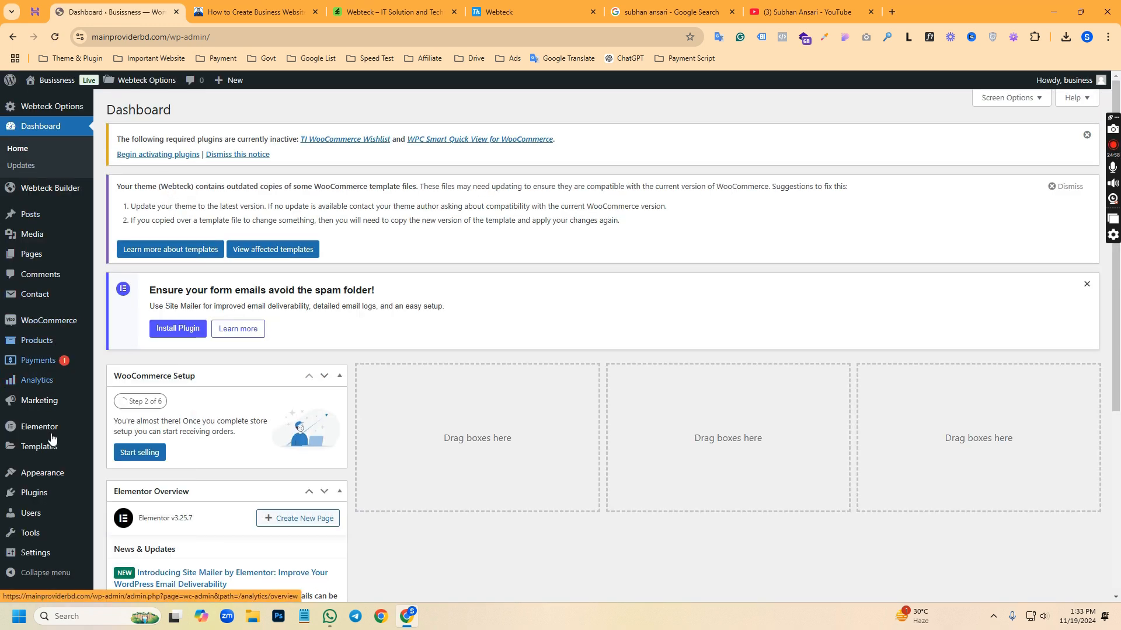
mouse_move(47, 473)
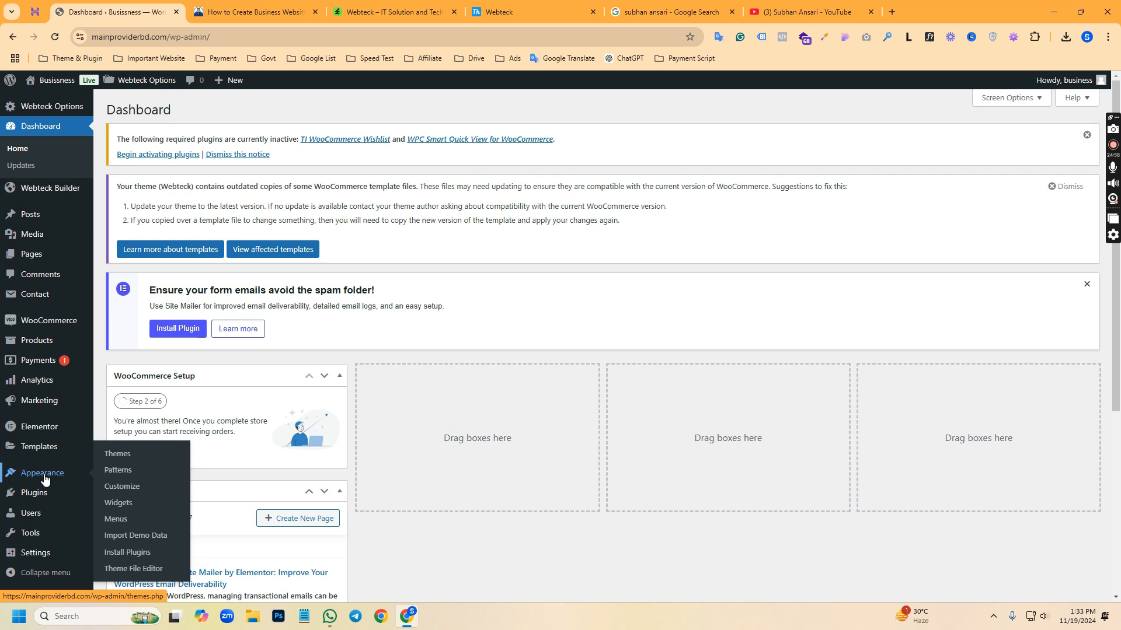
left_click(124, 553)
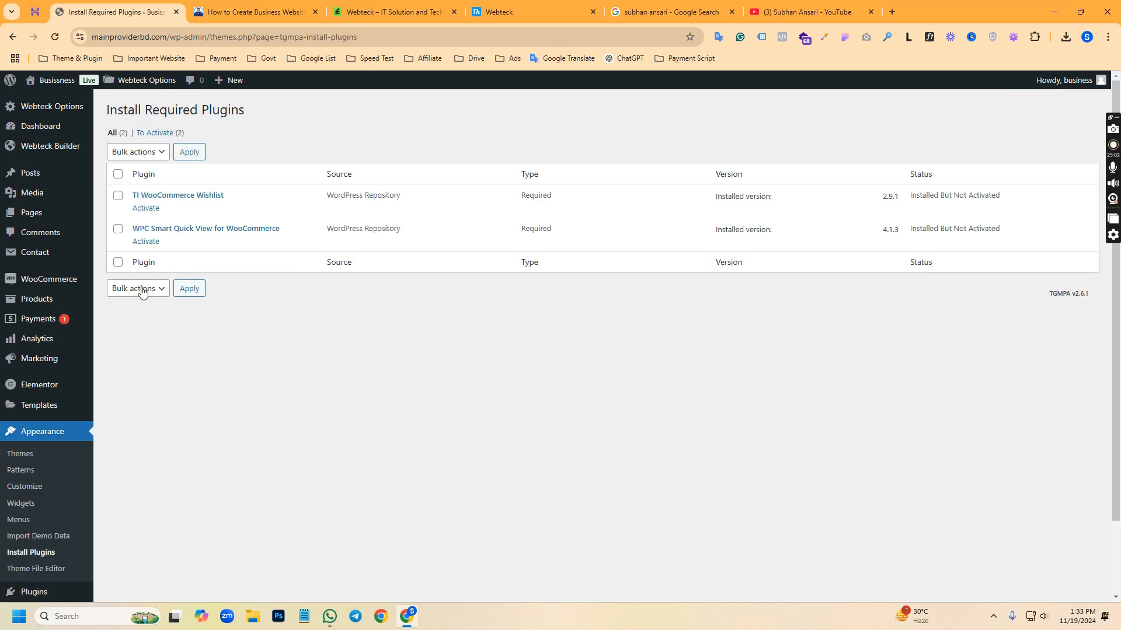
left_click(152, 247)
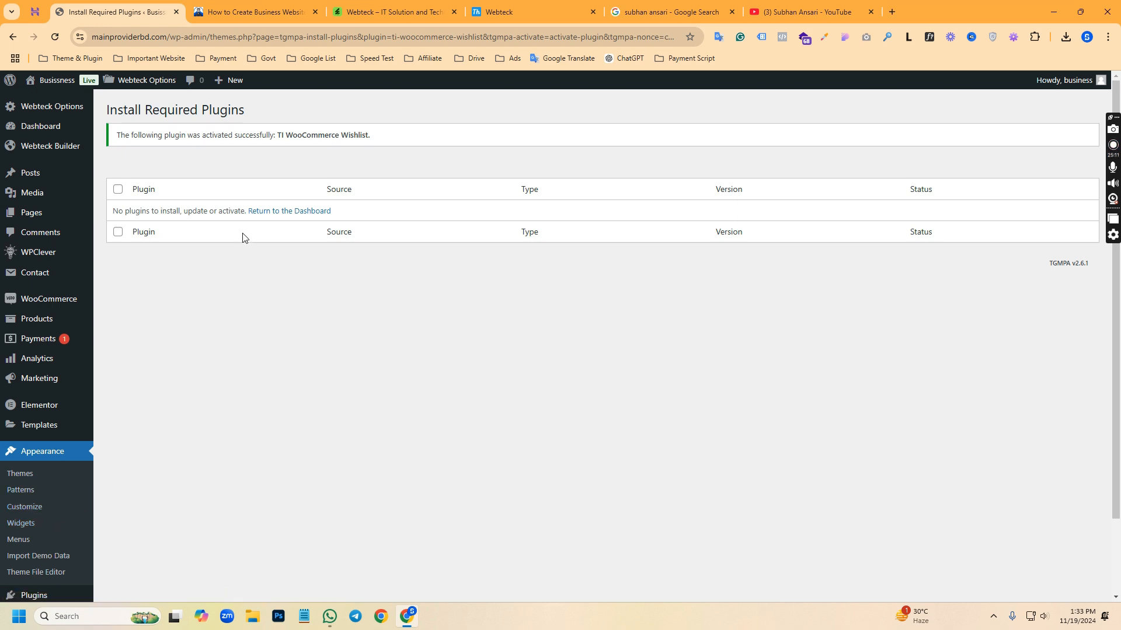
scroll(26, 472, "down", 2)
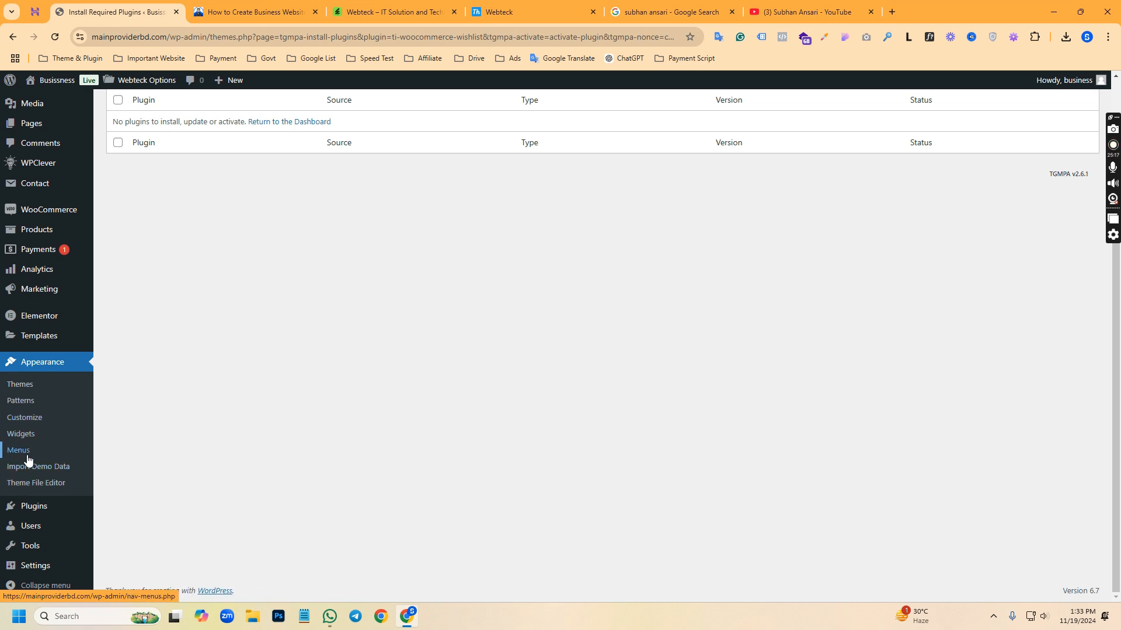
scroll(155, 401, "up", 2)
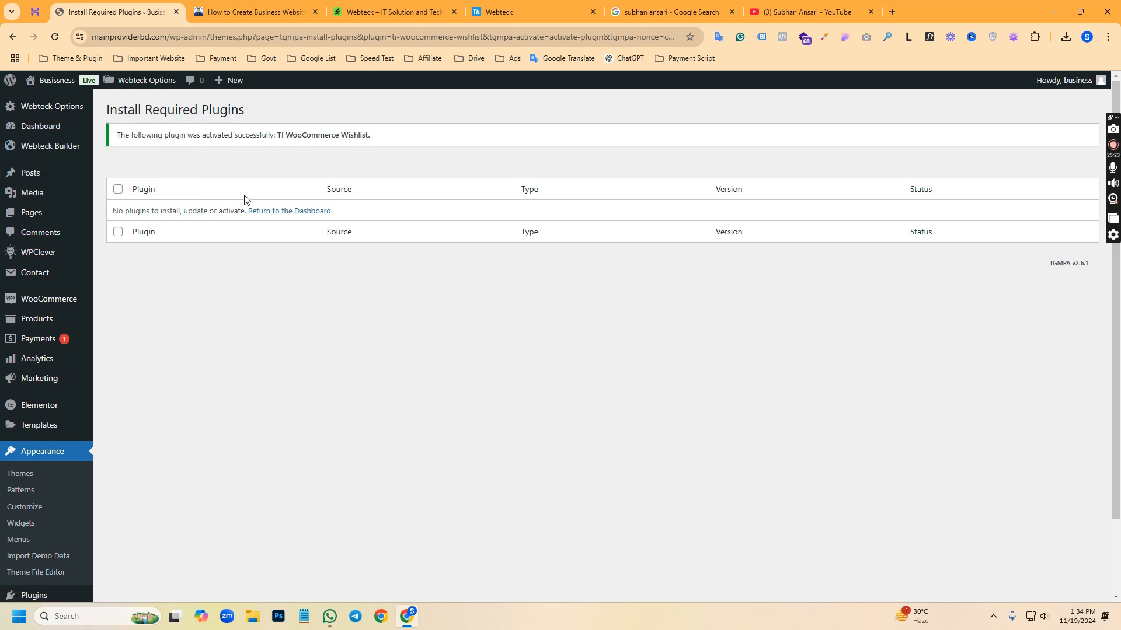
scroll(57, 461, "down", 2)
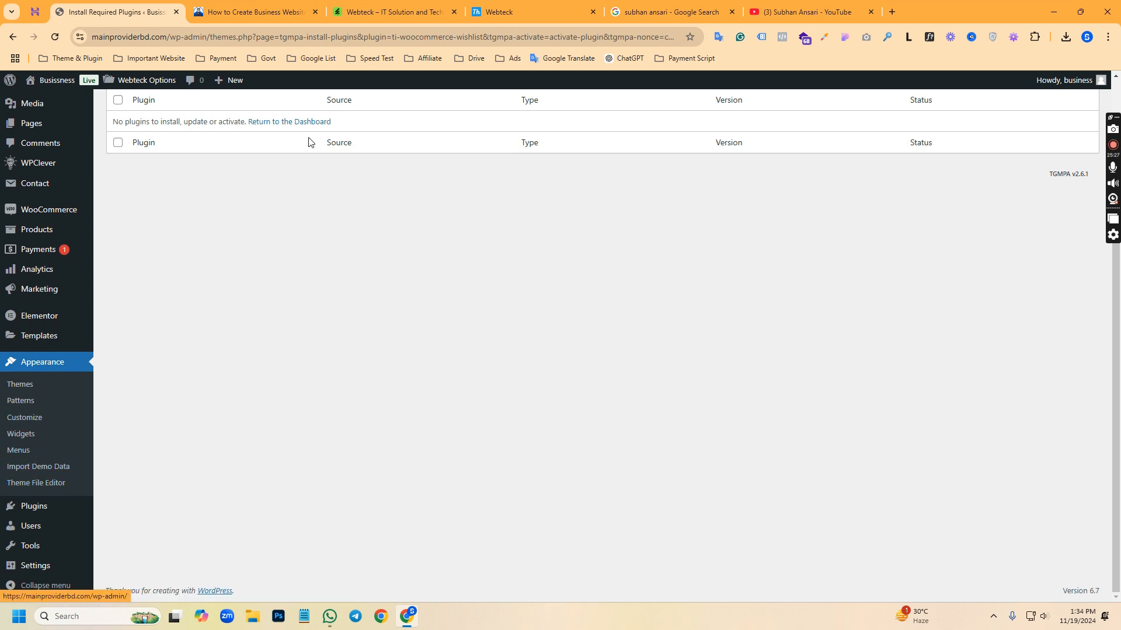
scroll(225, 187, "up", 2)
scroll(175, 341, "down", 2)
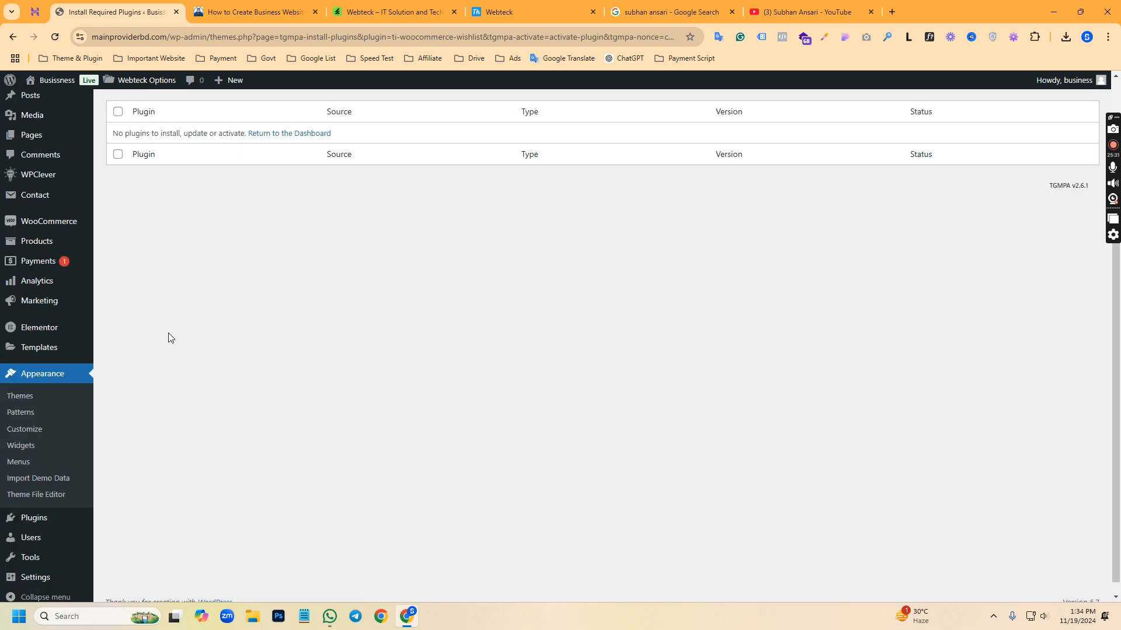
Complete the TI Wishlist setup wizard with its default page and button settings, and return to the WordPress dashboard
scroll(170, 323, "up", 2)
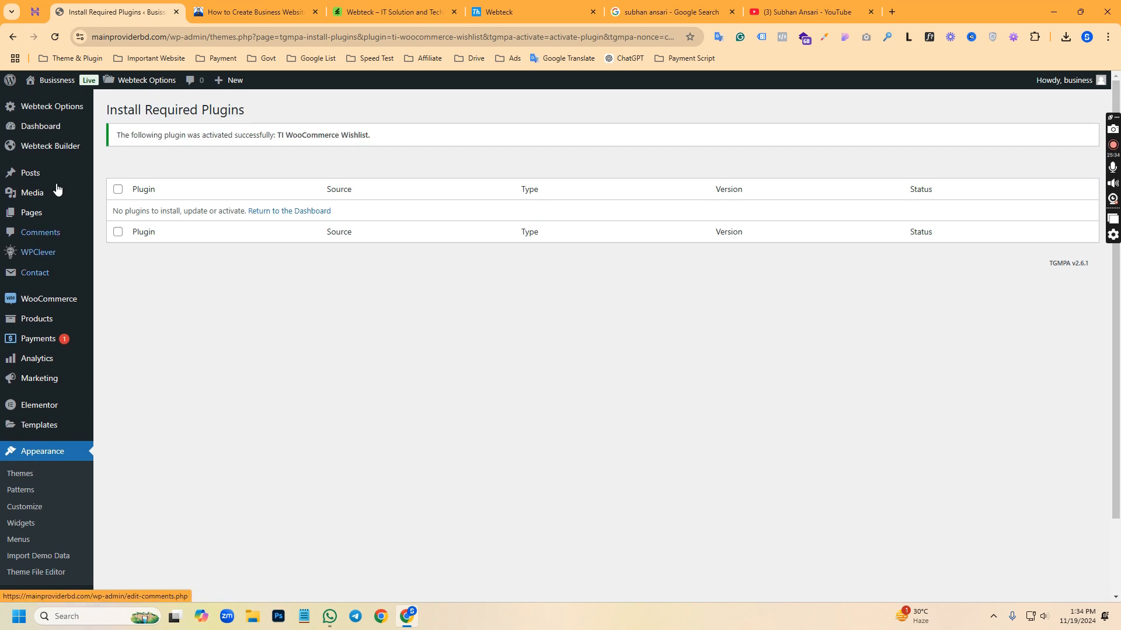
mouse_move(42, 129)
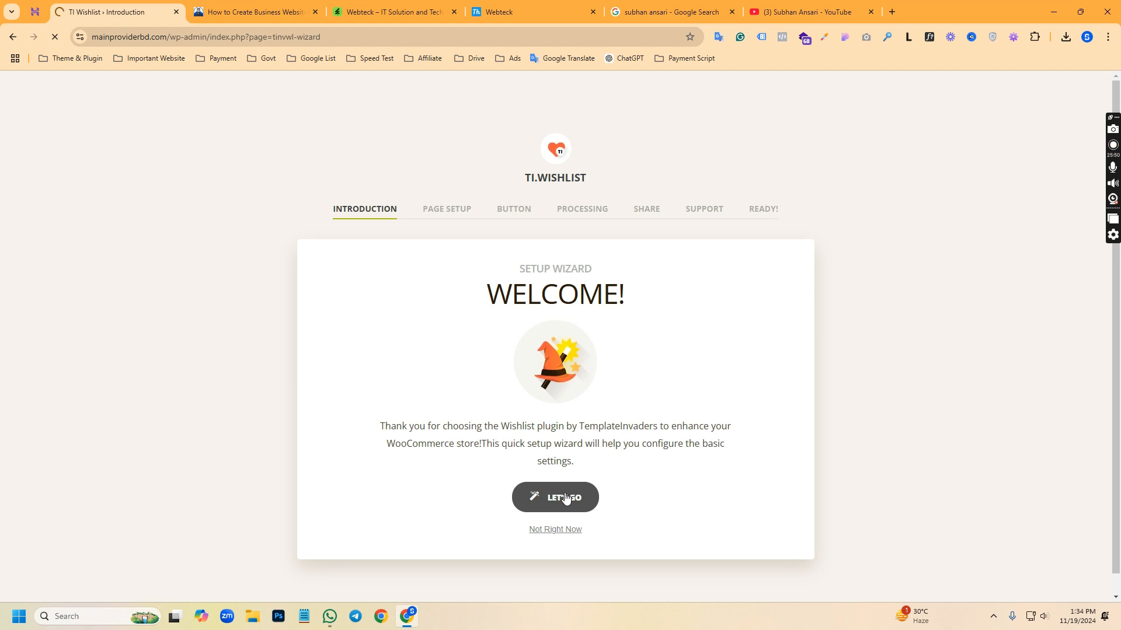
left_click(737, 528)
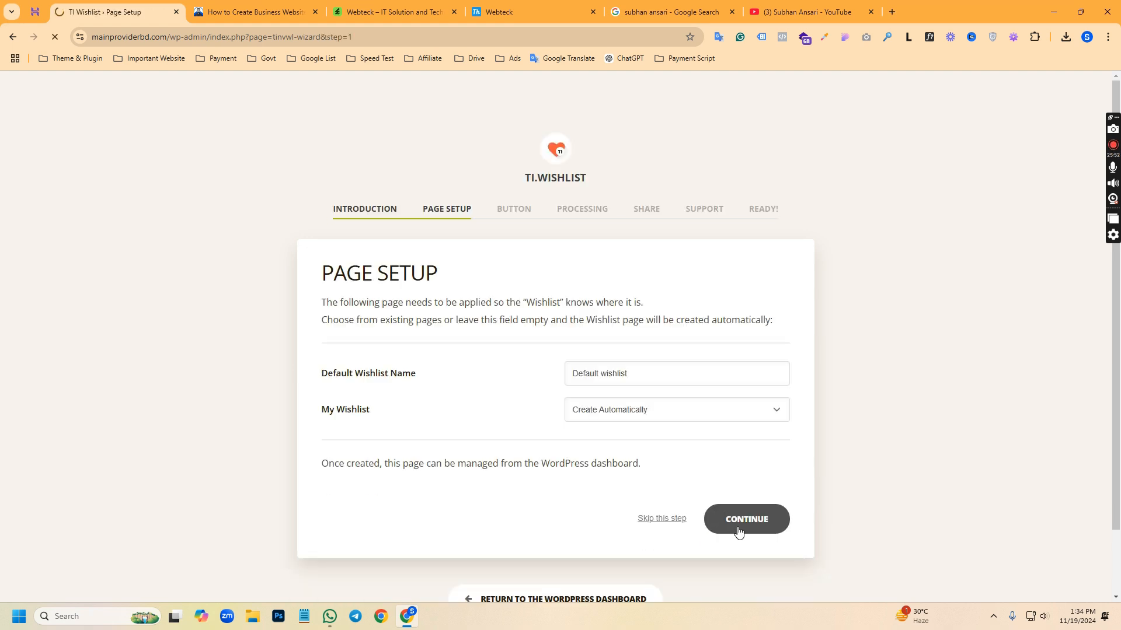
scroll(590, 501, "down", 4)
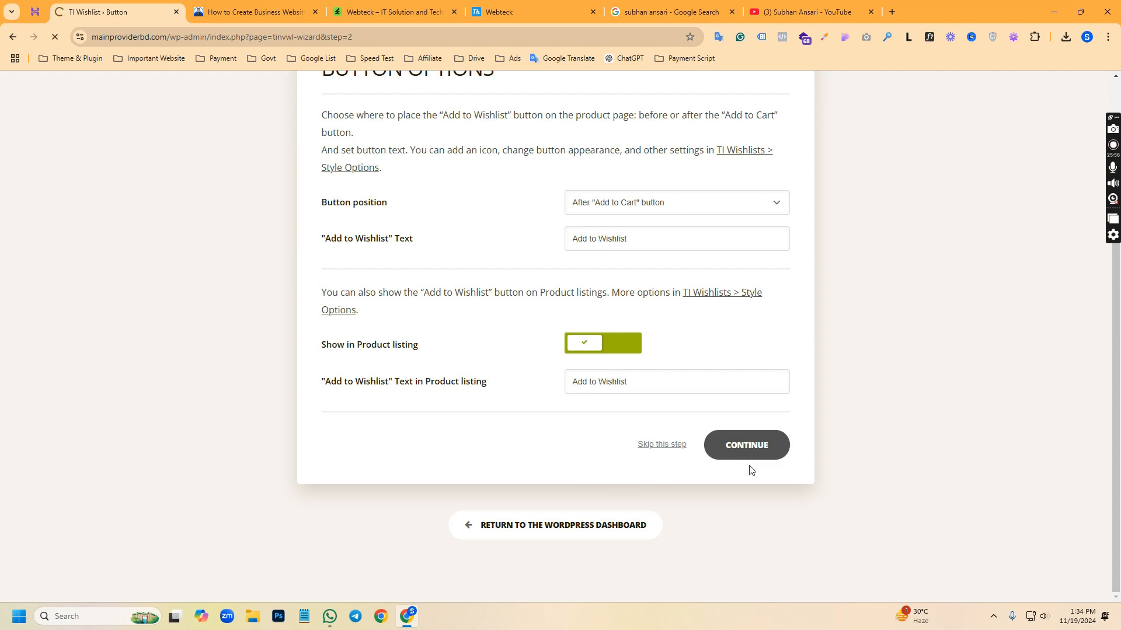
left_click(748, 439)
left_click(746, 454)
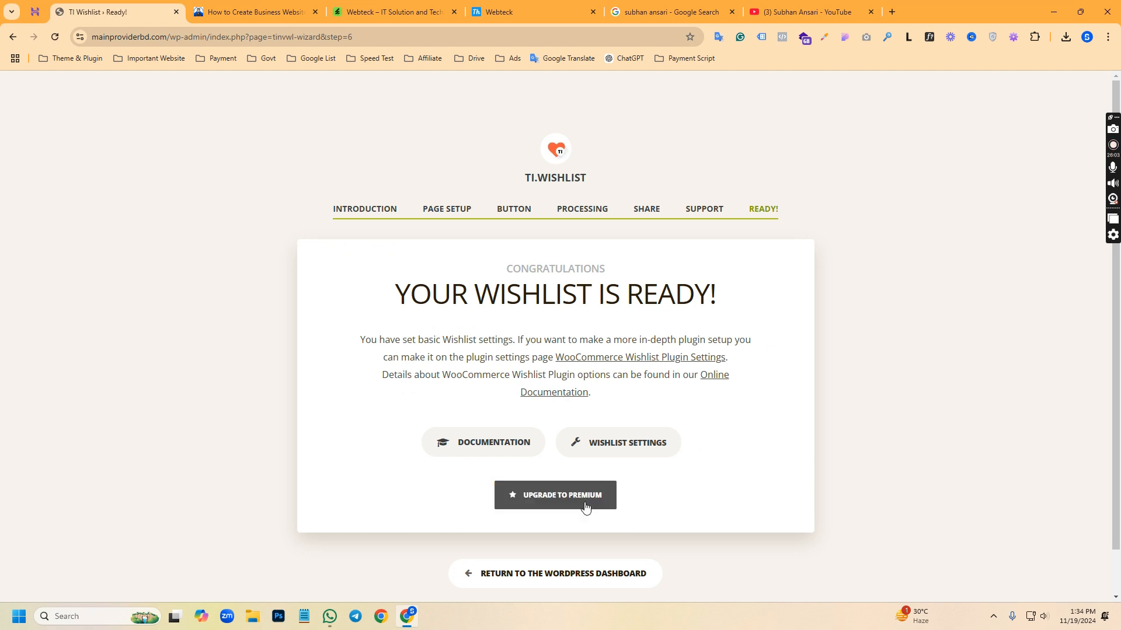
scroll(641, 429, "down", 1)
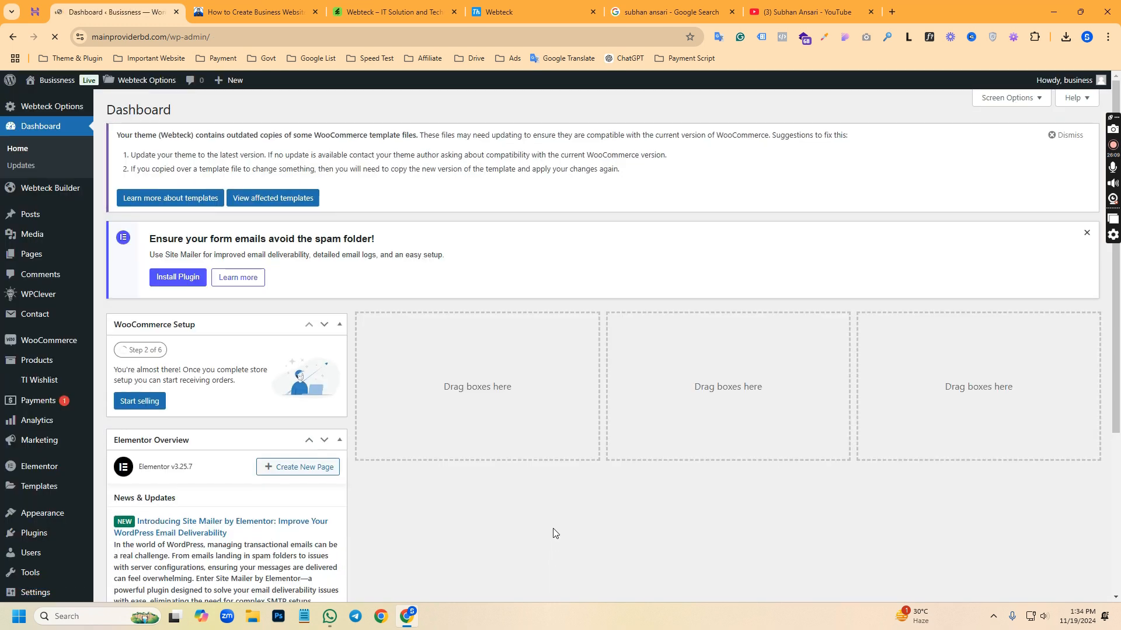
Hide the WooCommerce Setup and Elementor Overview boxes on the dashboard and dismiss its outdated-templates and form-email notices
scroll(453, 436, "down", 4)
scroll(467, 438, "up", 4)
left_click(1016, 102)
left_click(124, 150)
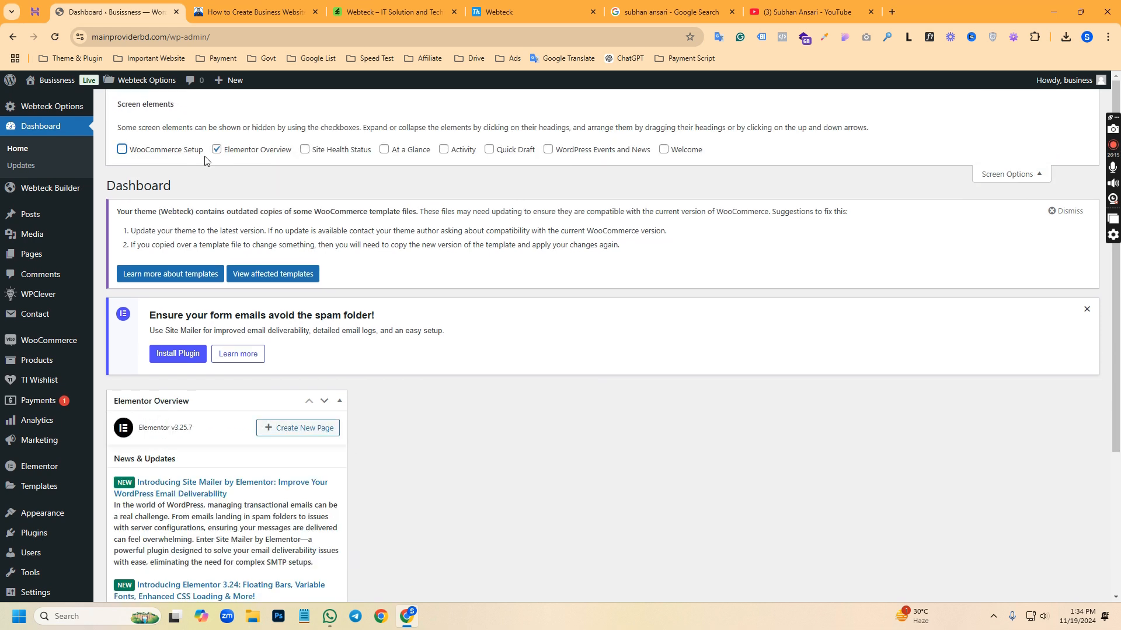
left_click(219, 150)
left_click(1011, 174)
left_click(1067, 134)
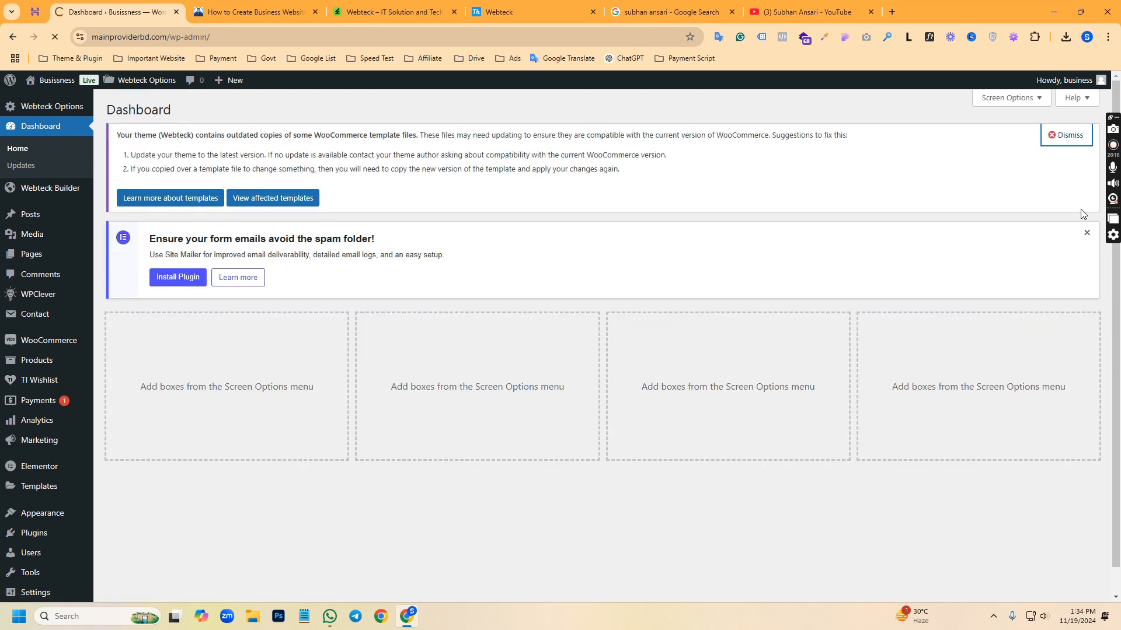
left_click(1083, 136)
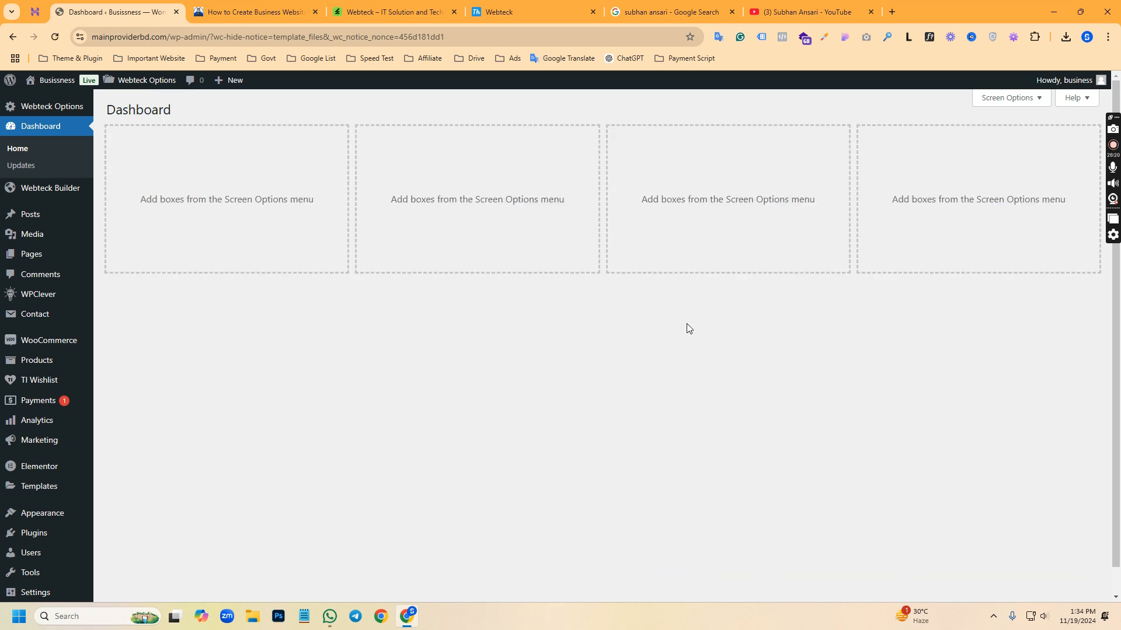
Open the live site in a new browser tab and examine its homepage from header to footer
right_click(27, 89)
left_click(70, 100)
left_click(236, 7)
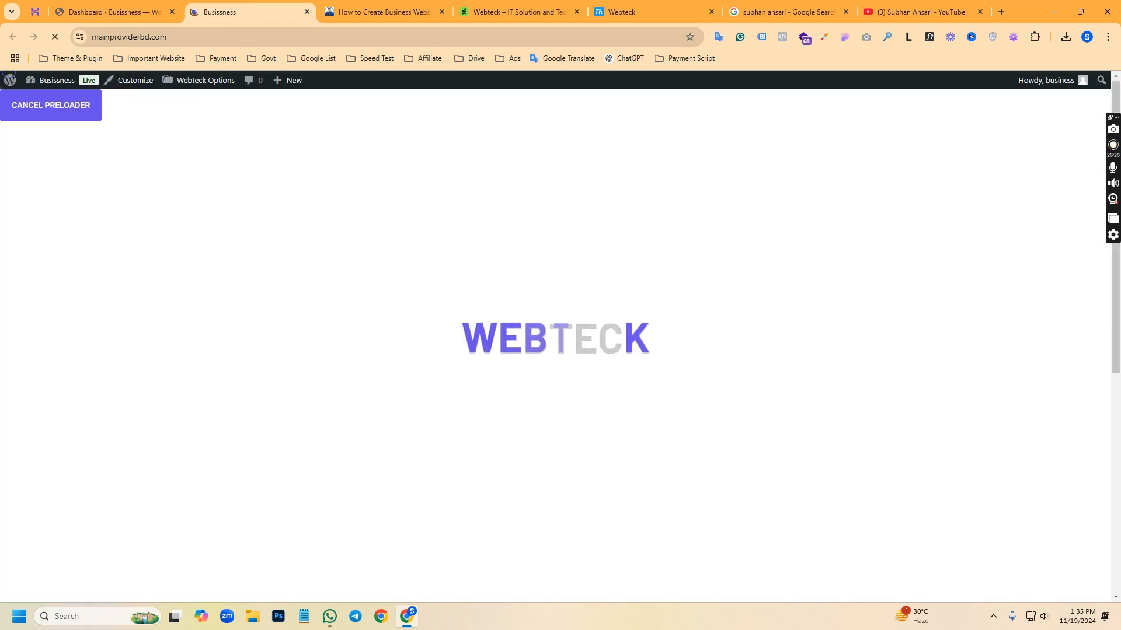
scroll(573, 376, "down", 7)
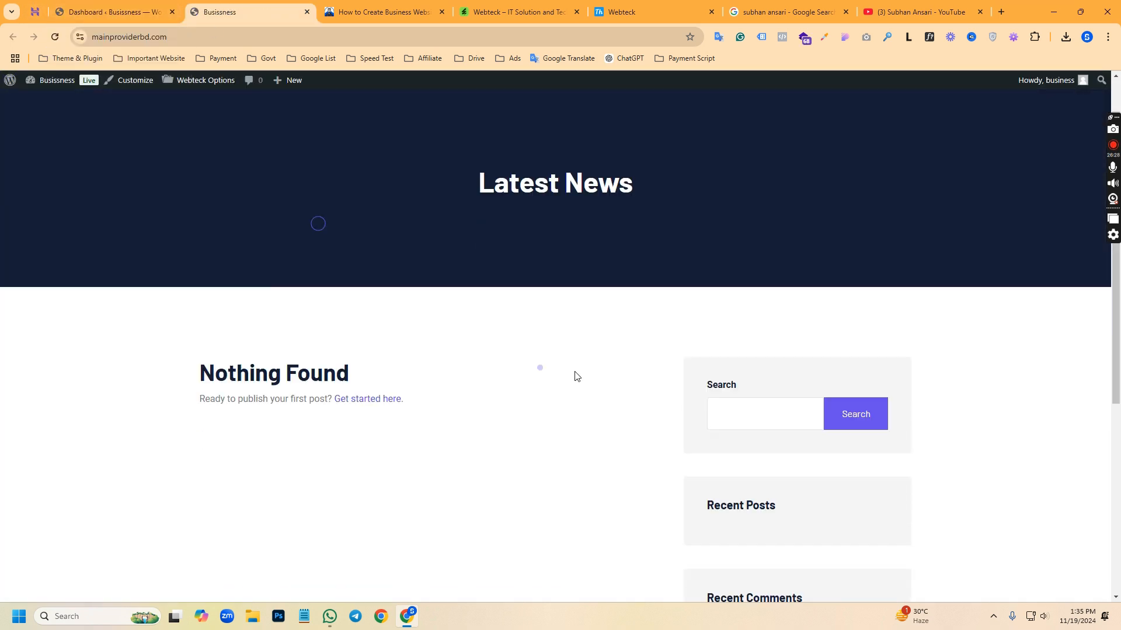
scroll(853, 442, "up", 3)
scroll(853, 442, "up", 3)
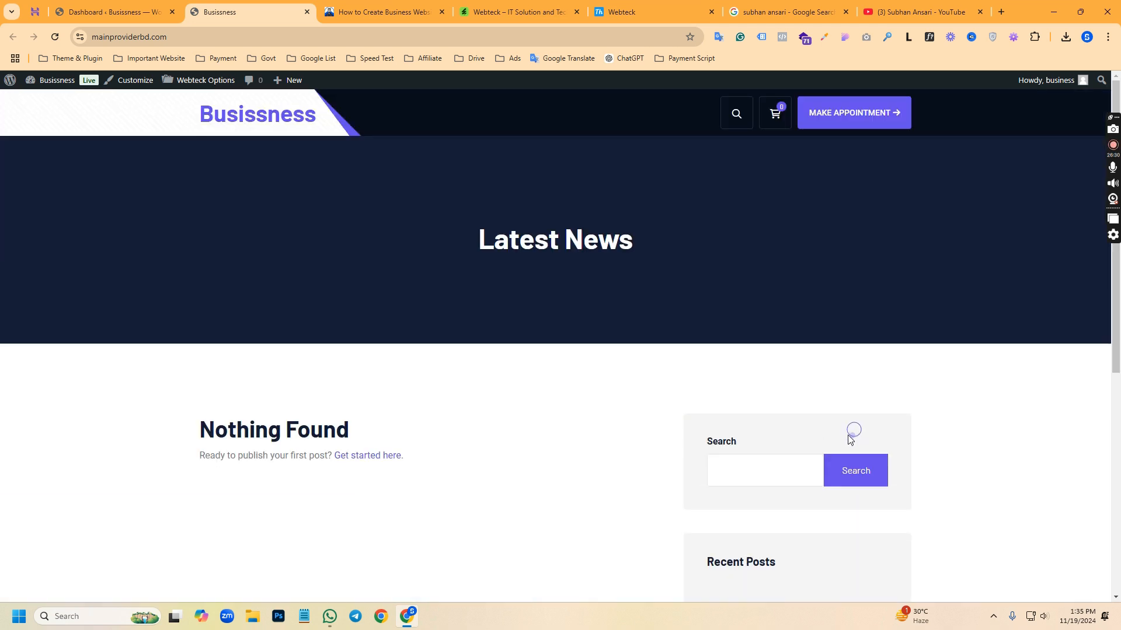
left_click(262, 131)
scroll(671, 257, "down", 6)
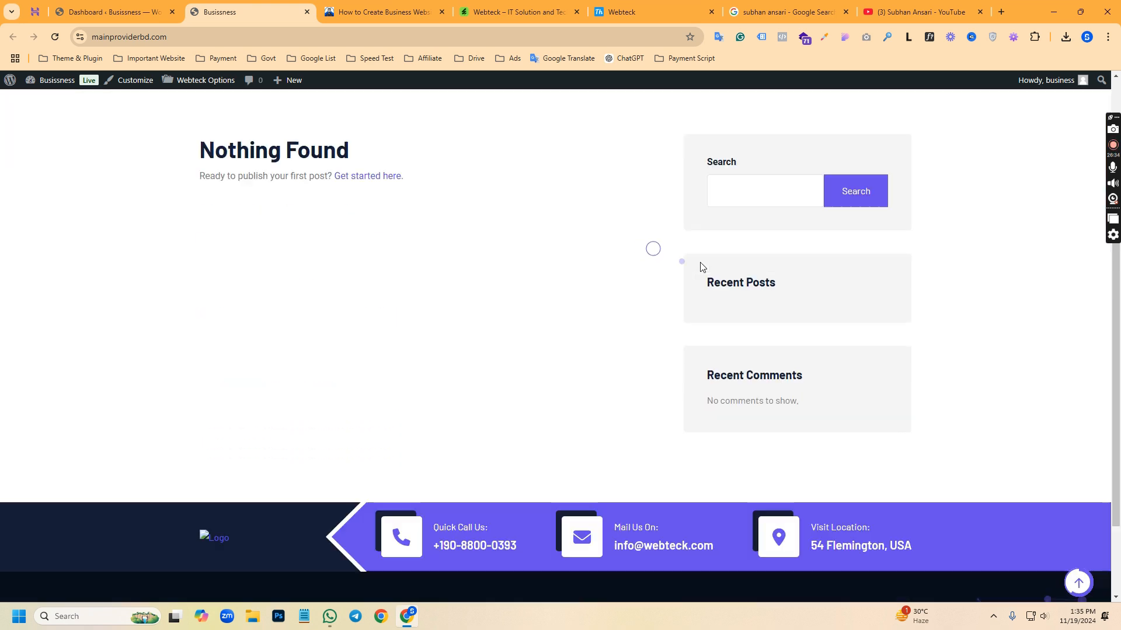
scroll(736, 294, "up", 6)
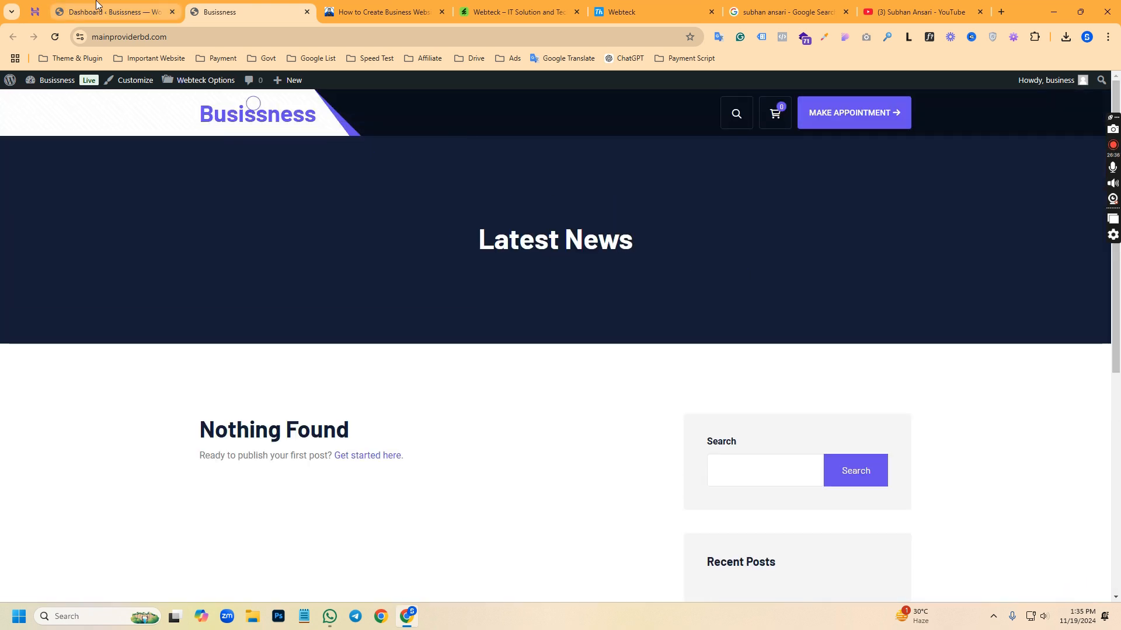
Compare the live homepage with the Webteck theme listing and the WebTeck demo homepage
left_click(111, 12)
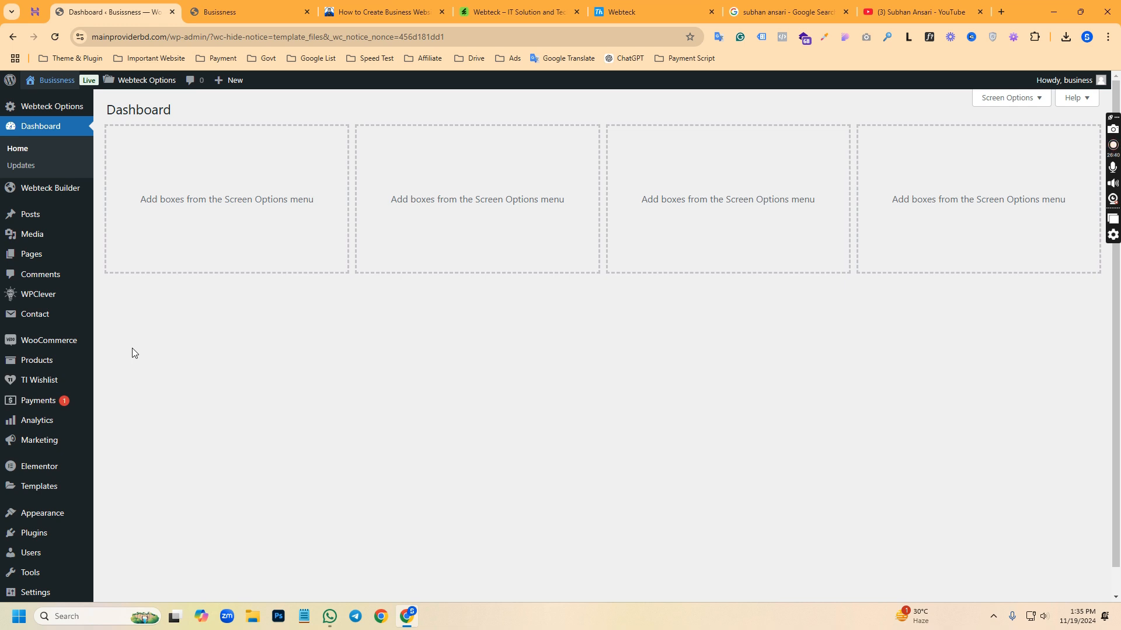
left_click(220, 12)
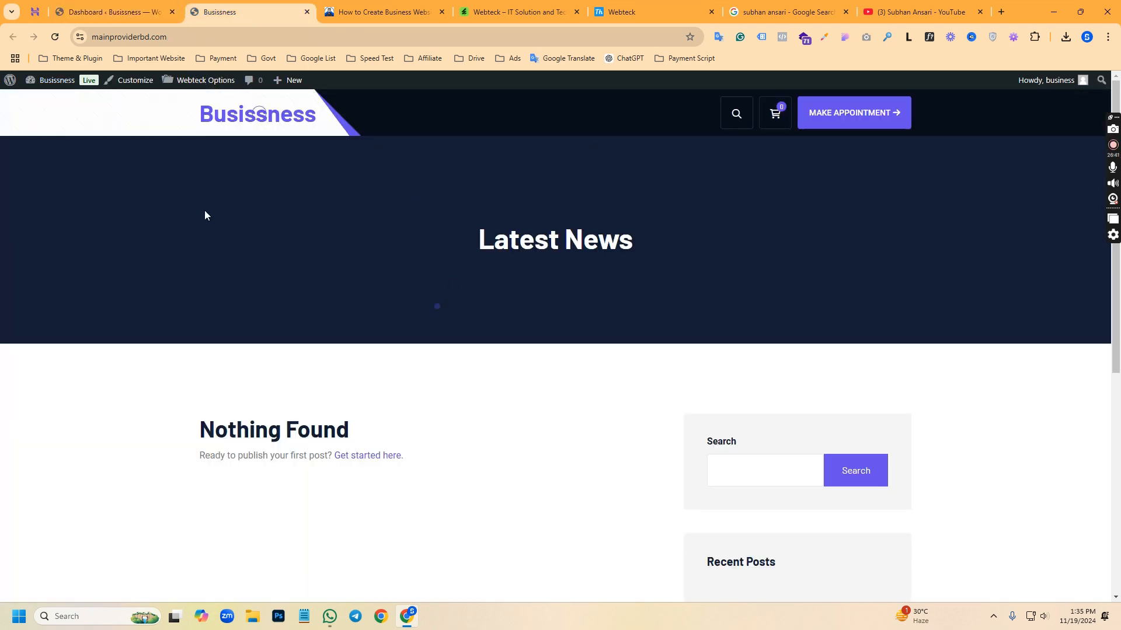
left_click(115, 6)
left_click(484, 12)
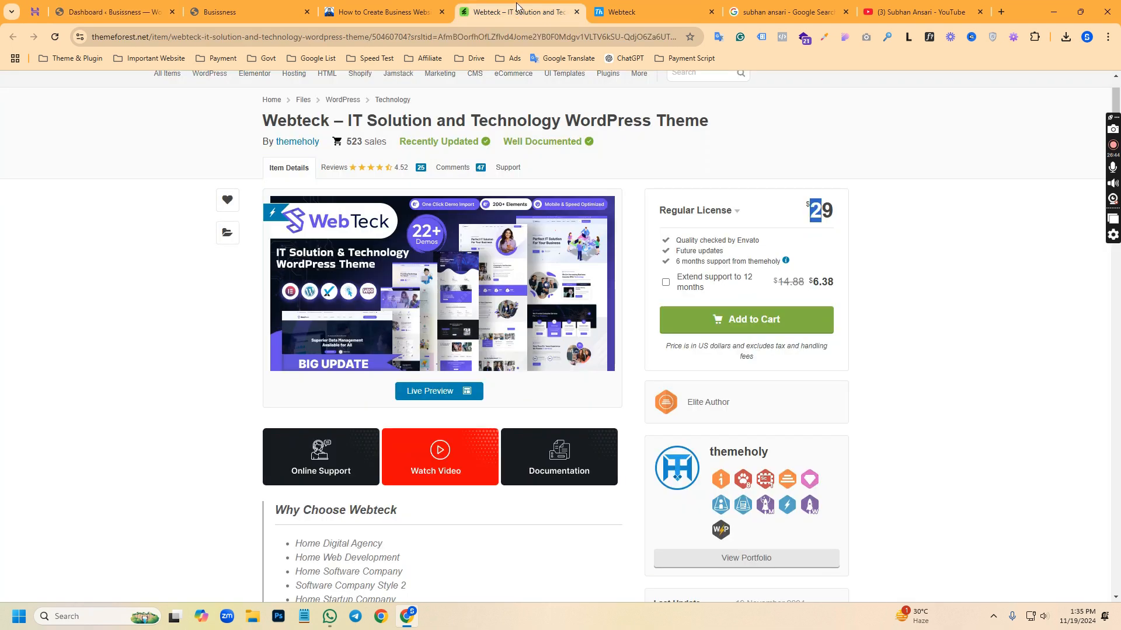
left_click(621, 11)
scroll(407, 400, "down", 5)
scroll(407, 400, "down", 4)
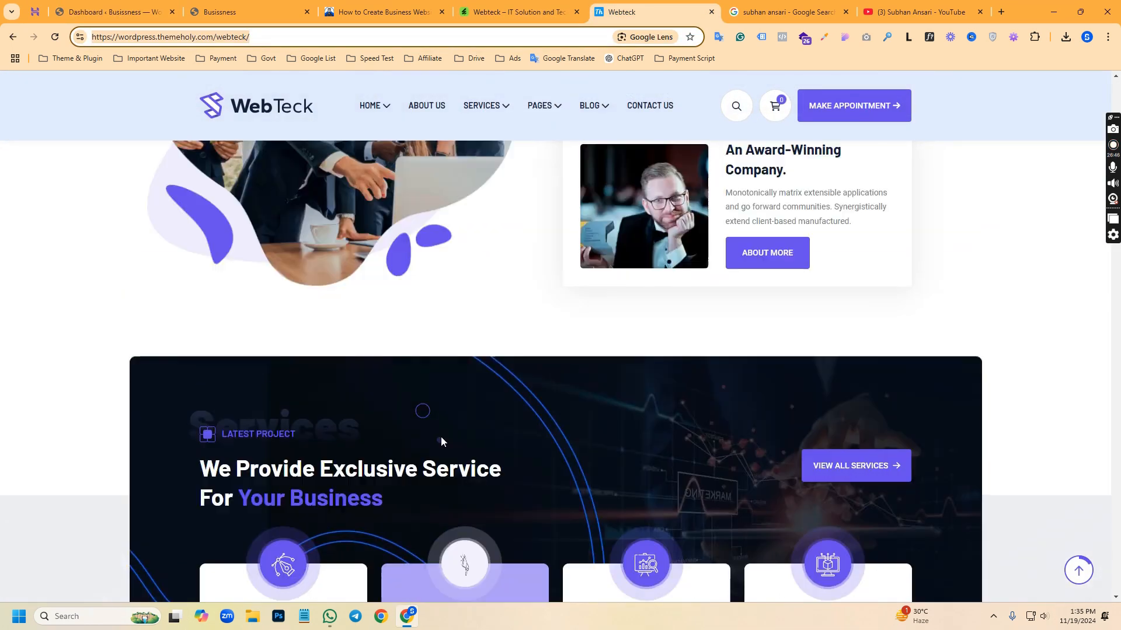
scroll(440, 438, "up", 10)
Import the Webteck demo data, leaving the recommended WPForms, All in One SEO and MonsterInsights plugins unselected
left_click(110, 7)
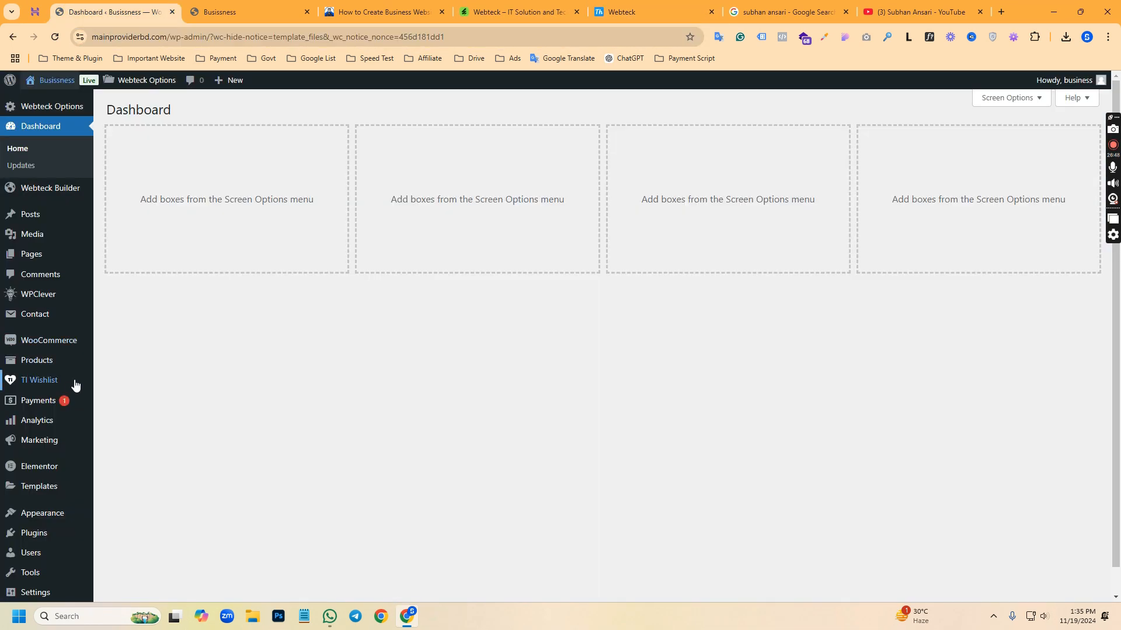
scroll(55, 467, "down", 1)
mouse_move(46, 487)
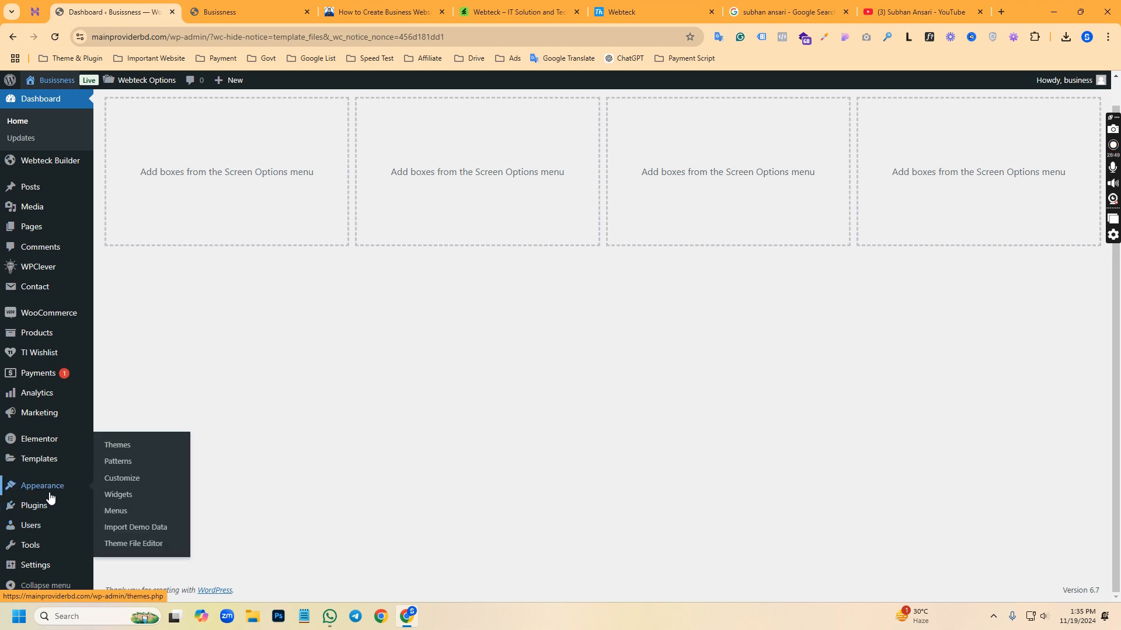
left_click(126, 535)
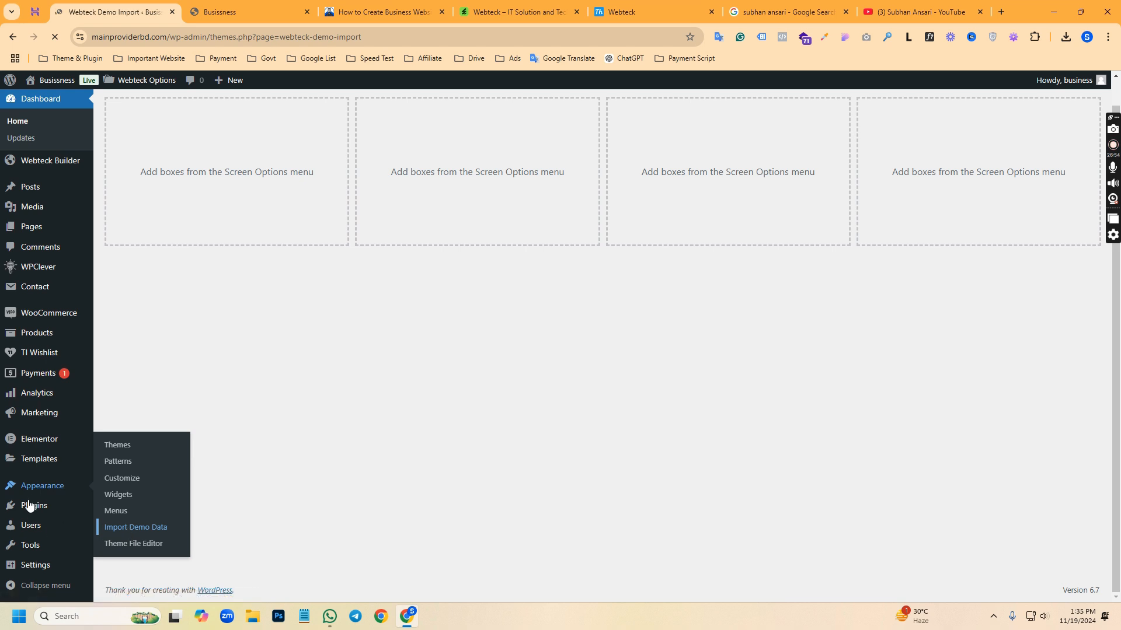
scroll(50, 573, "down", 2)
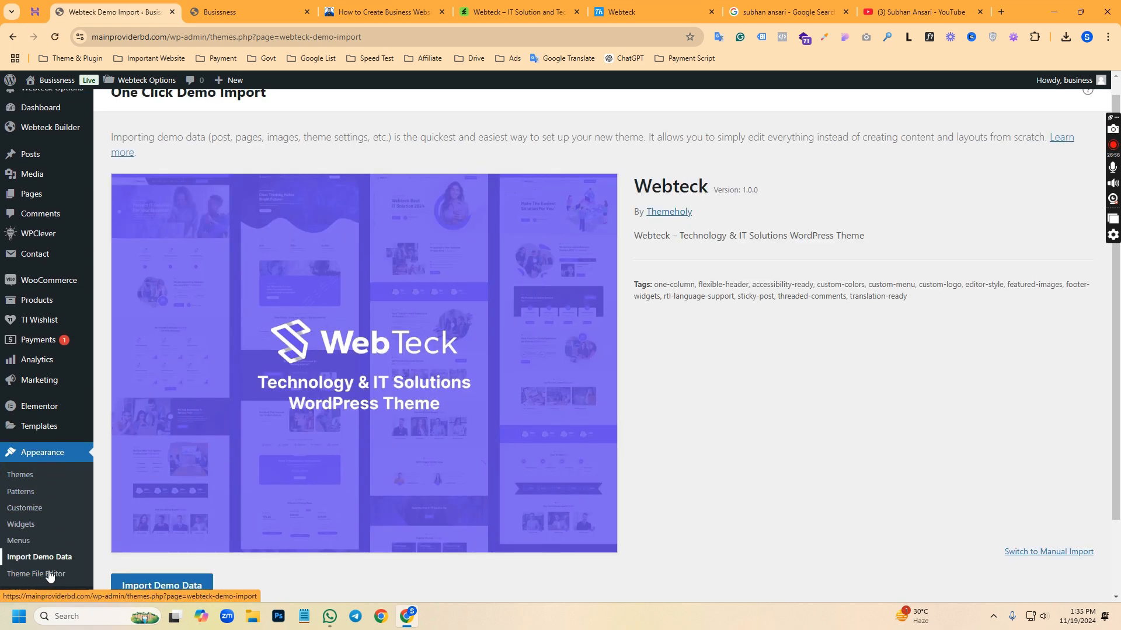
left_click(153, 534)
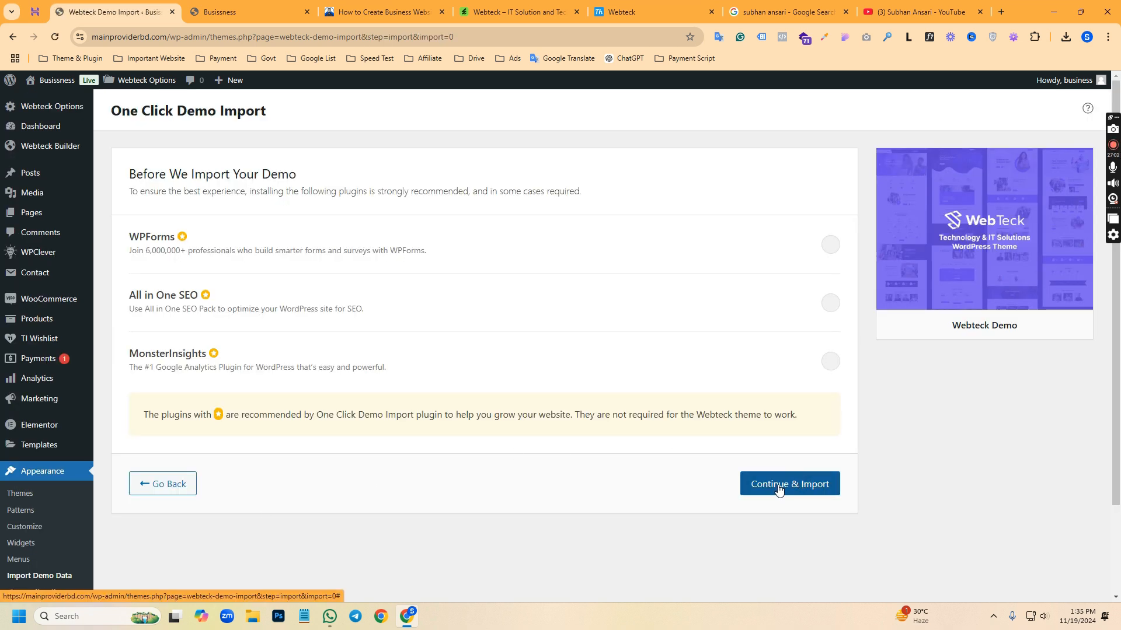
left_click(789, 488)
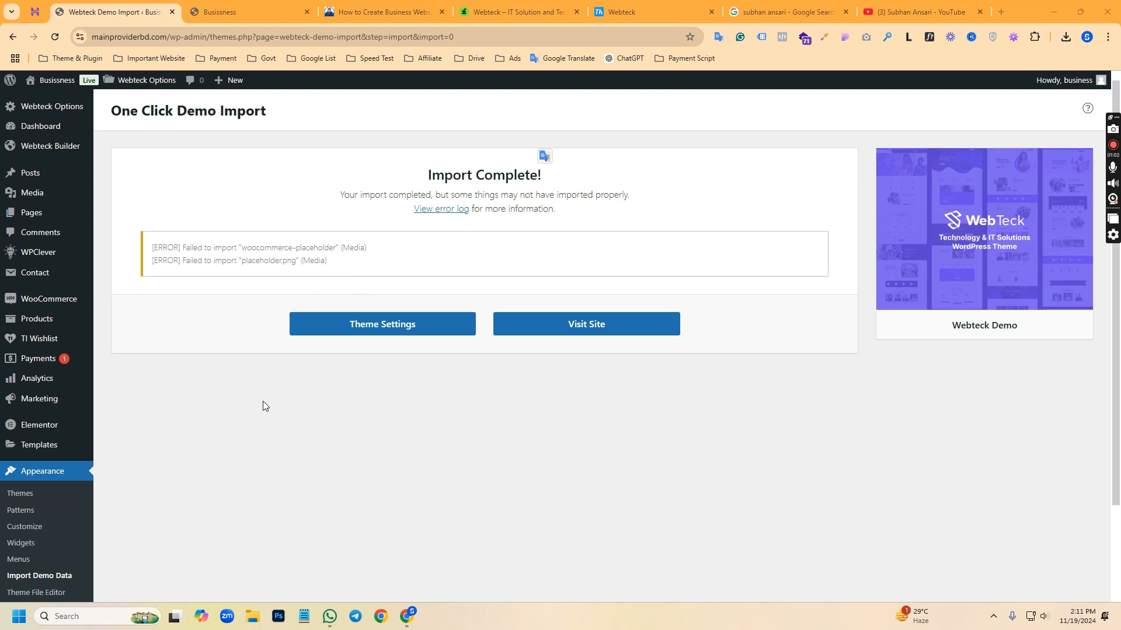
Return to the WordPress dashboard and reload the live site's homepage to load the imported demo
left_click(72, 135)
left_click(227, 12)
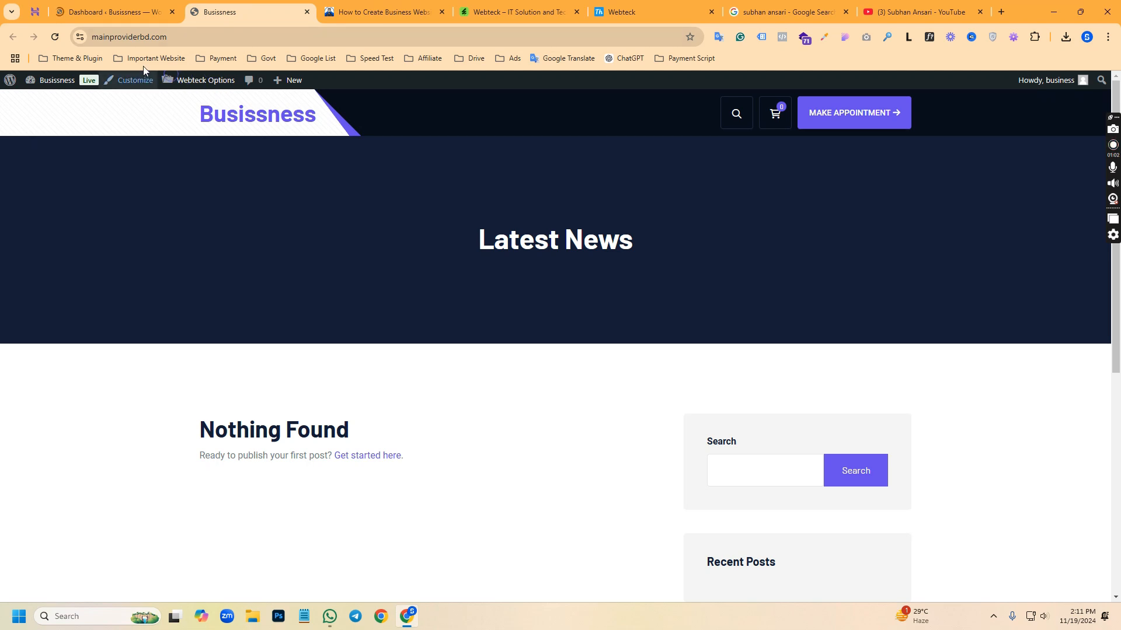
left_click(54, 37)
left_click(111, 12)
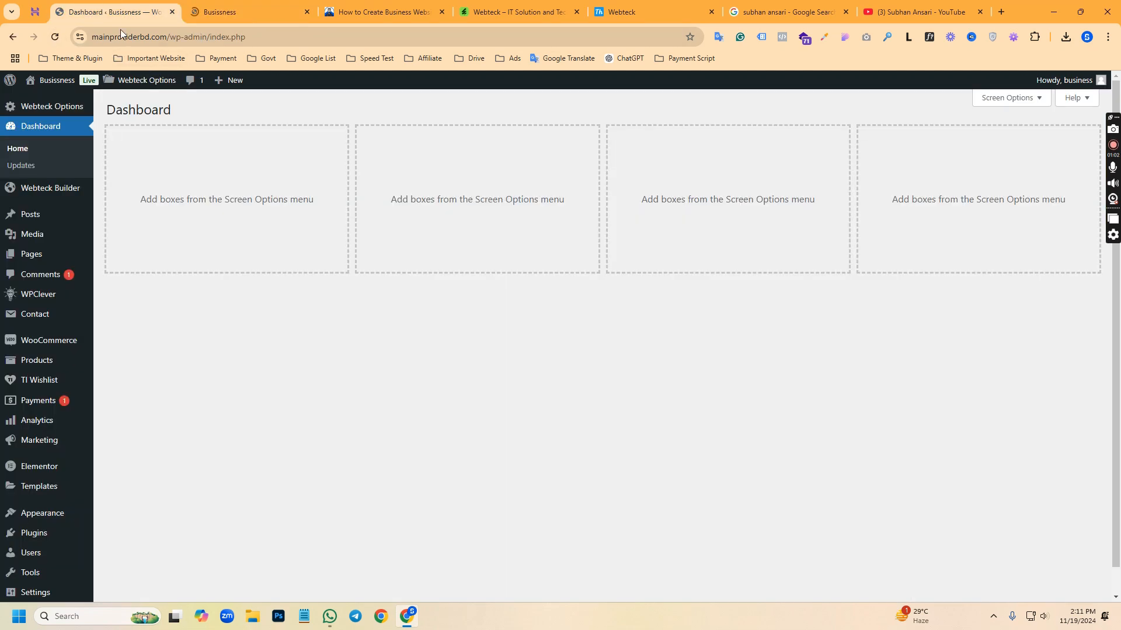
left_click(239, 6)
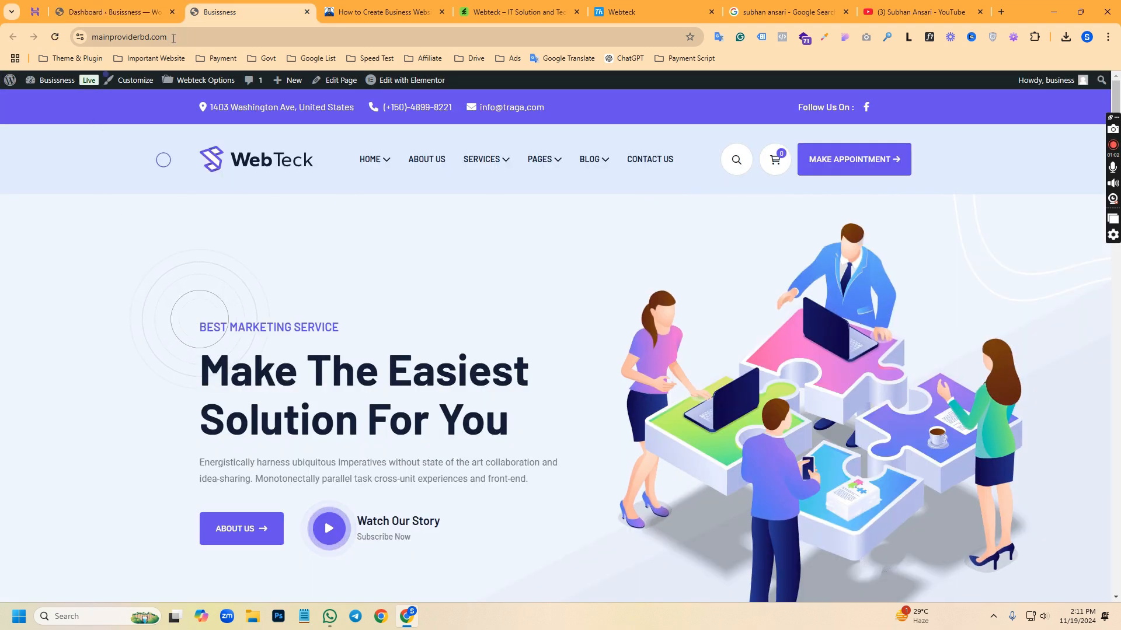
Review all sections of the imported homepage on mainproviderbd.com, from the hero banner to the footer
left_click(264, 36)
left_click(181, 210)
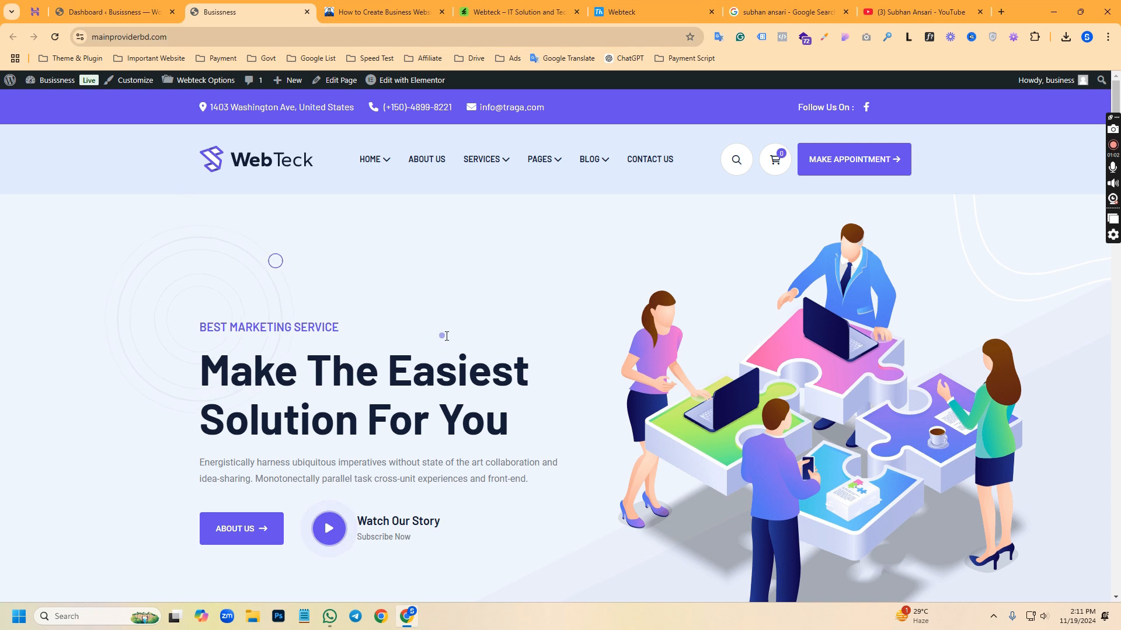
scroll(449, 330, "down", 4)
scroll(463, 326, "down", 20)
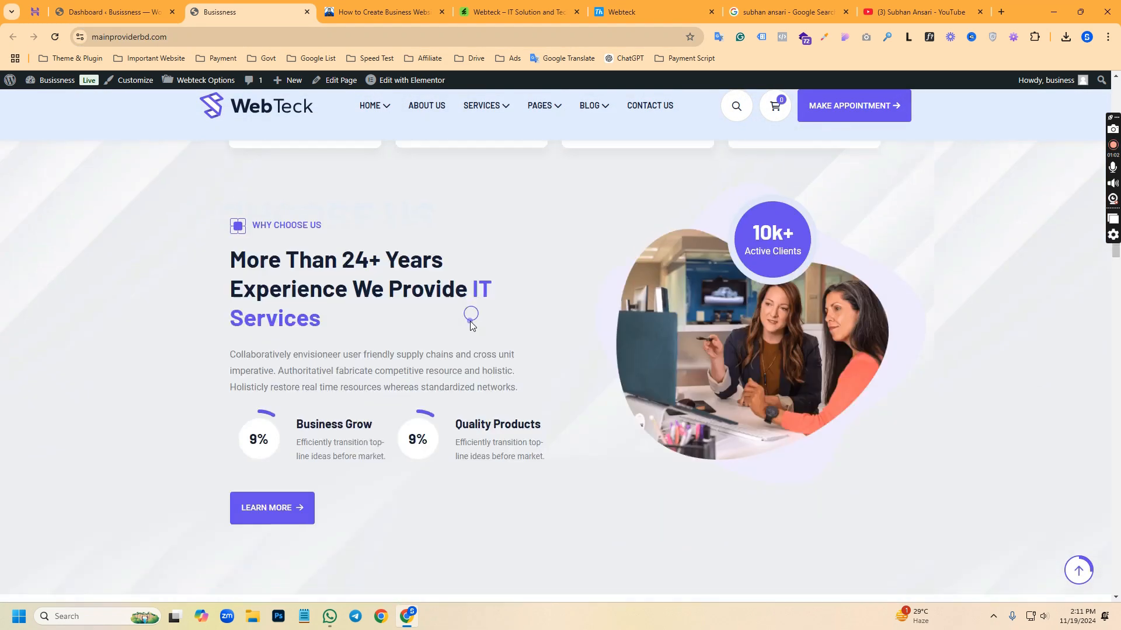
scroll(472, 324, "down", 7)
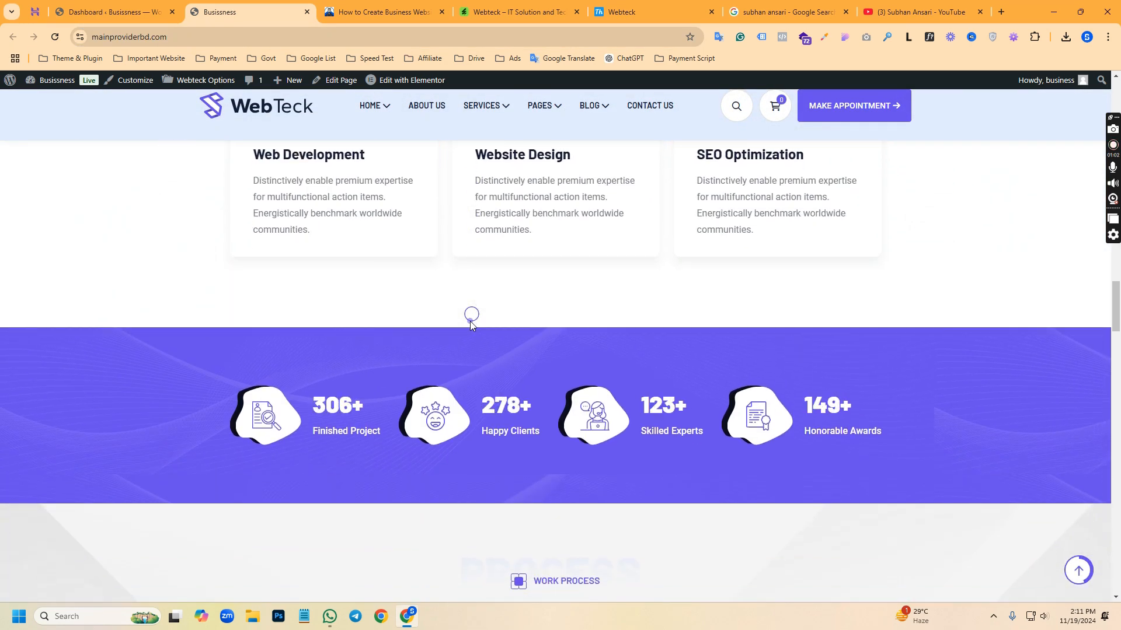
scroll(471, 323, "down", 7)
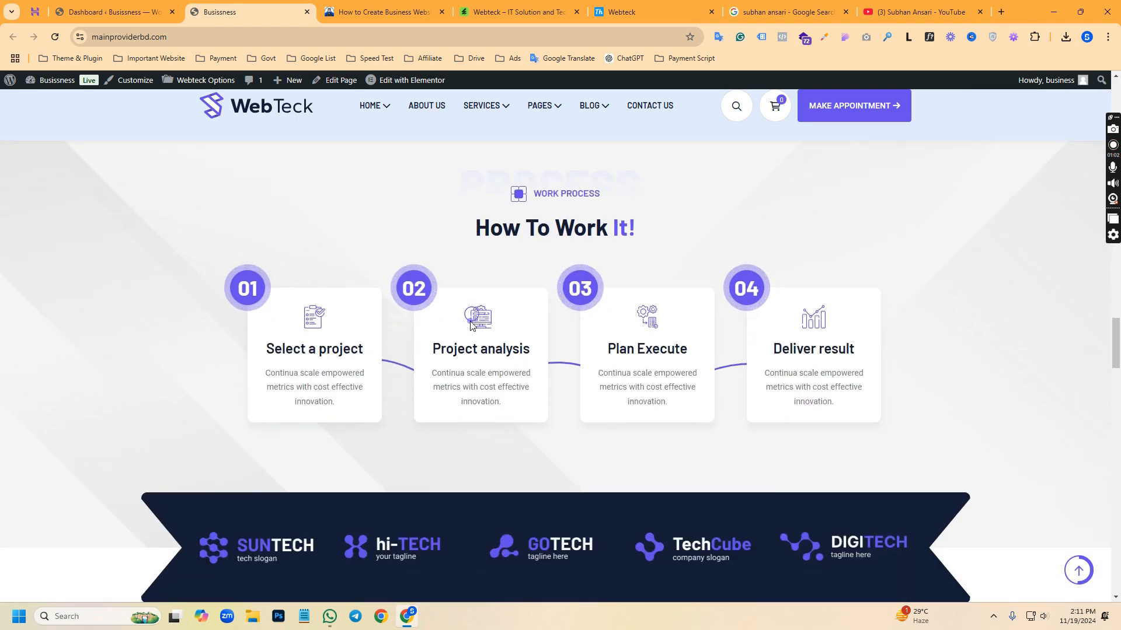
scroll(471, 321, "down", 20)
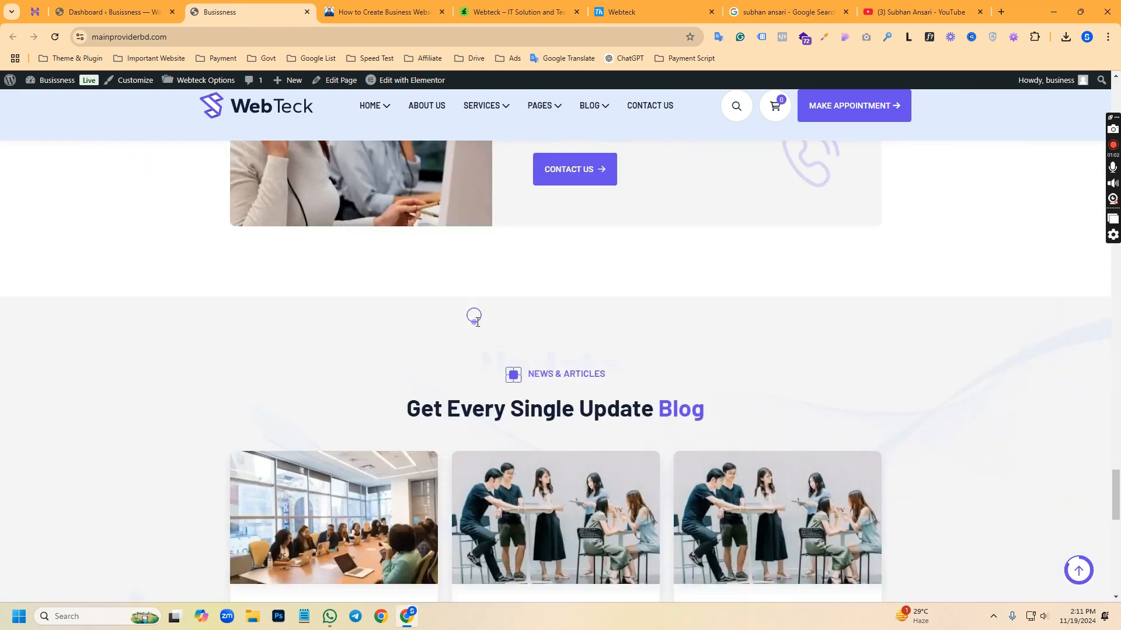
scroll(990, 500, "down", 2)
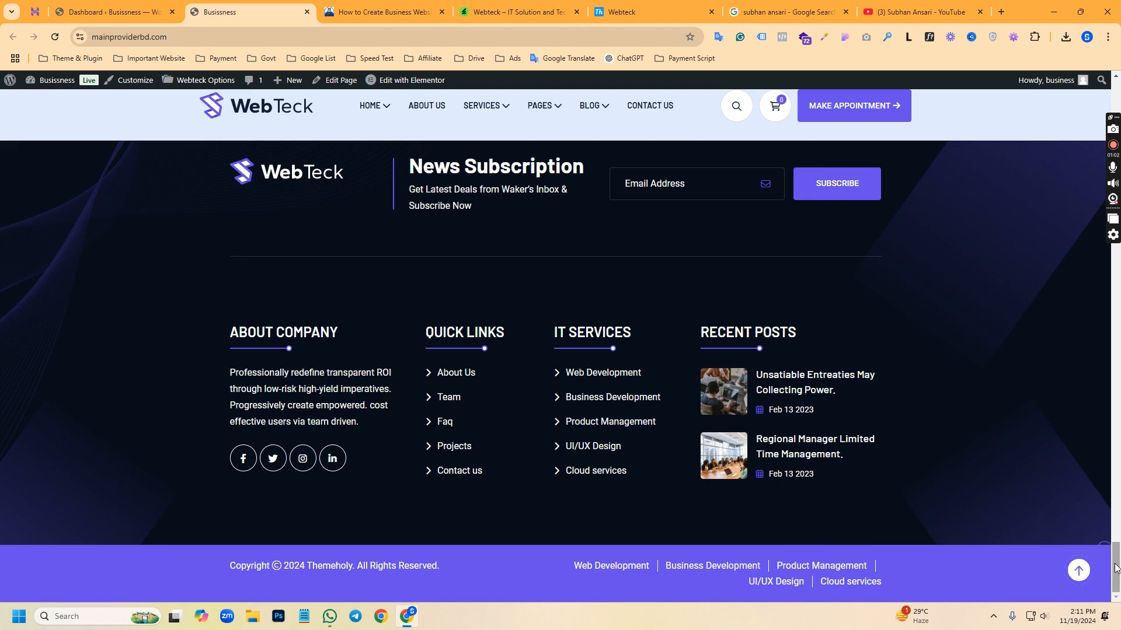
scroll(1105, 457, "up", 11)
scroll(1105, 456, "up", 15)
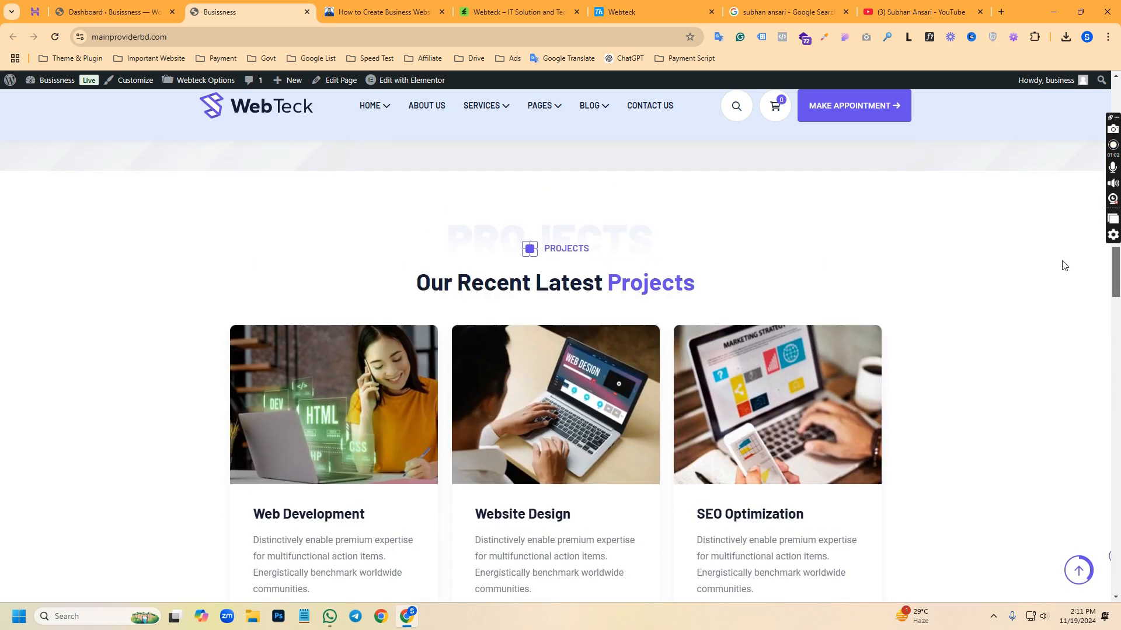
scroll(1063, 200, "up", 10)
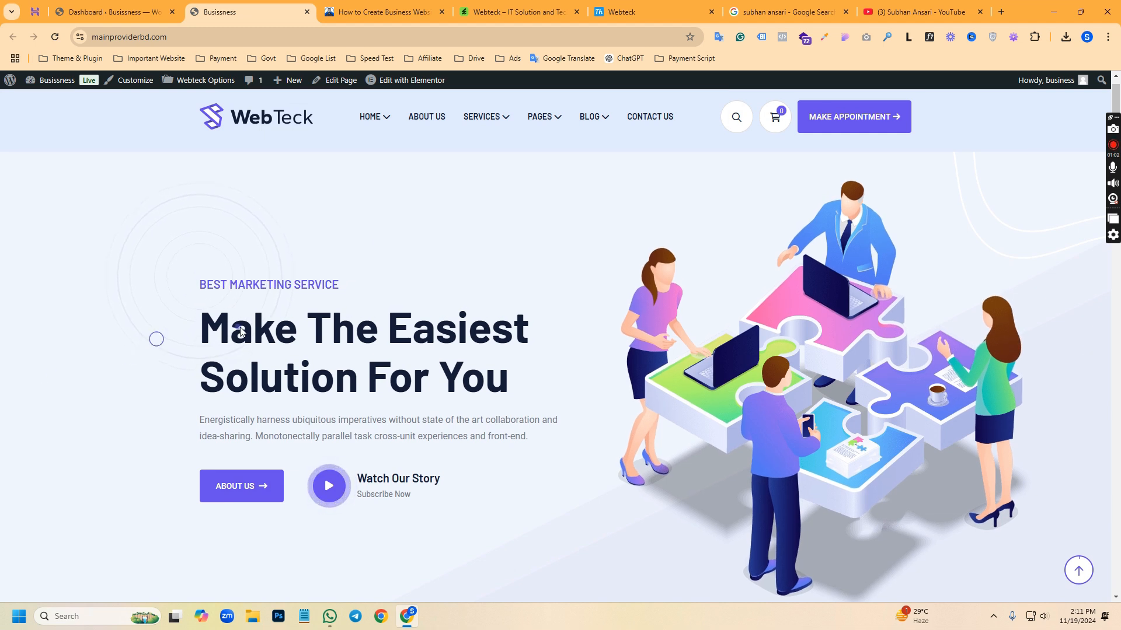
Look through the homepage sections again, along with the header and footer templates offered for editing with Elementor
scroll(281, 327, "down", 3)
scroll(280, 327, "down", 8)
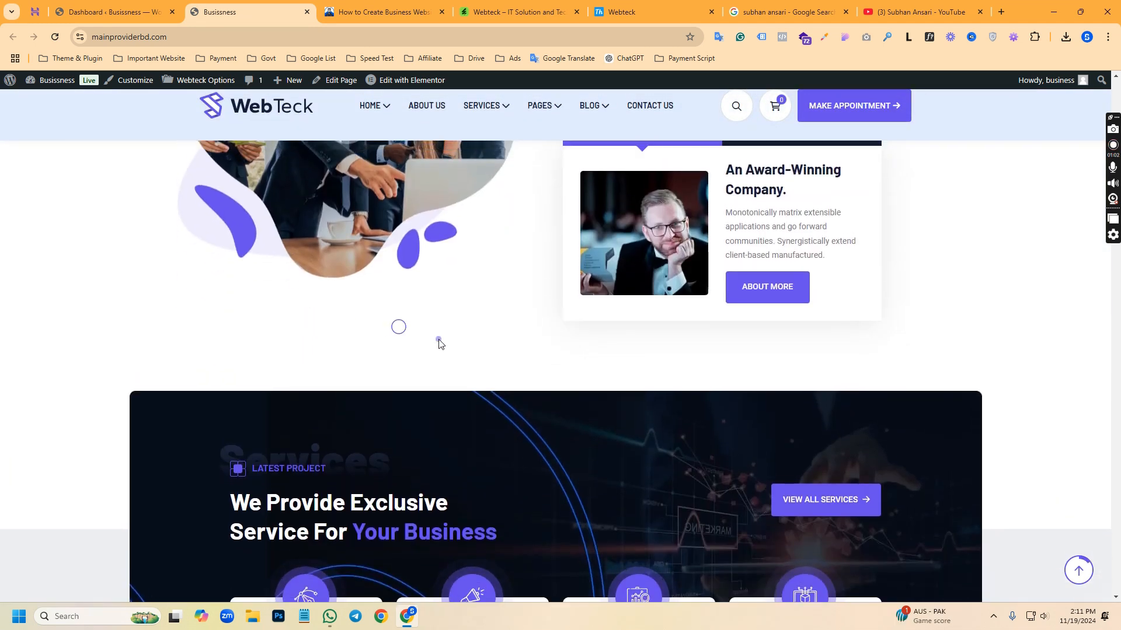
scroll(450, 339, "up", 4)
scroll(450, 339, "up", 9)
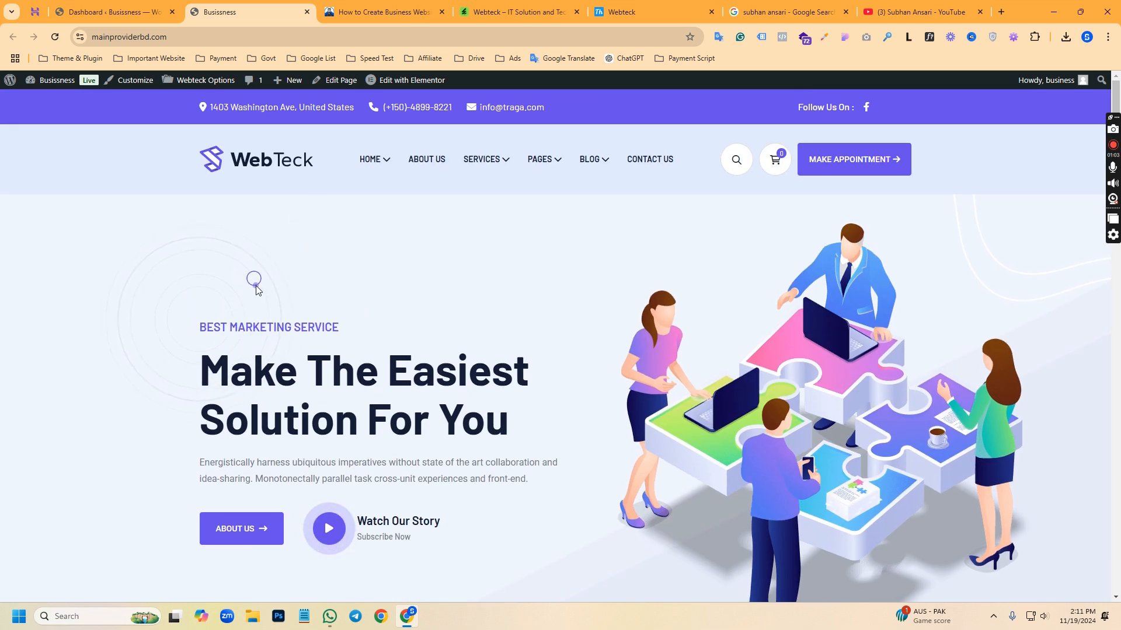
mouse_move(394, 86)
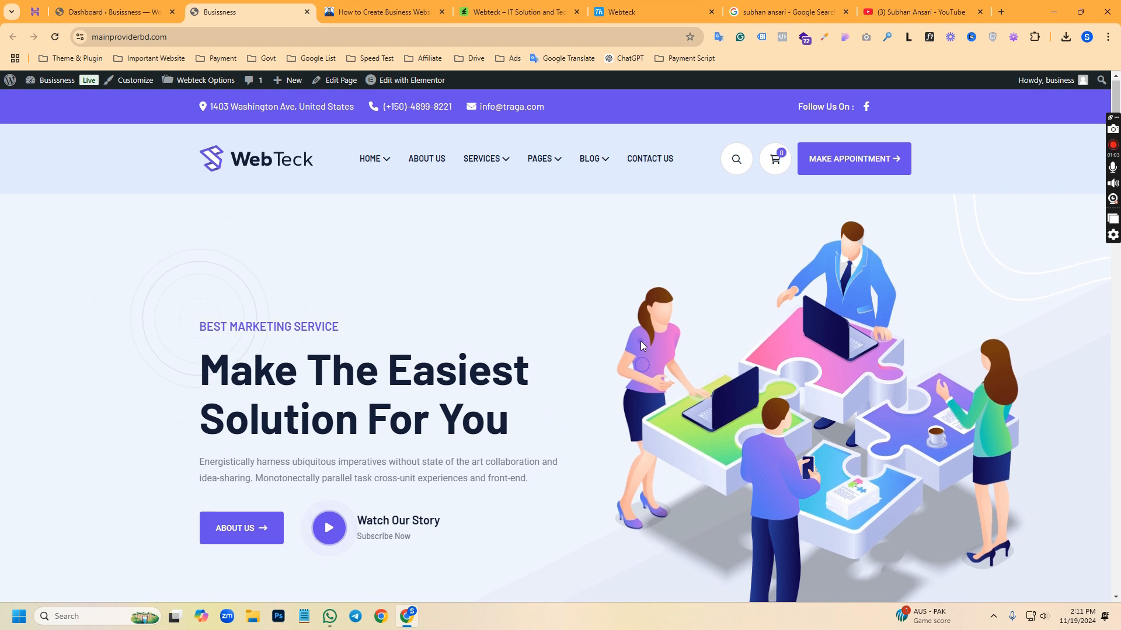
scroll(640, 341, "down", 4)
scroll(638, 340, "down", 5)
scroll(638, 341, "up", 10)
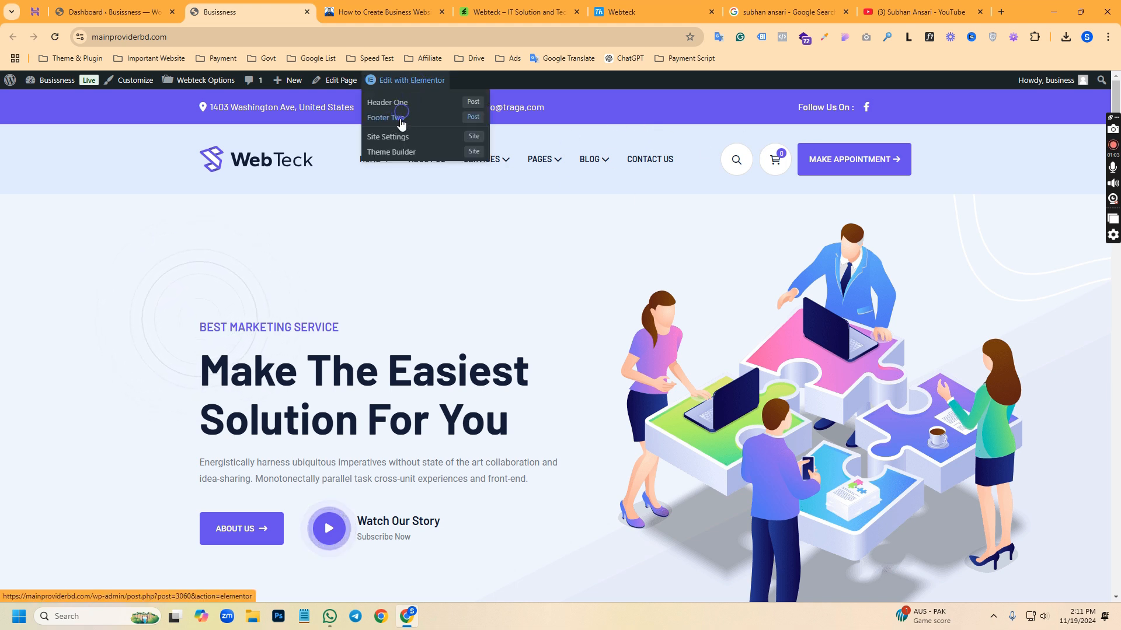
scroll(418, 380, "down", 2)
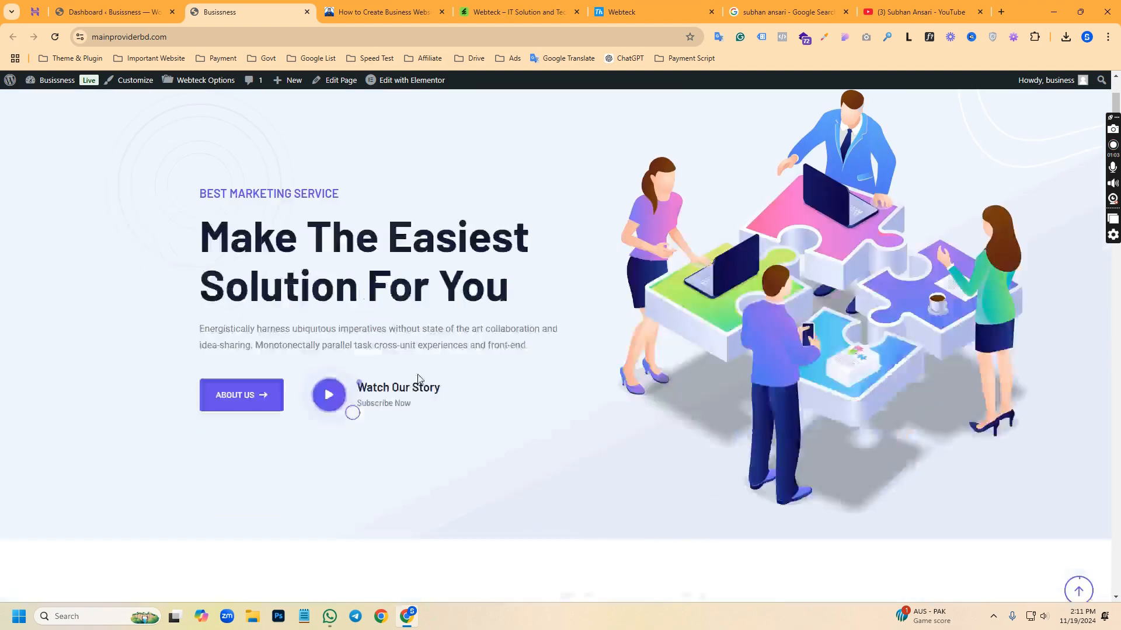
scroll(418, 379, "down", 20)
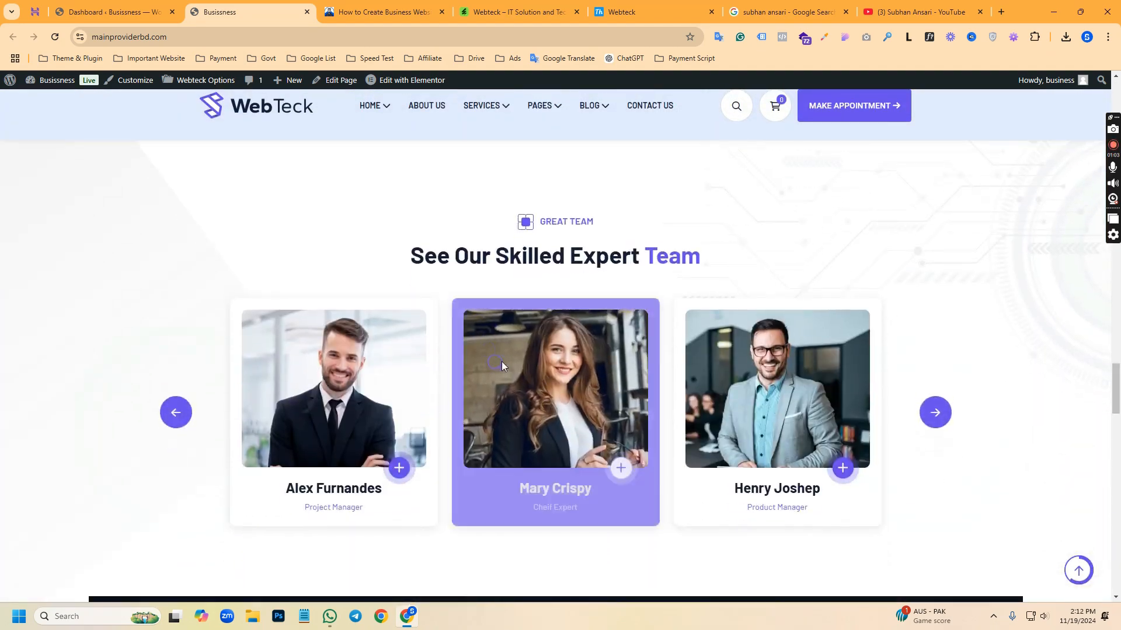
scroll(502, 361, "up", 20)
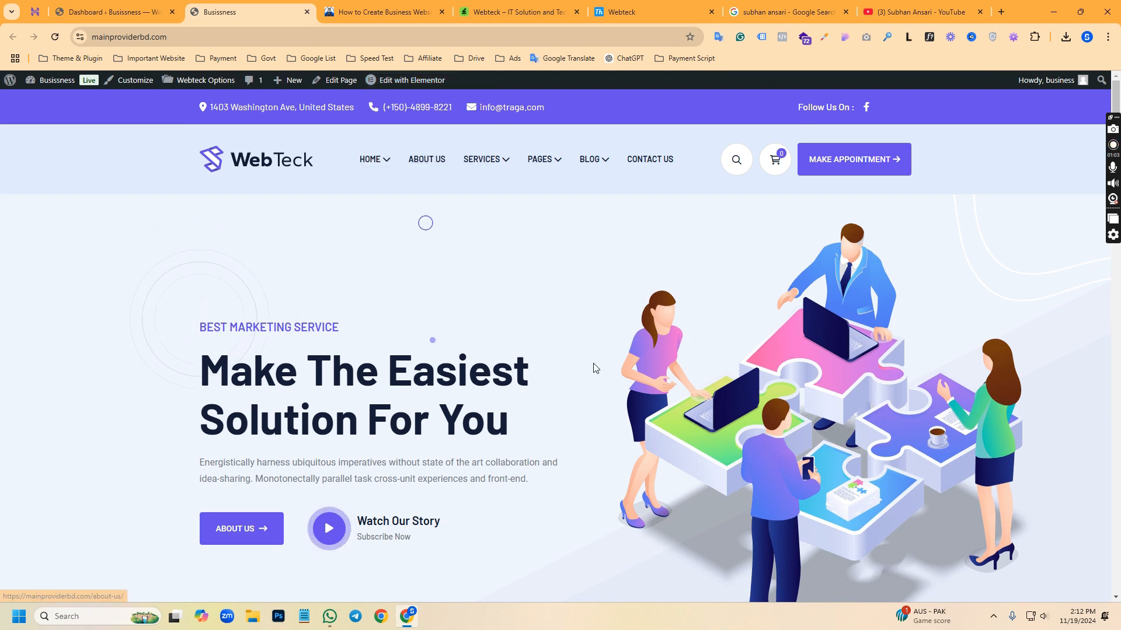
Open the list of all pages in the WordPress admin and find the Elementor edit link of the Digital Agency front page
left_click(110, 12)
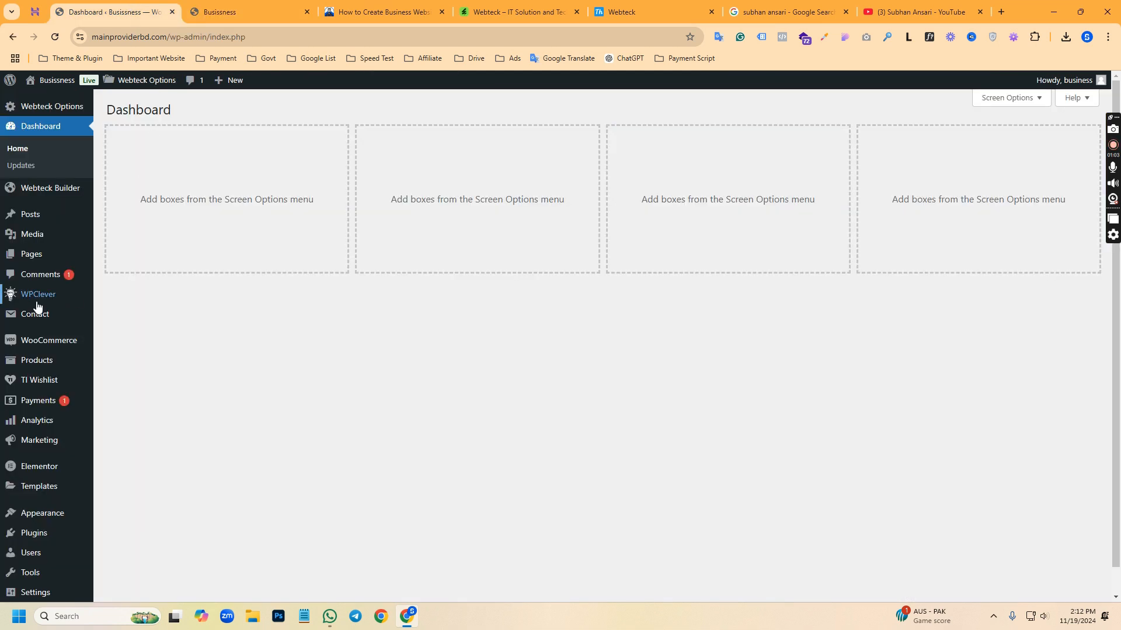
mouse_move(36, 254)
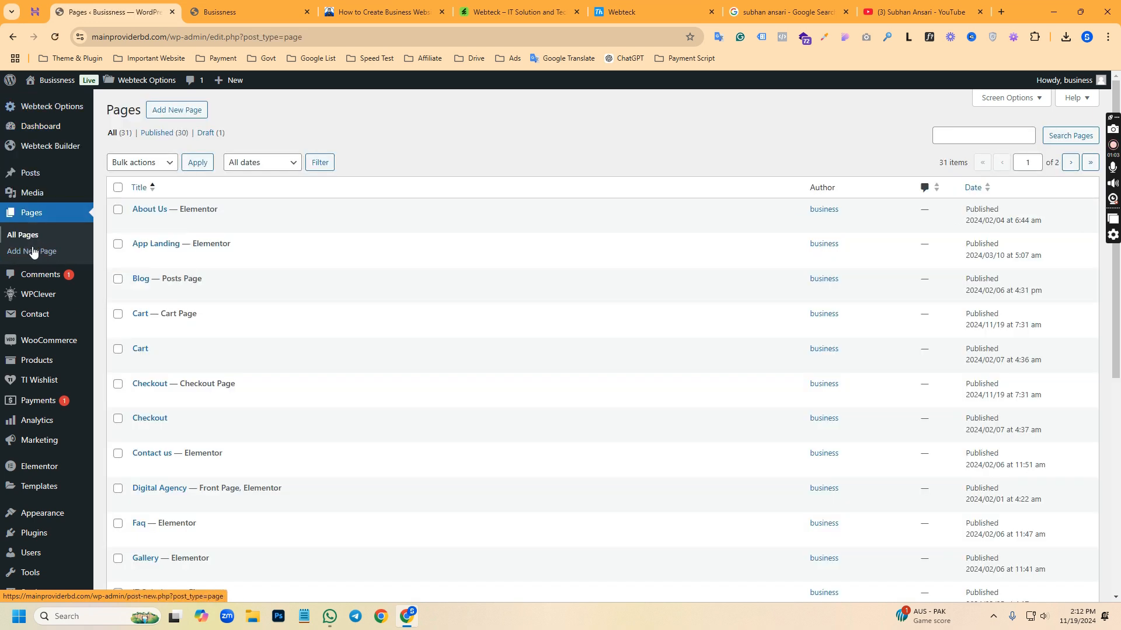
scroll(265, 299, "down", 5)
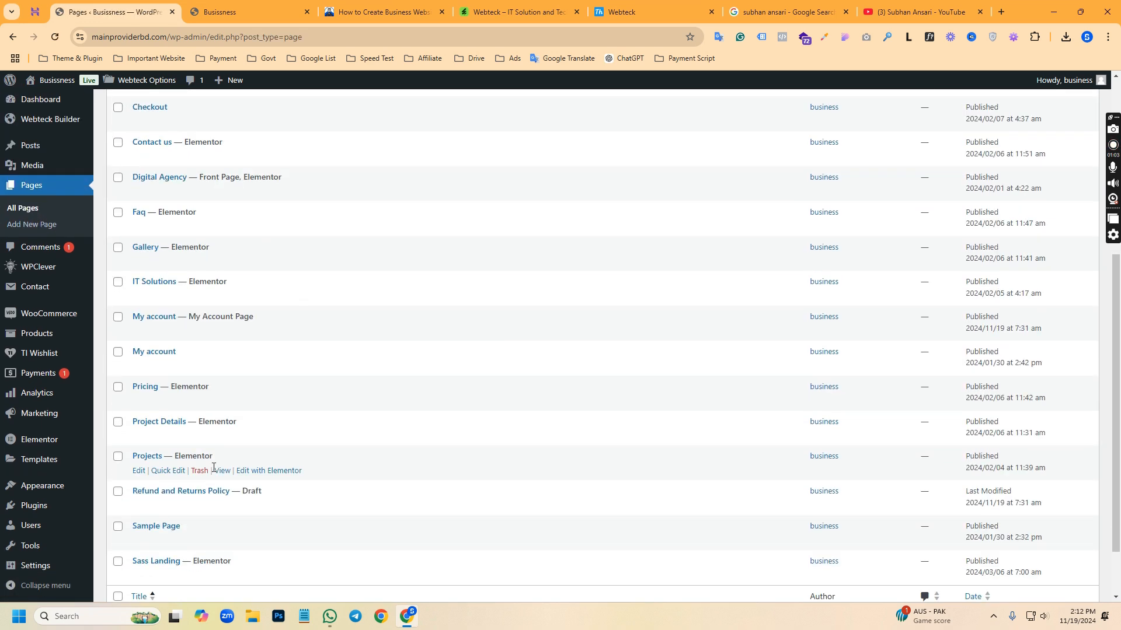
scroll(213, 495, "down", 2)
scroll(237, 234, "up", 2)
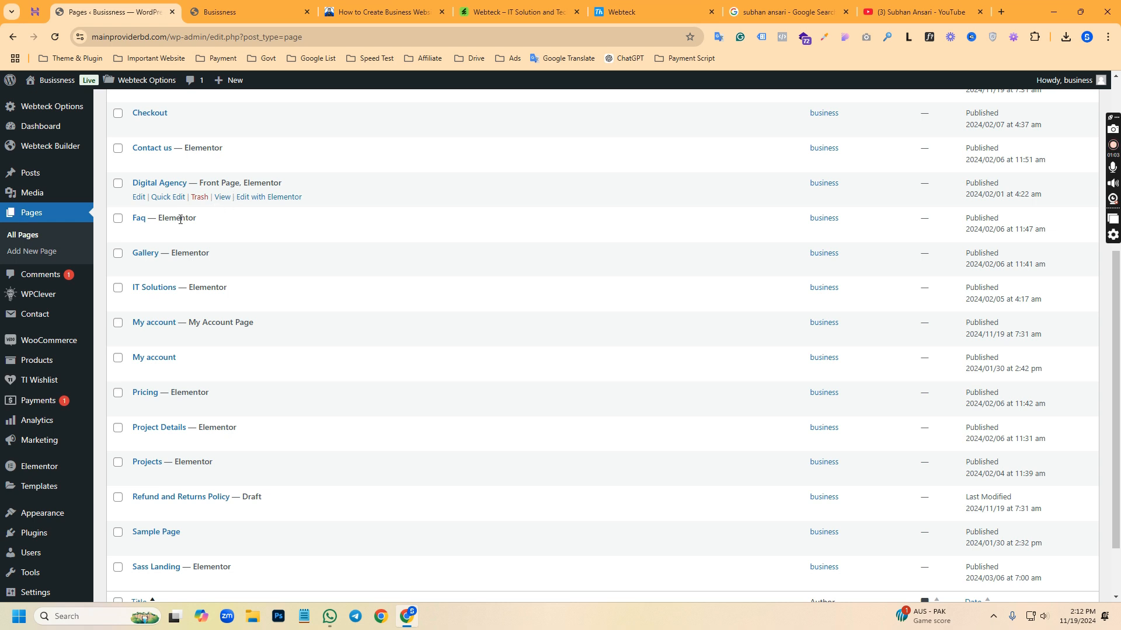
right_click(244, 202)
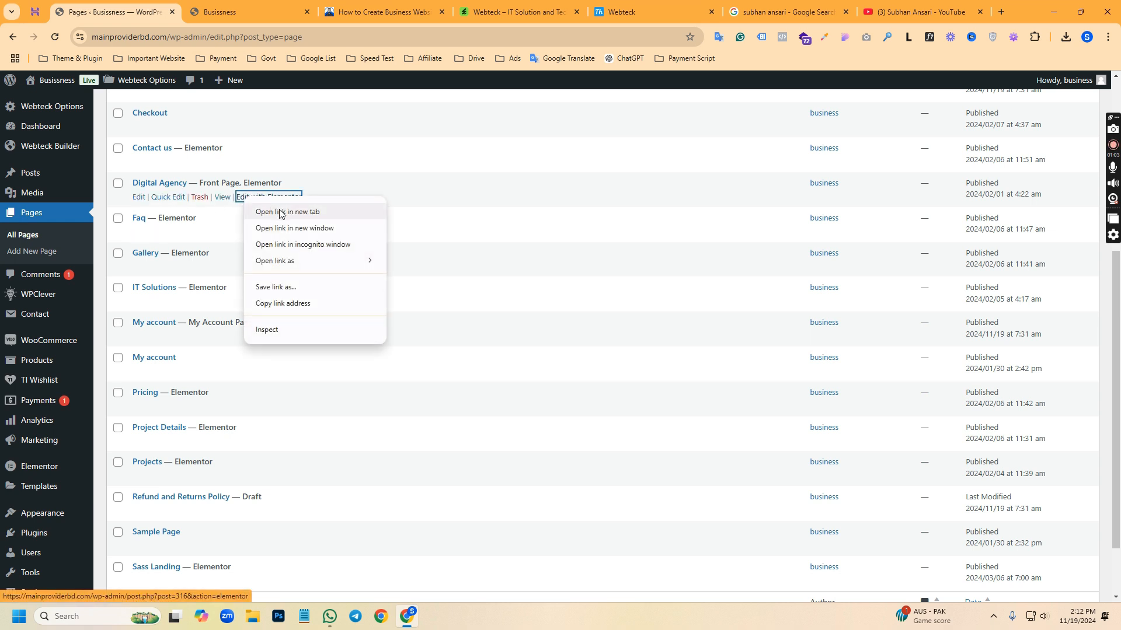
left_click(31, 82)
right_click(30, 81)
left_click(65, 93)
left_click(233, 12)
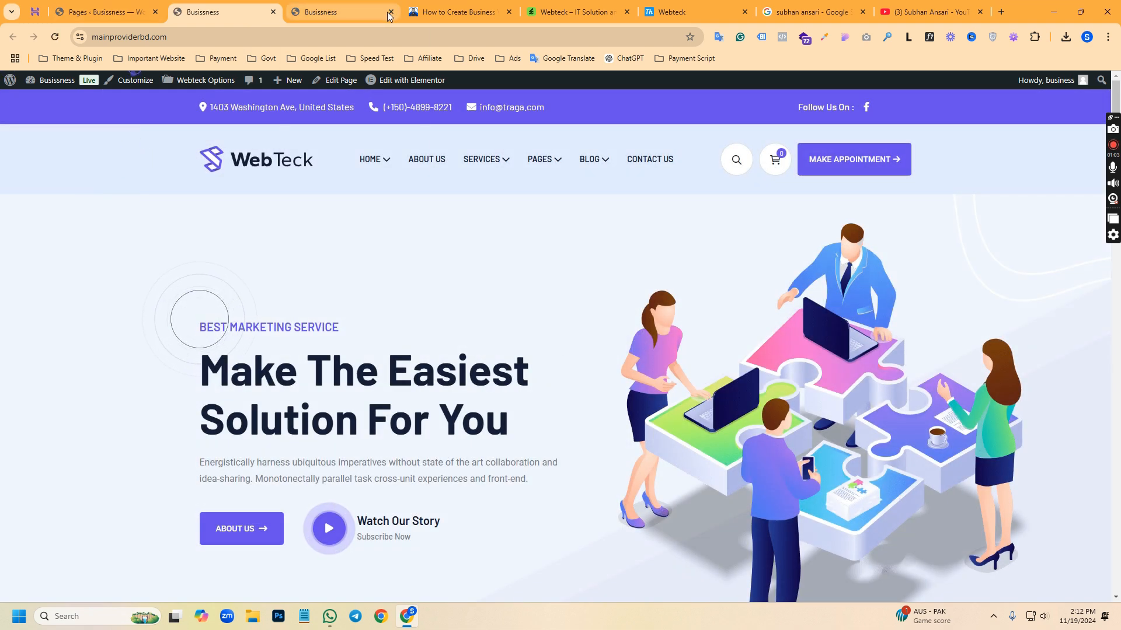
left_click(390, 12)
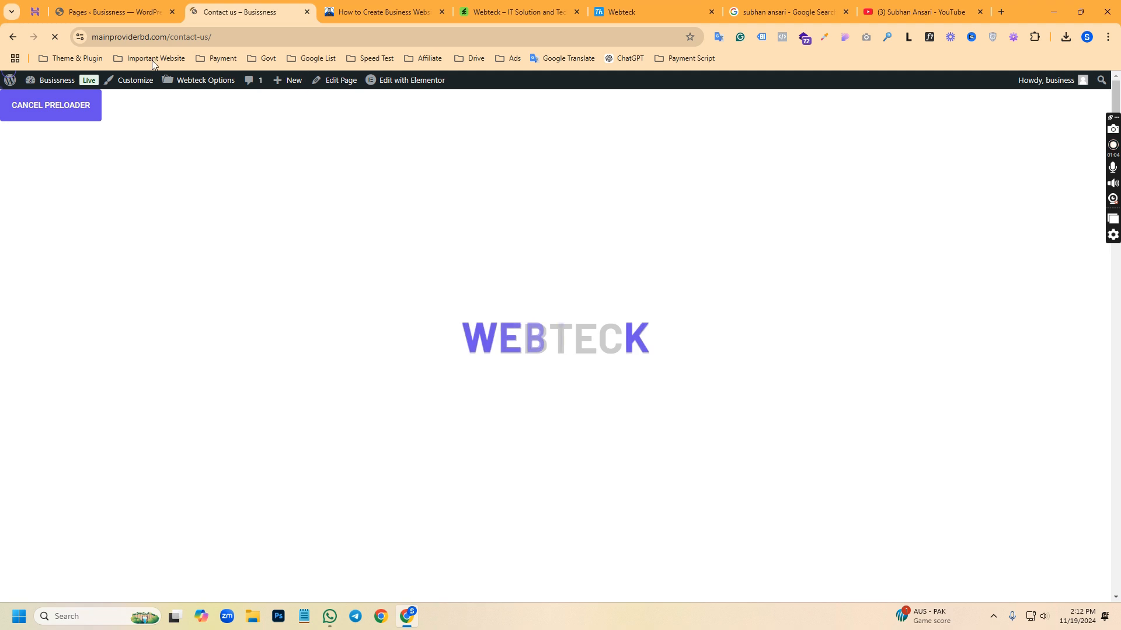
Examine the Contact us page, including its contact form and its options for editing with Elementor
mouse_move(412, 87)
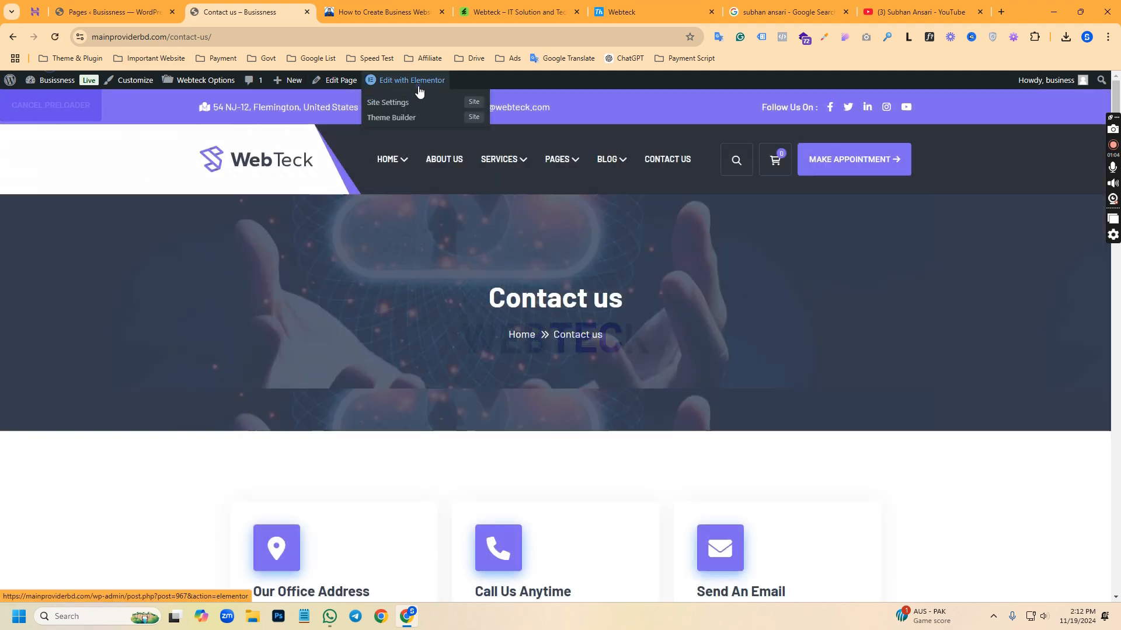
scroll(416, 393, "down", 10)
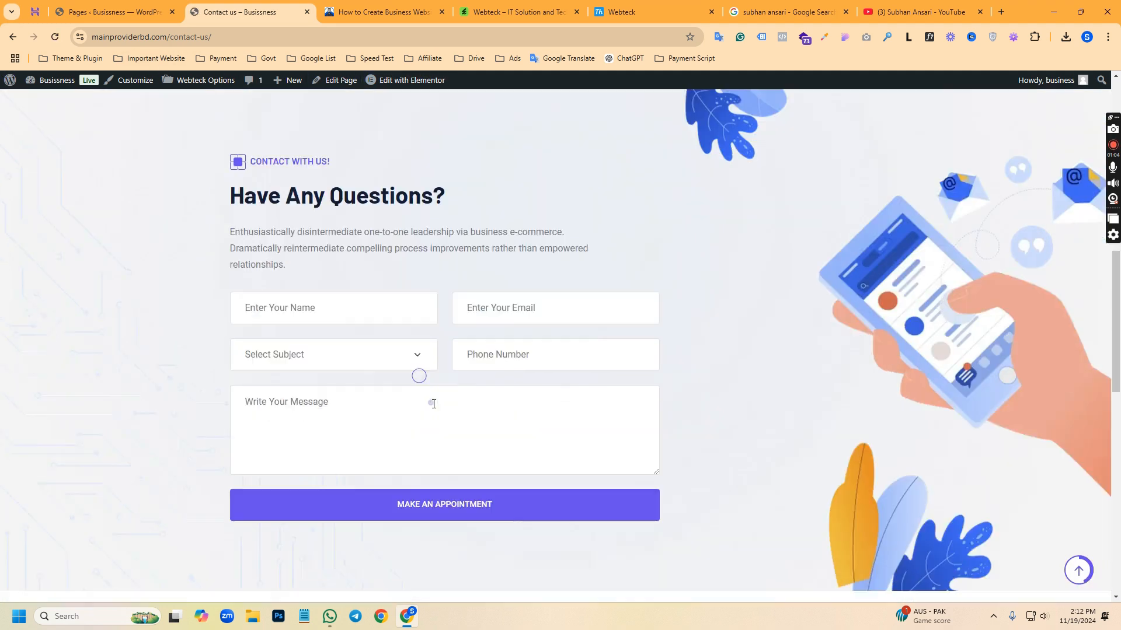
scroll(465, 404, "up", 10)
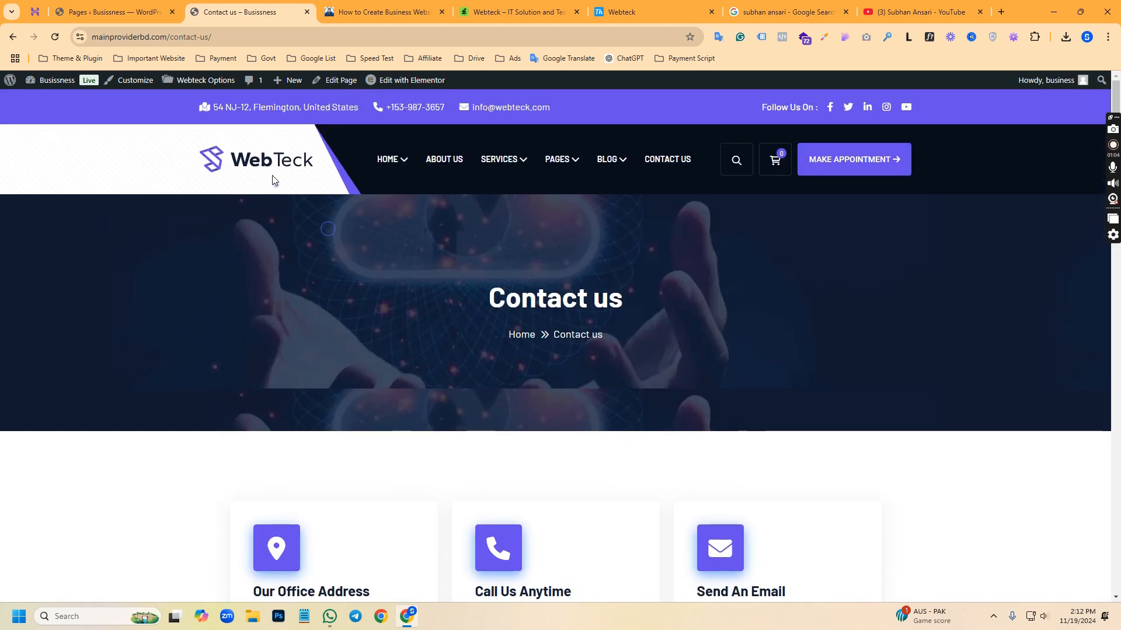
Open the Sass Landing version of the home page and examine its sections down the page
left_click(387, 164)
mouse_move(377, 166)
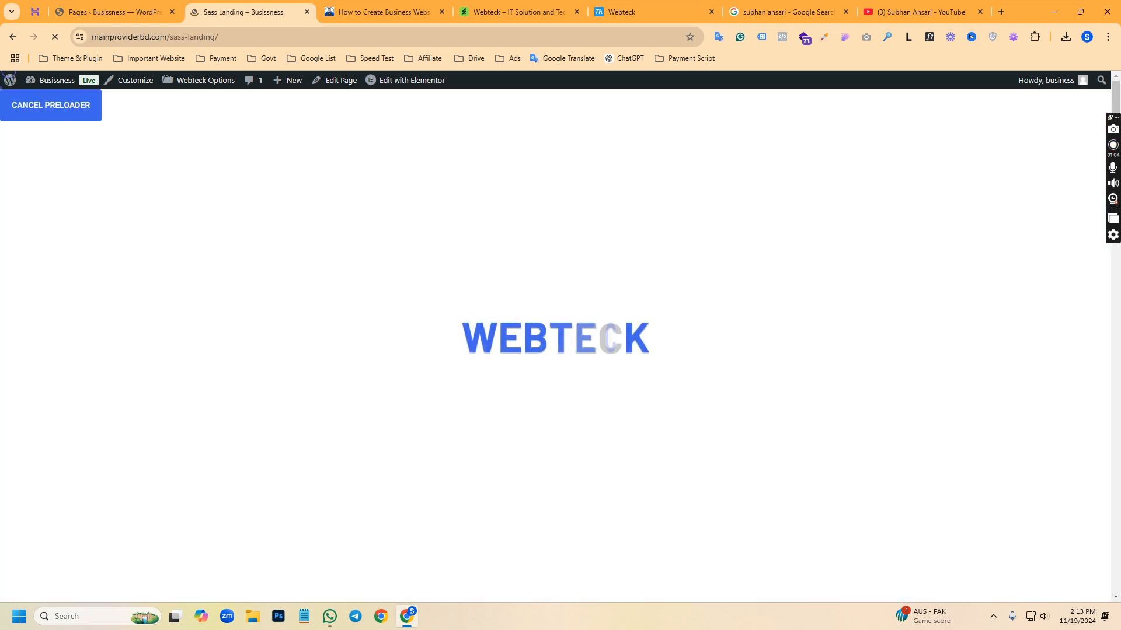
scroll(577, 366, "down", 5)
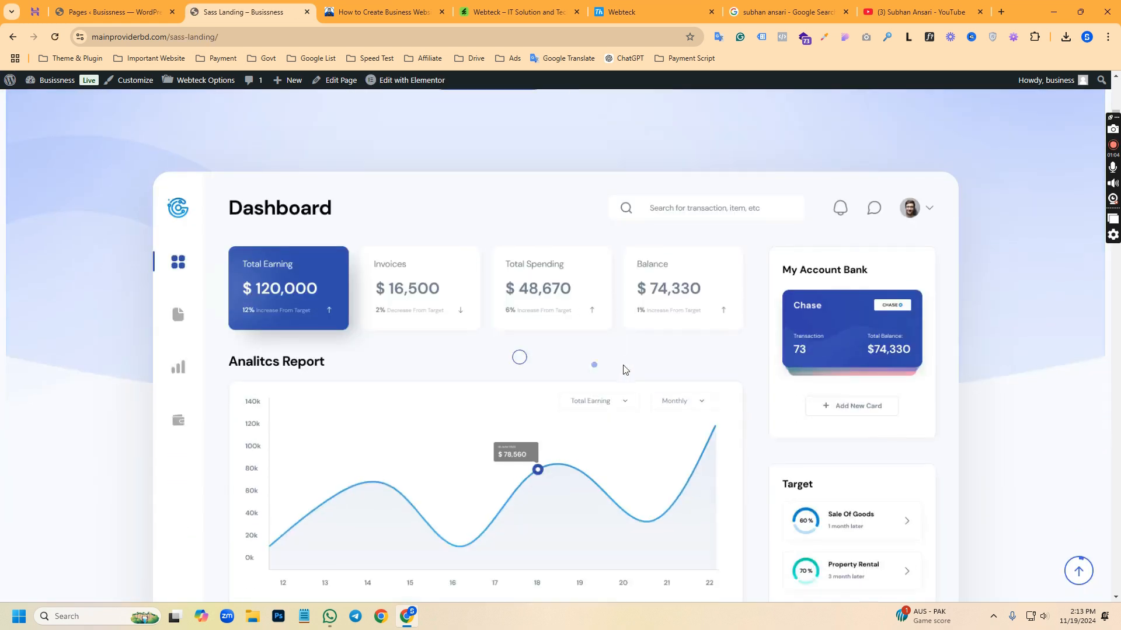
scroll(625, 369, "down", 20)
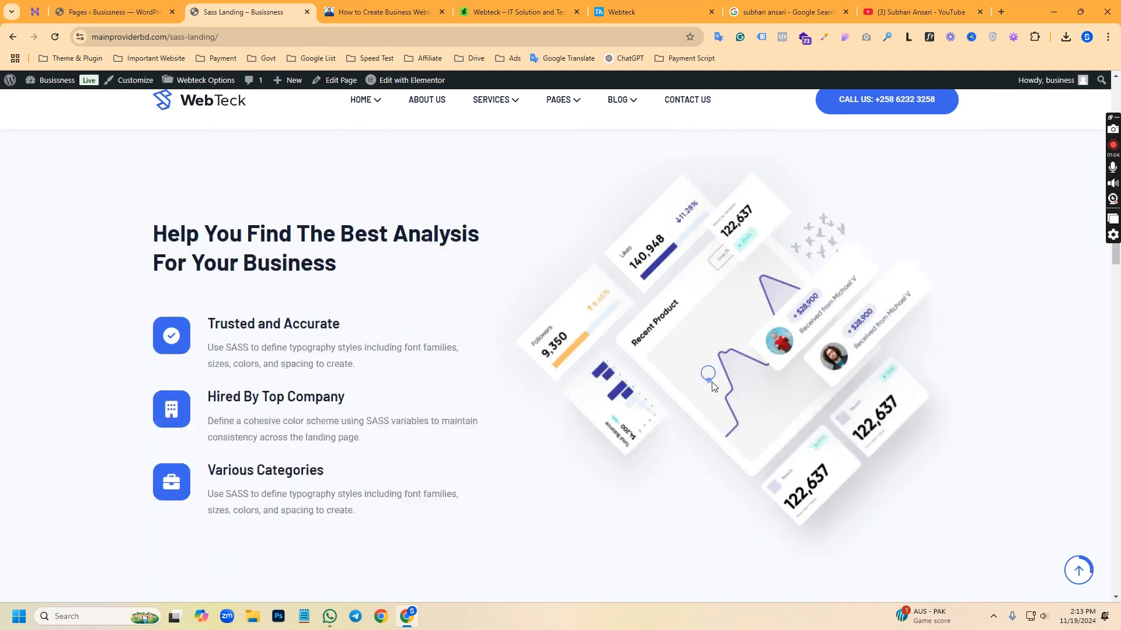
scroll(712, 387, "down", 20)
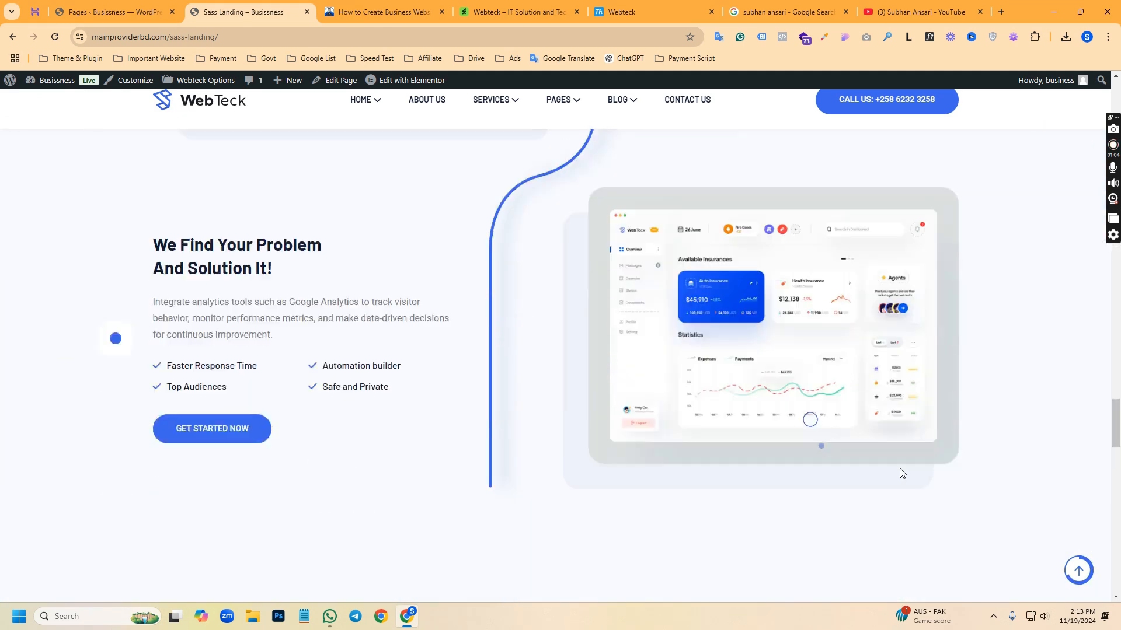
scroll(902, 473, "down", 8)
left_click_drag(1118, 469, 1070, 101)
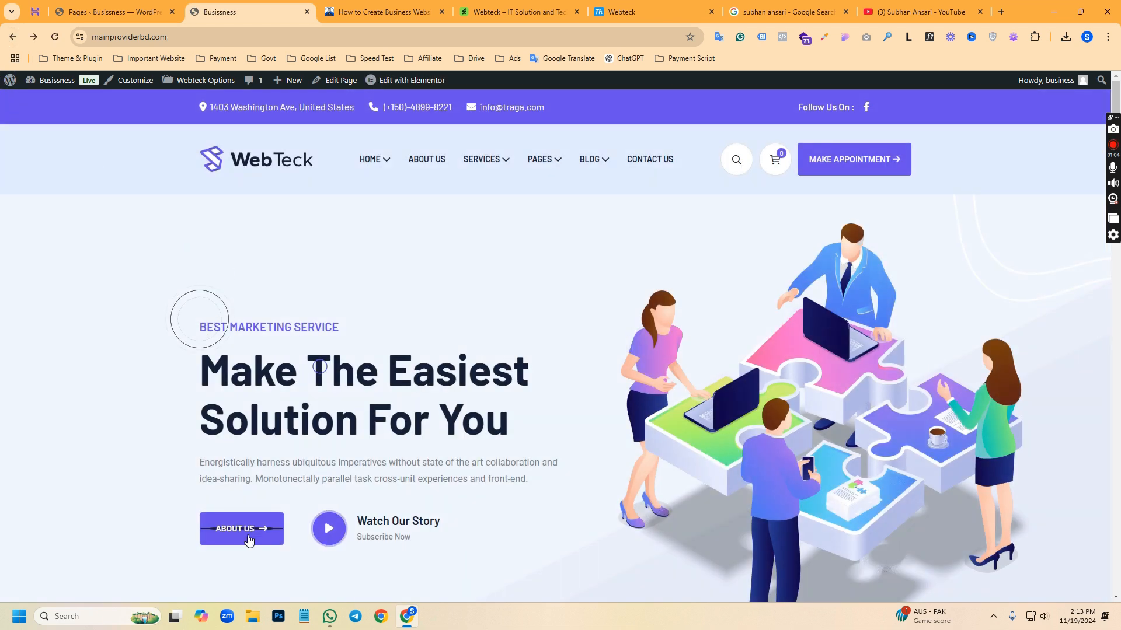
Return to the live homepage, open its Digital Agency page in the Elementor editor and skip the AI notification
left_click(111, 12)
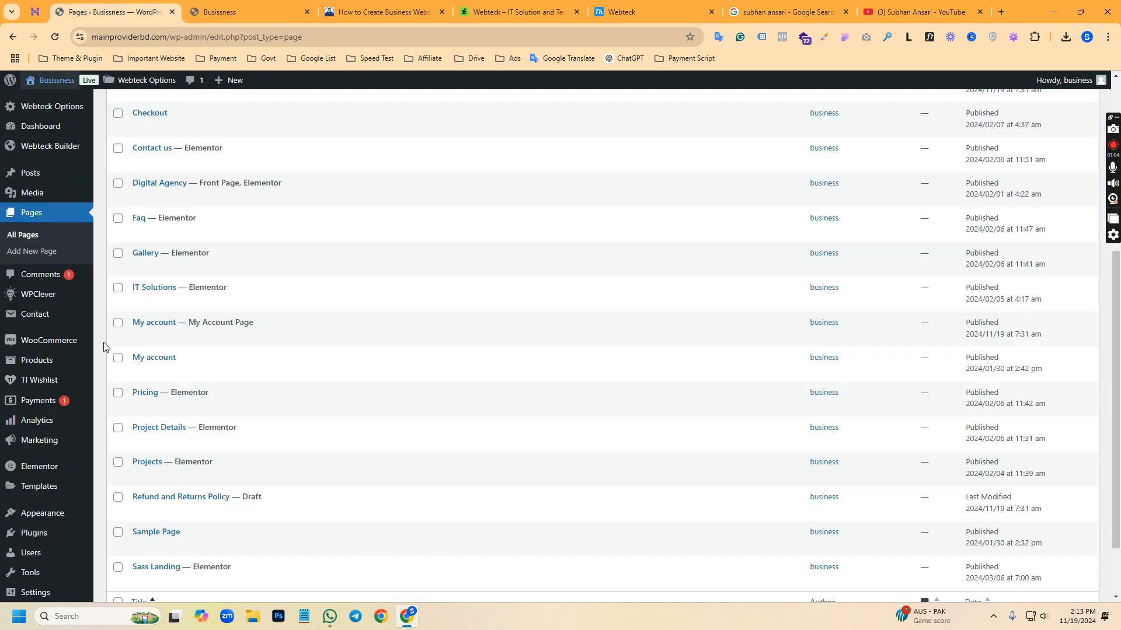
left_click(242, 7)
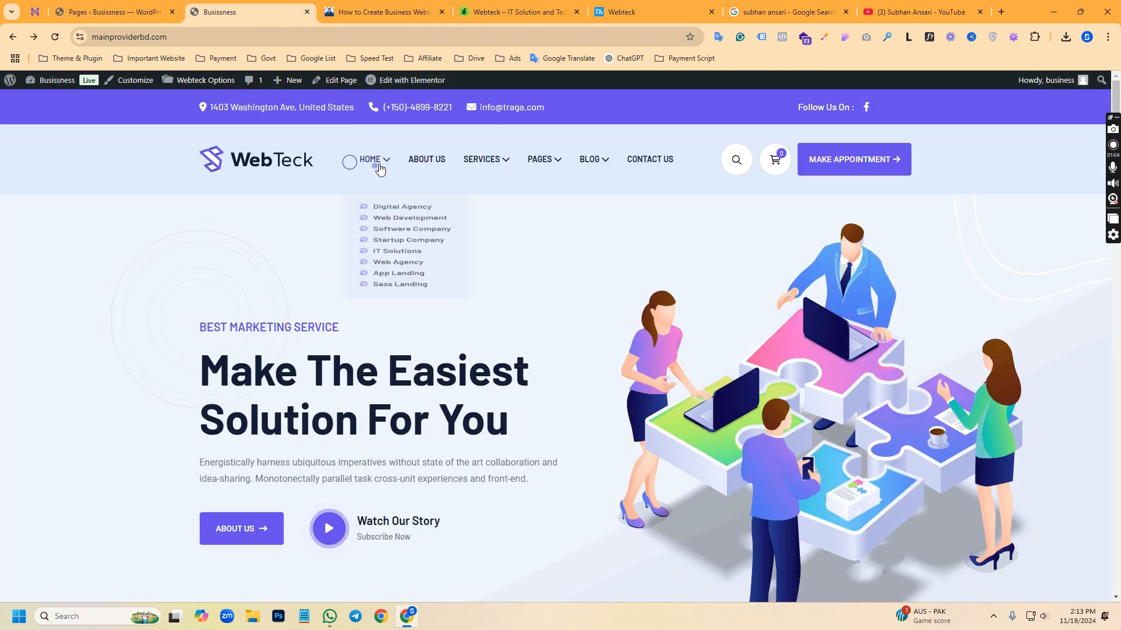
left_click(403, 82)
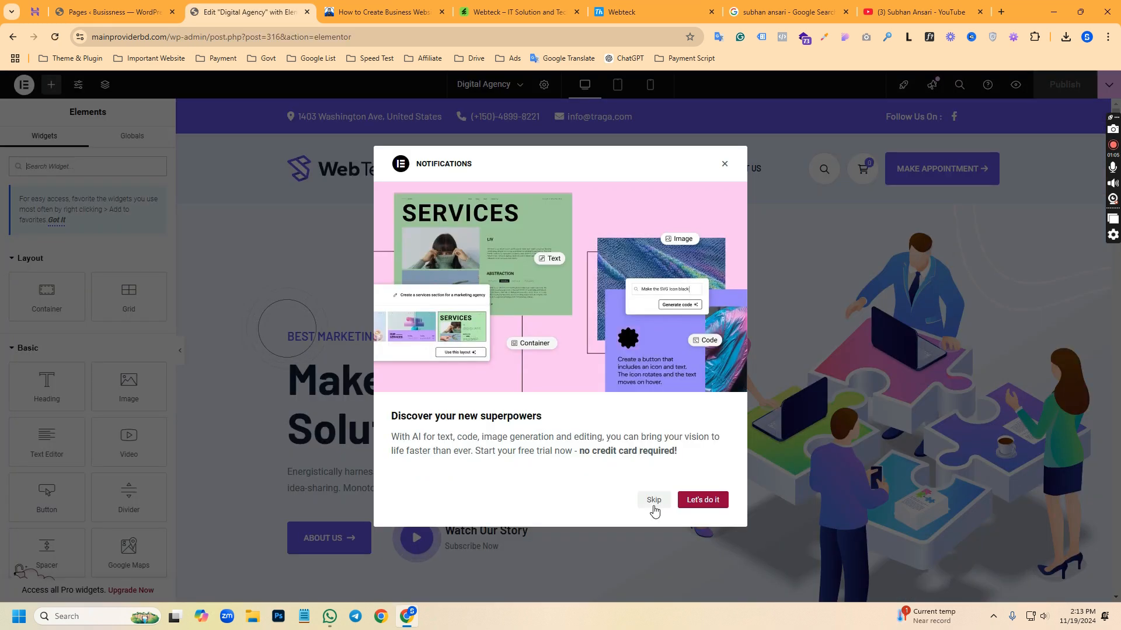
left_click(654, 500)
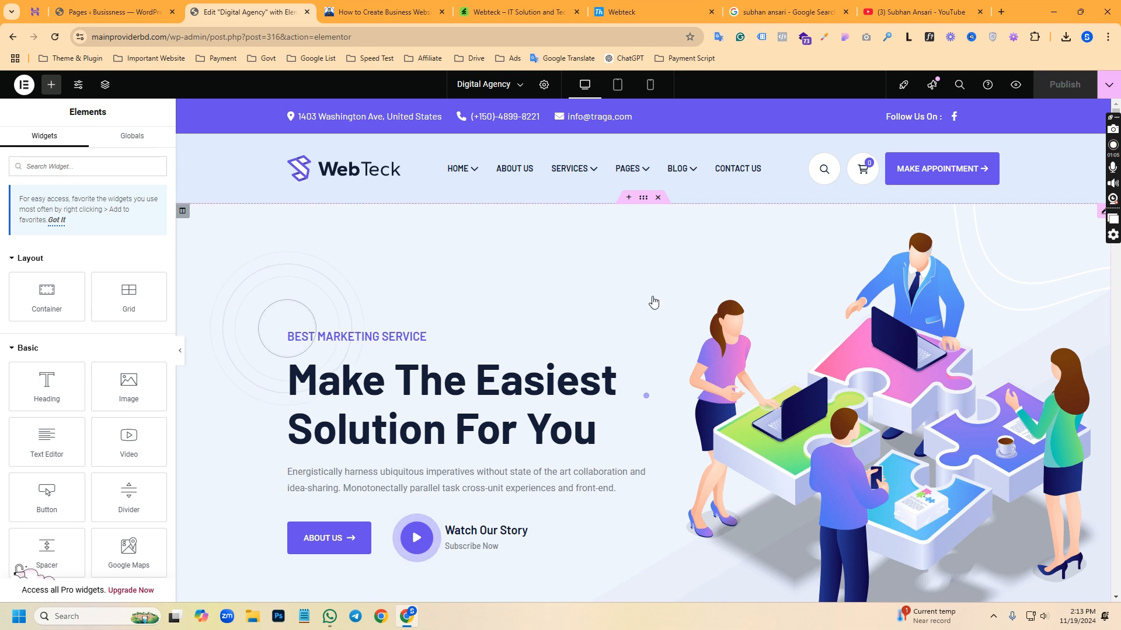
Open the settings of the hero banner widget on the Digital Agency page
scroll(465, 320, "down", 2)
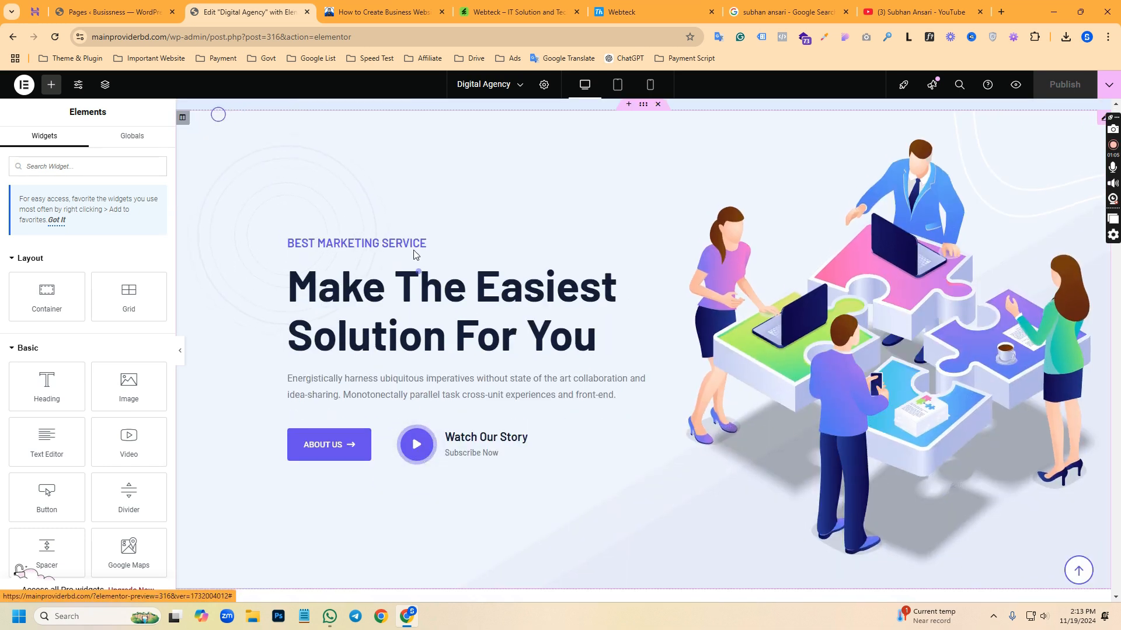
scroll(860, 336, "up", 1)
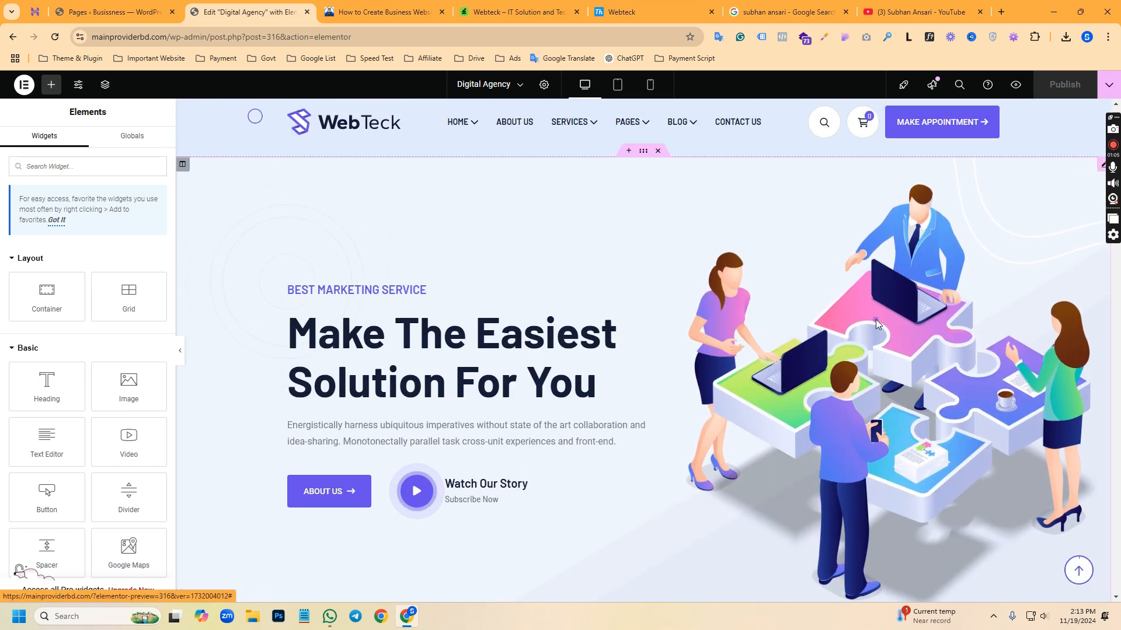
left_click(875, 320)
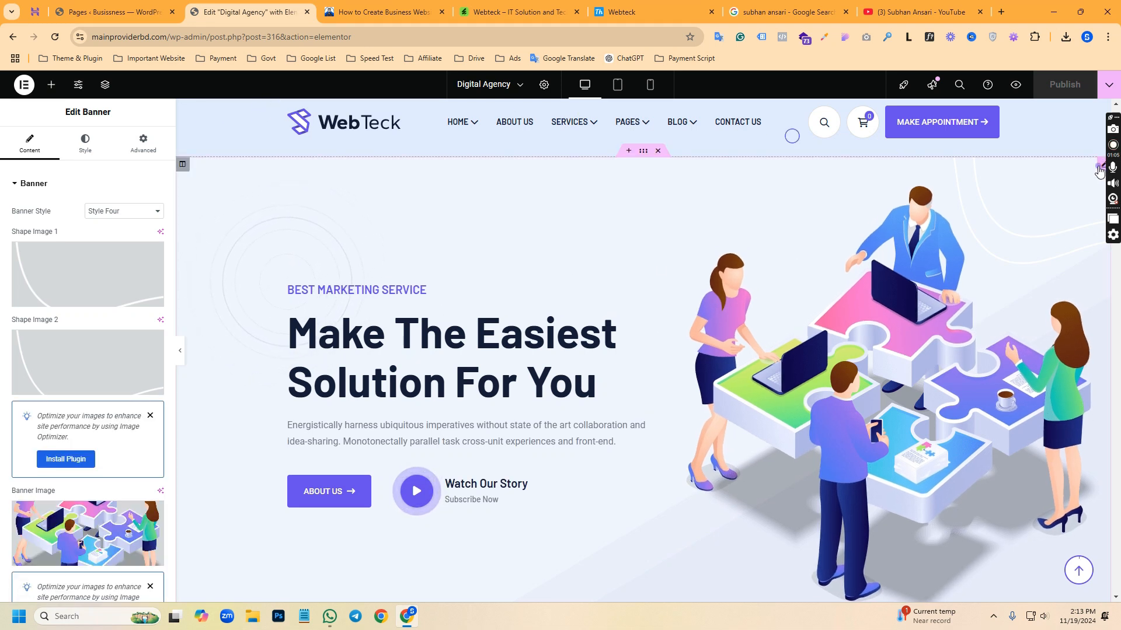
Check where a replacement for the Banner Image can be uploaded, and close the media window without choosing a file
scroll(76, 386, "down", 3)
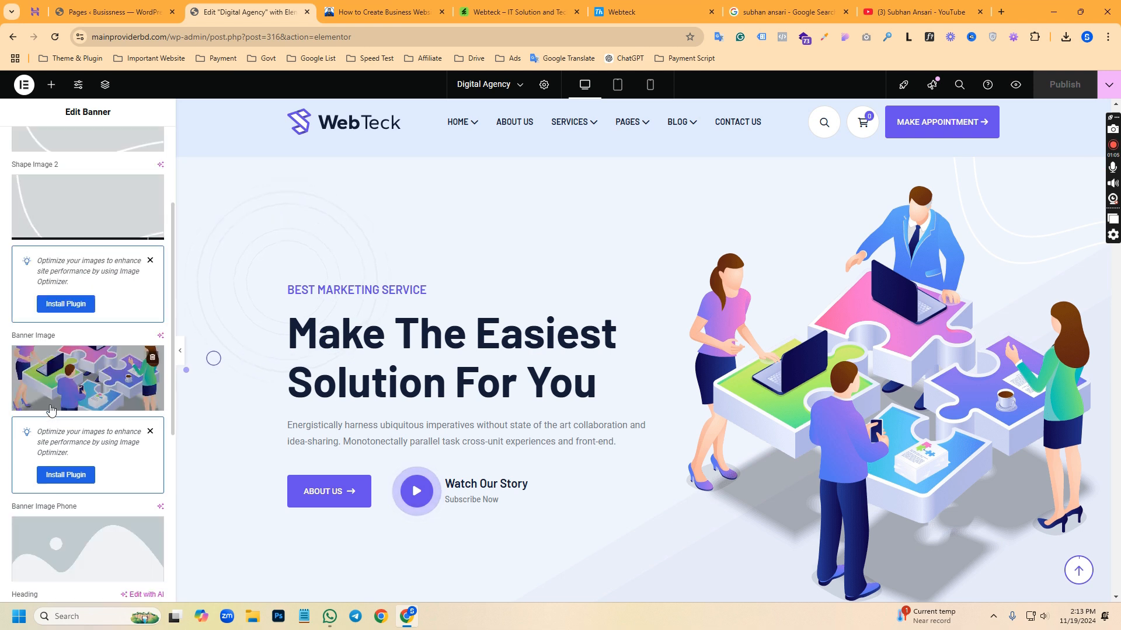
left_click(84, 378)
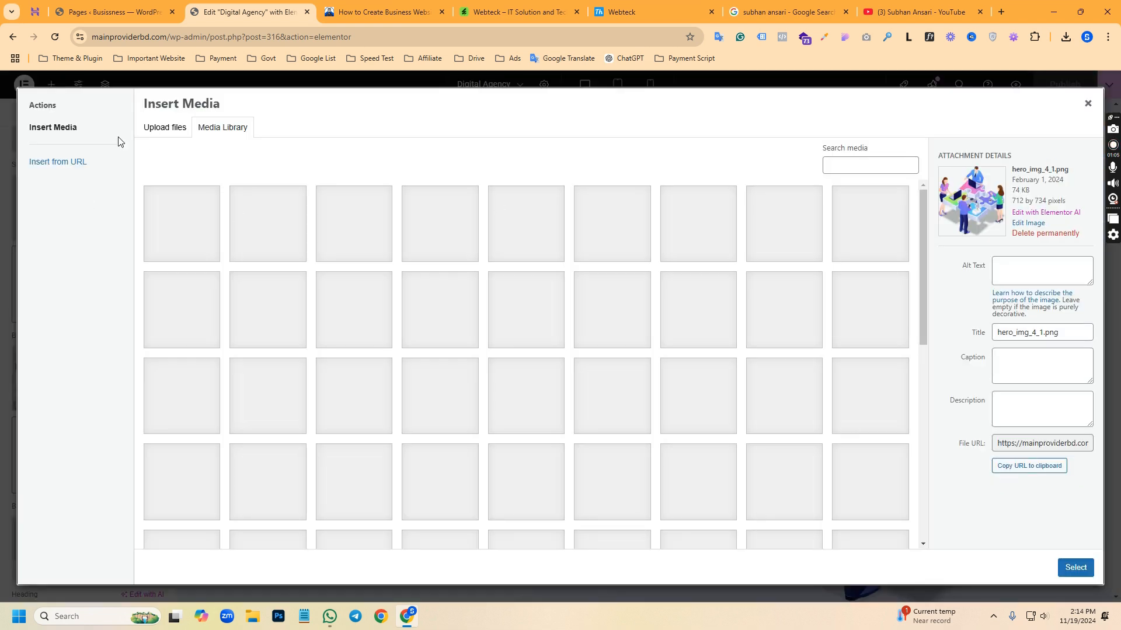
left_click(147, 131)
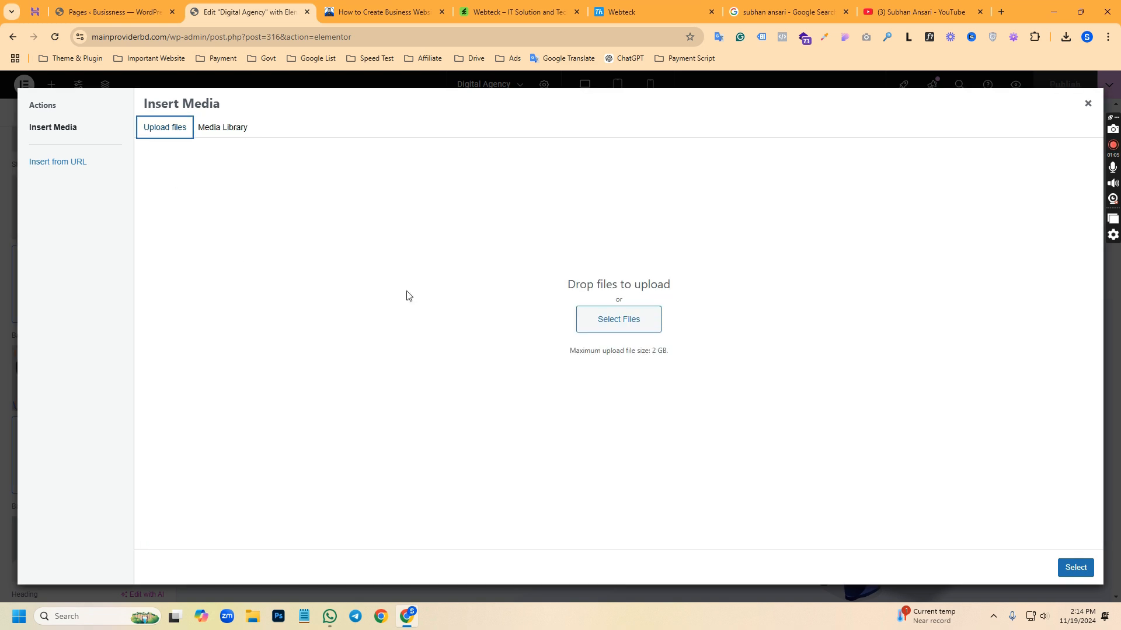
left_click(1087, 105)
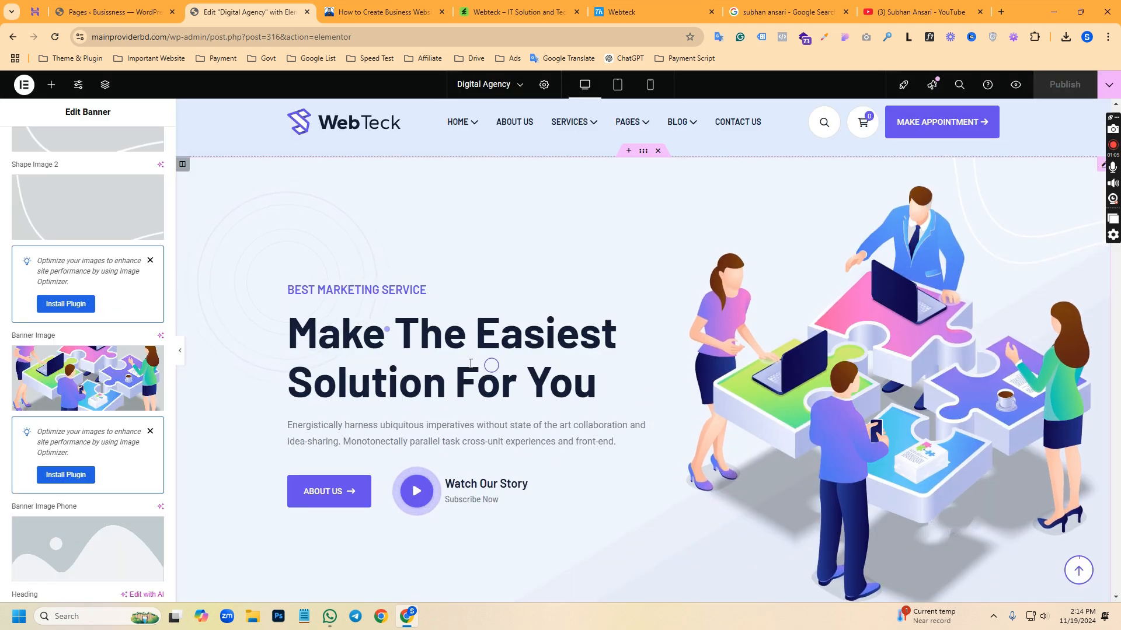
Change the hero banner's Heading text to "Best Digital Marketing Service"
scroll(67, 437, "down", 6)
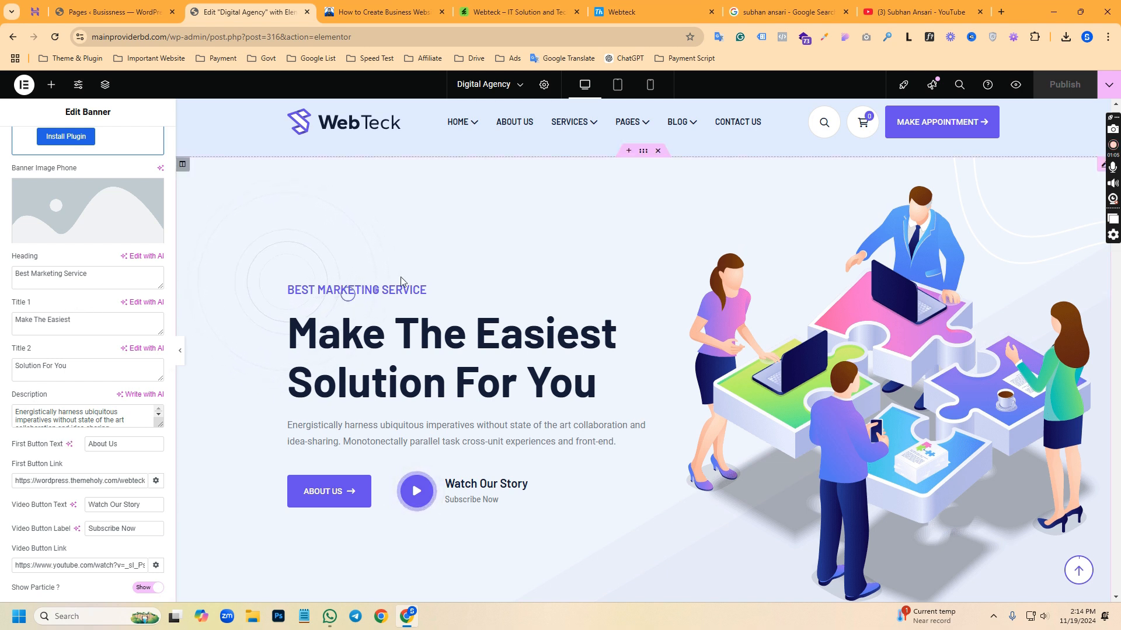
left_click_drag(70, 283, 0, 286)
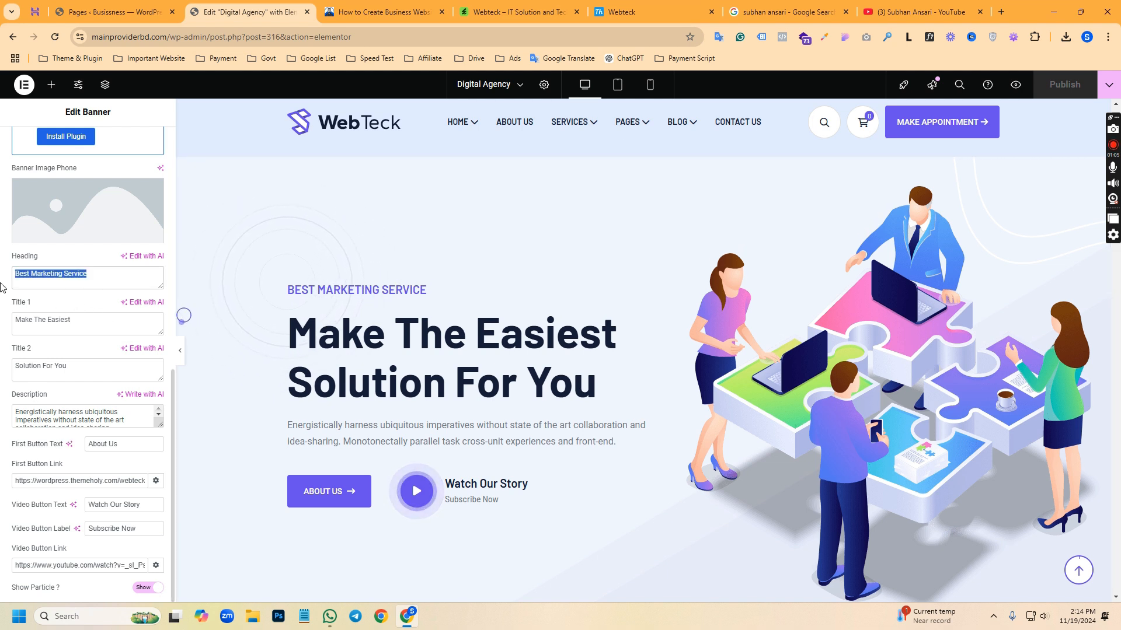
left_click(22, 281)
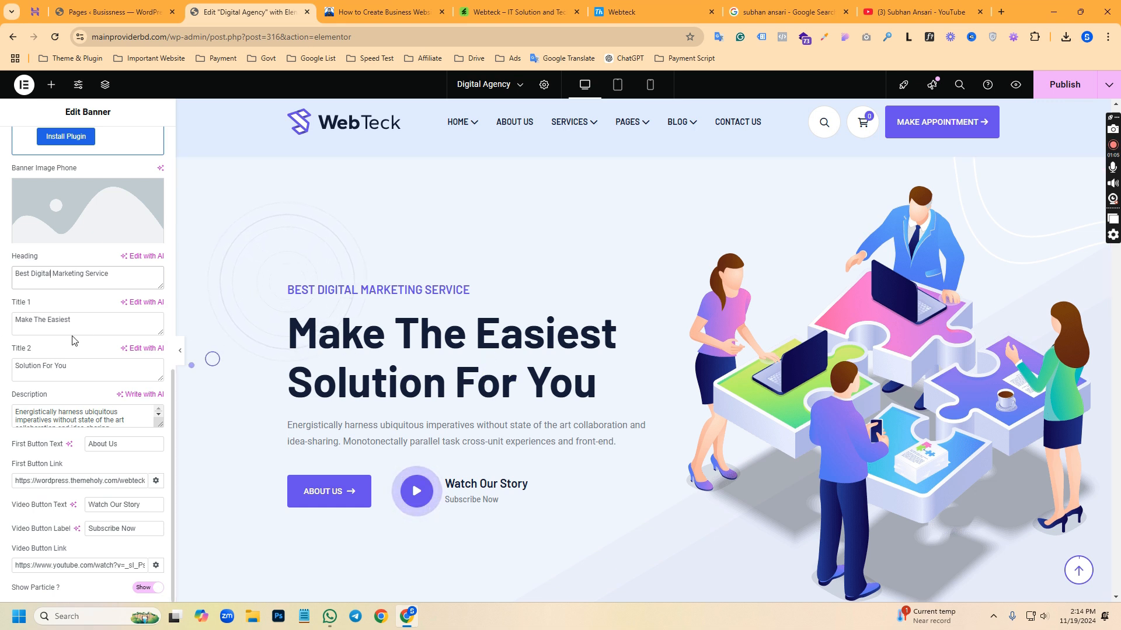
Replace the banner's First Button Link with # and select the Video Button Link address
left_click_drag(92, 369, 3, 374)
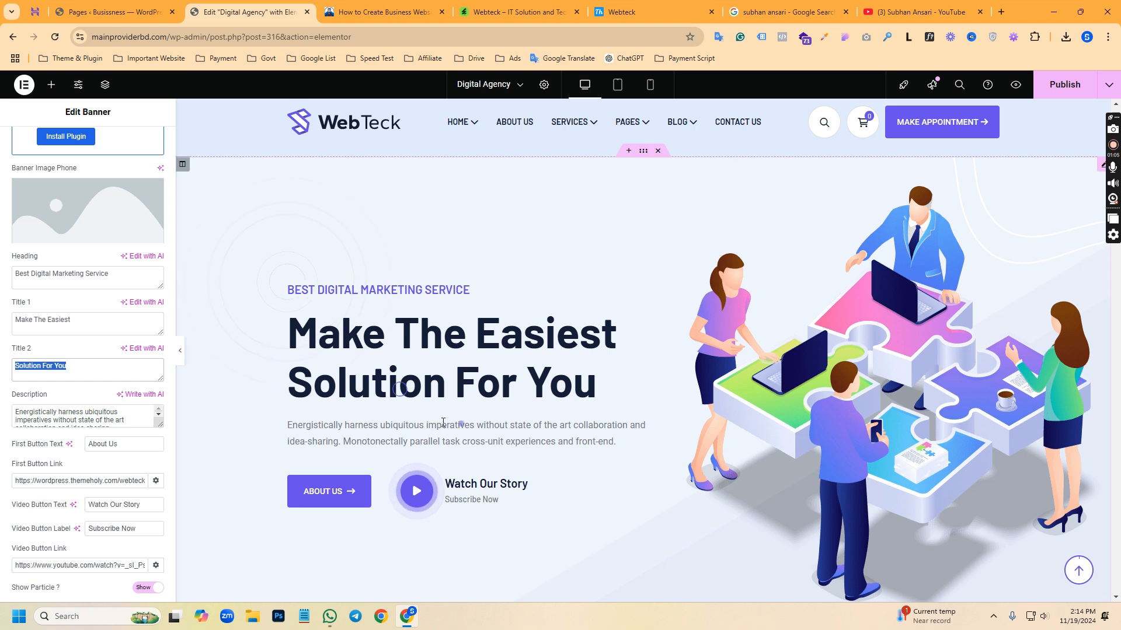
scroll(318, 493, "down", 1)
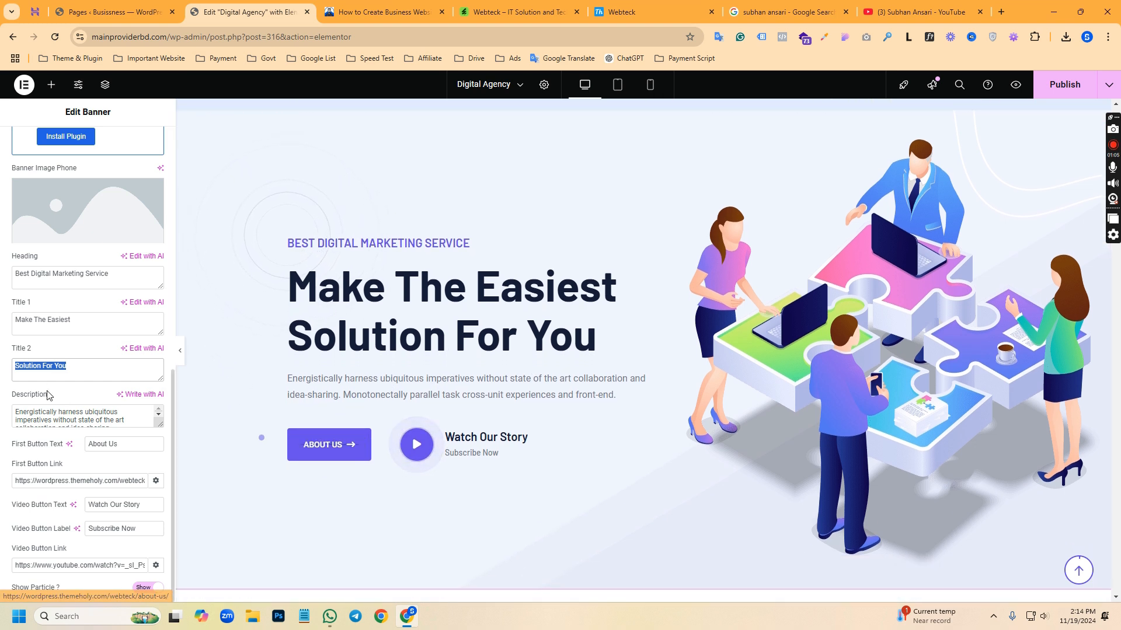
left_click(116, 480)
key("ctrl+a")
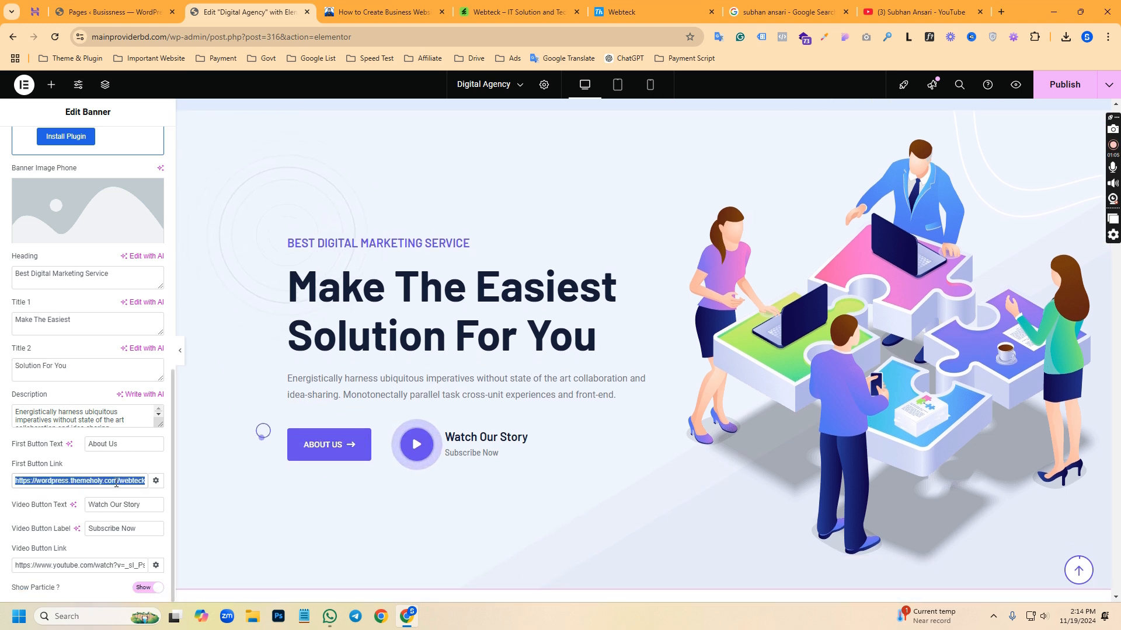
type("#")
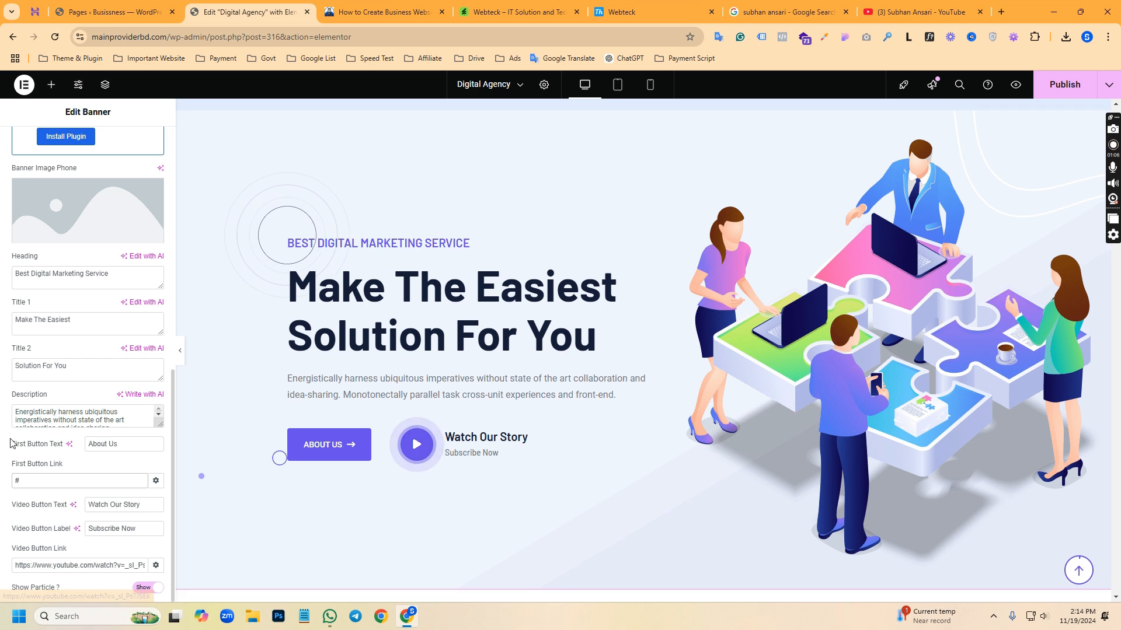
left_click(78, 565)
key("ctrl+a")
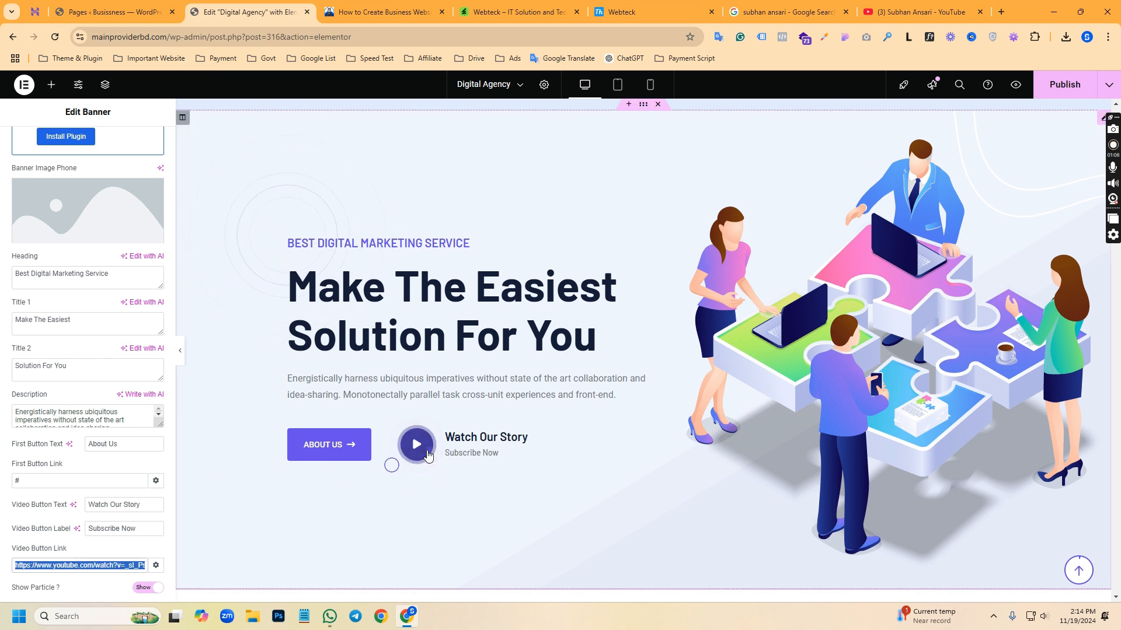
Open the About section's title widget and review its subtitle and description text fields
scroll(211, 599, "down", 5)
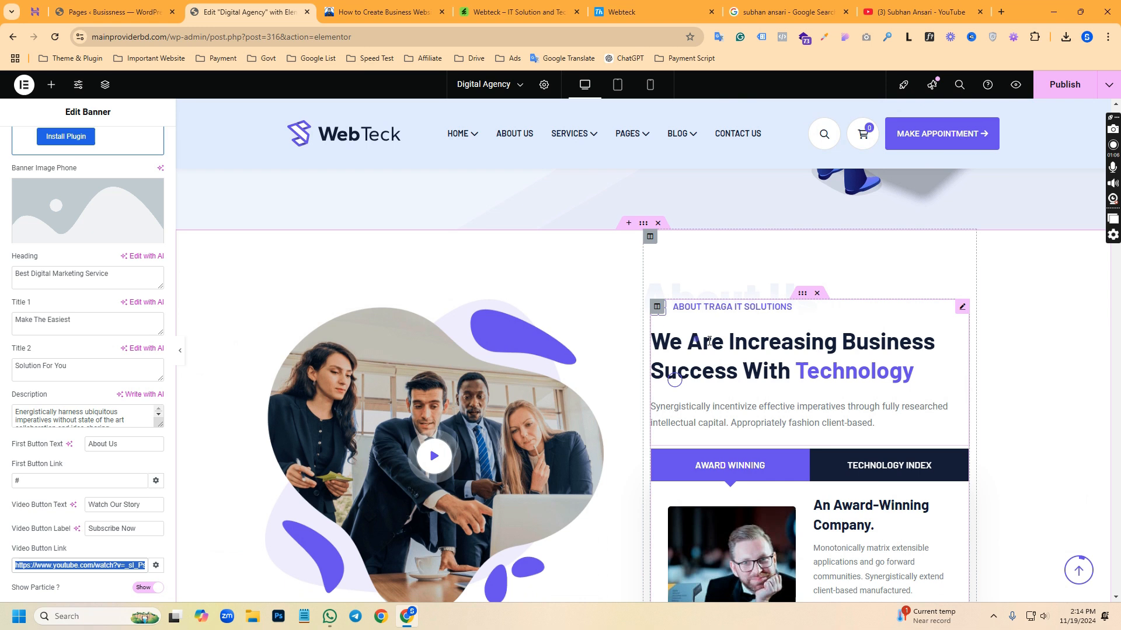
left_click(885, 349)
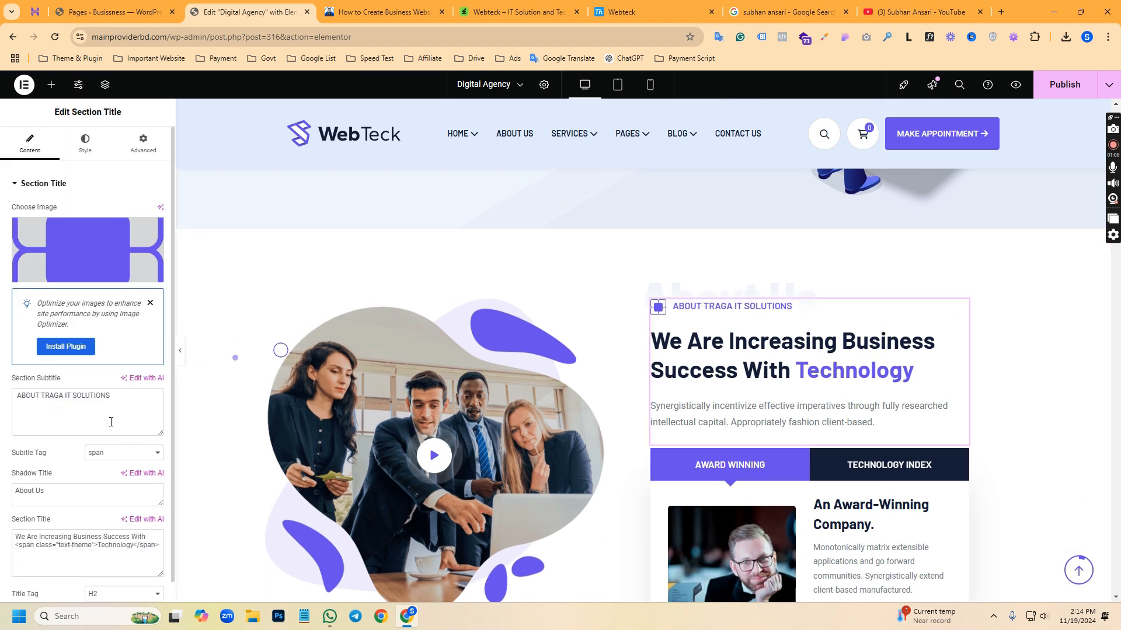
left_click_drag(119, 398, 49, 399)
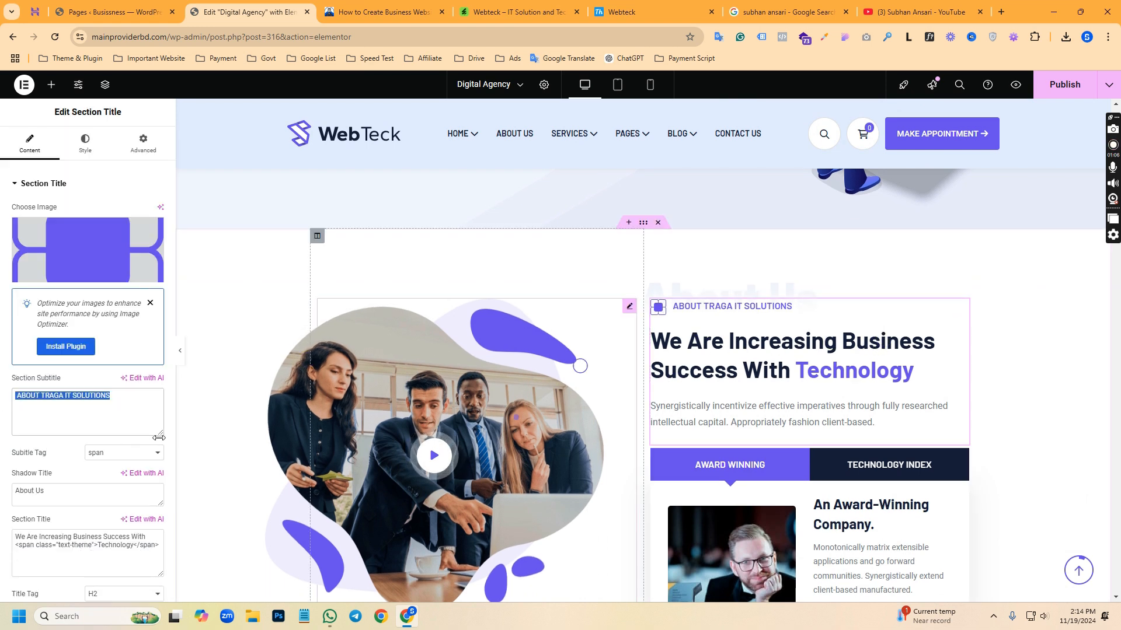
scroll(65, 437, "down", 2)
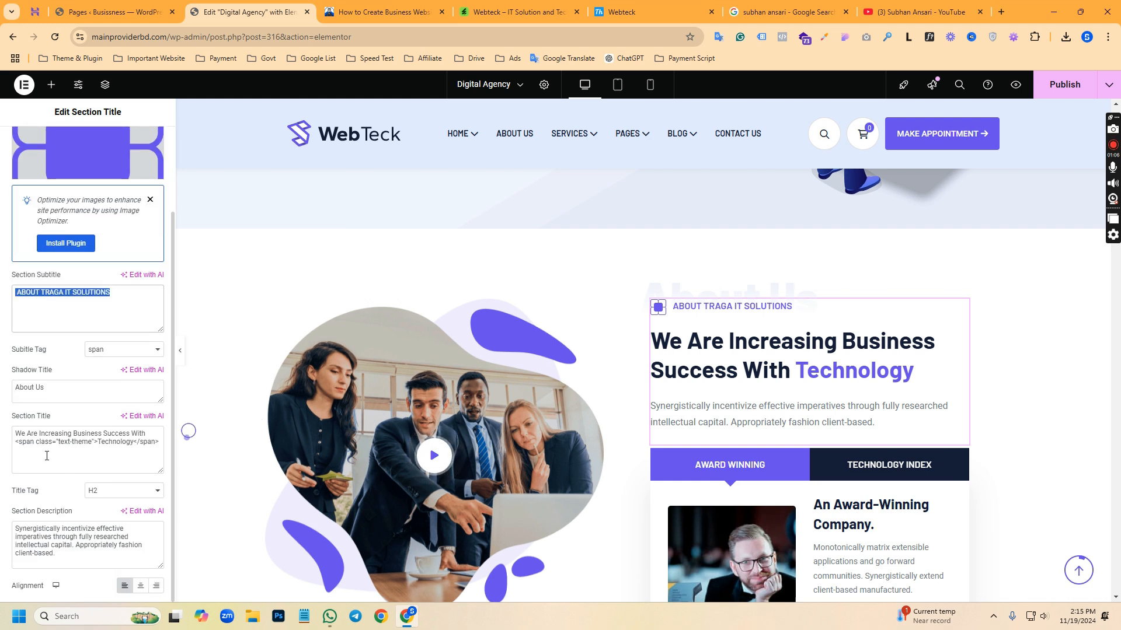
left_click_drag(65, 561, 8, 530)
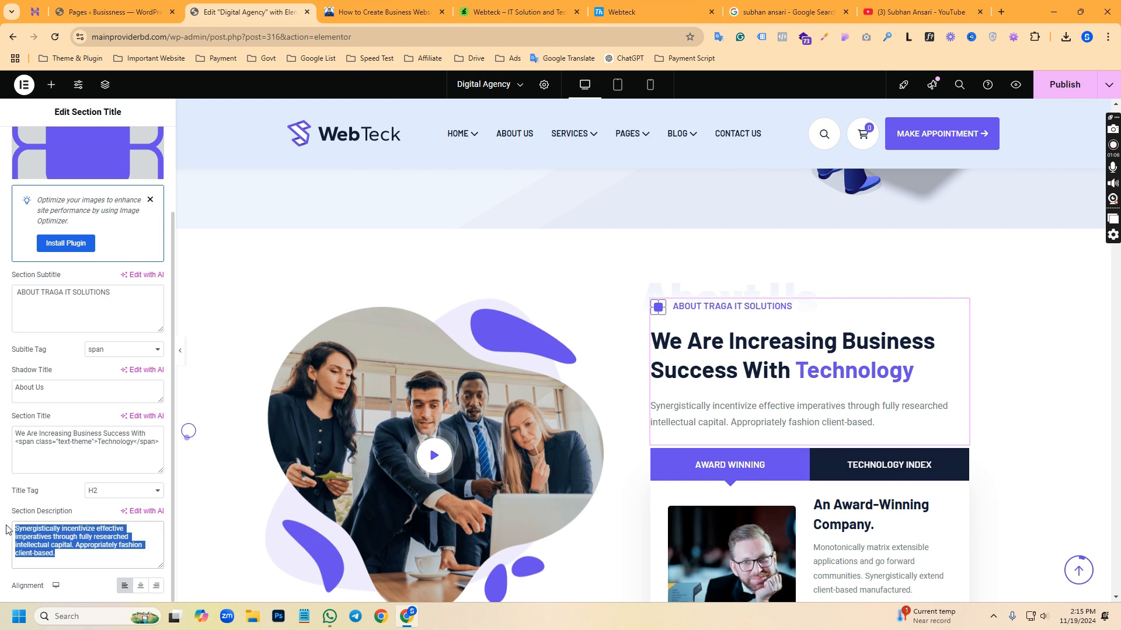
scroll(91, 415, "up", 2)
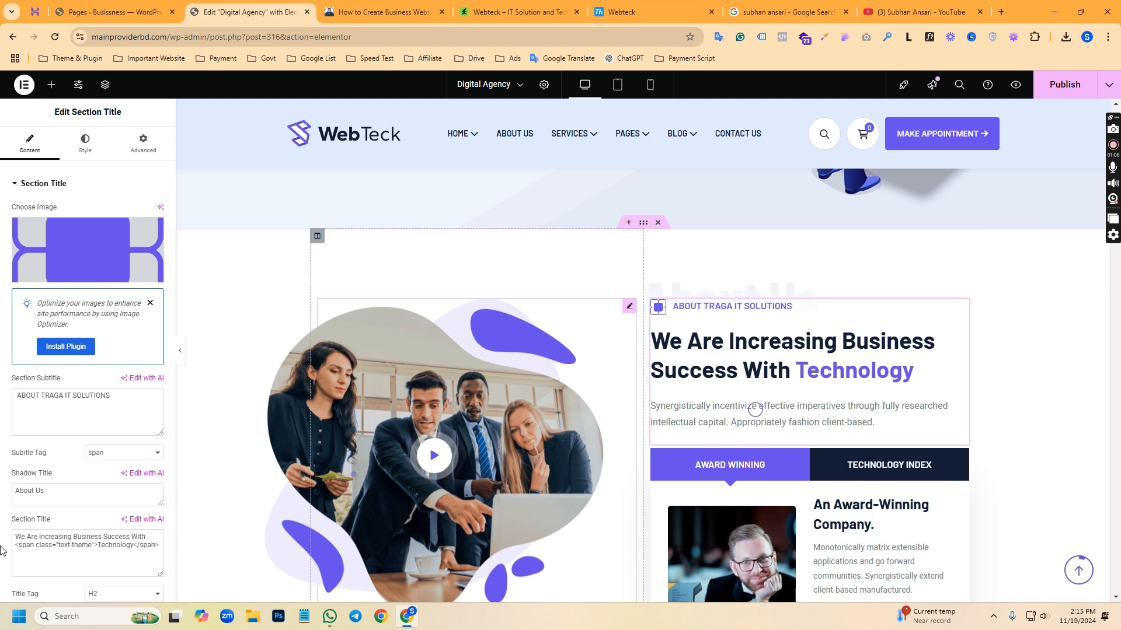
Set the About section's description color to near-black in the widget's Description Style and publish the page
left_click(65, 155)
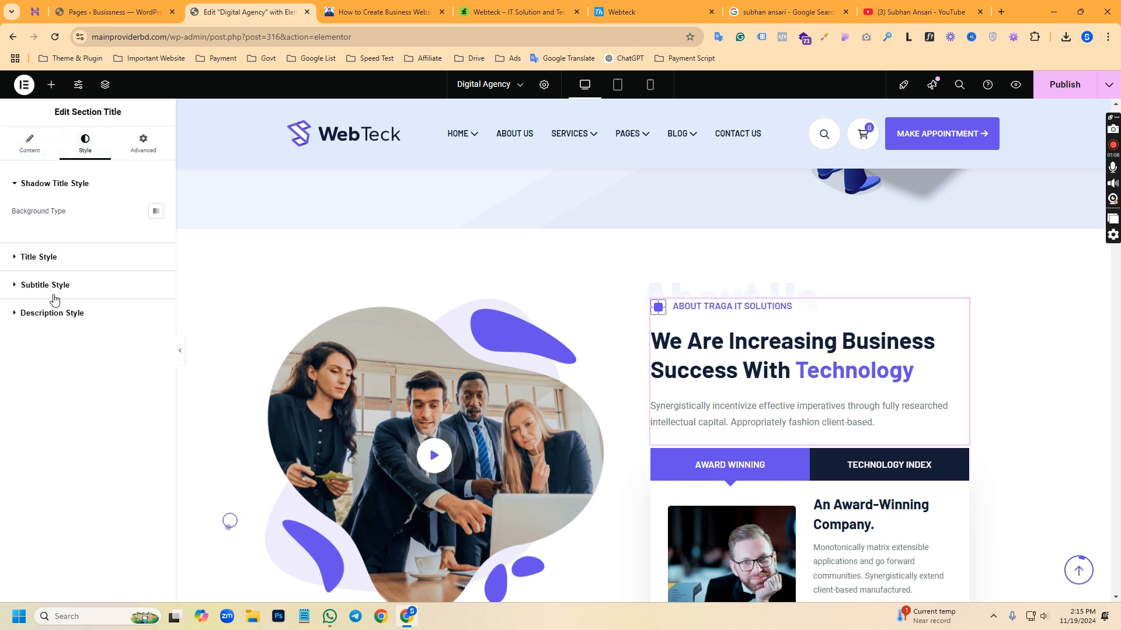
left_click(78, 316)
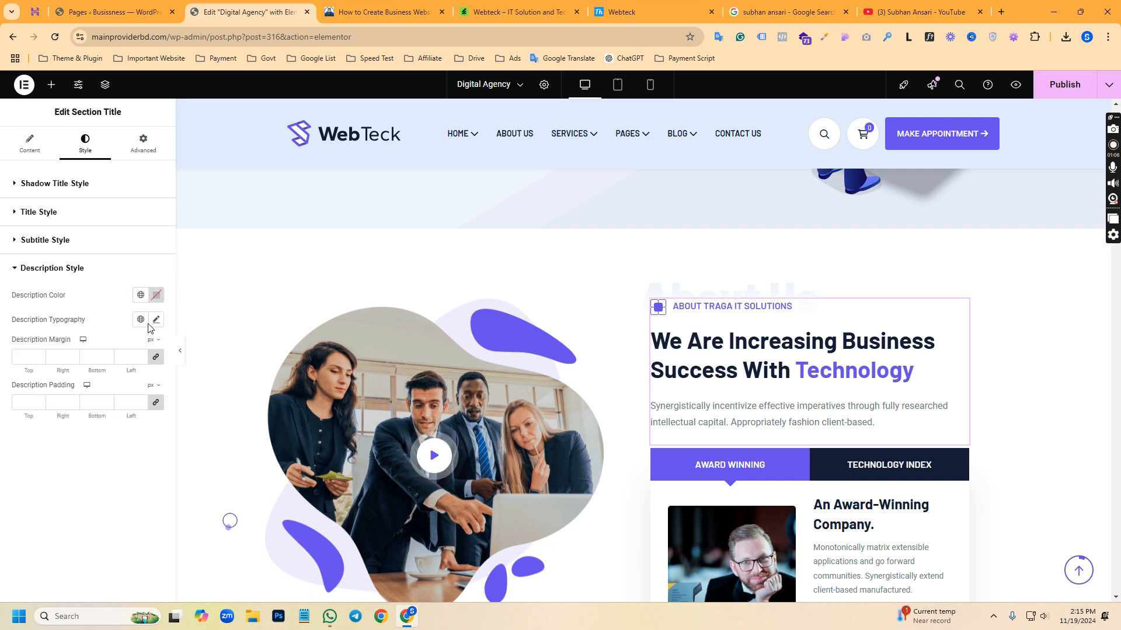
left_click(155, 295)
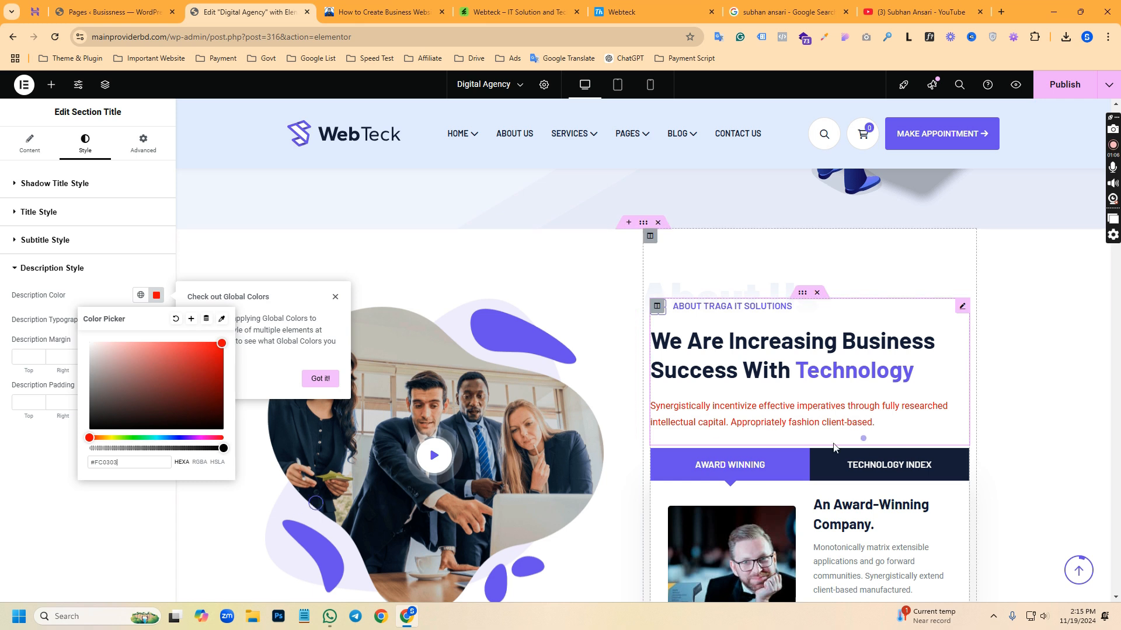
mouse_move(221, 344)
left_mouse_down()
mouse_move(163, 393)
mouse_move(226, 431)
mouse_move(112, 439)
mouse_move(237, 348)
left_mouse_up()
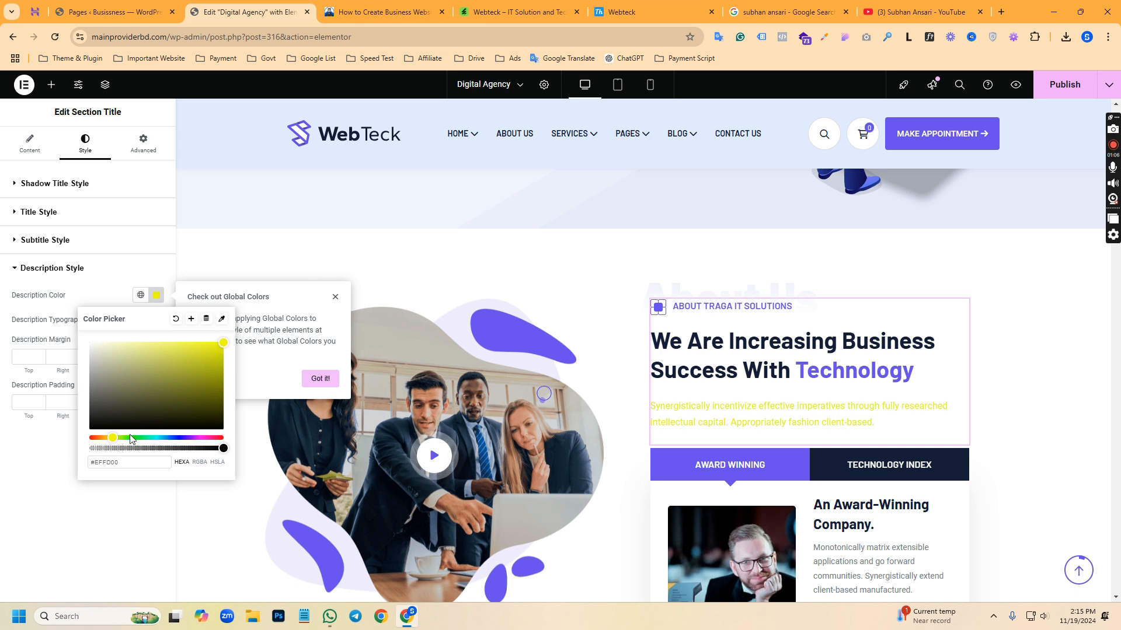
left_click_drag(111, 439, 109, 439)
left_click_drag(155, 393, 212, 355)
left_click_drag(116, 420, 223, 428)
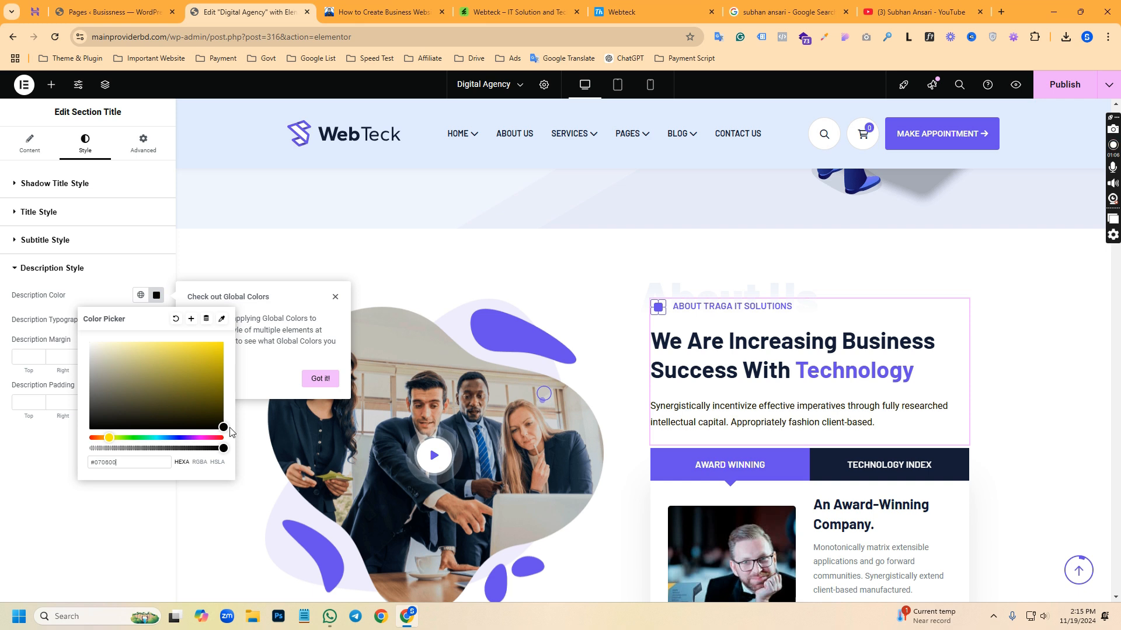
left_click(138, 568)
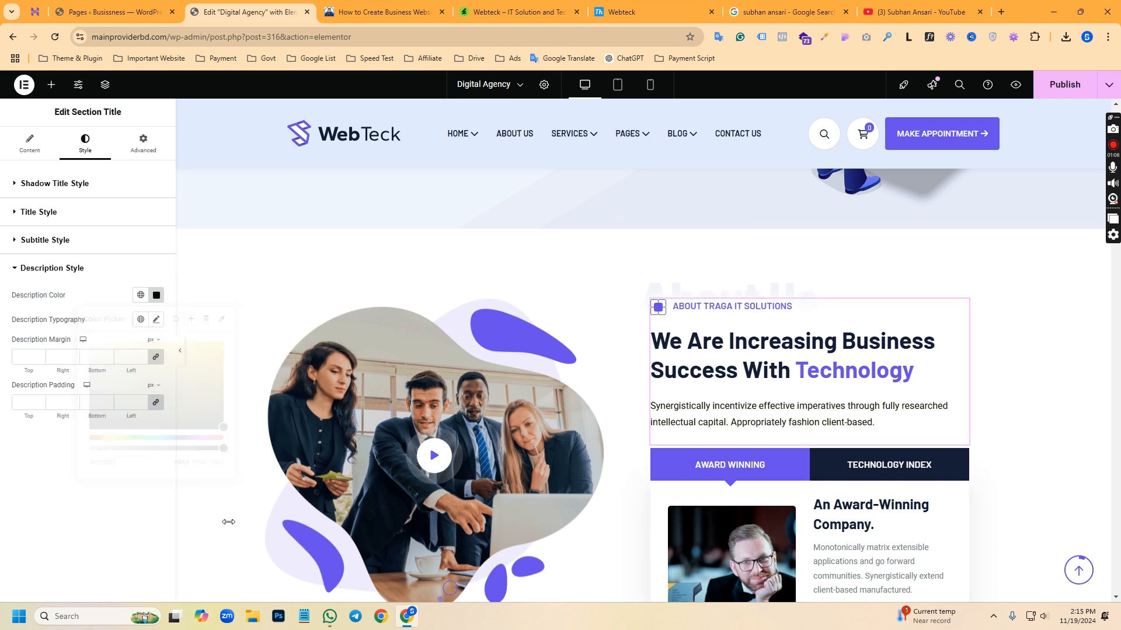
left_click(1071, 86)
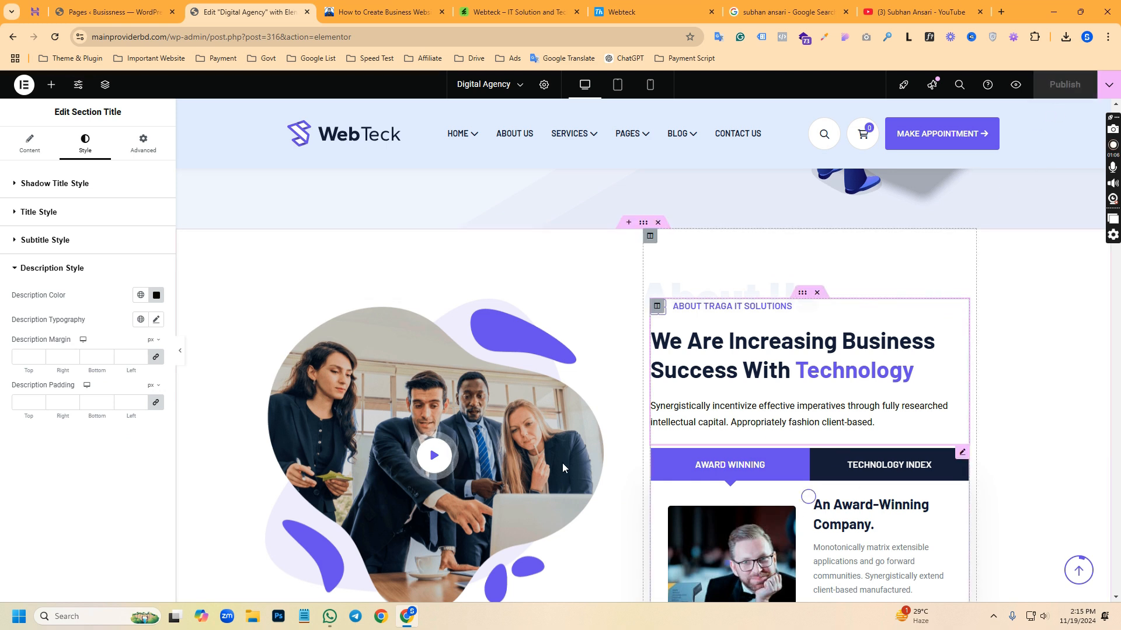
Open the About section's video box settings and copy the link address of the Hostinger domain and hosting video on the YouTube channel
scroll(543, 455, "down", 1)
scroll(530, 446, "down", 2)
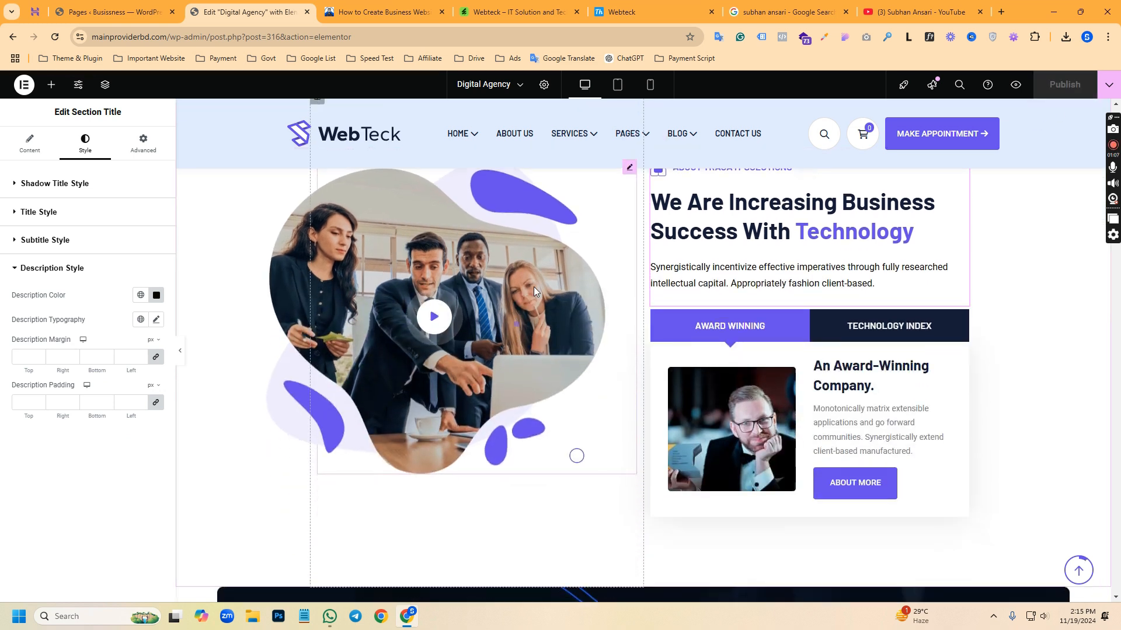
left_click(459, 278)
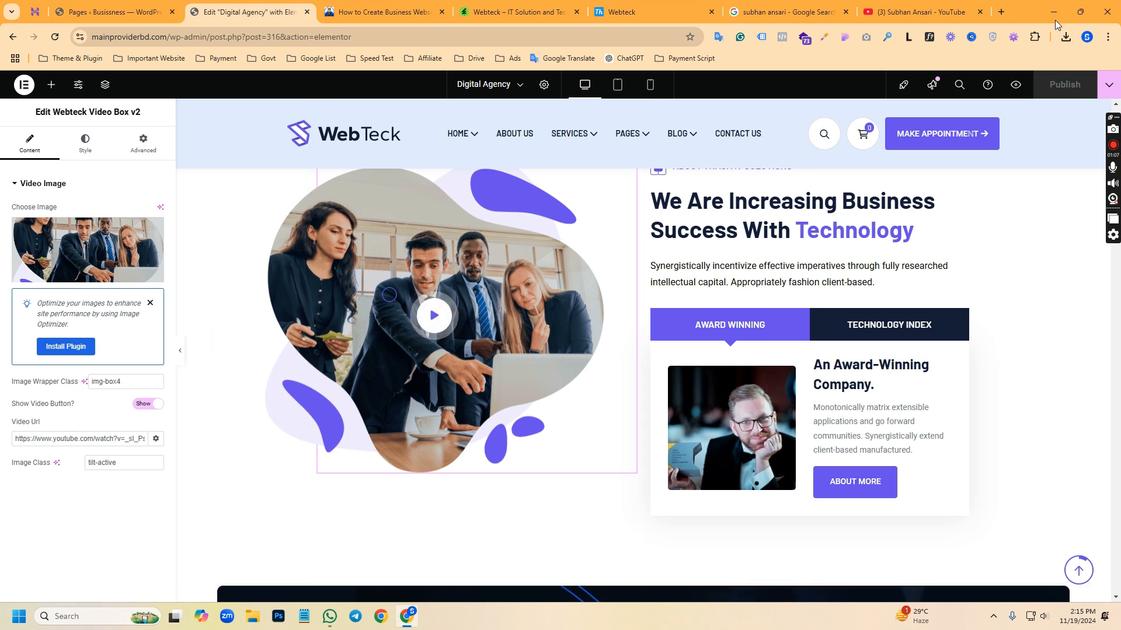
left_click(909, 5)
right_click(306, 349)
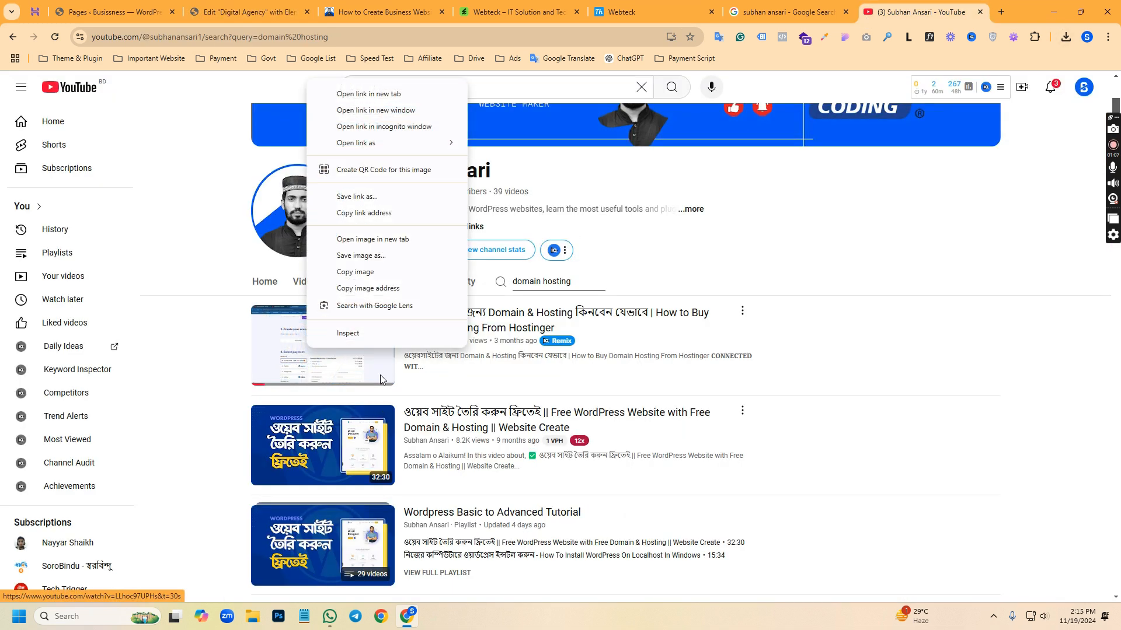
left_click(367, 213)
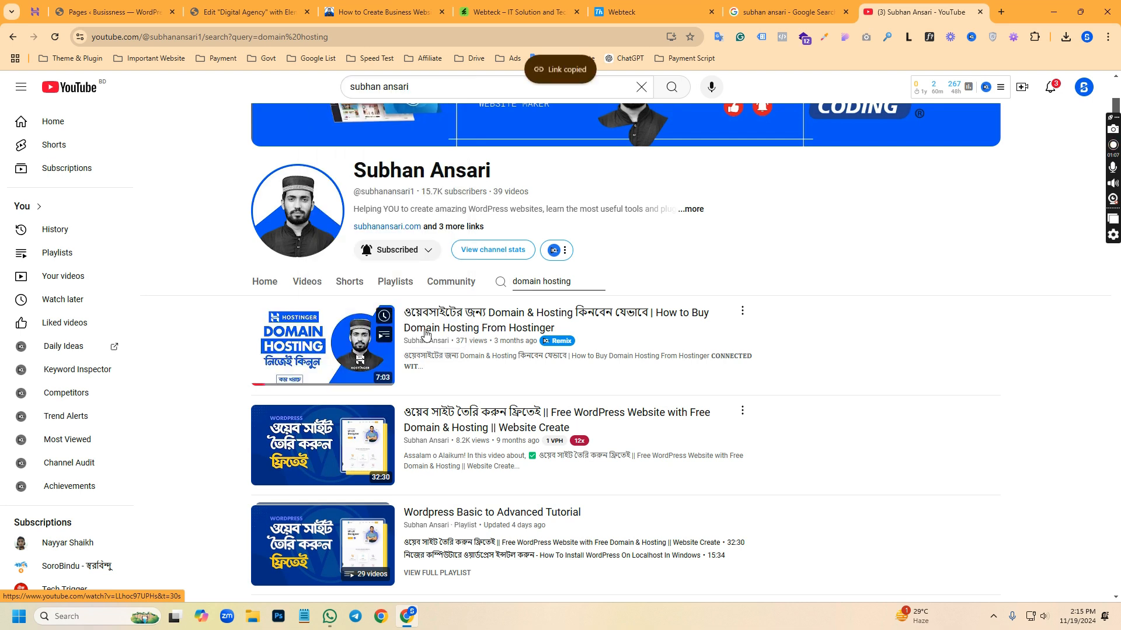
Replace the video box's Video Url in the Elementor editor with the copied YouTube link and publish the page
left_click(251, 12)
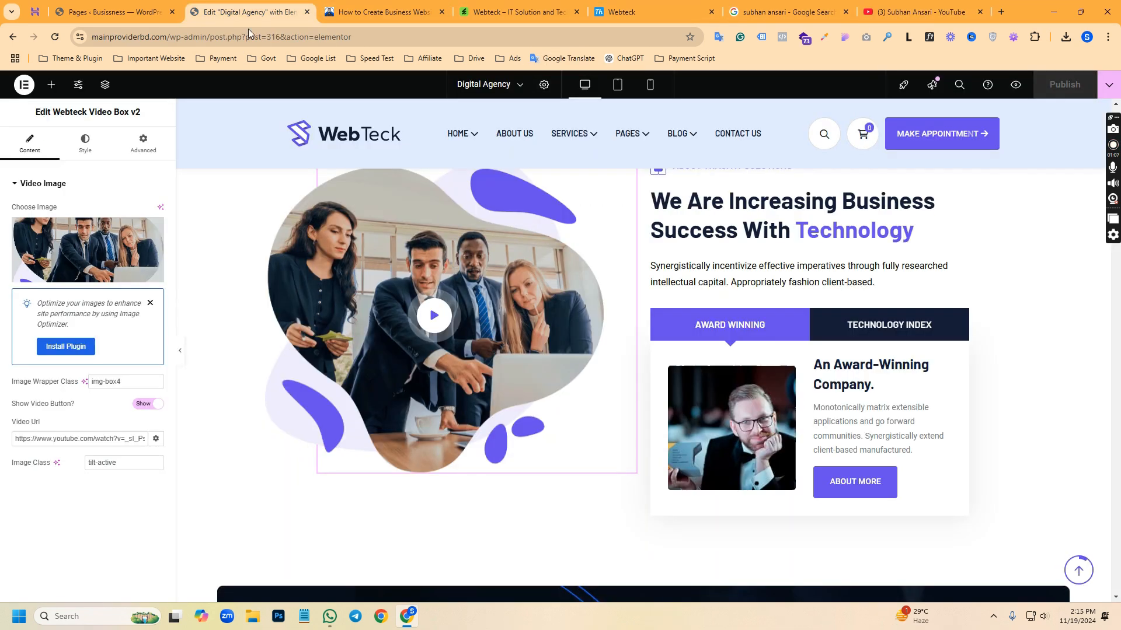
triple_click(81, 438)
key("ctrl+v")
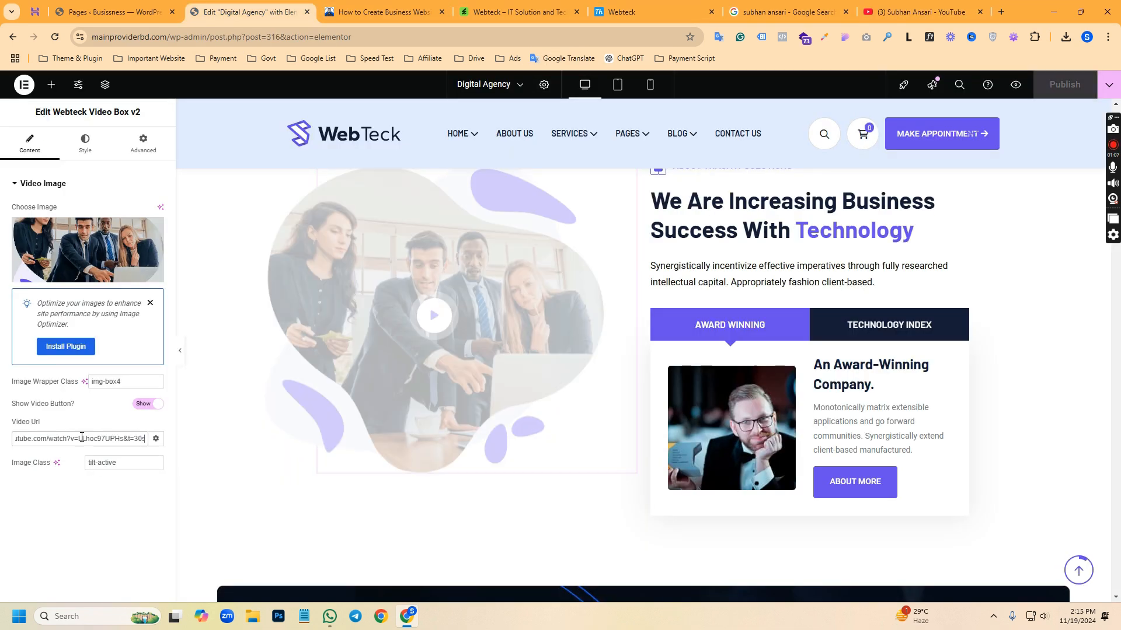
left_click(1058, 88)
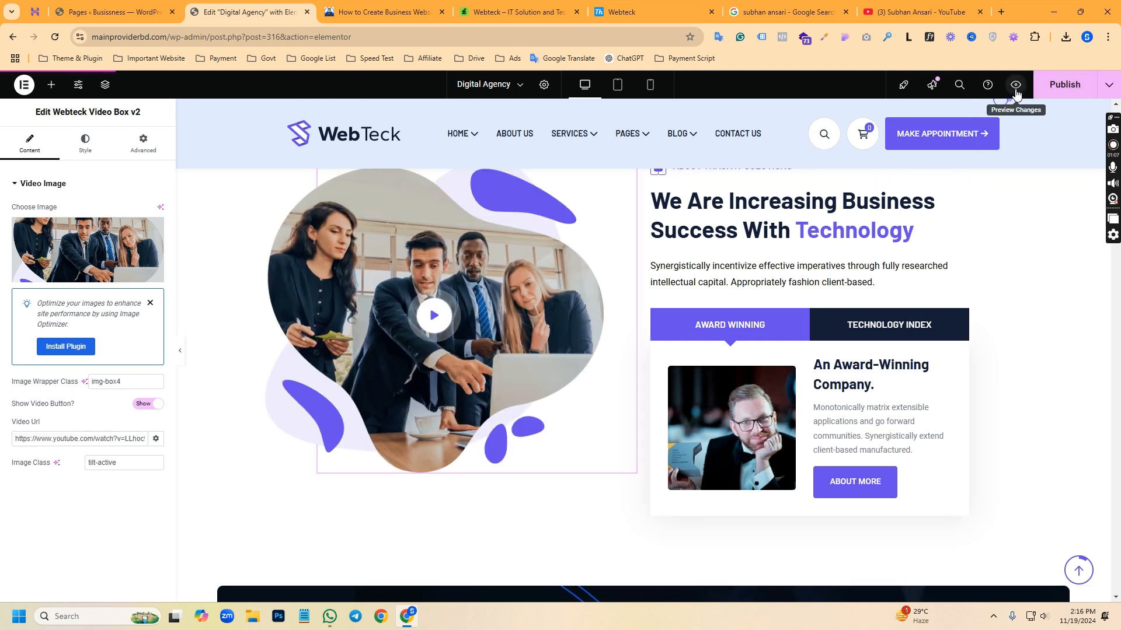
Preview the page, test the About section's video playback, and close the video popup
left_click(1015, 88)
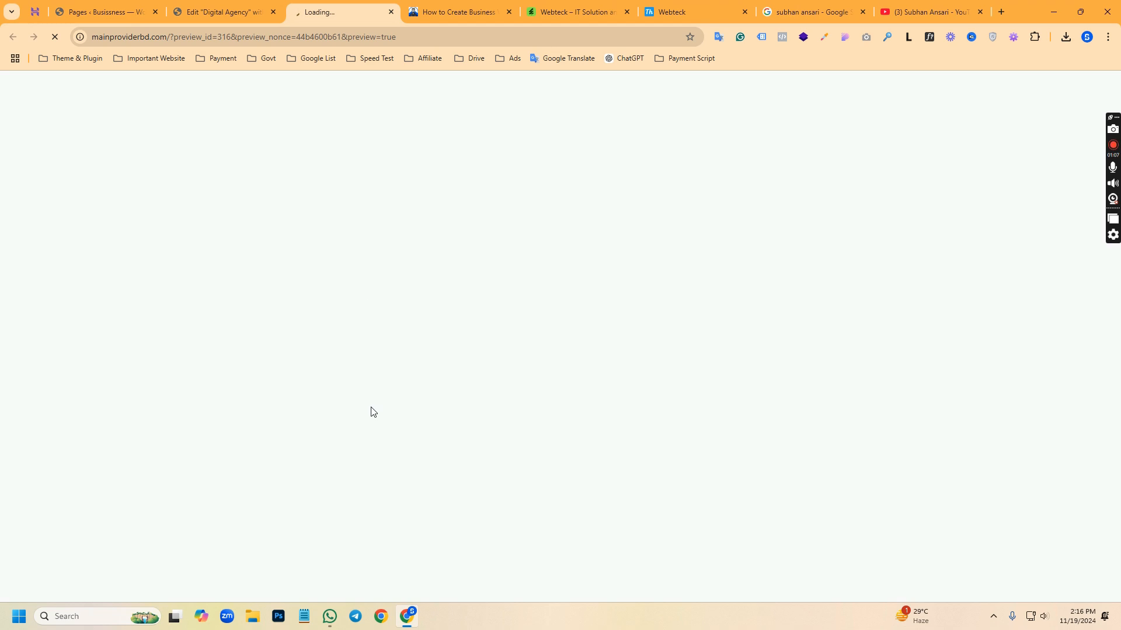
scroll(434, 319, "down", 14)
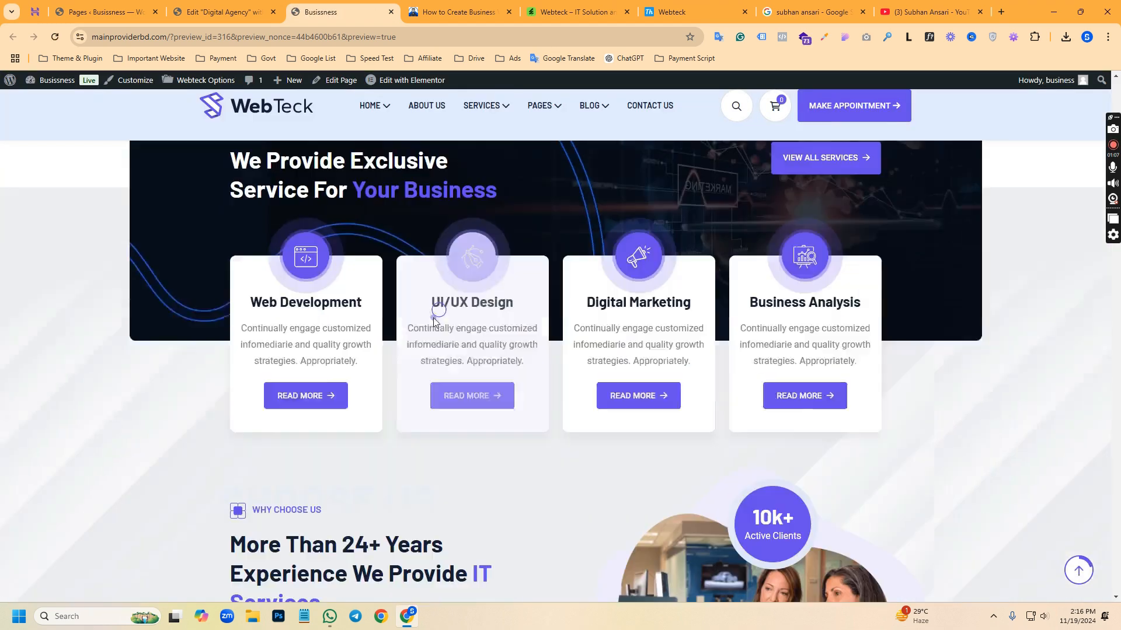
scroll(437, 319, "down", 15)
scroll(414, 358, "up", 6)
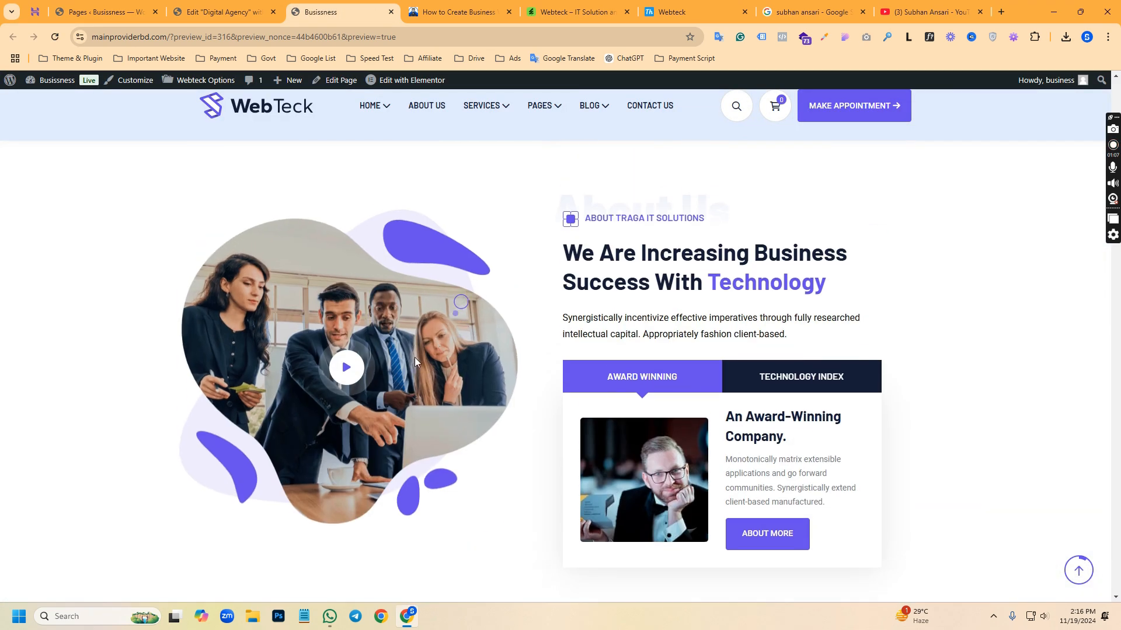
left_click(347, 391)
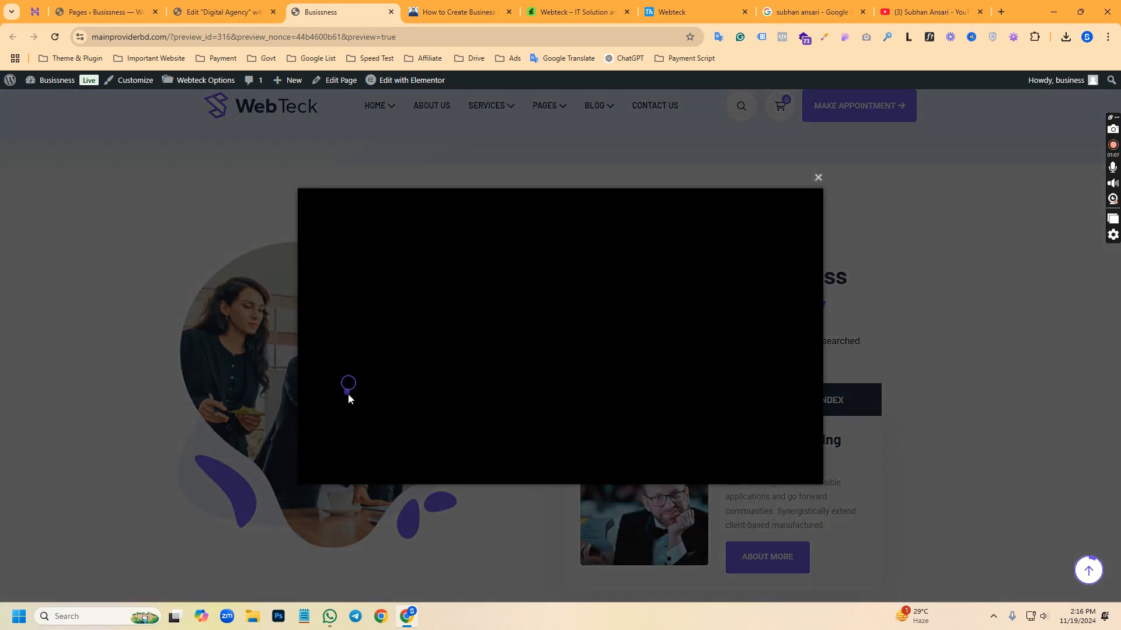
left_click(561, 338)
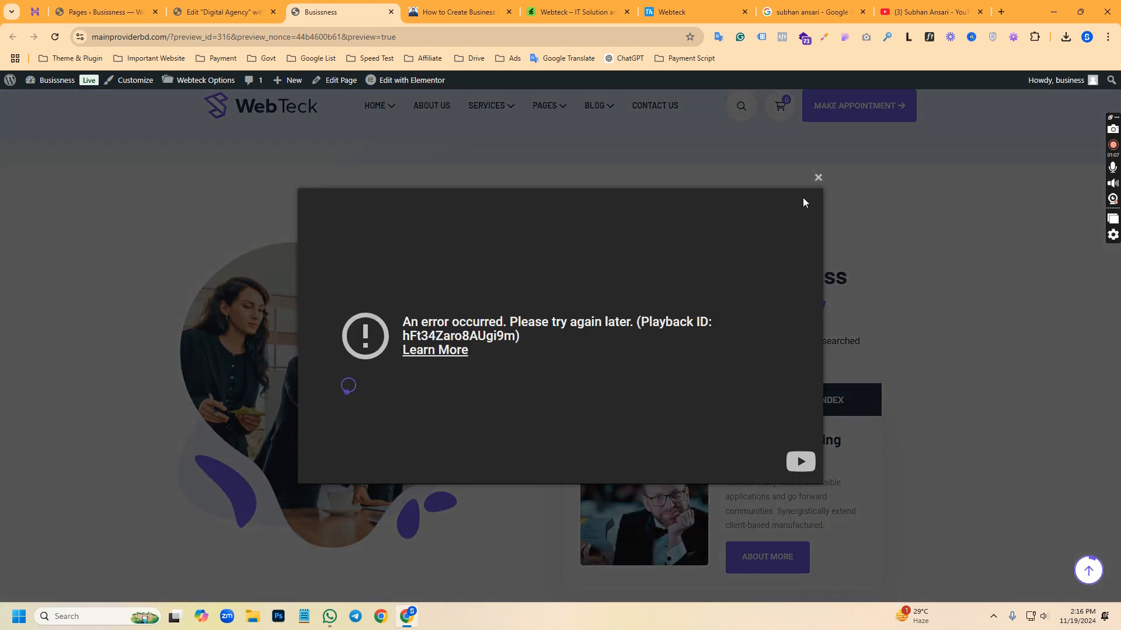
left_click(818, 179)
Open the Hostinger domain and hosting video from the YouTube channel and copy its page address
left_click(931, 11)
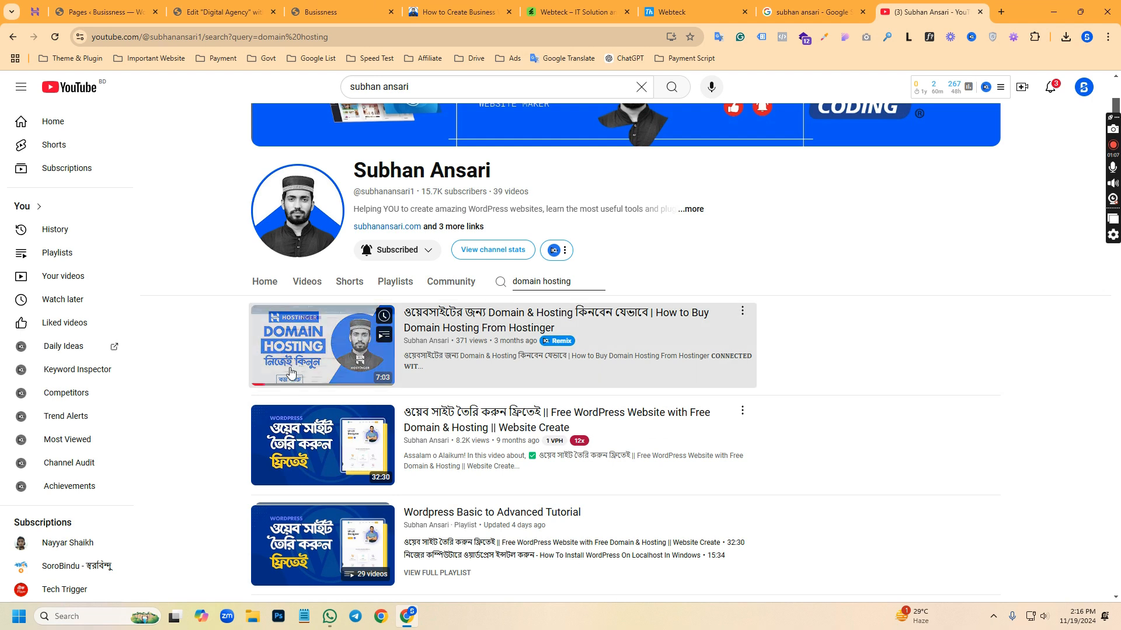
left_click(388, 359)
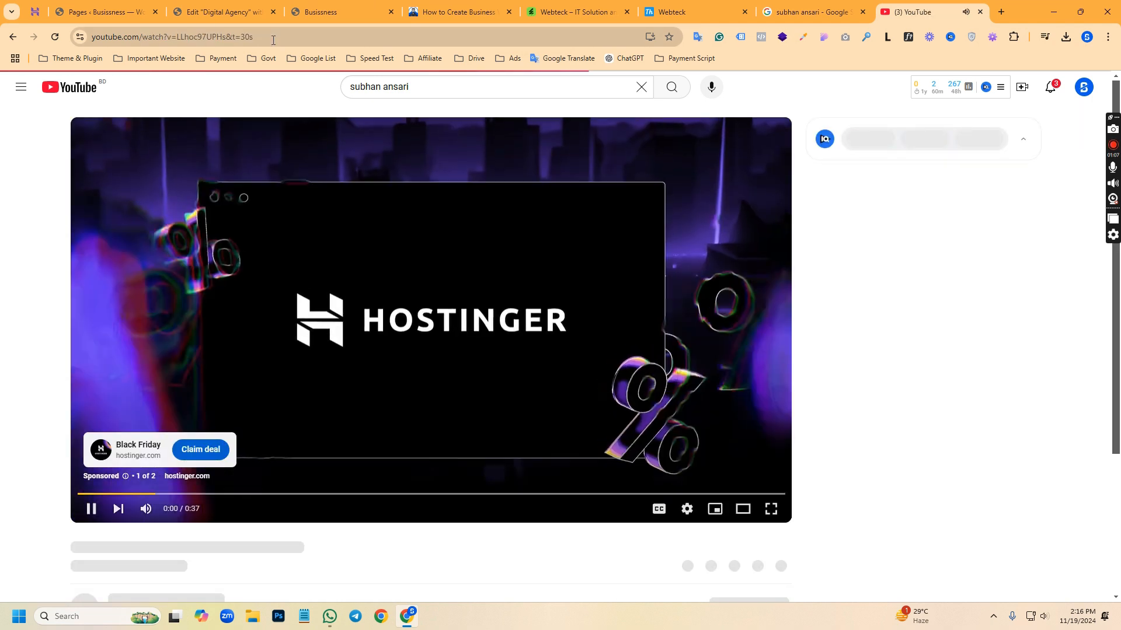
left_click(274, 39)
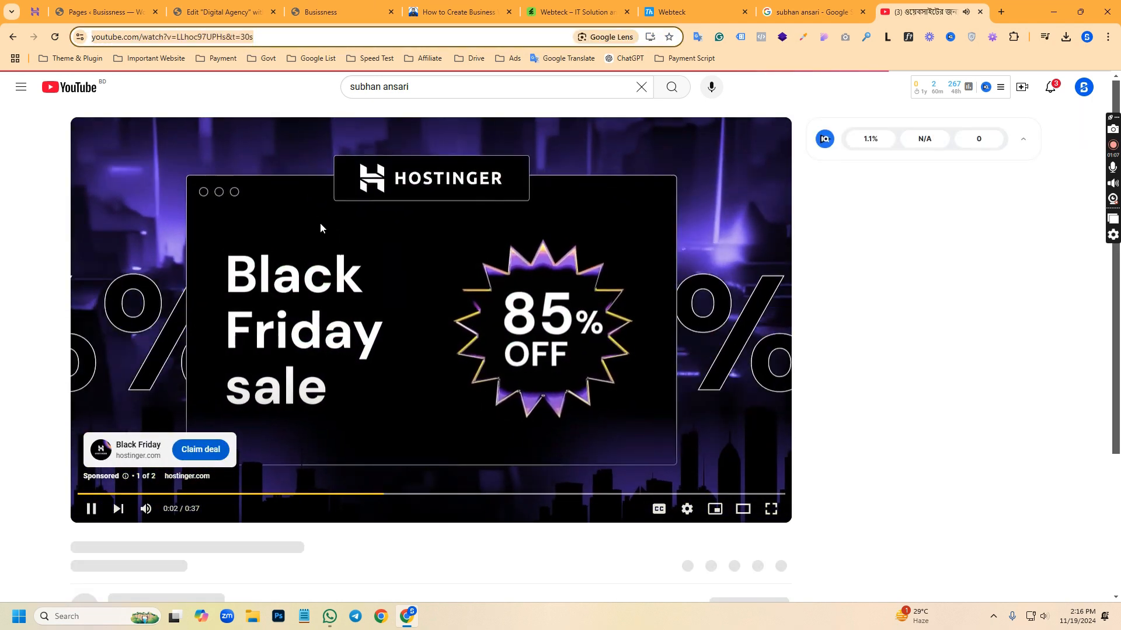
left_click(334, 6)
Replace the video box's Video Url in the Elementor editor with the copied watch-page address, publish the page, and check the preview
left_click(222, 12)
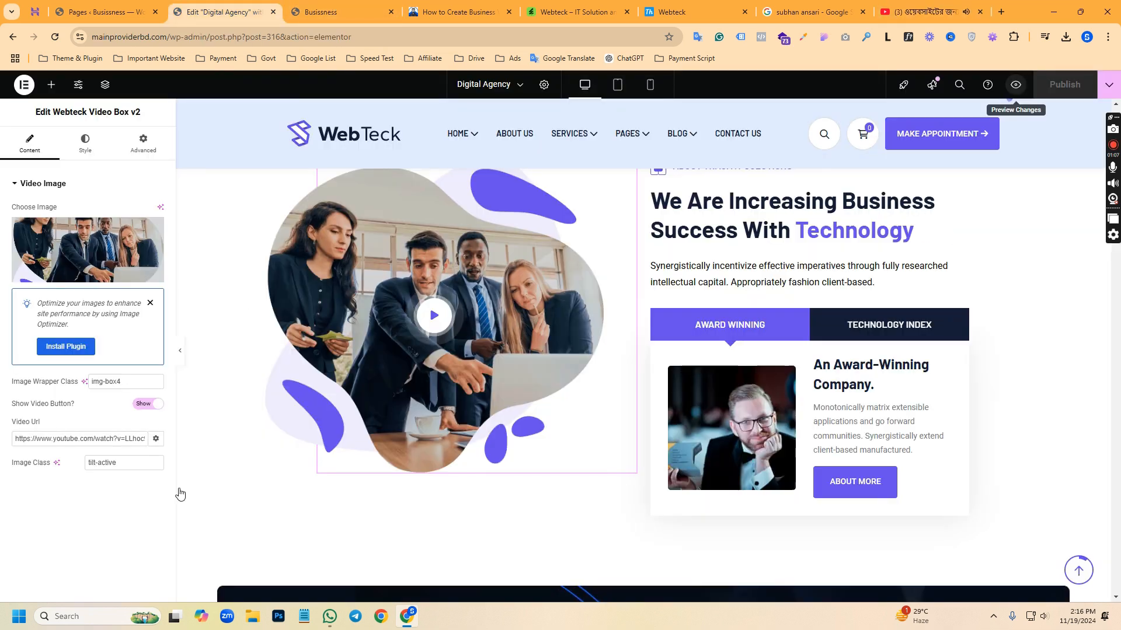
key("ctrl+a")
key("ctrl+v")
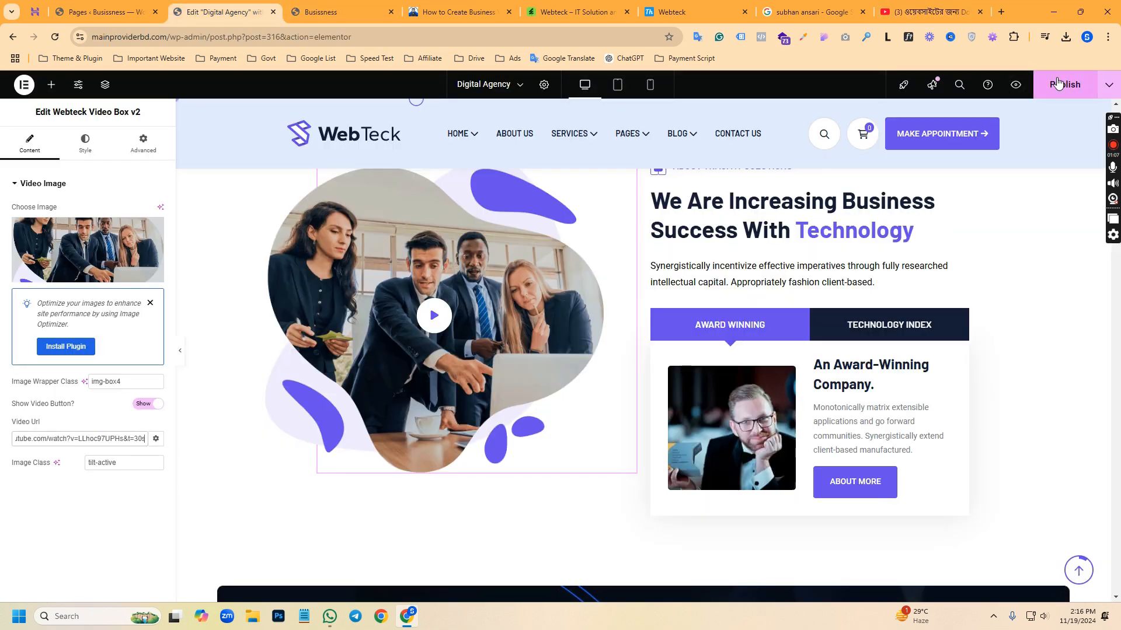
left_click(1061, 85)
left_click(334, 11)
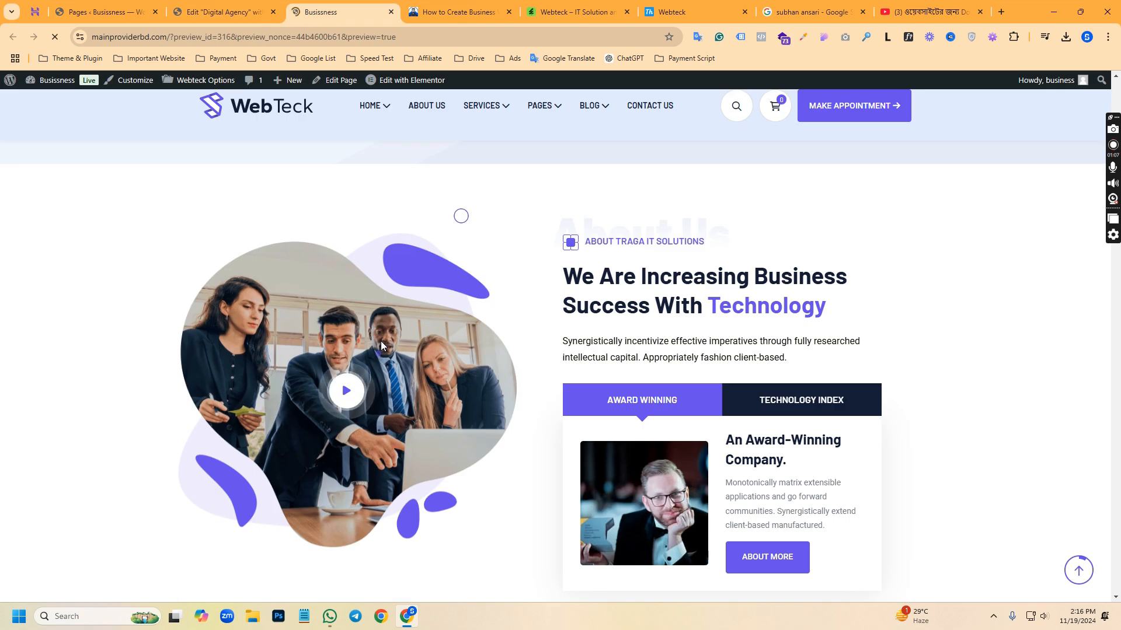
Replace the About section video box's Video Url with "#" in the Elementor editor
left_click(223, 7)
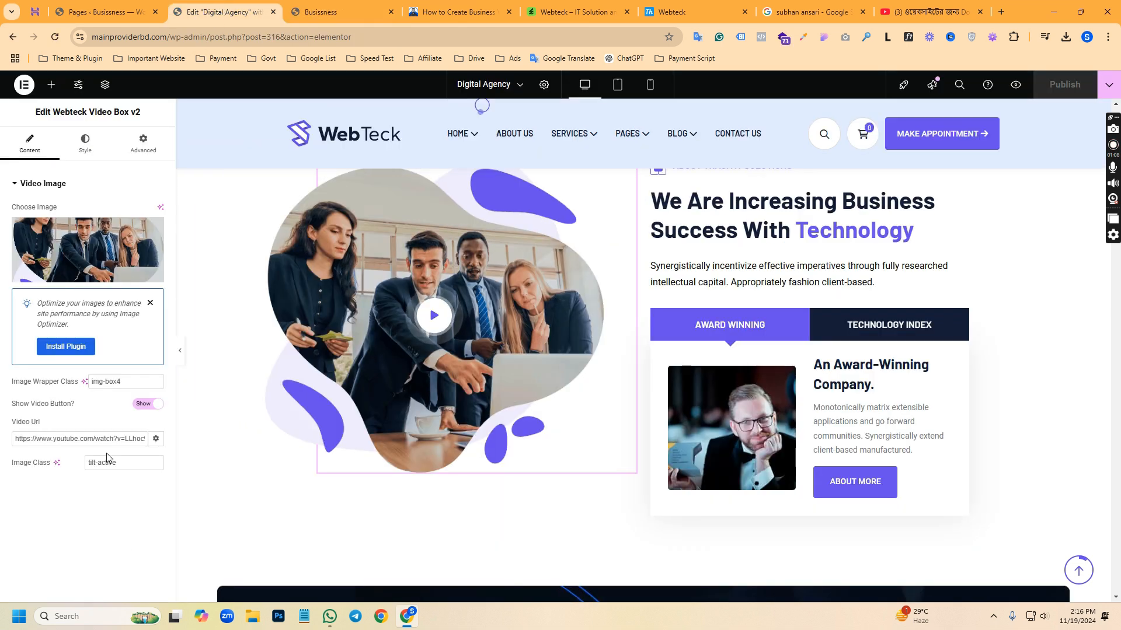
key("ctrl+a")
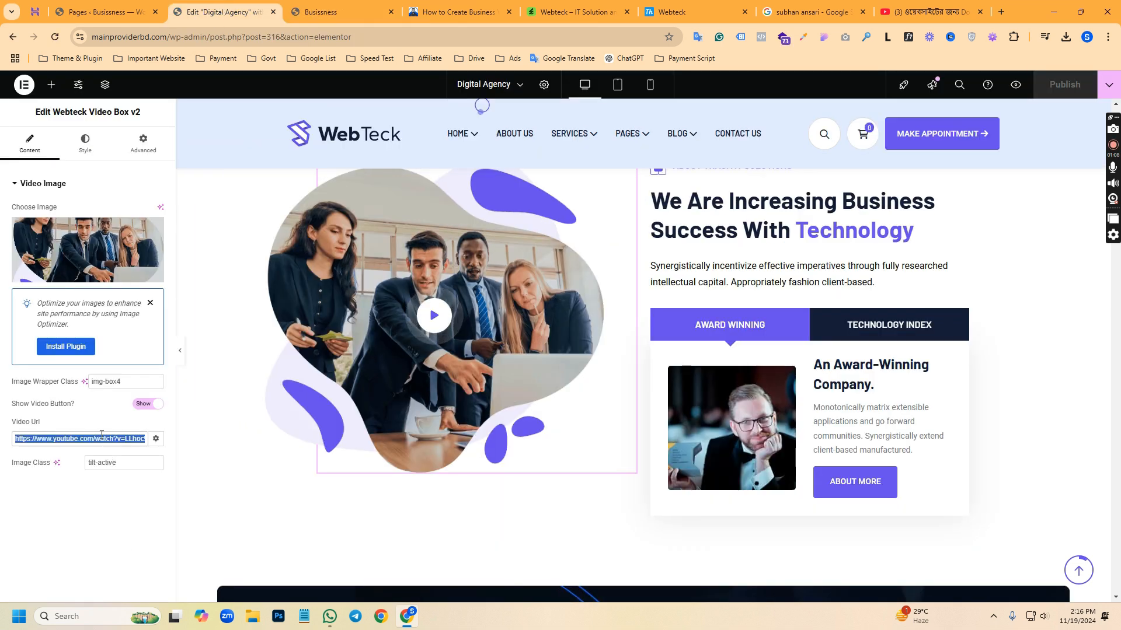
key("BackSpace")
type("#")
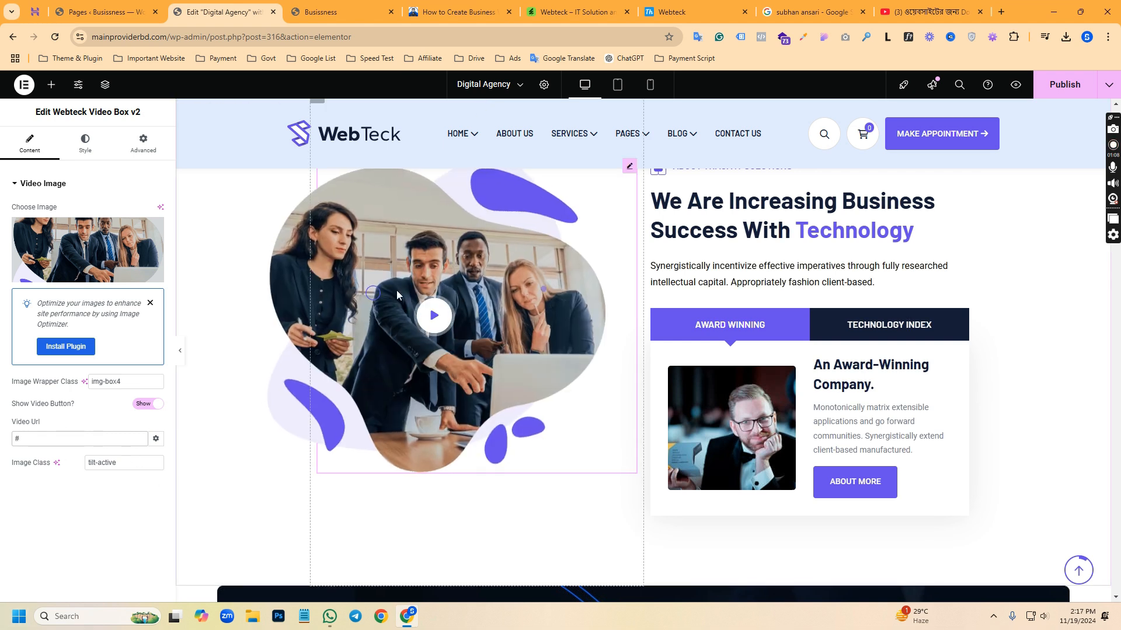
Look through the Services section, open the Why Choose Us section title's settings, and examine its text fields
scroll(1004, 383, "down", 5)
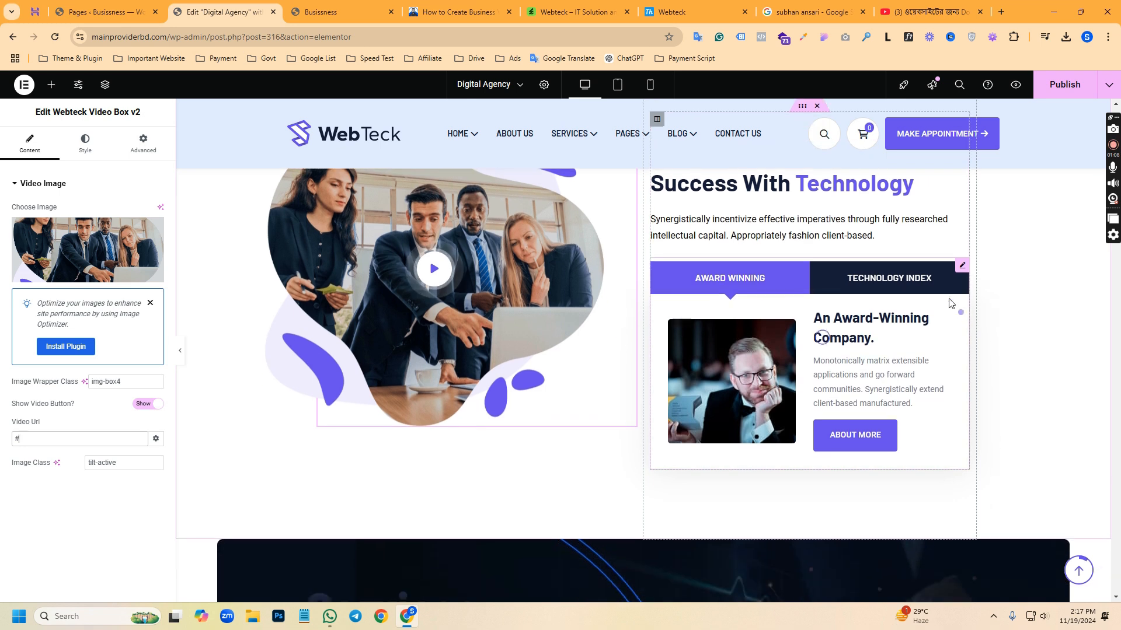
scroll(402, 344, "down", 2)
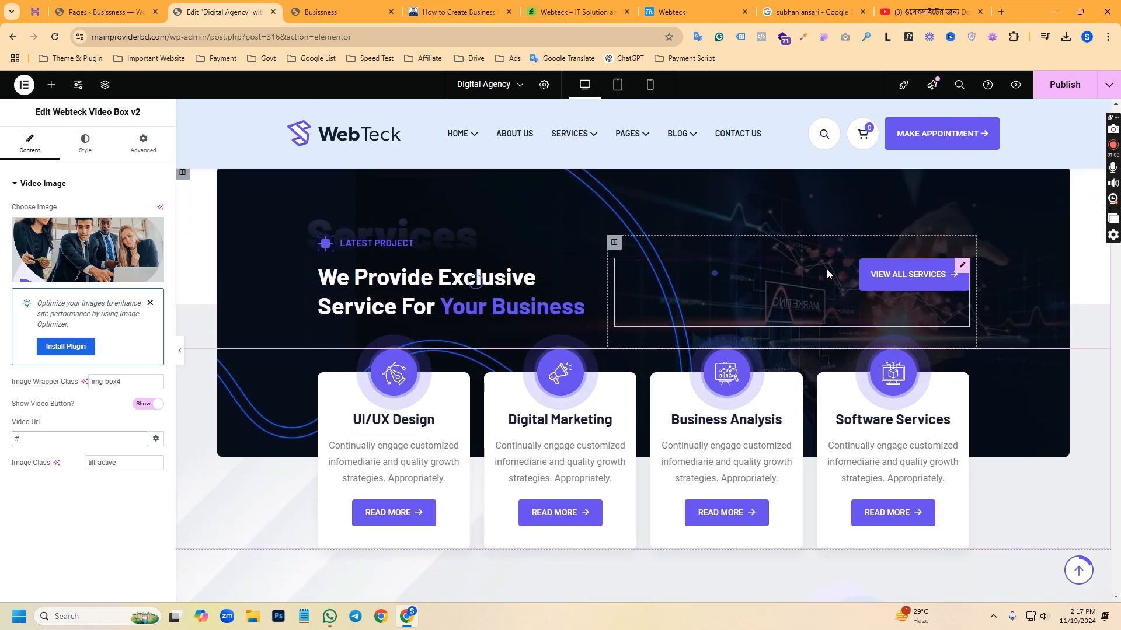
scroll(682, 310, "down", 2)
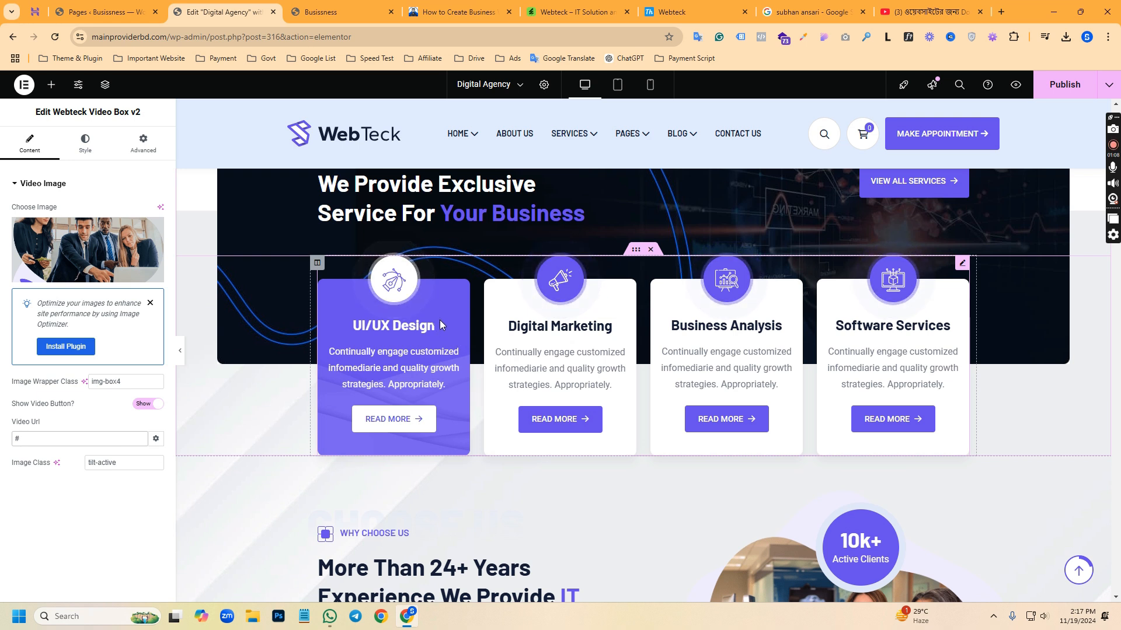
scroll(521, 312, "down", 2)
scroll(605, 322, "down", 5)
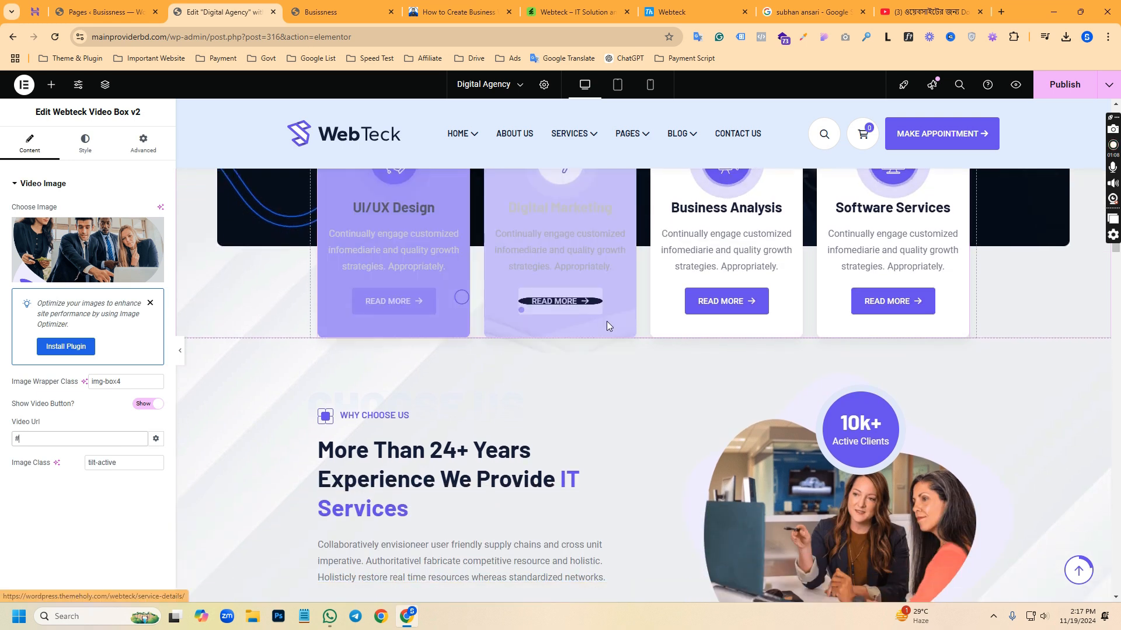
left_click(466, 232)
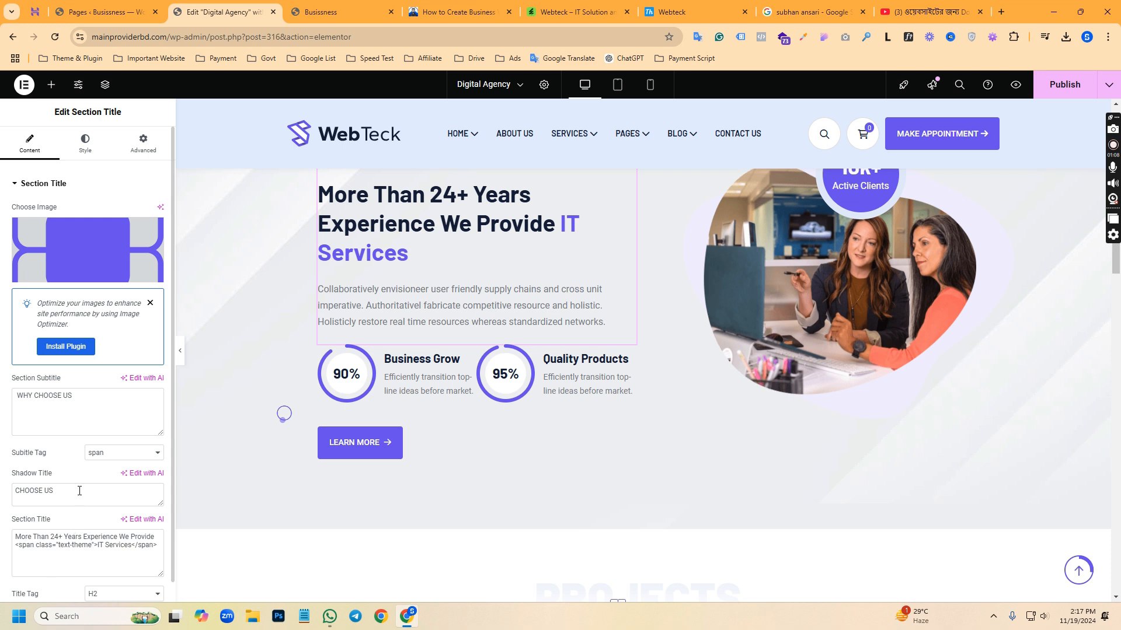
scroll(79, 491, "down", 2)
scroll(845, 391, "down", 1)
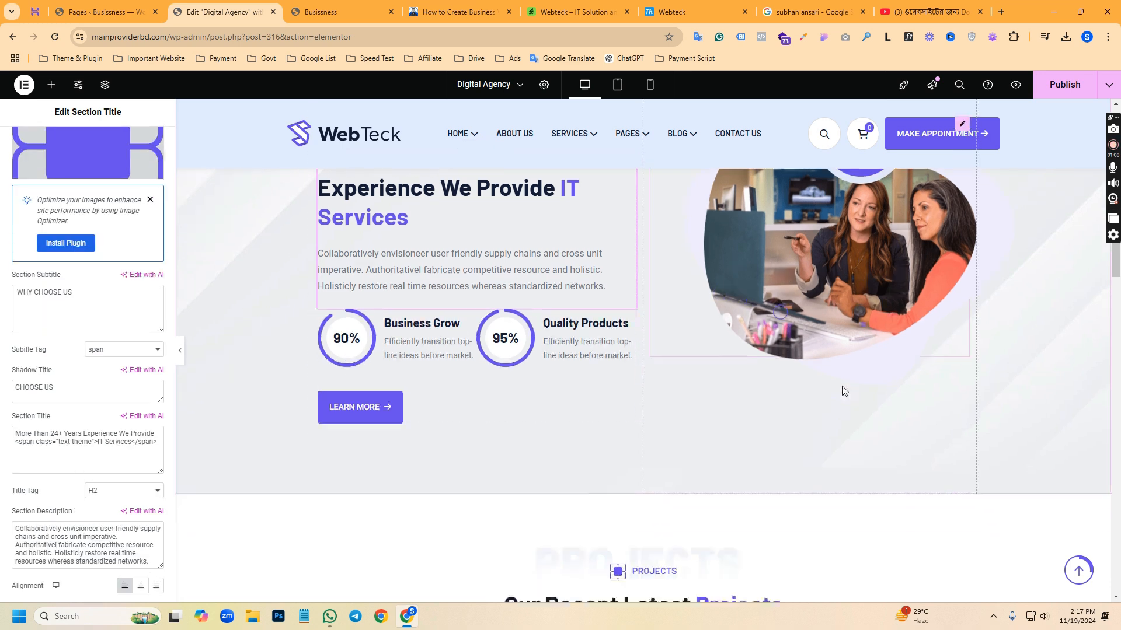
Examine the homepage's Projects, counter, Work Process, client logo, Team and Blog sections in the editor
scroll(845, 391, "down", 3)
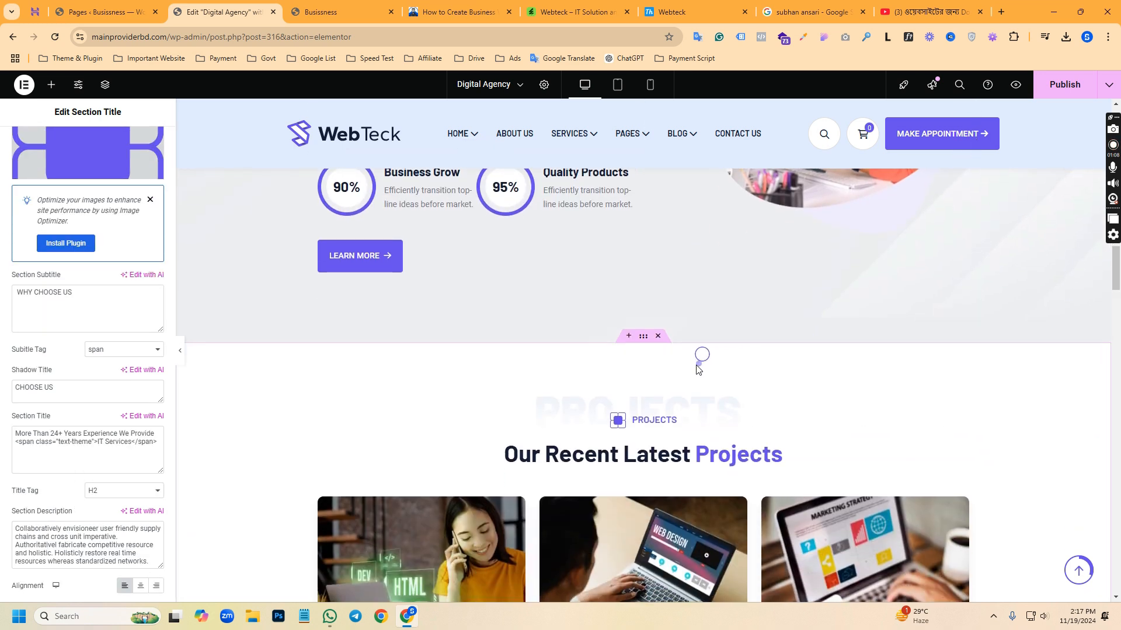
scroll(694, 368, "down", 5)
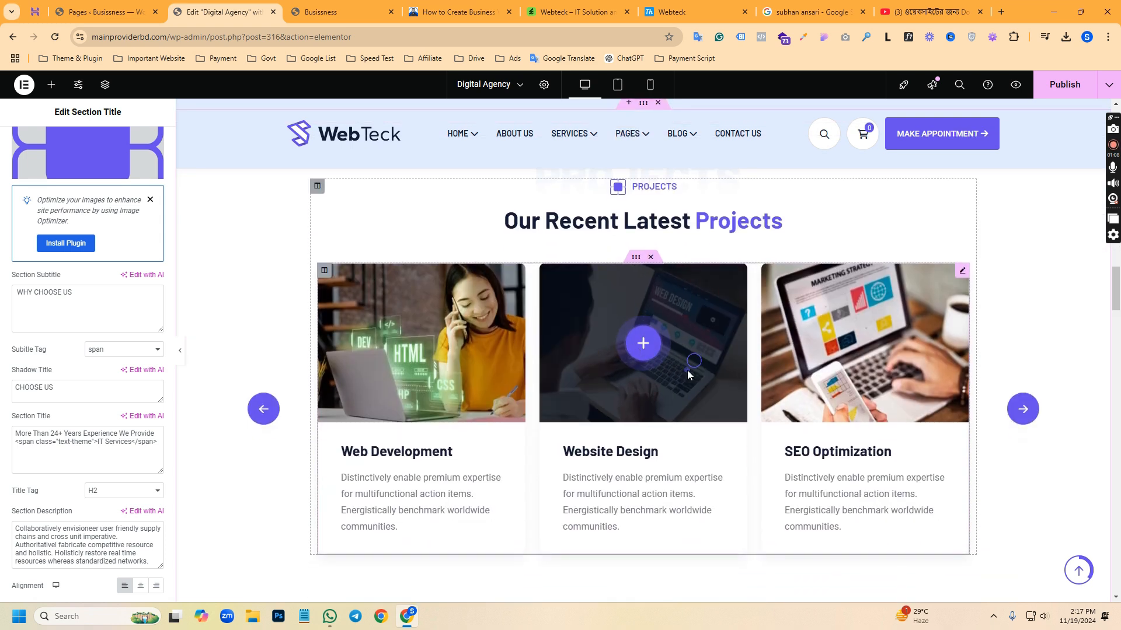
scroll(683, 379, "down", 5)
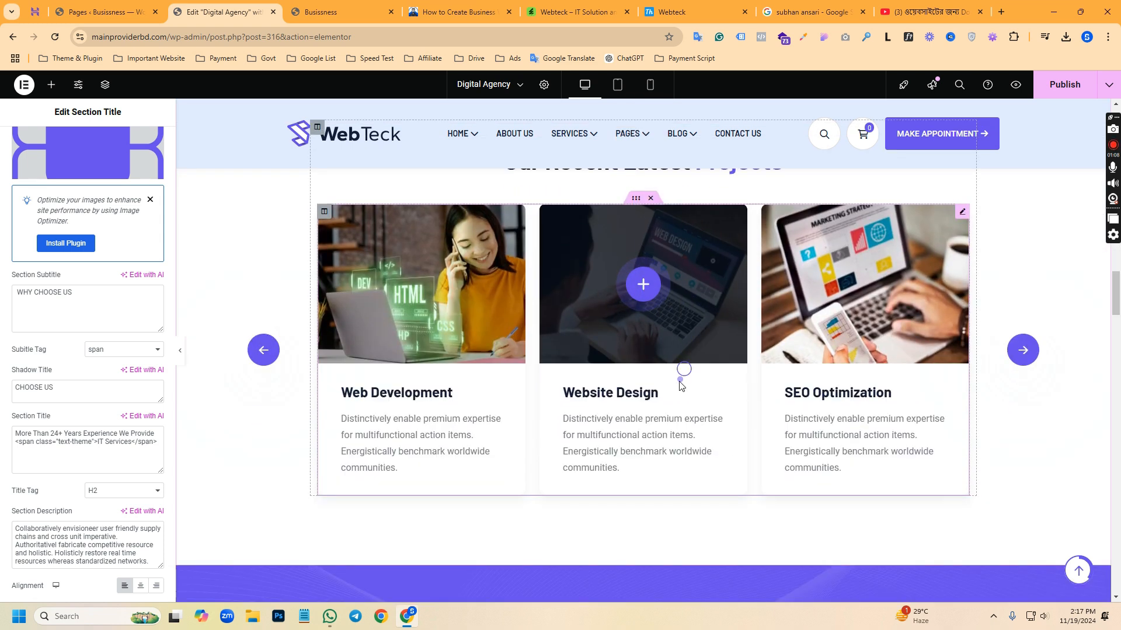
scroll(677, 389, "down", 3)
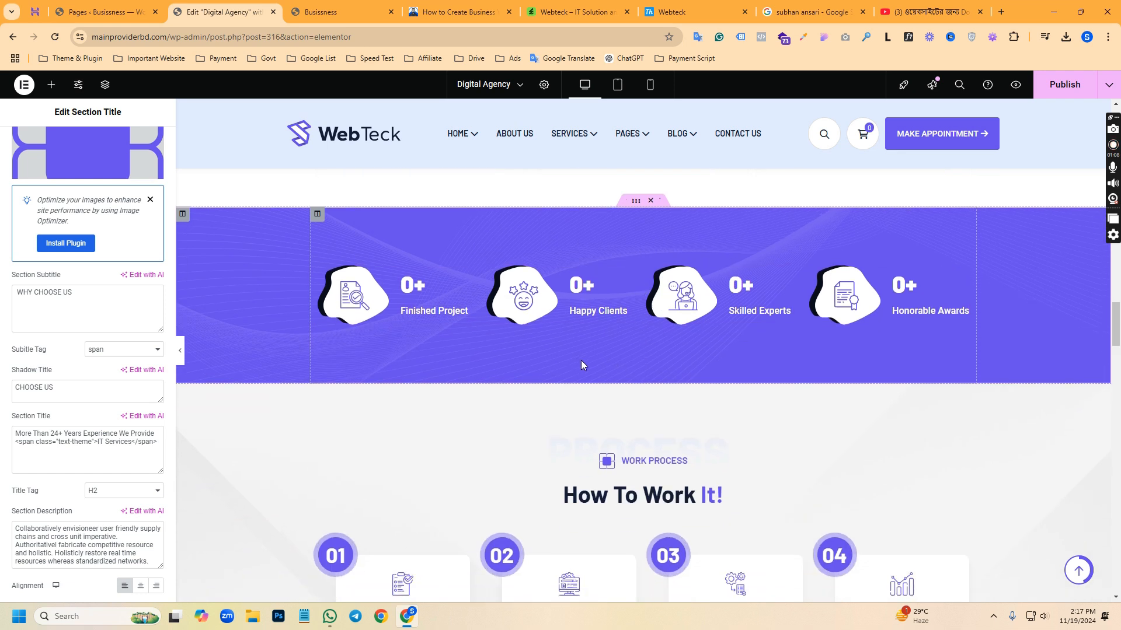
scroll(445, 358, "down", 3)
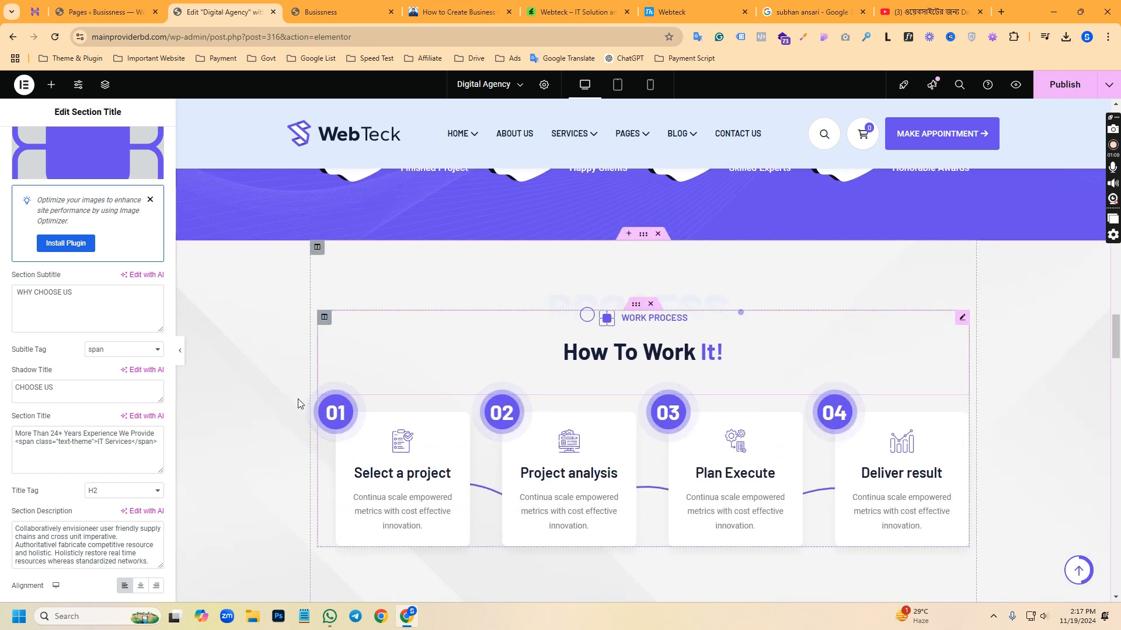
scroll(697, 384, "down", 6)
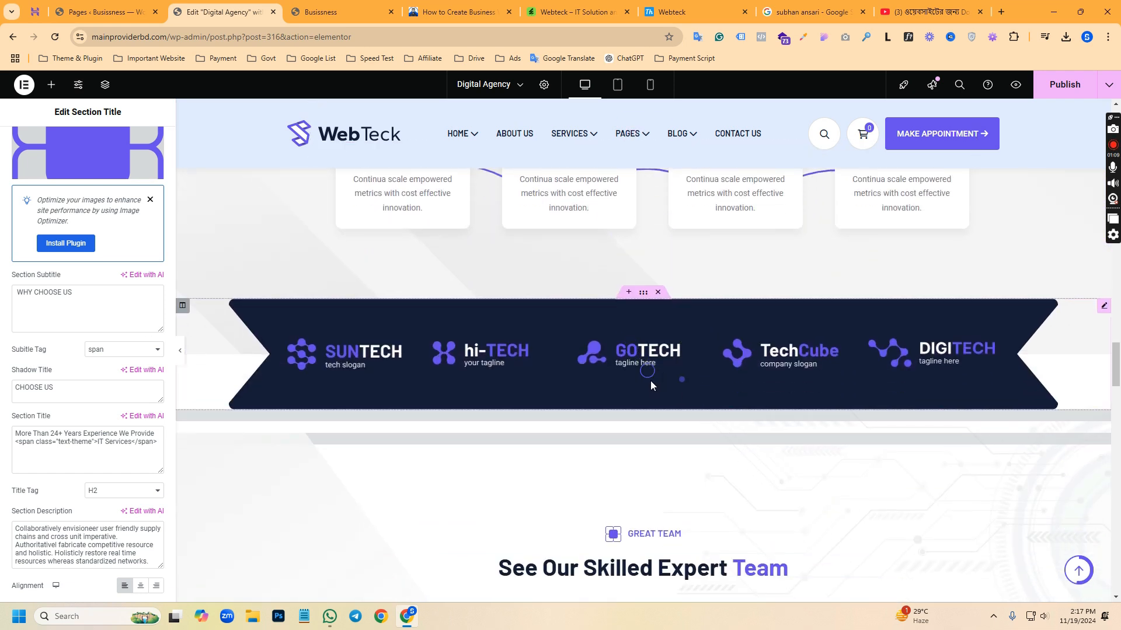
scroll(510, 349, "down", 10)
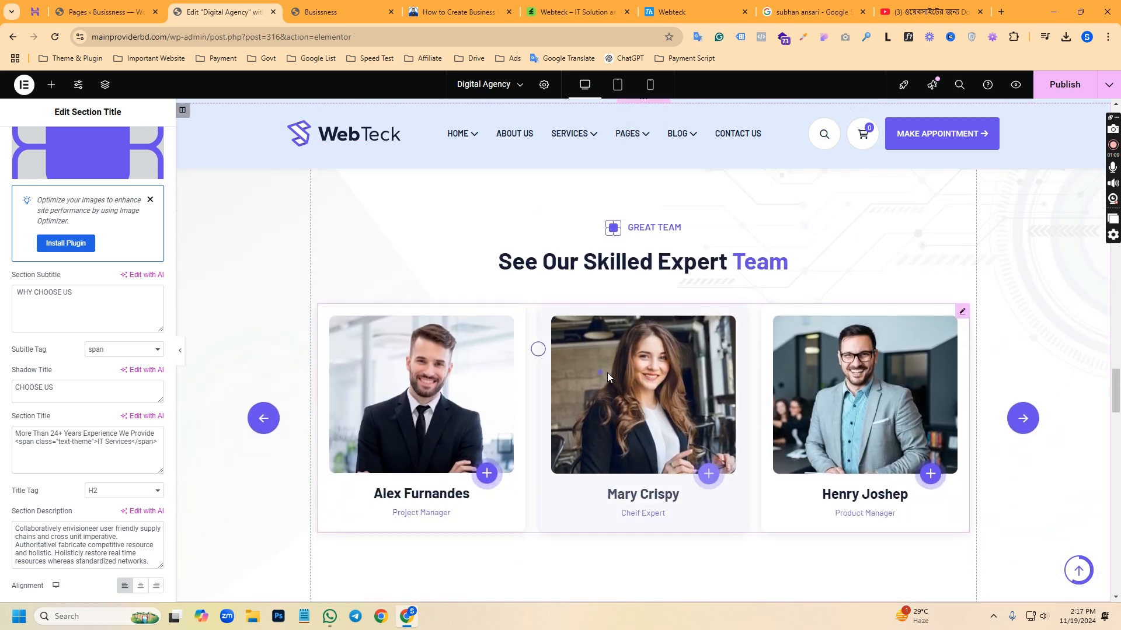
scroll(426, 289, "down", 10)
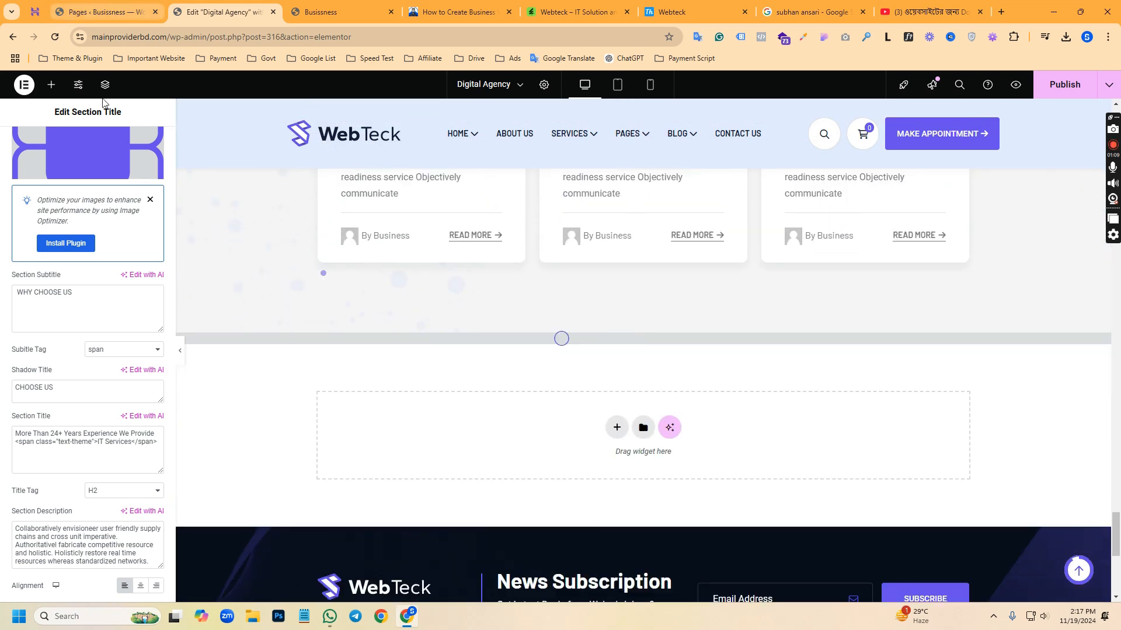
Review the site's full list of pages in the WordPress dashboard
left_click(124, 5)
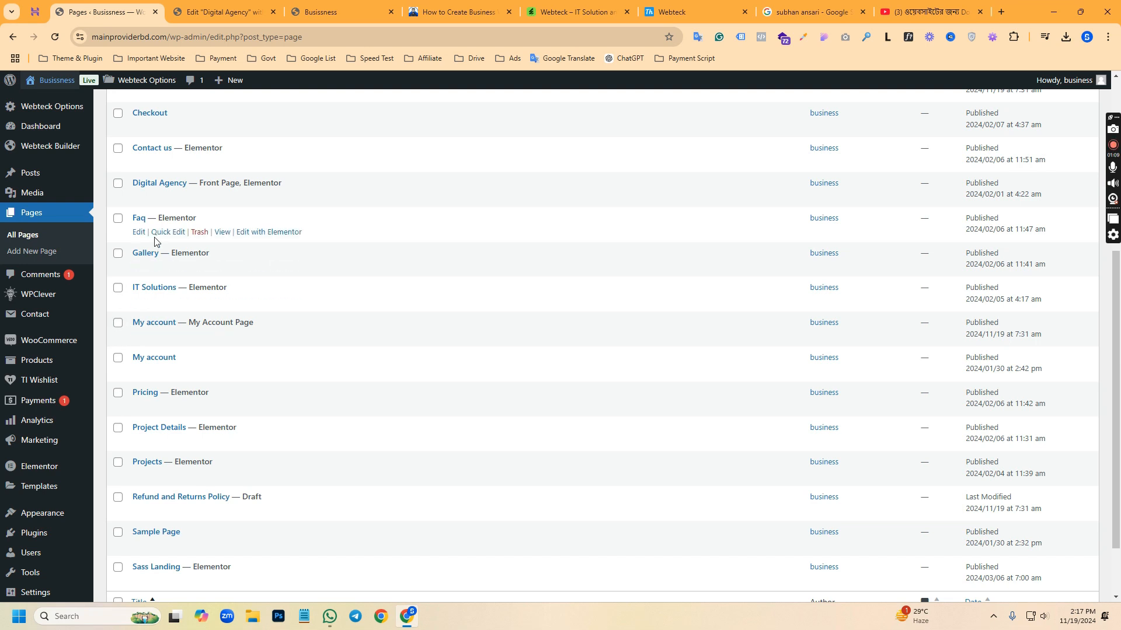
scroll(205, 493, "up", 4)
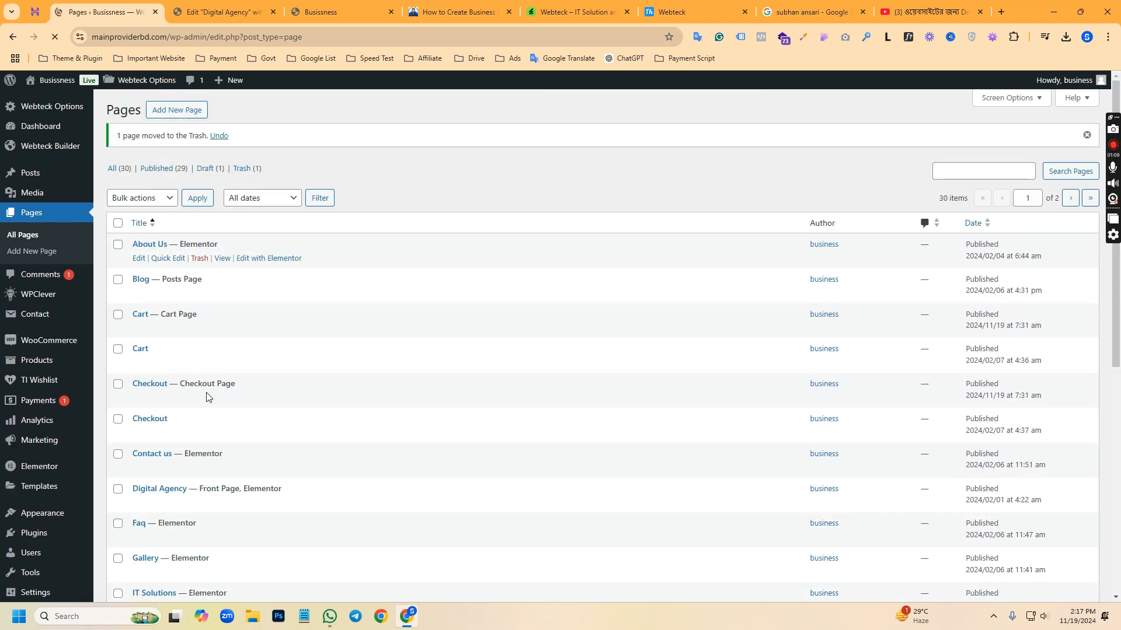
scroll(207, 397, "down", 4)
scroll(195, 455, "up", 2)
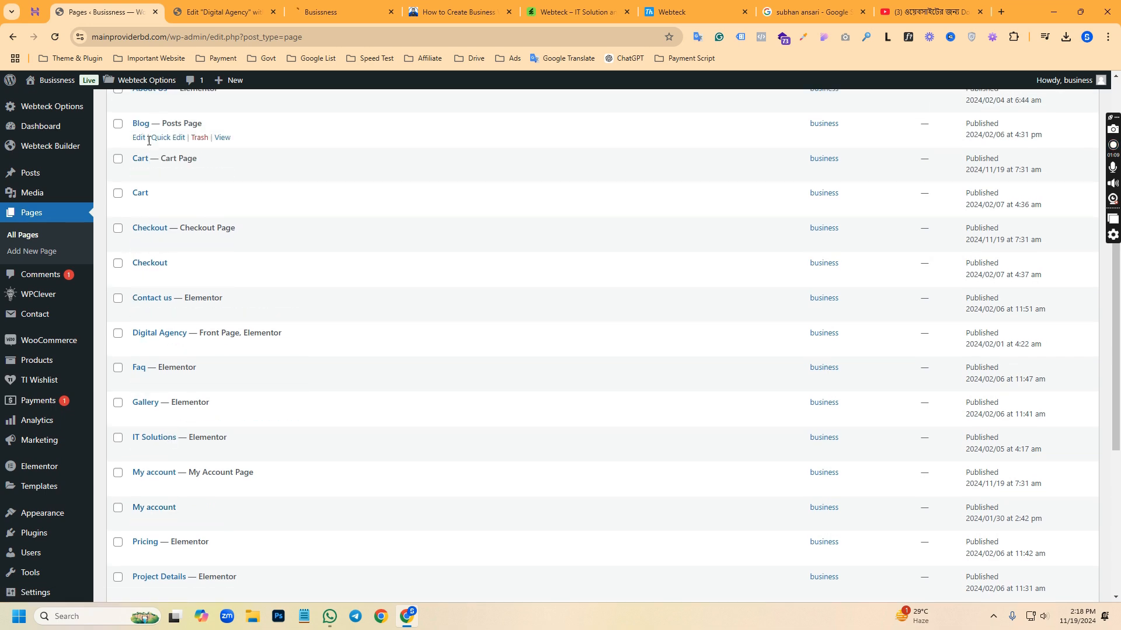
left_click(250, 4)
left_click(105, 11)
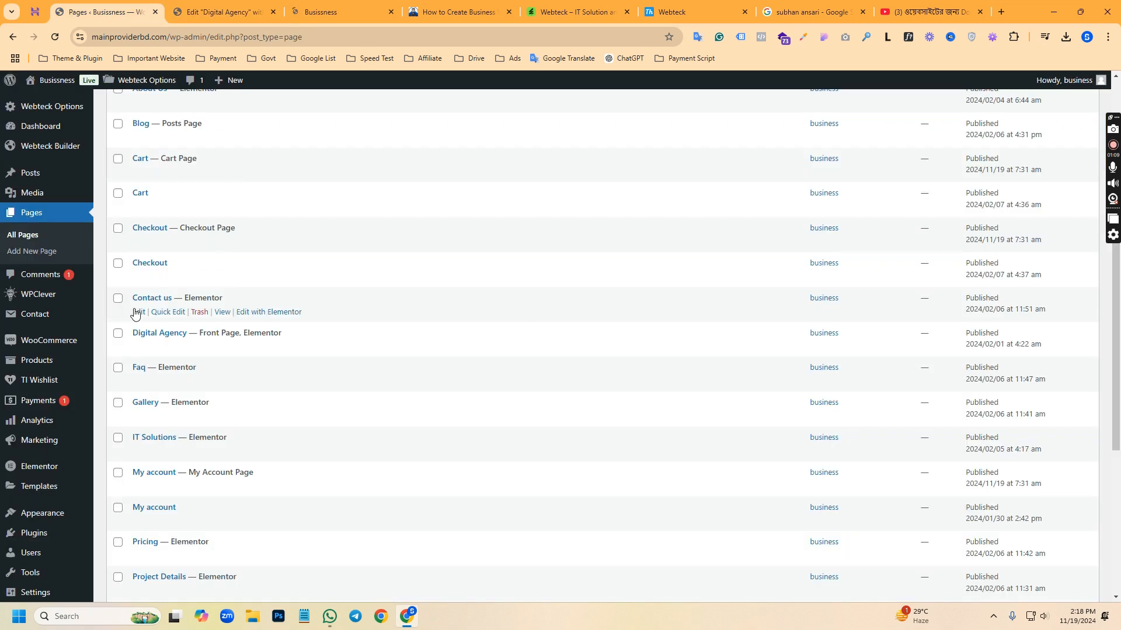
scroll(182, 403, "down", 4)
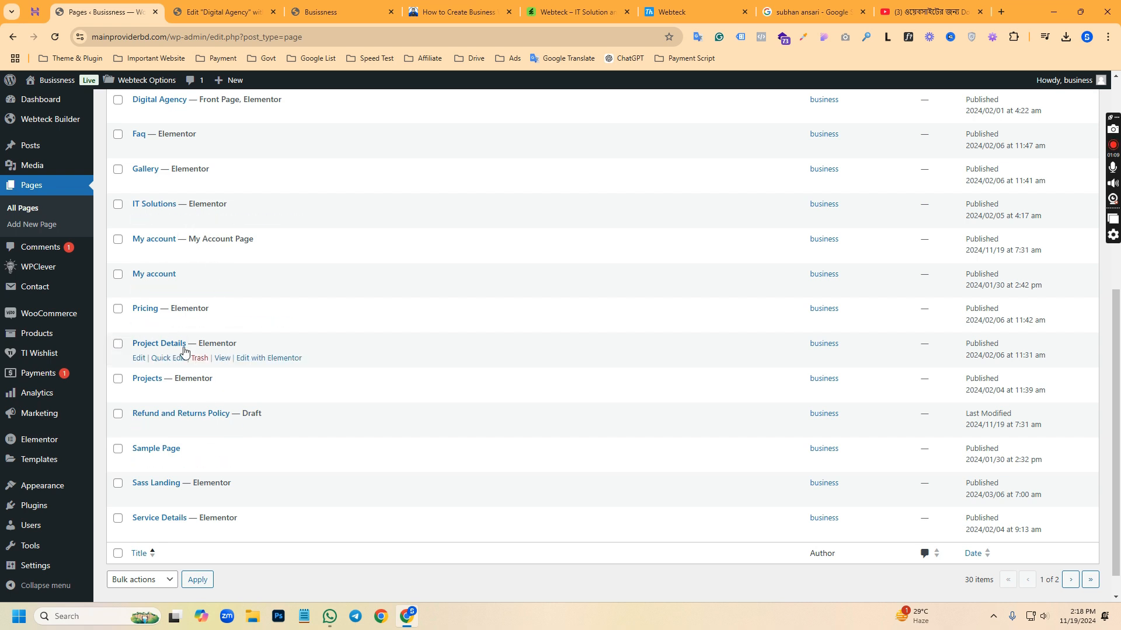
scroll(187, 380, "down", 1)
scroll(187, 413, "up", 3)
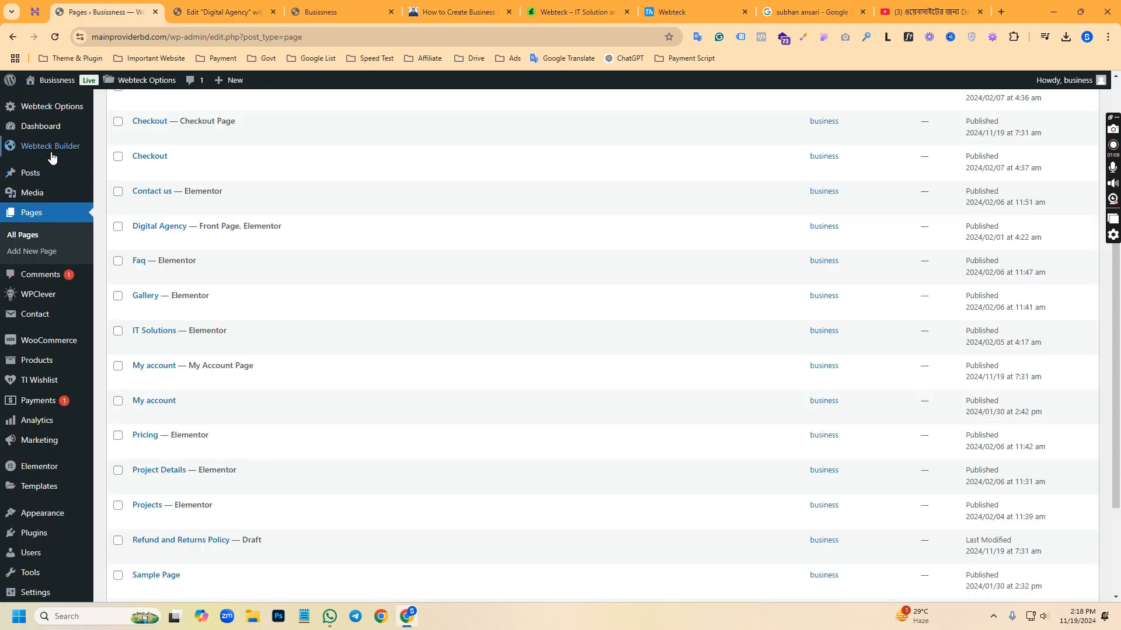
Open the Webteck theme options, and check the homepage in the editor and in the site preview
mouse_move(44, 150)
mouse_move(46, 115)
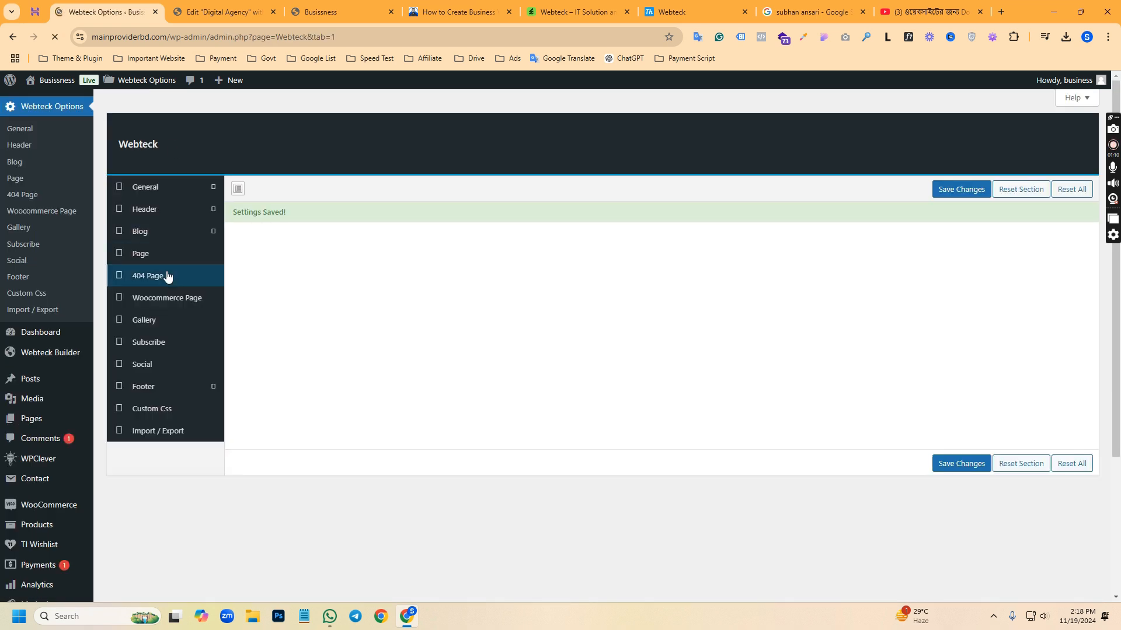
left_click(136, 234)
left_click(234, 12)
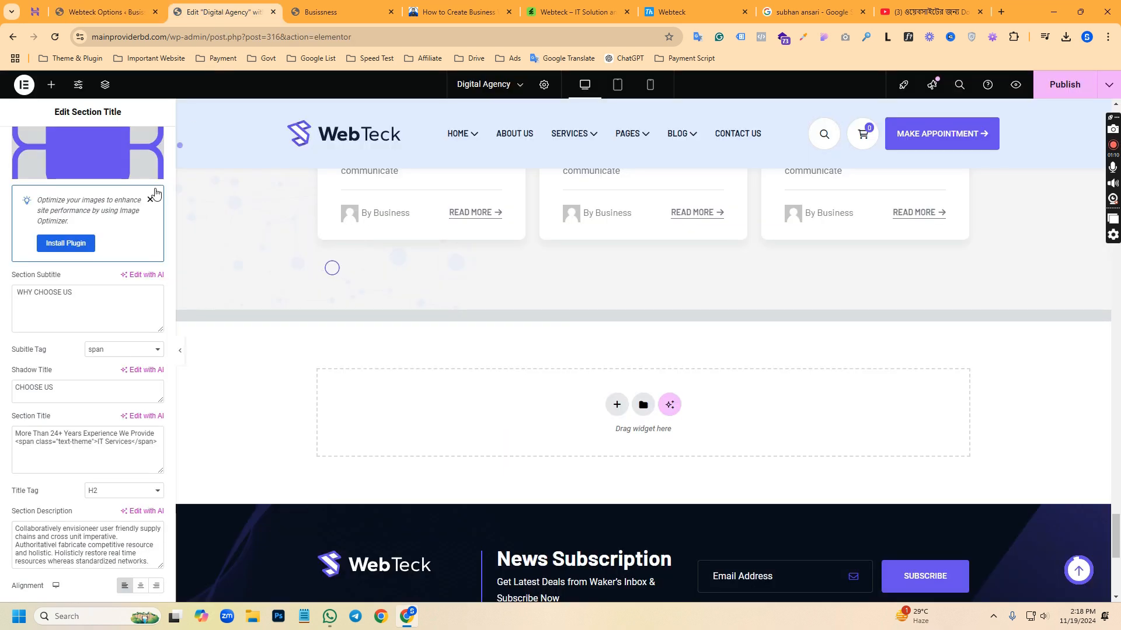
left_click(351, 11)
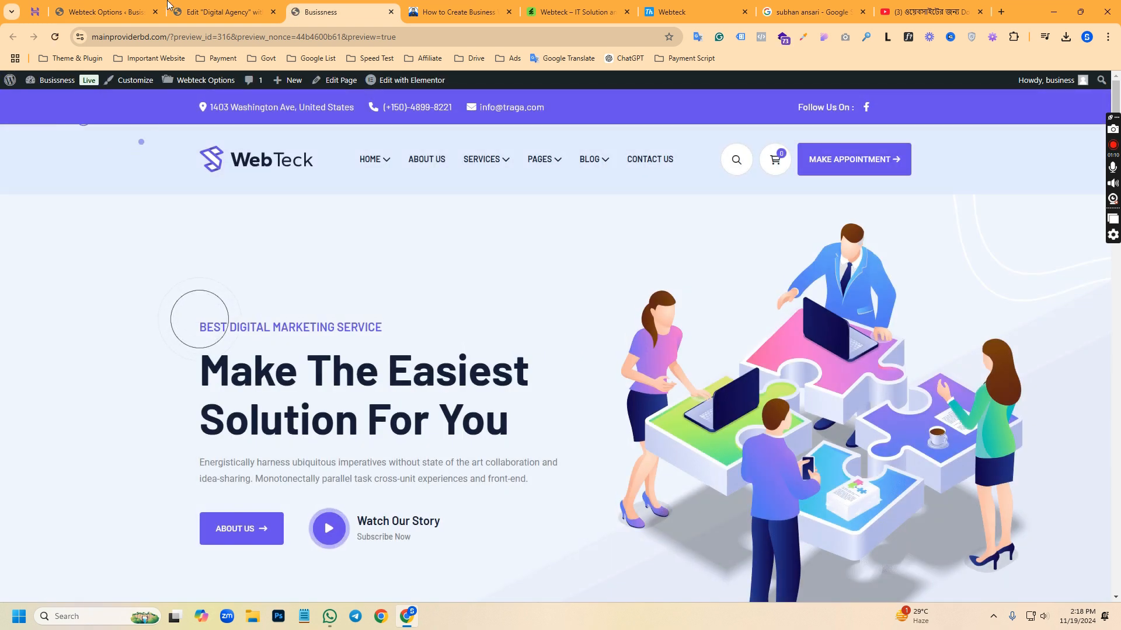
Go to the Preloader settings in the Webteck options and switch the preloader to Disabled and back to Enabled
left_click(205, 11)
left_click(91, 6)
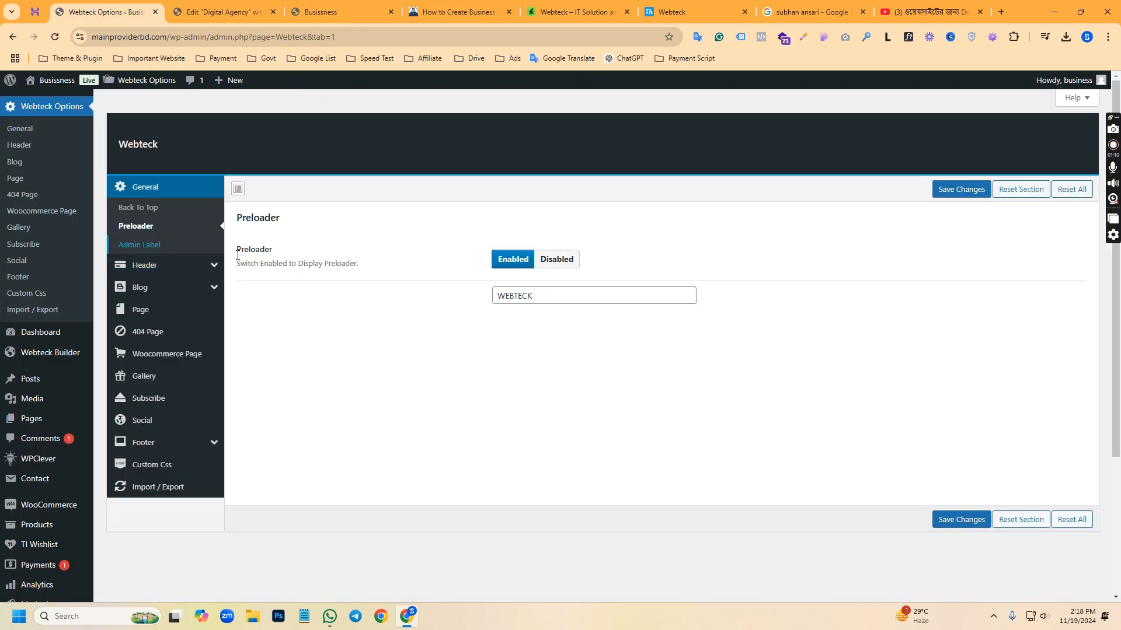
left_click(549, 262)
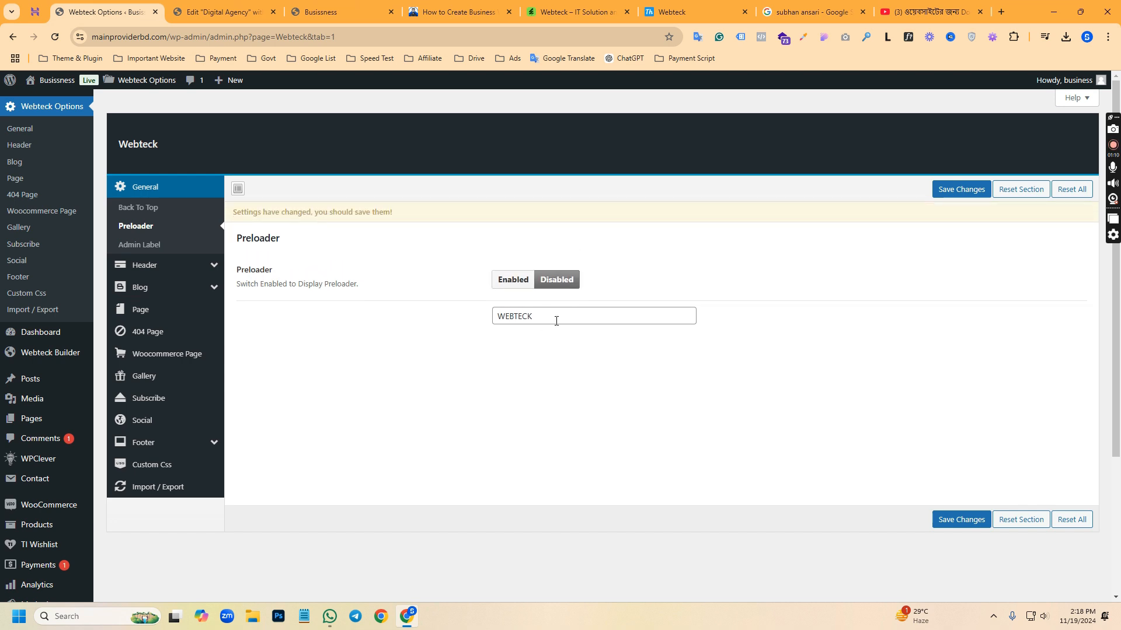
left_click(499, 285)
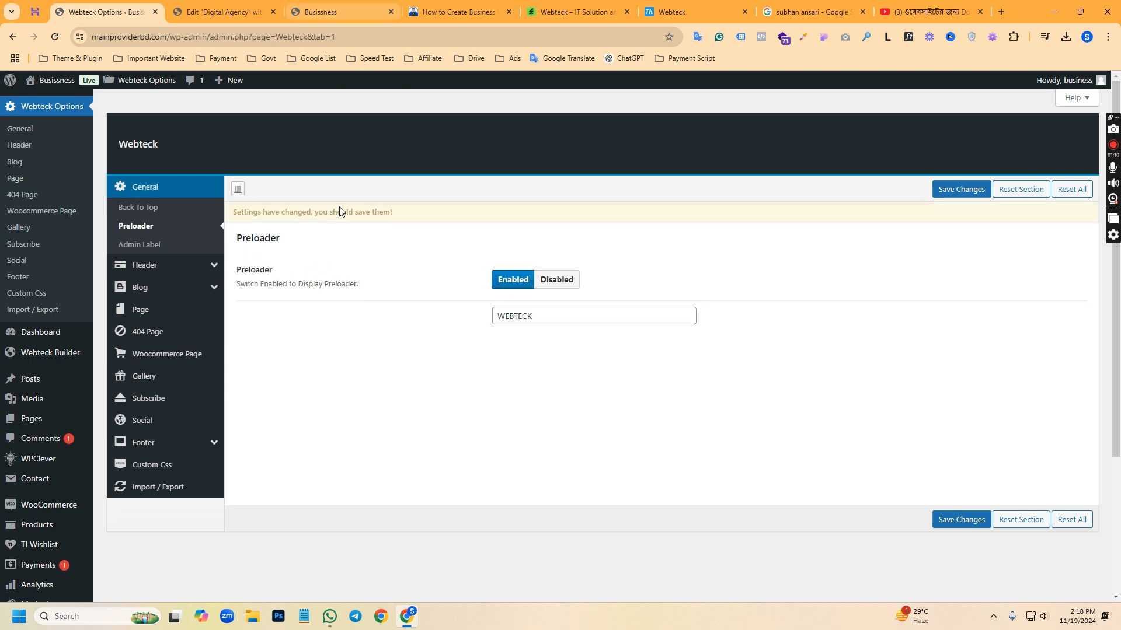
Replace the WEBTECK preloader text with the site owner's brand name and save the theme options
double_click(547, 319)
left_click_drag(547, 319, 488, 320)
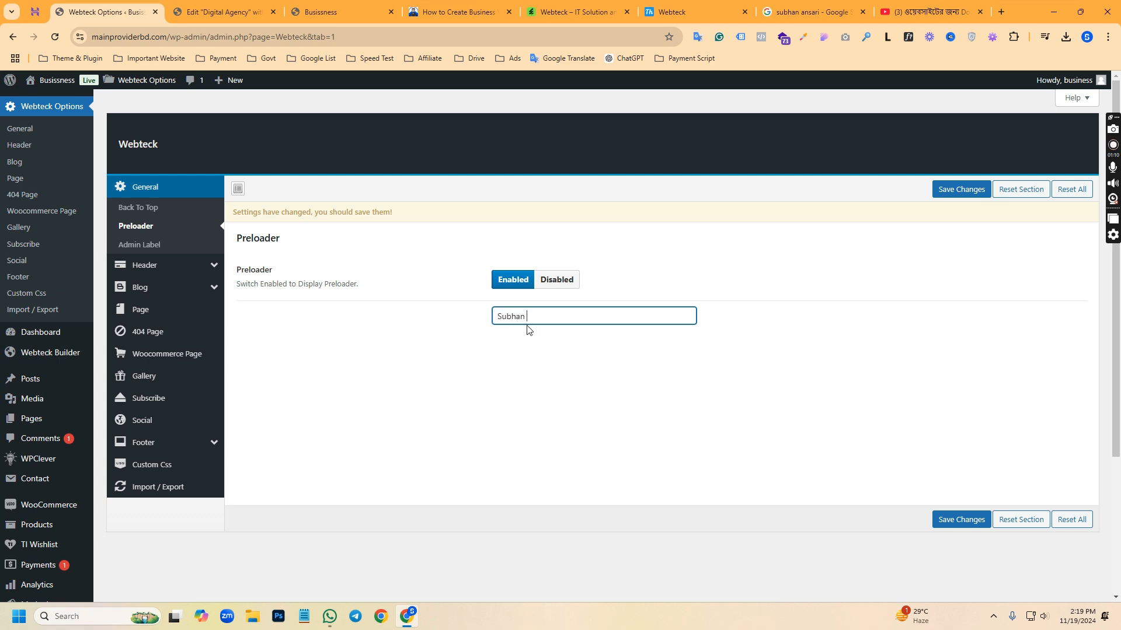
left_click(968, 523)
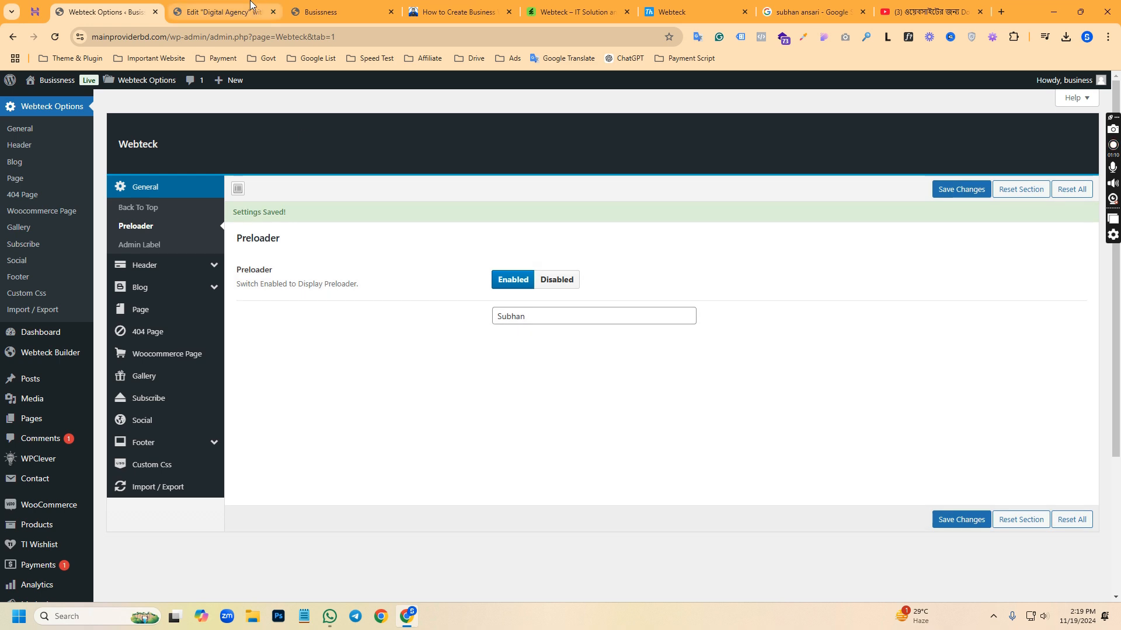
Close the Digital Agency editor and reload the site preview to check the preloader
left_click(251, 7)
left_click(336, 12)
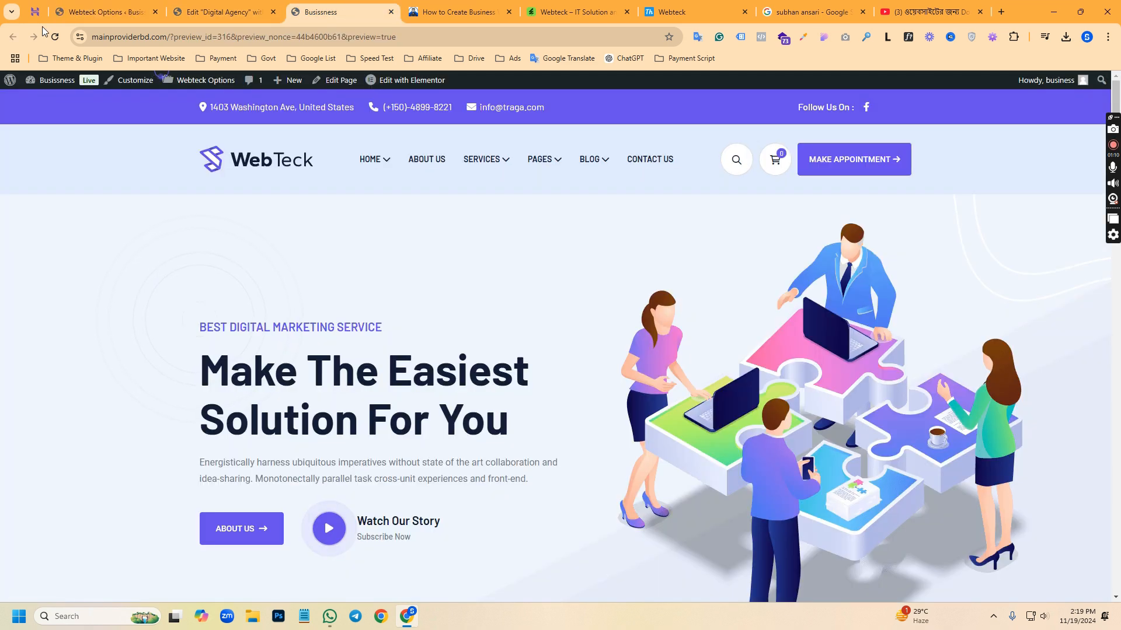
left_click(273, 11)
left_click(607, 110)
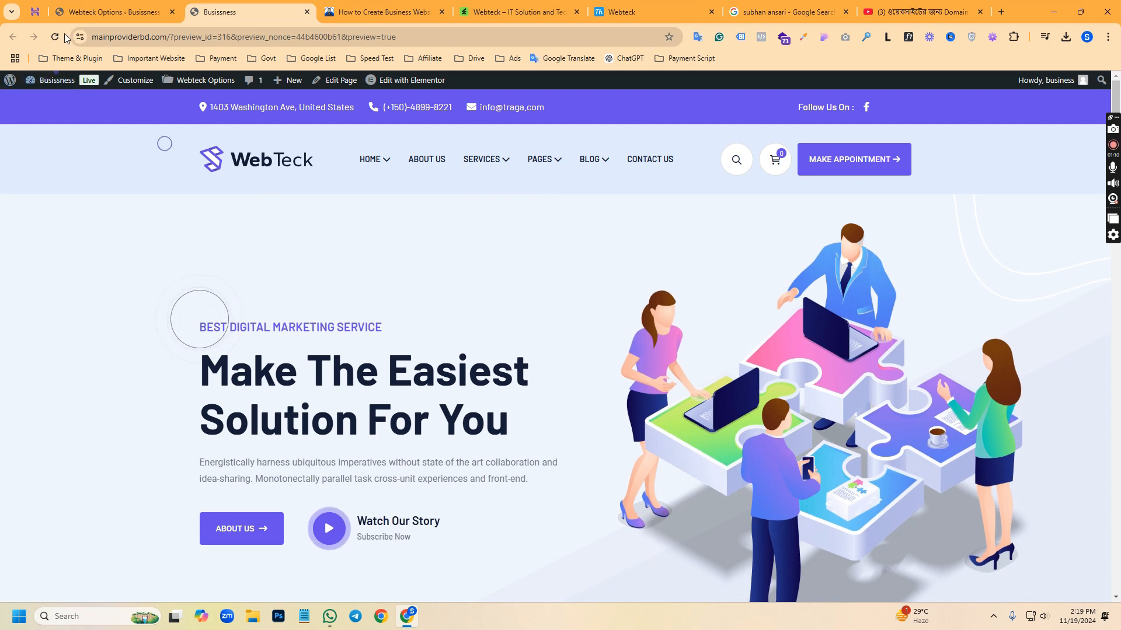
left_click(59, 37)
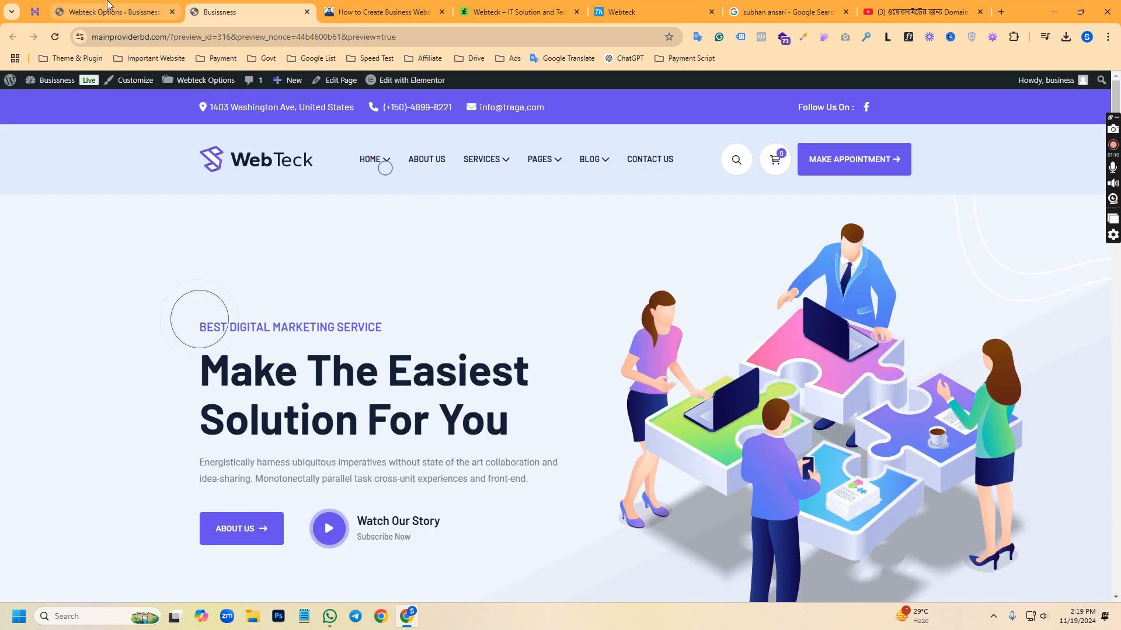
Set the Webteck preloader to Disabled, save the theme options, and check the site preview
left_click(108, 9)
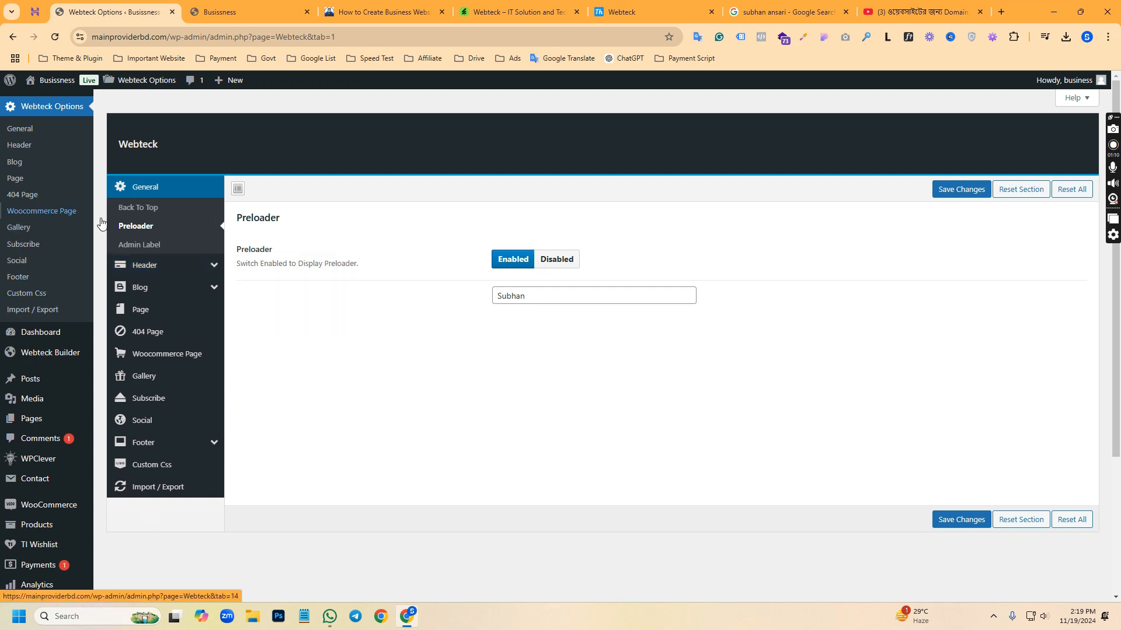
left_click(553, 261)
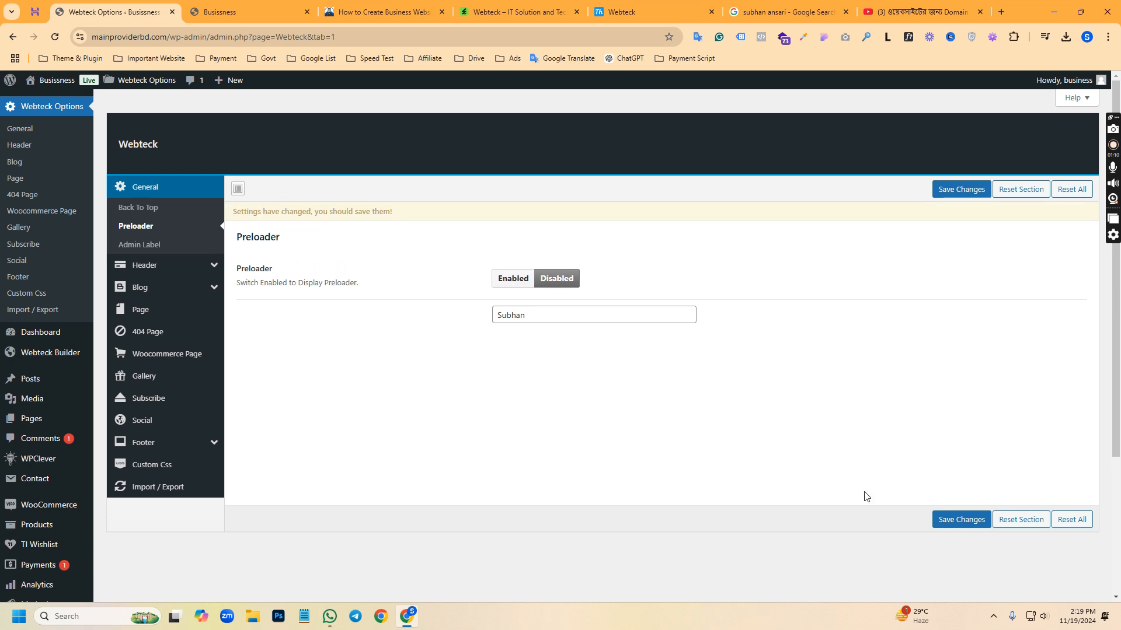
left_click(957, 519)
left_click(222, 12)
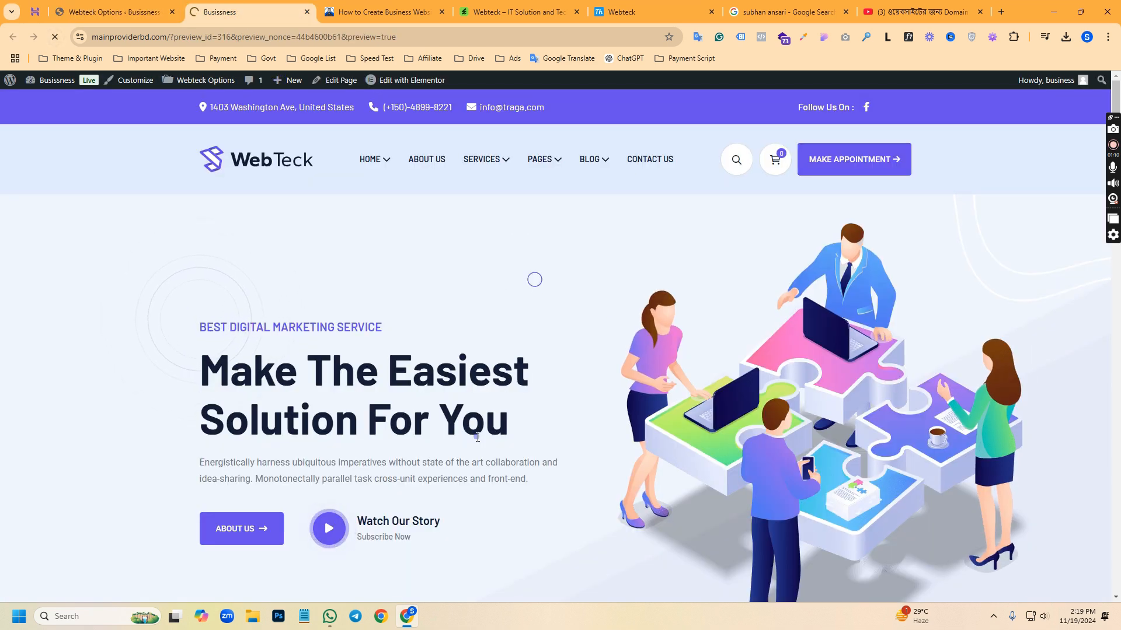
Examine the Webteck Header options, comparing the topbar location, phone, email and button fields with the header in the site preview
left_click(111, 12)
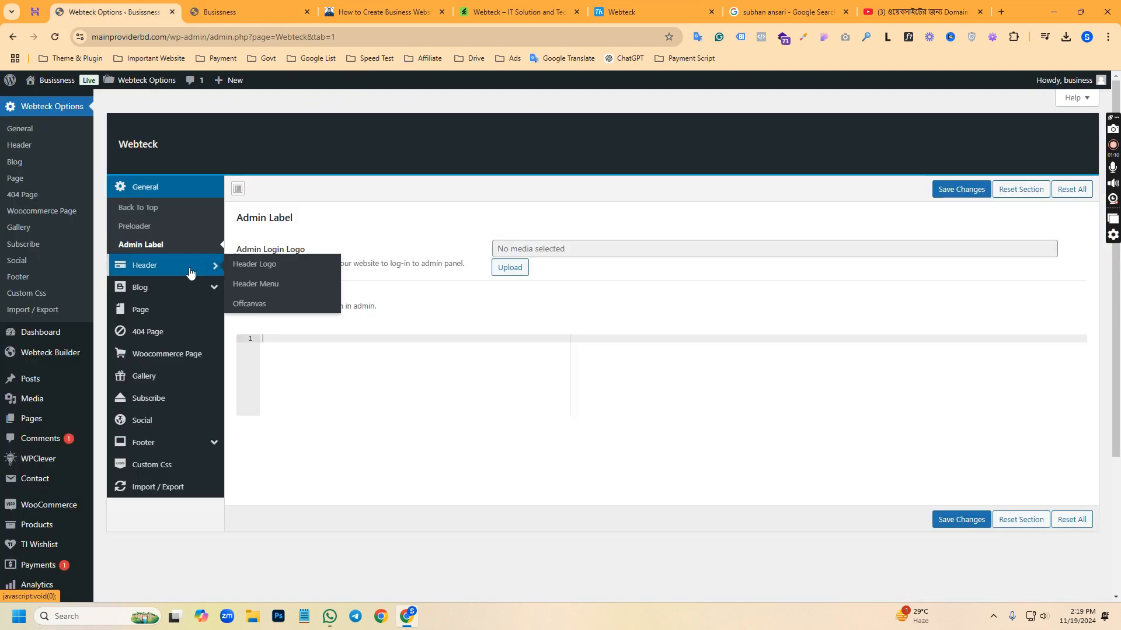
left_click(190, 273)
scroll(587, 300, "down", 3)
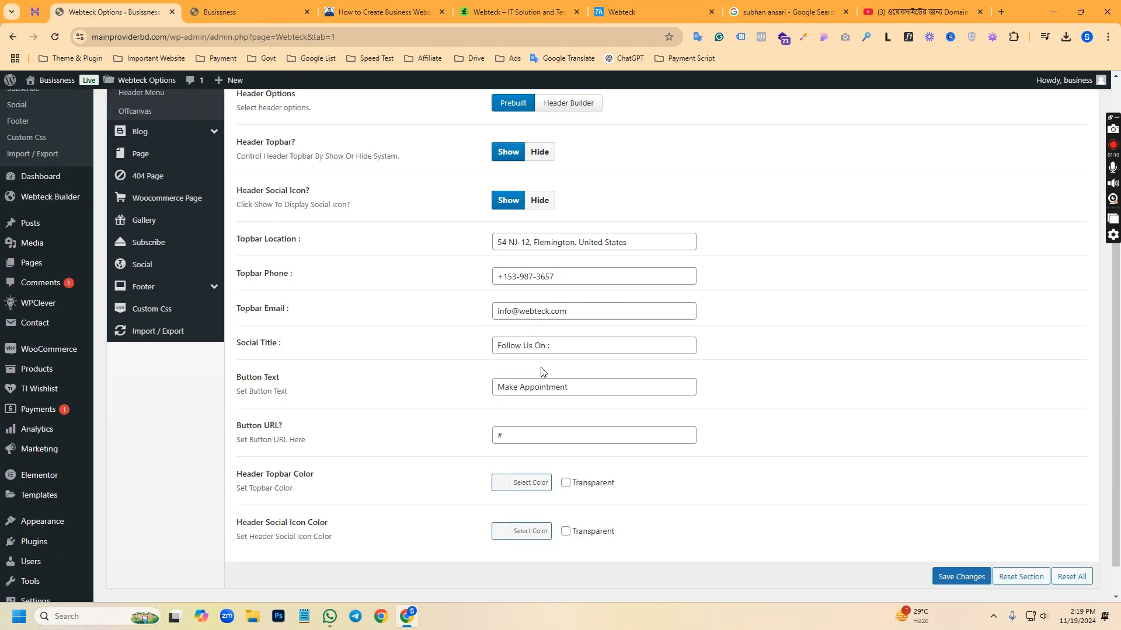
left_click(257, 11)
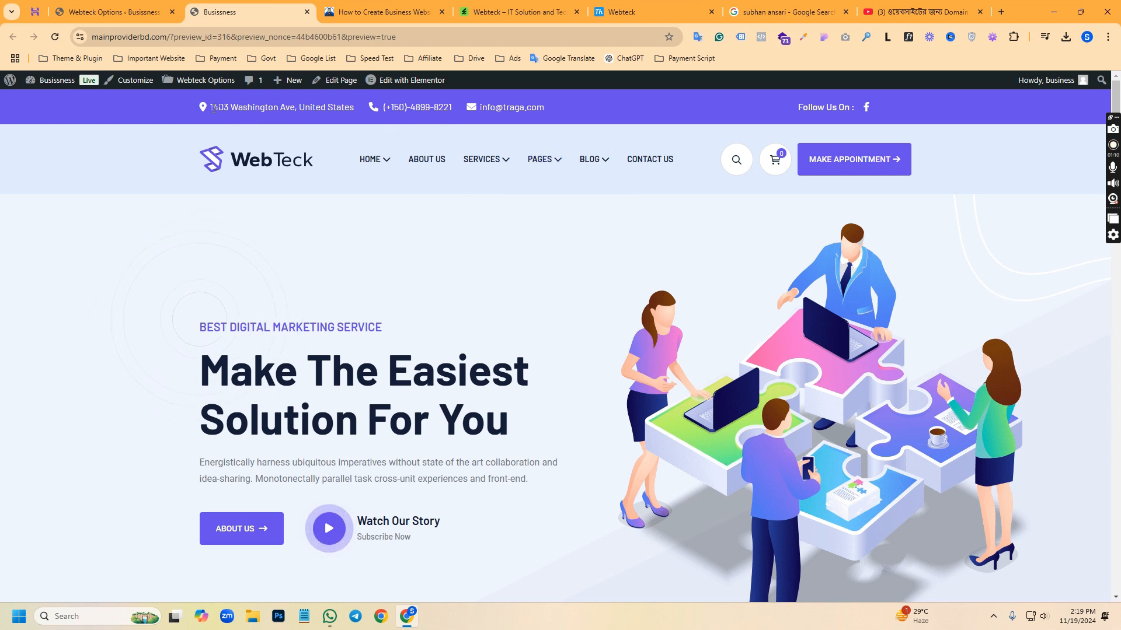
left_click_drag(211, 109, 397, 120)
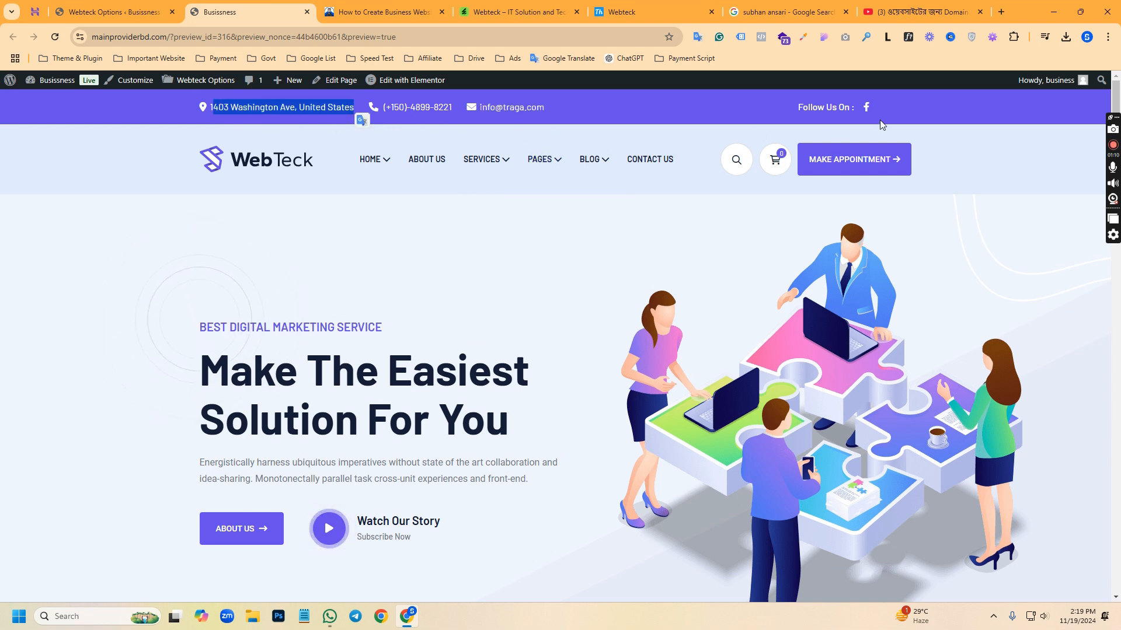
left_click(111, 11)
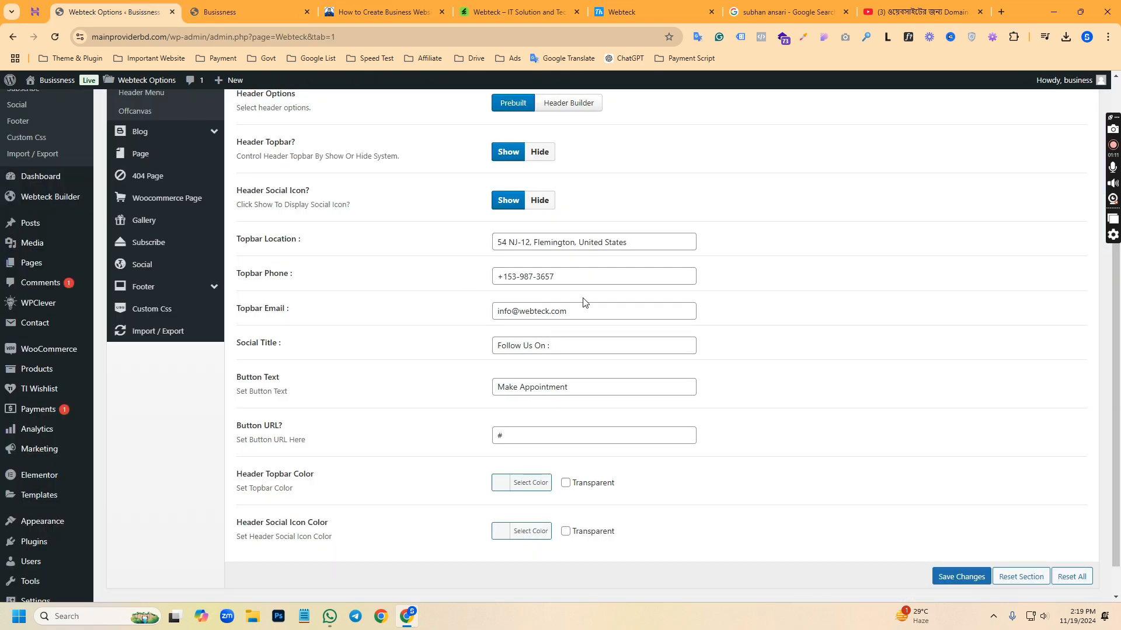
left_click_drag(646, 243, 484, 246)
left_click(584, 276)
left_click(599, 315)
left_click(602, 389)
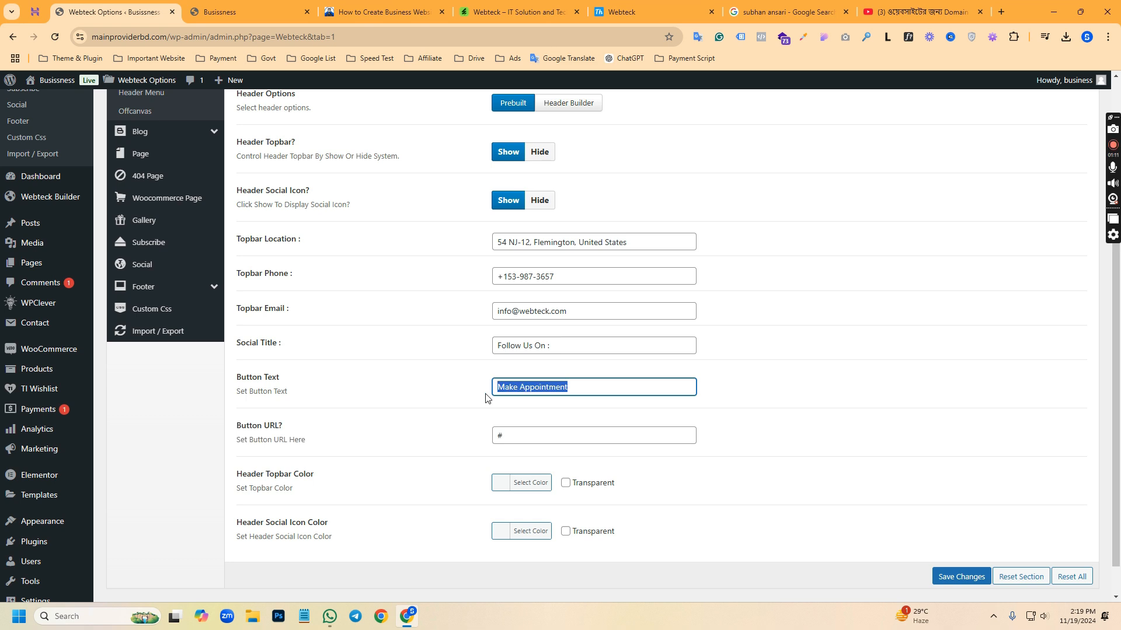
key("Tab")
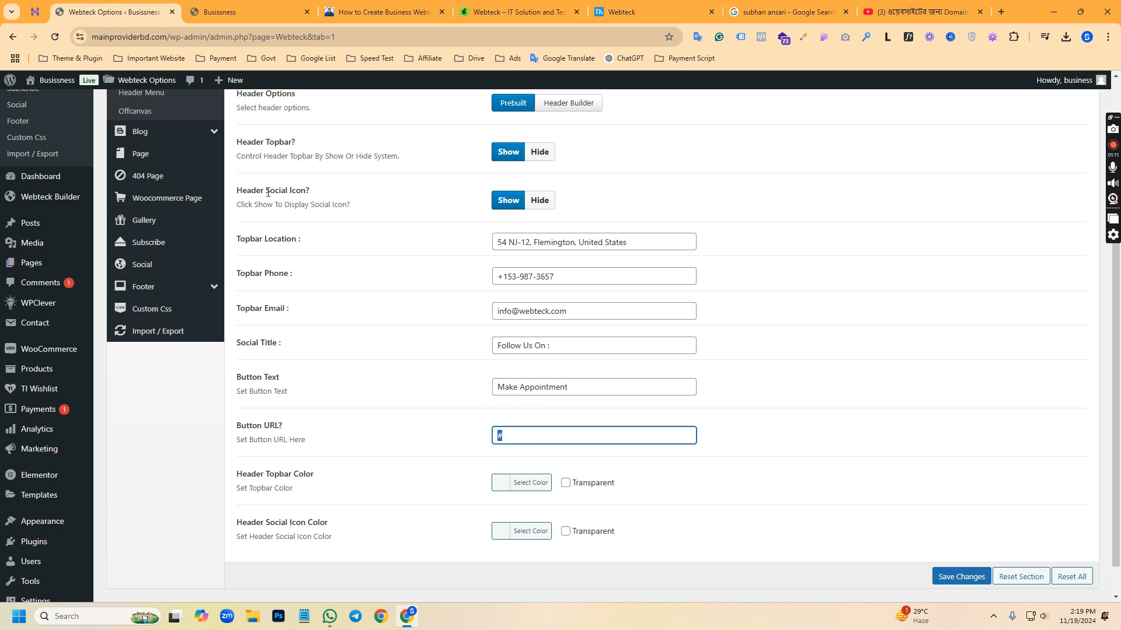
Glance at the Webteck Blog options and open the site's Header One template in Elementor
left_click(410, 3)
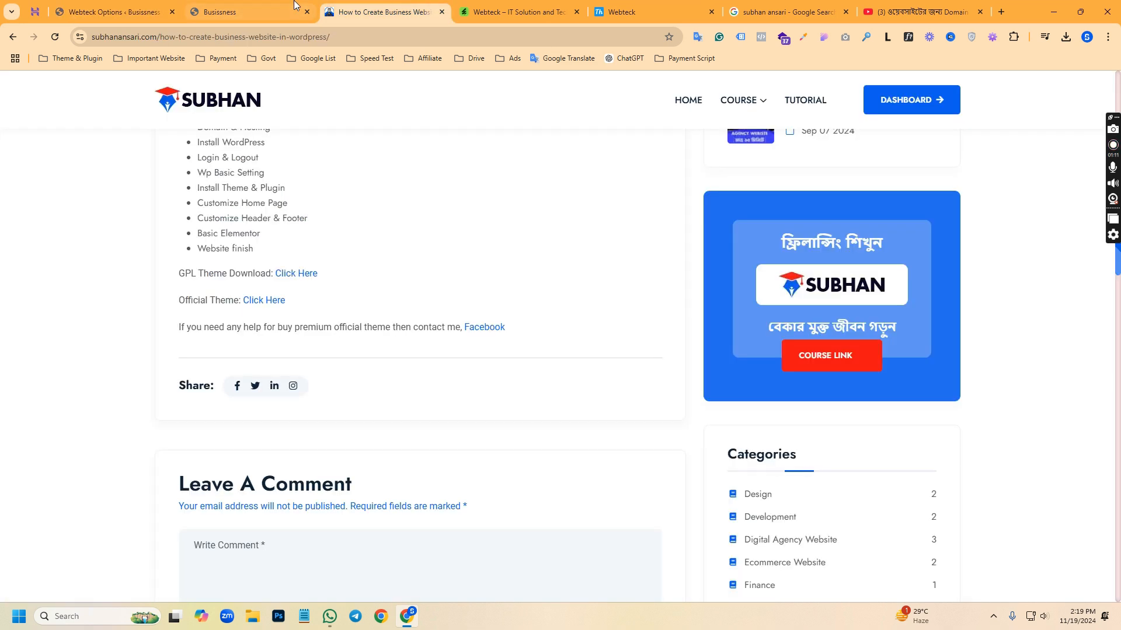
left_click(295, 3)
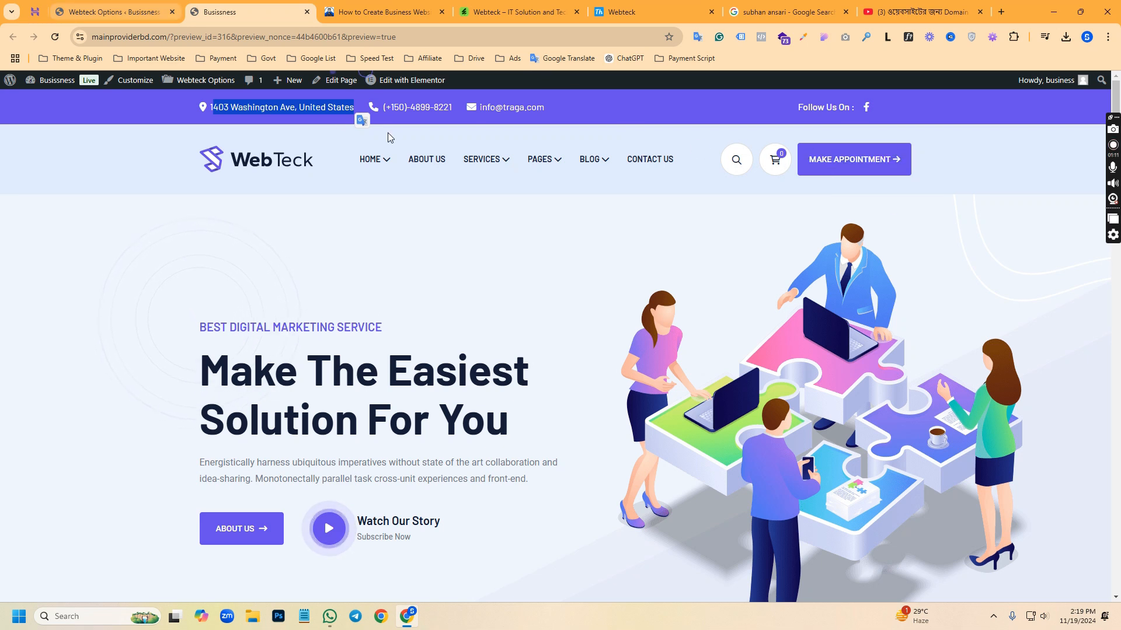
left_click(395, 80)
left_click(108, 11)
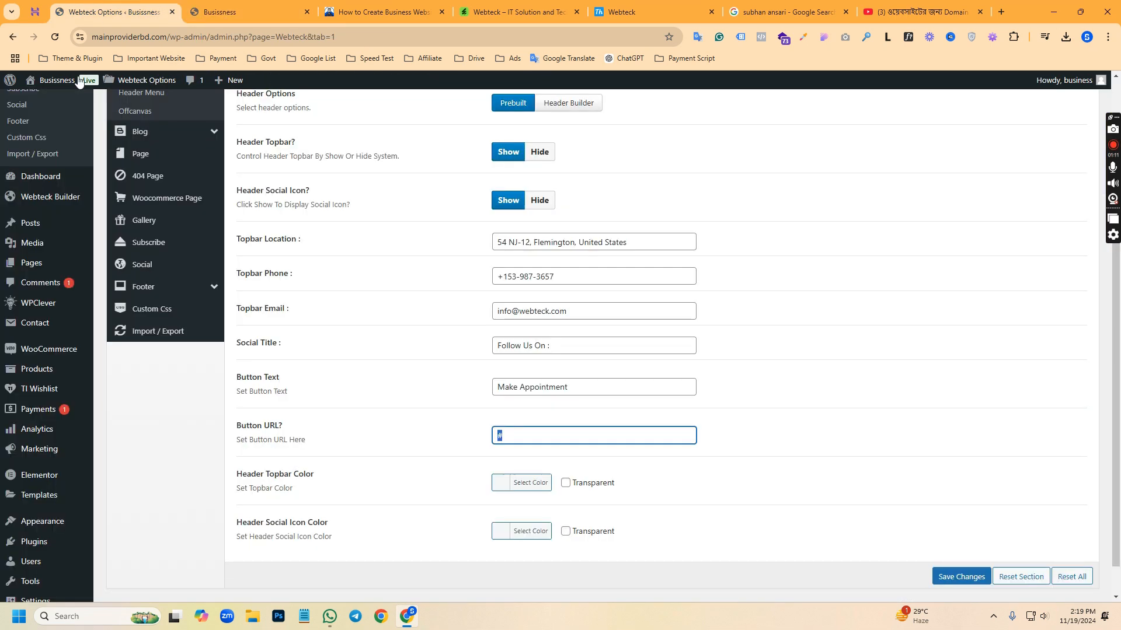
left_click(178, 289)
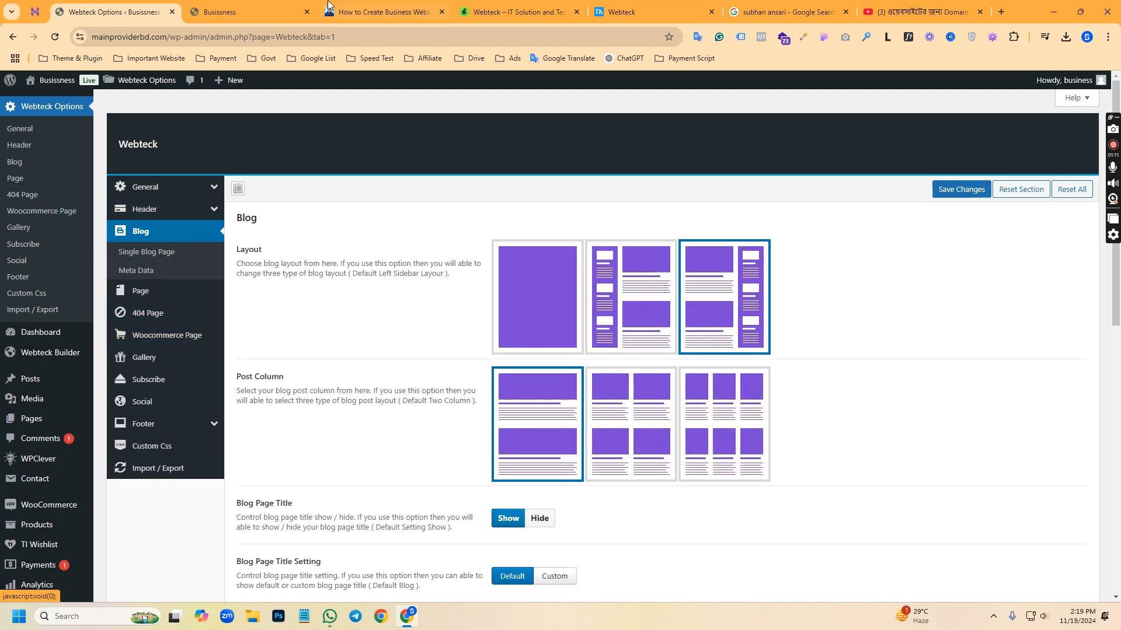
left_click(298, 12)
mouse_move(418, 89)
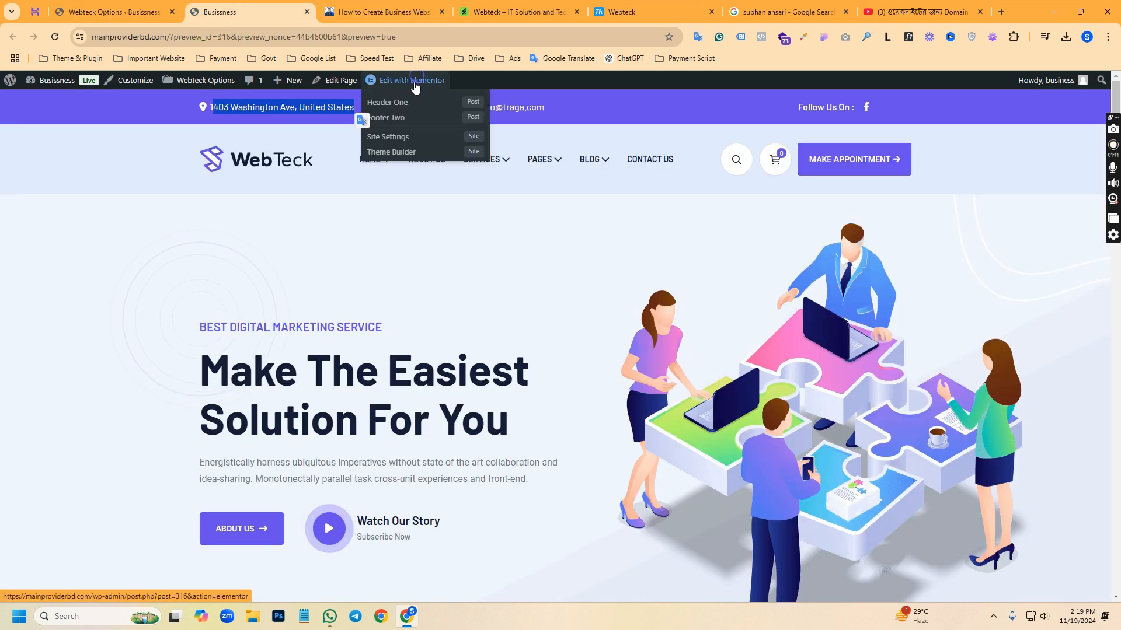
left_click(397, 108)
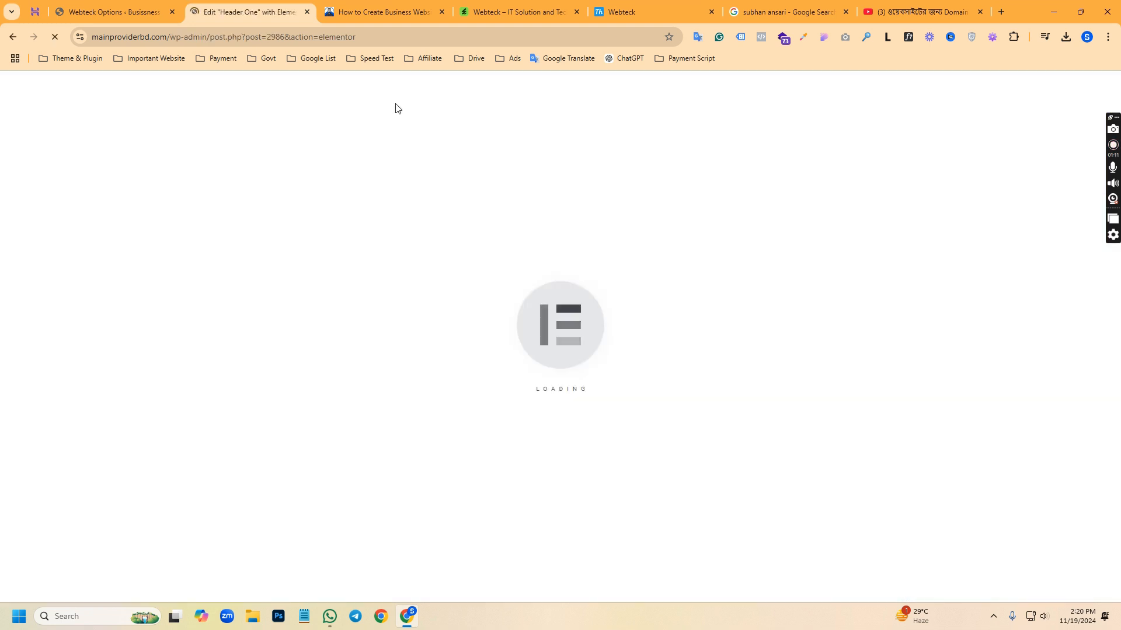
Look through the Page, 404 Page, Woocommerce Page, Gallery and Social settings in the Webteck options
left_click(144, 5)
left_click(143, 291)
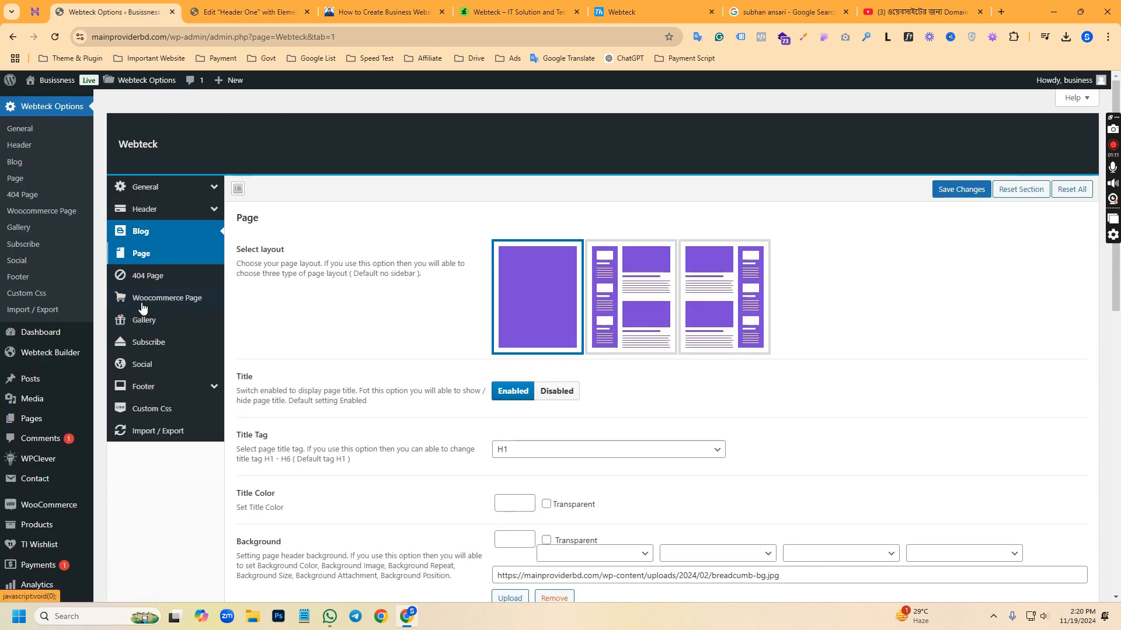
left_click(143, 276)
left_click(143, 297)
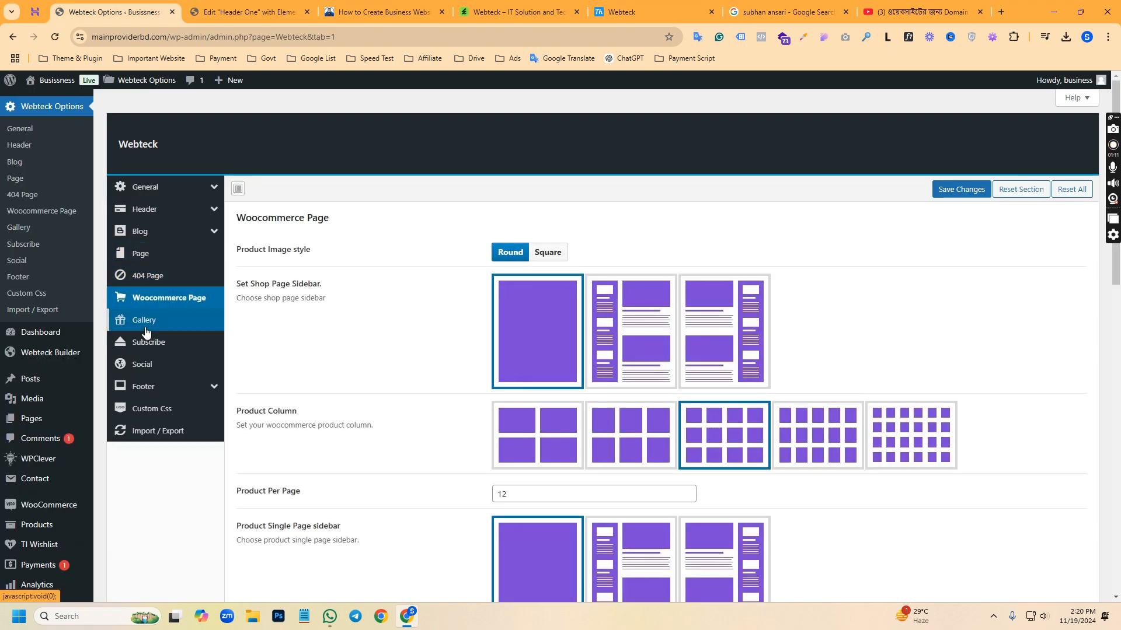
left_click(145, 322)
left_click(144, 365)
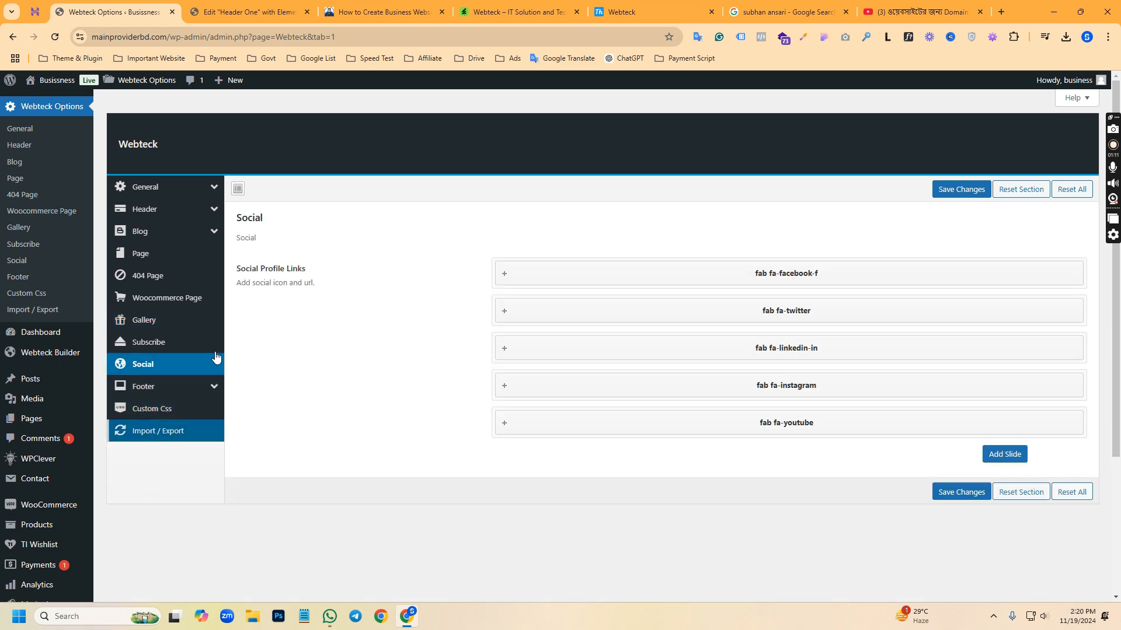
Open the header widget's settings in Header One and review its logo, button, topbar, address and phone options
left_click(248, 12)
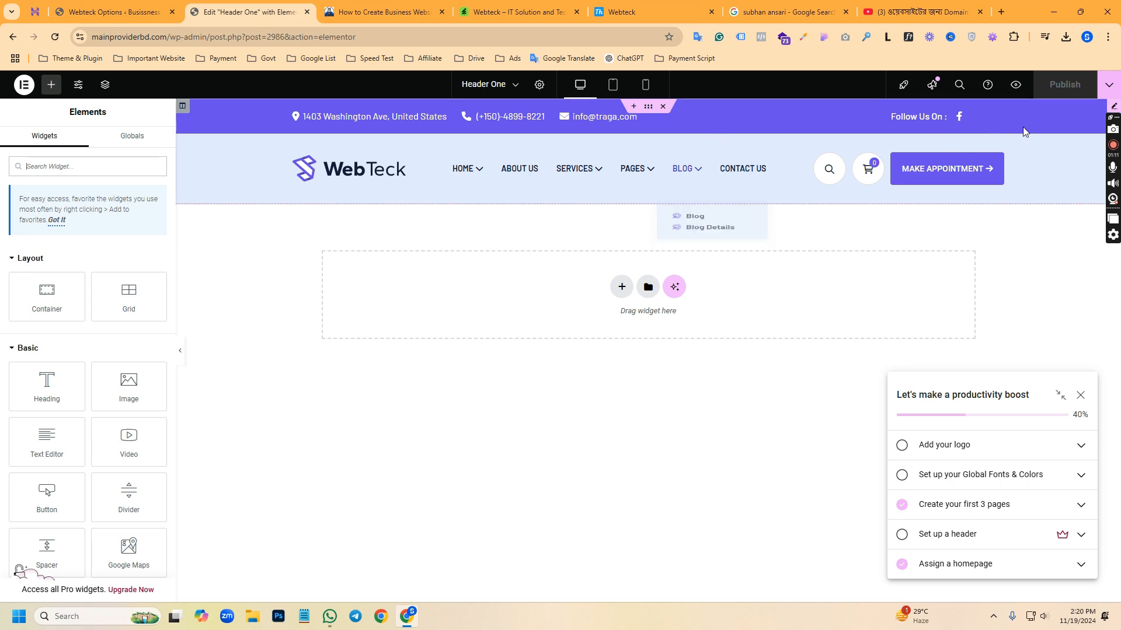
left_click(1087, 164)
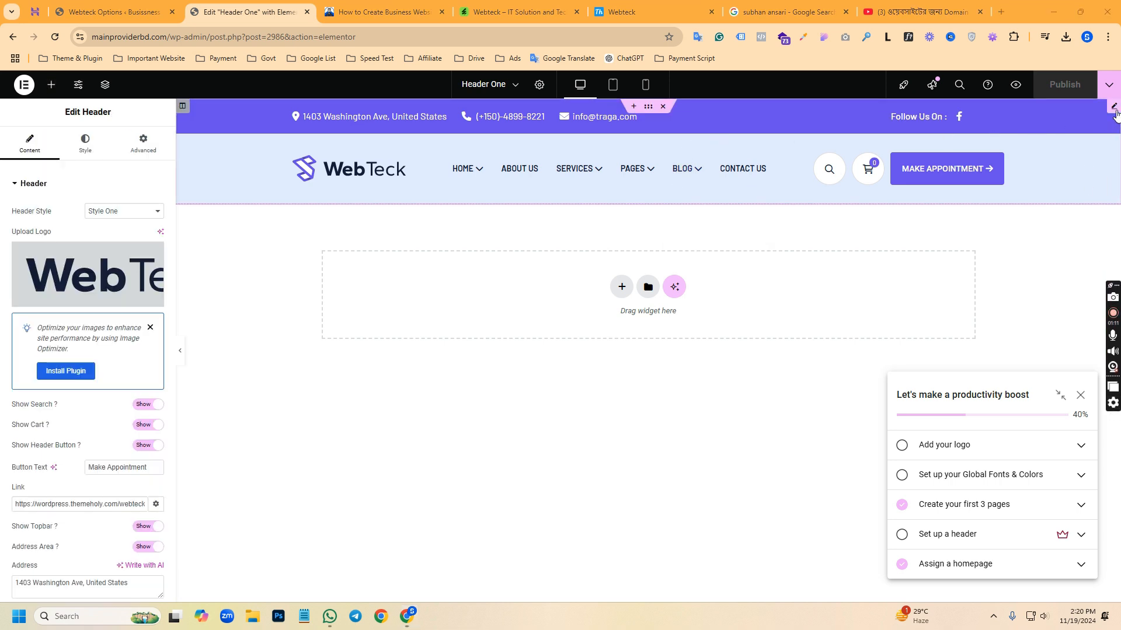
scroll(68, 383, "down", 3)
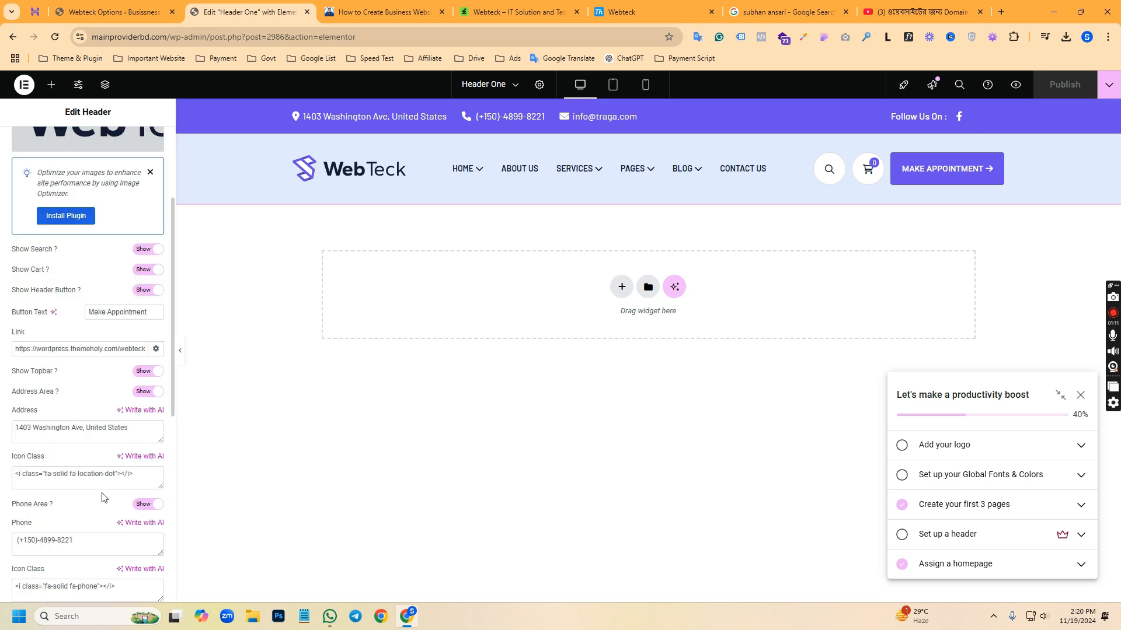
scroll(102, 500, "down", 3)
scroll(112, 481, "up", 6)
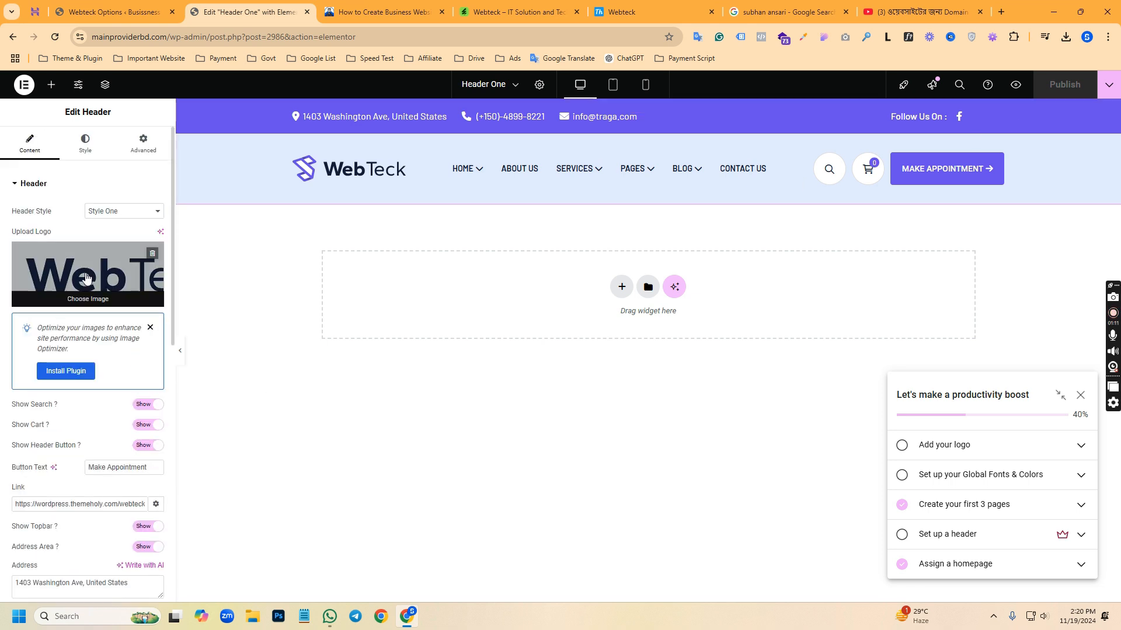
Replace the header logo with an uploaded graduation-cap brand logo
left_click(81, 274)
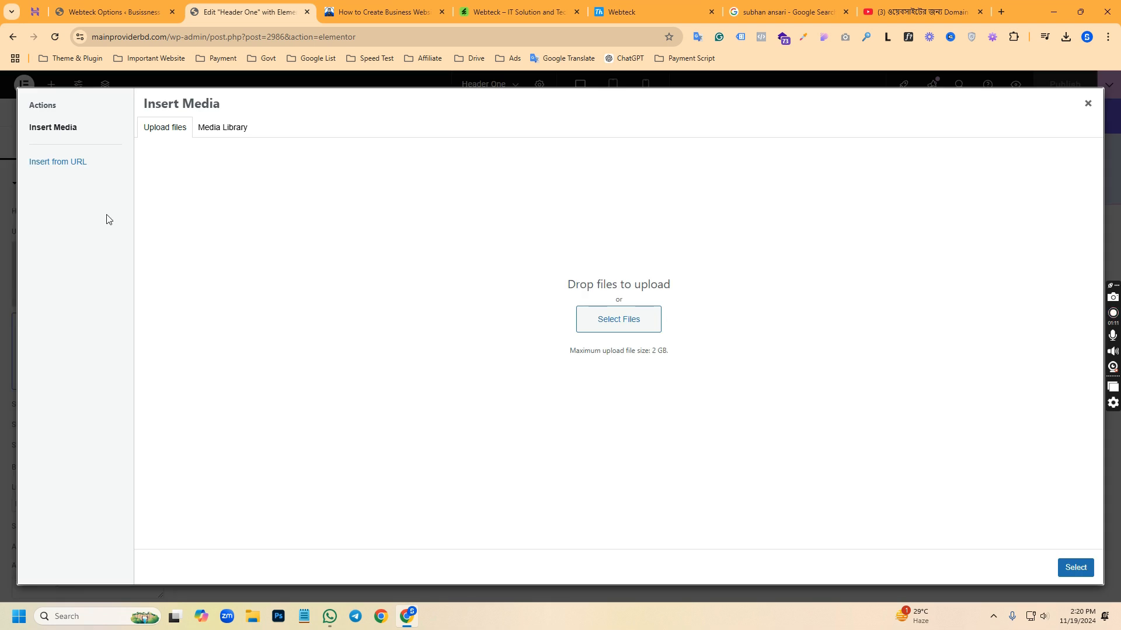
left_click(615, 320)
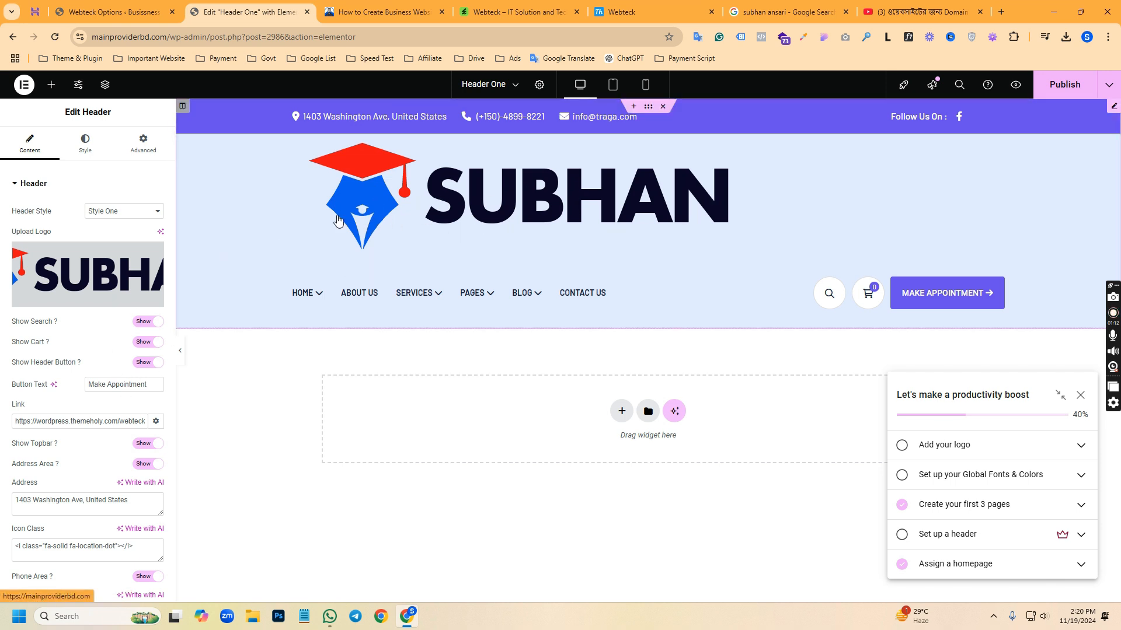
Remove the graduation-cap logo from the header and choose the WebTeck logo from the media library
left_click(151, 254)
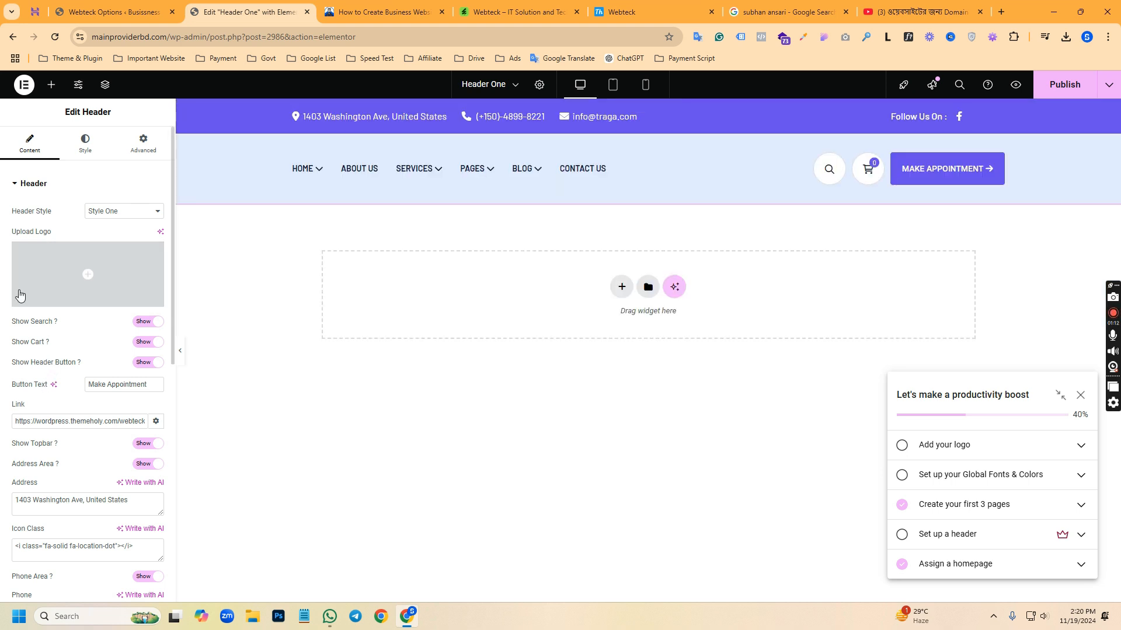
left_click(87, 293)
scroll(525, 362, "down", 10)
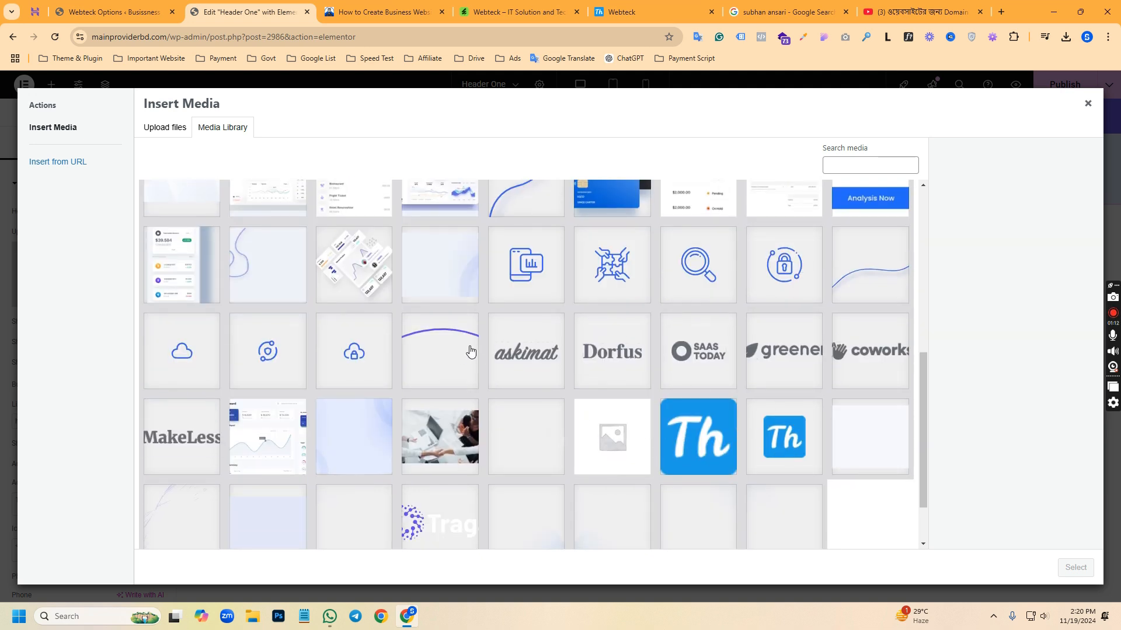
scroll(470, 352, "down", 3)
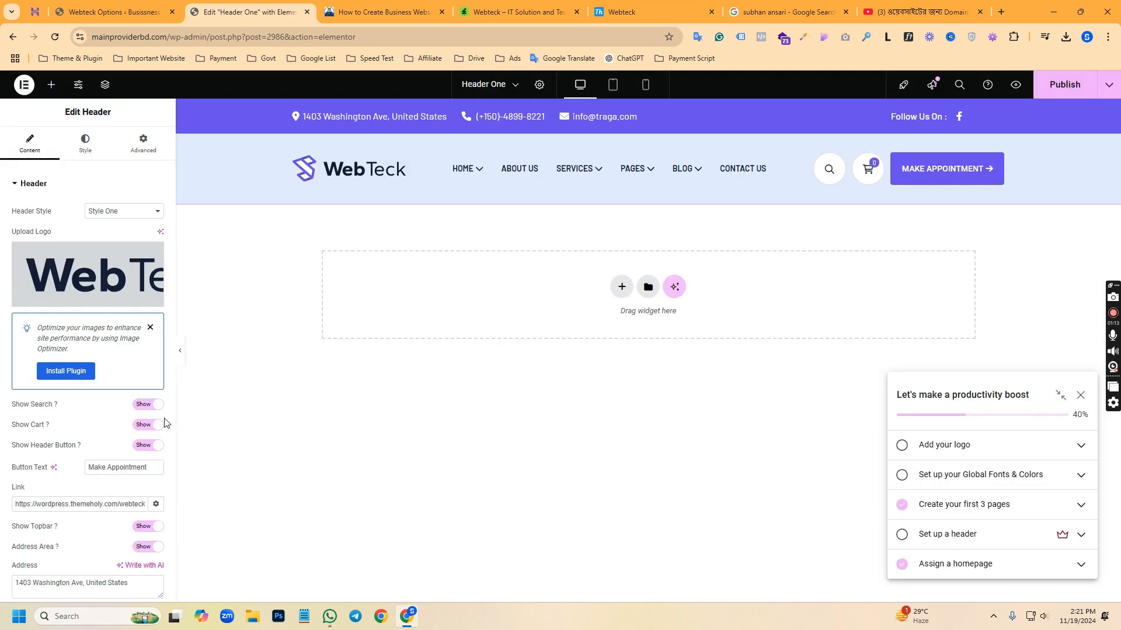
scroll(48, 380, "down", 2)
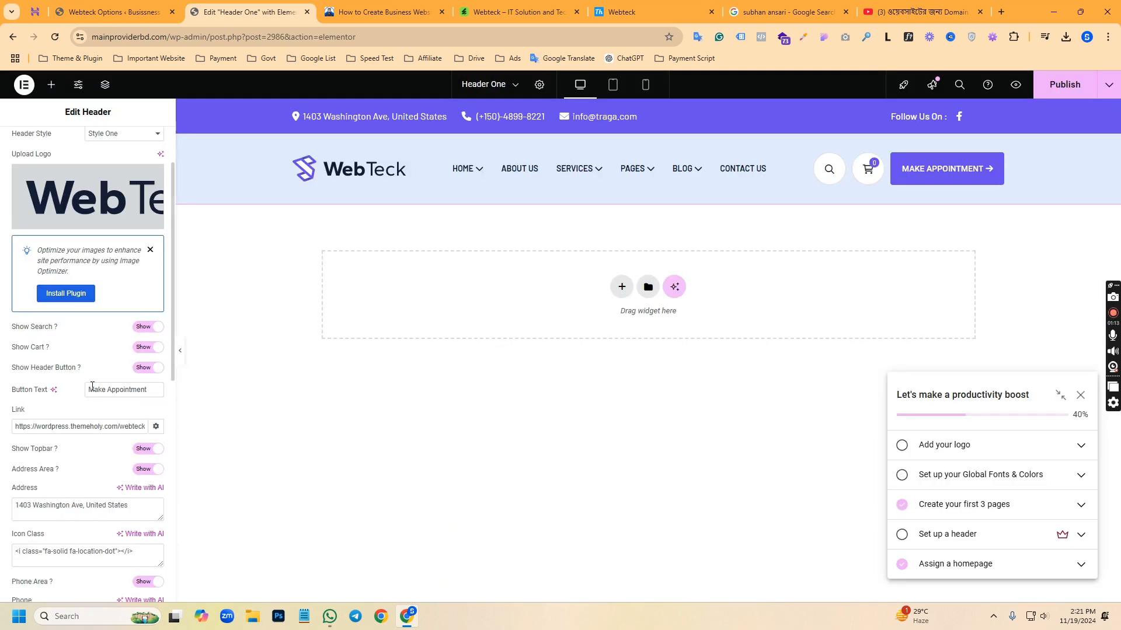
Hide the search icon in the header and show it again
left_click(149, 327)
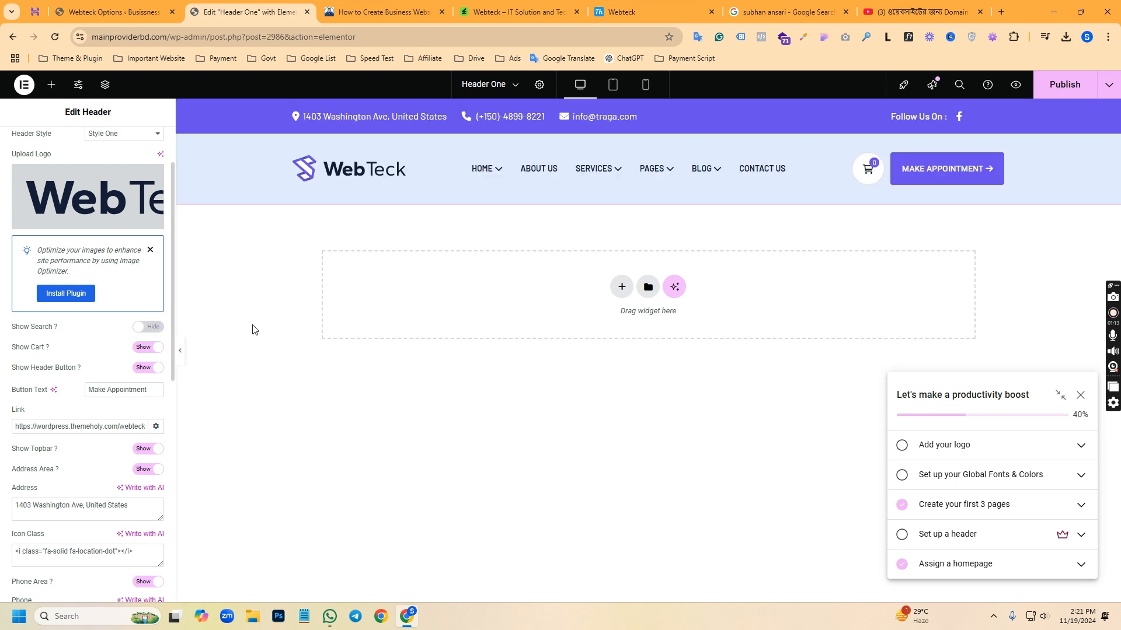
left_click(158, 327)
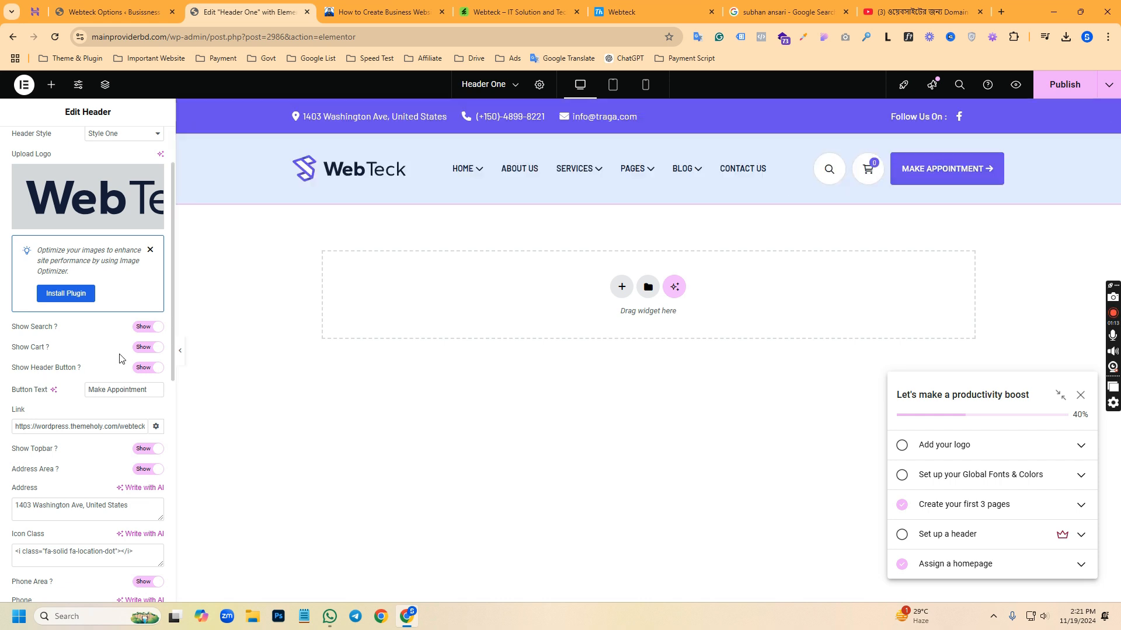
Hide the header's cart icon and show it again, do the same for the header button, and select the button's link
left_click(137, 349)
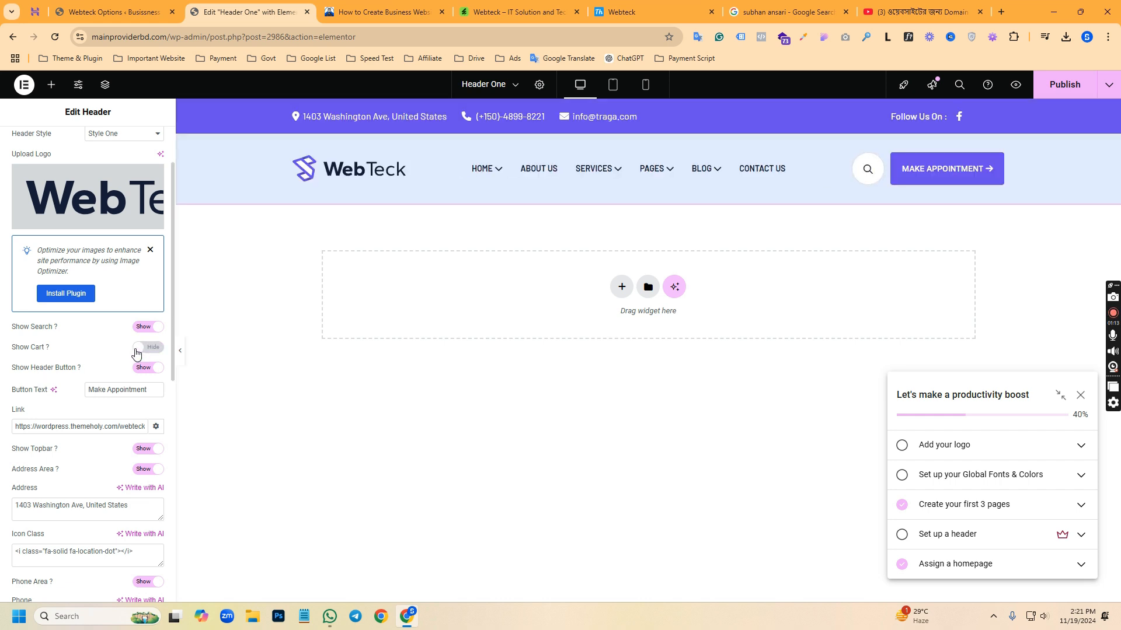
left_click(137, 350)
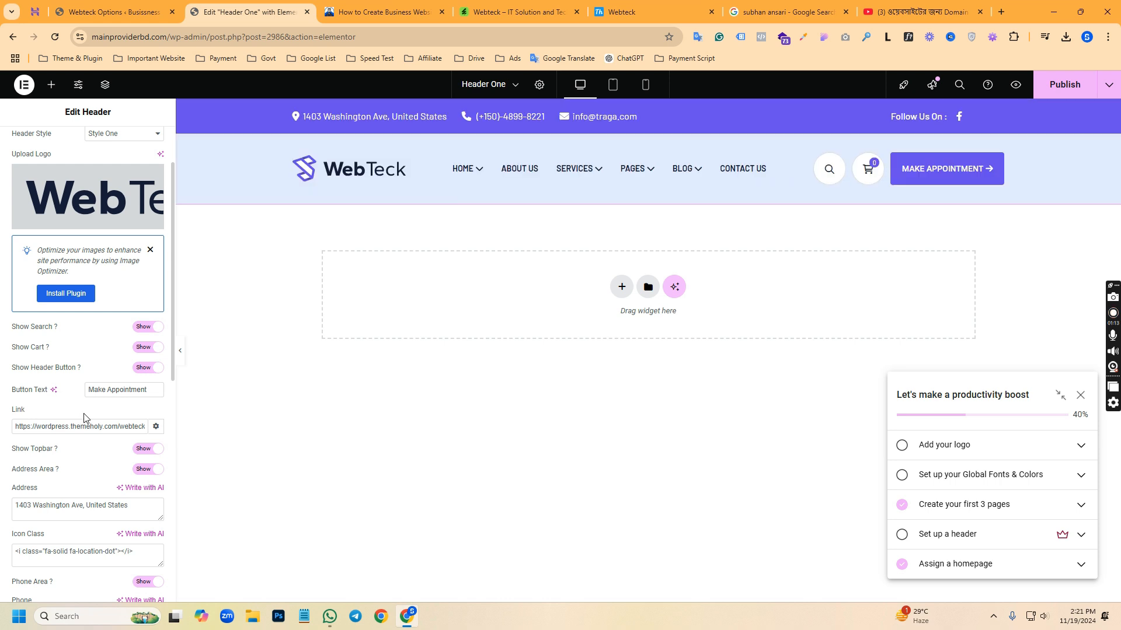
scroll(85, 420, "down", 4)
scroll(124, 207, "up", 1)
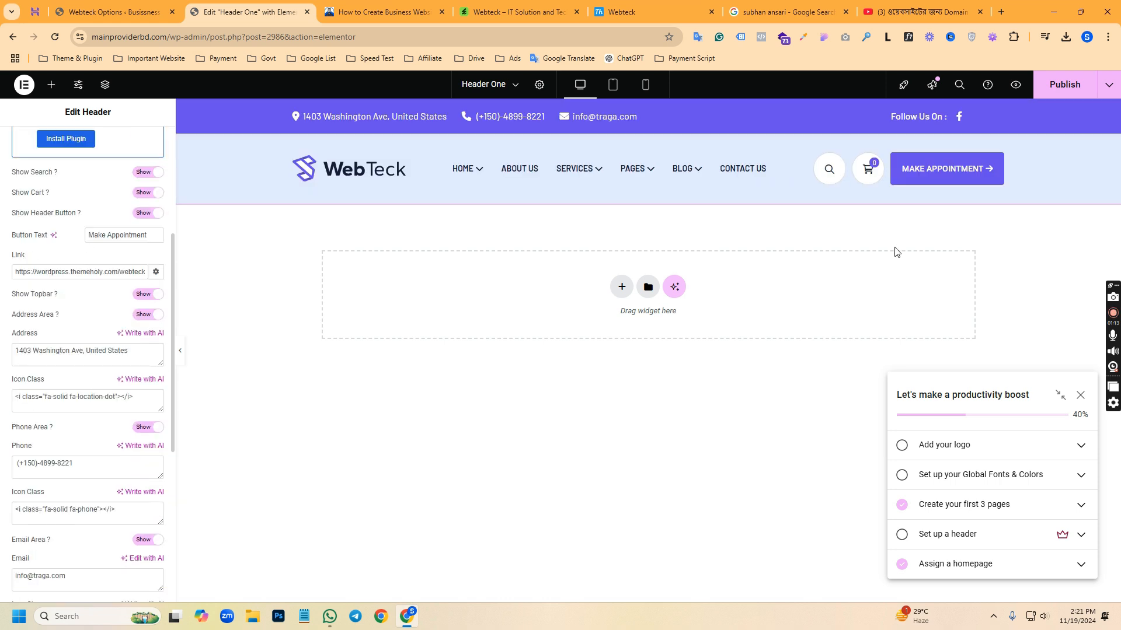
left_click(158, 216)
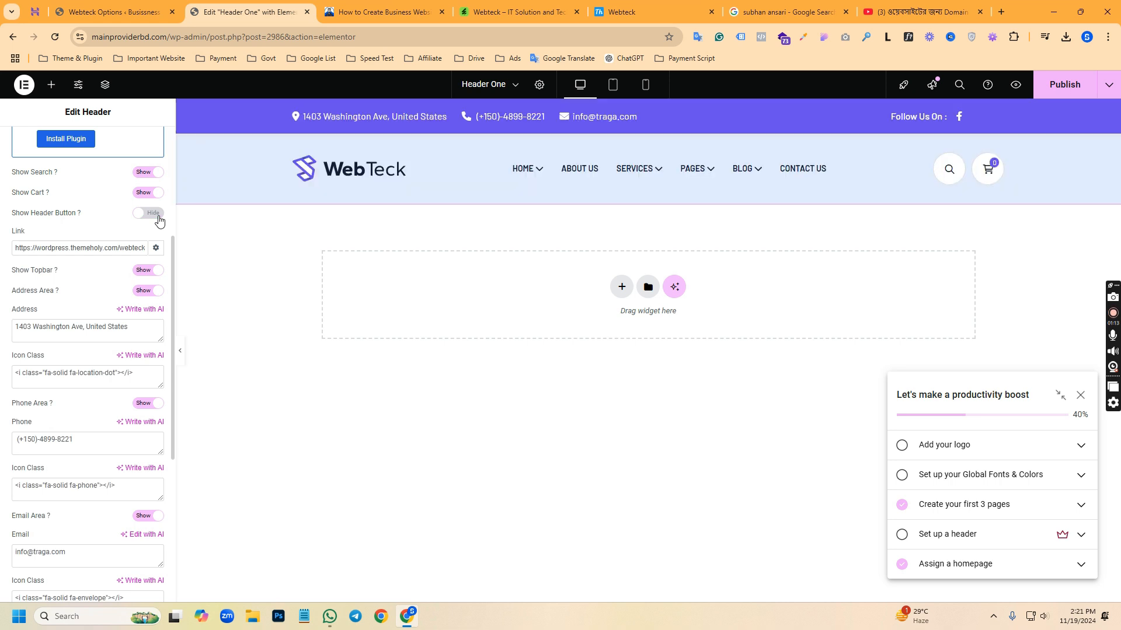
left_click(155, 214)
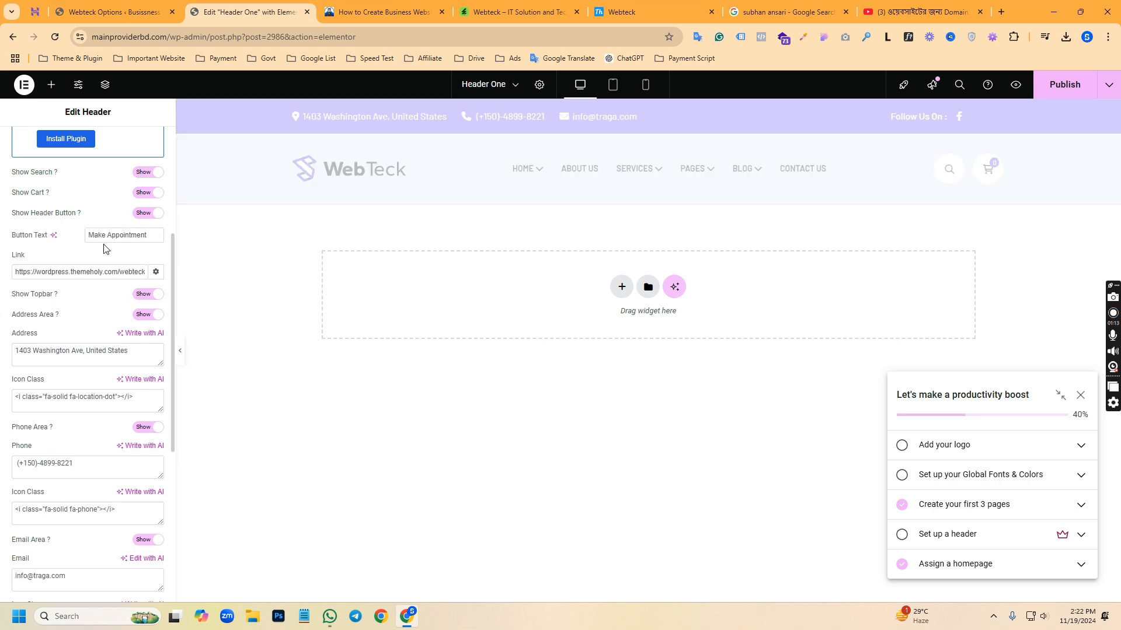
triple_click(83, 274)
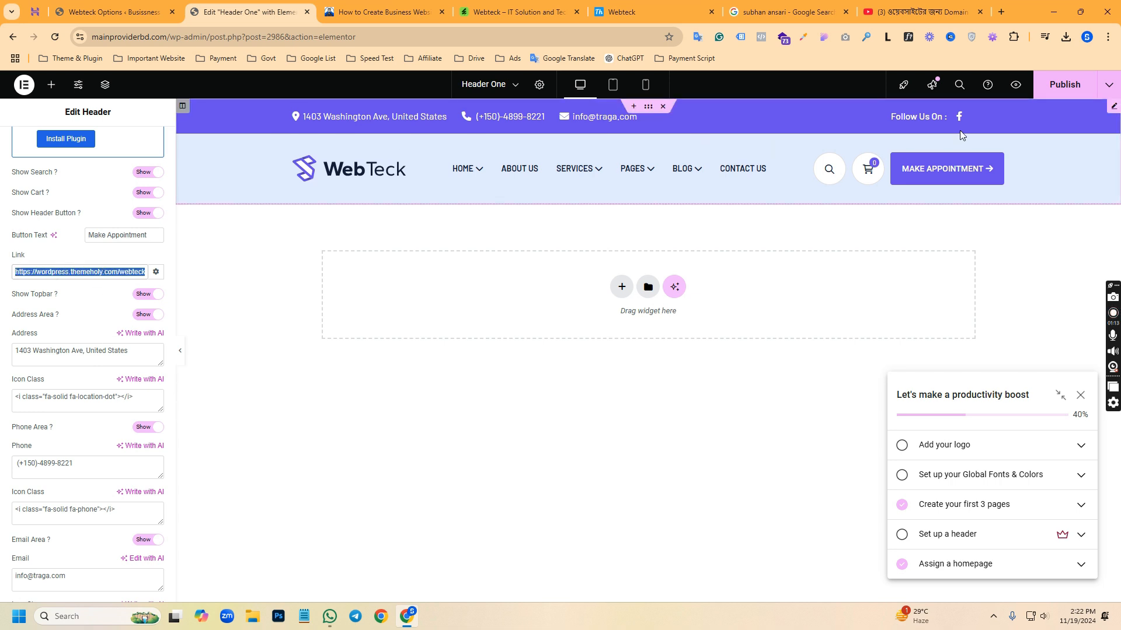
Hide the header's topbar and show it again
left_click(144, 294)
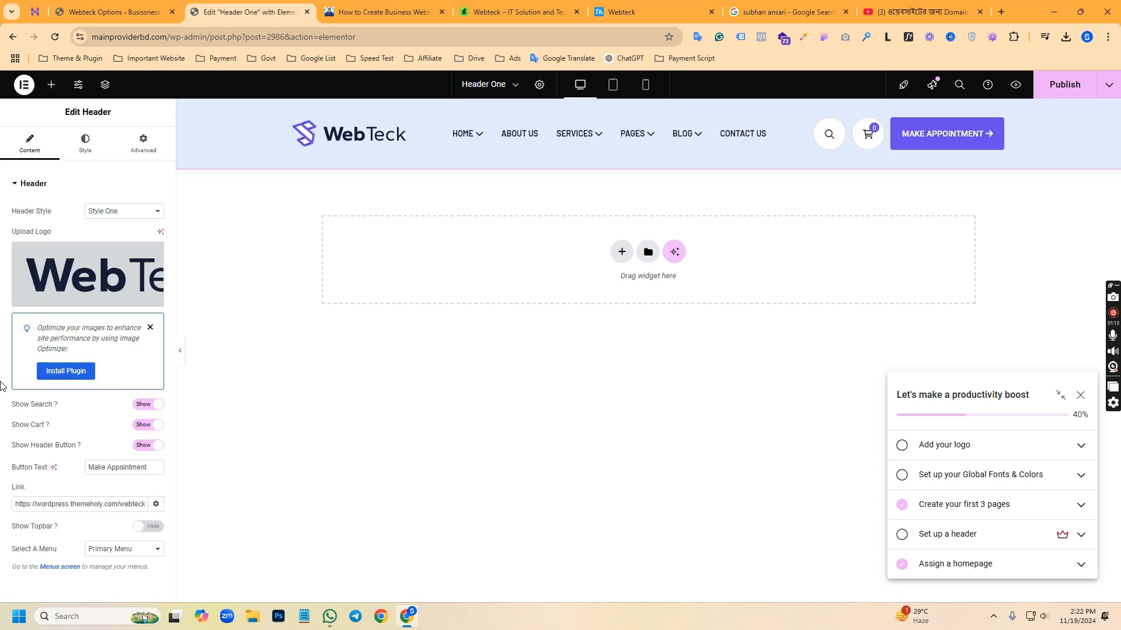
left_click(139, 530)
scroll(96, 521, "down", 3)
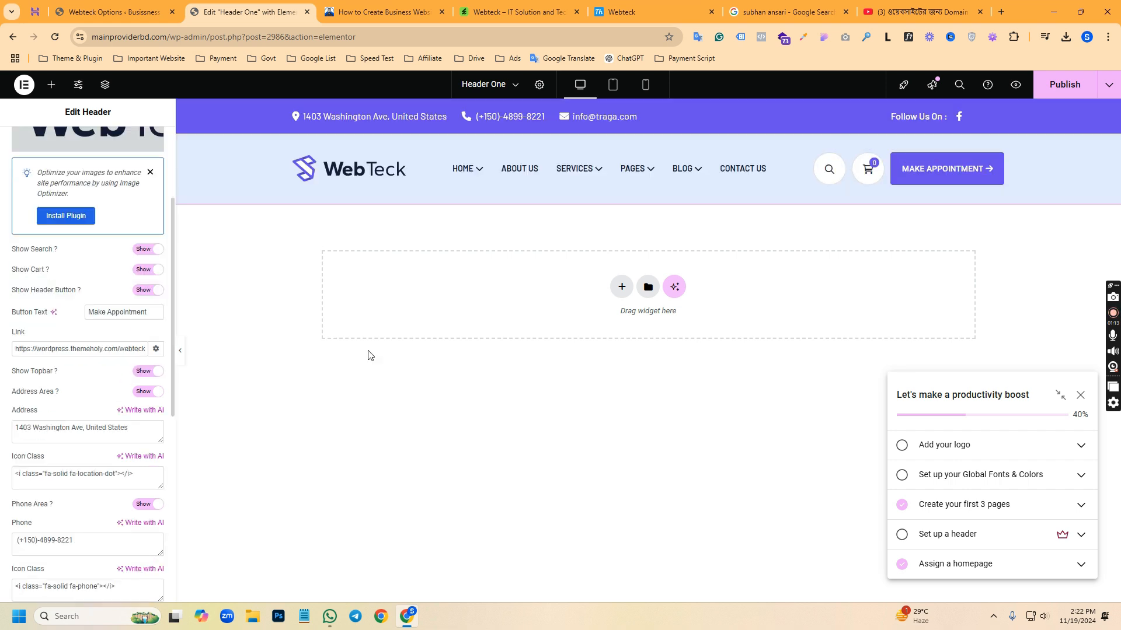
Review the topbar's contact fields and expand the five social icon items in turn to examine their icons and links
scroll(76, 420, "down", 4)
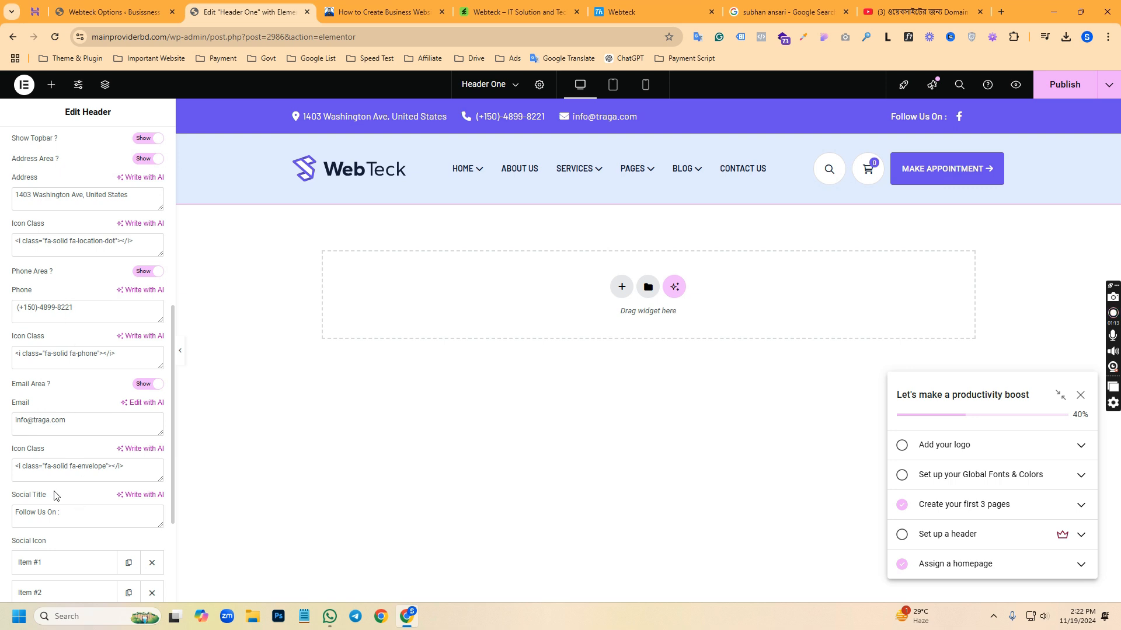
scroll(54, 495, "down", 3)
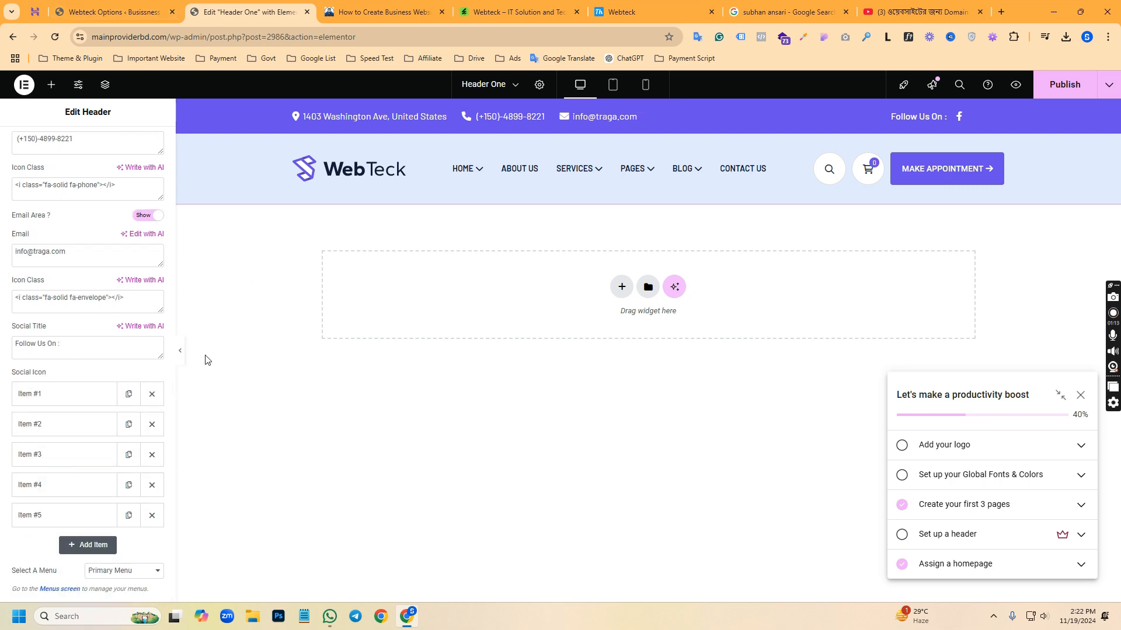
left_click(66, 397)
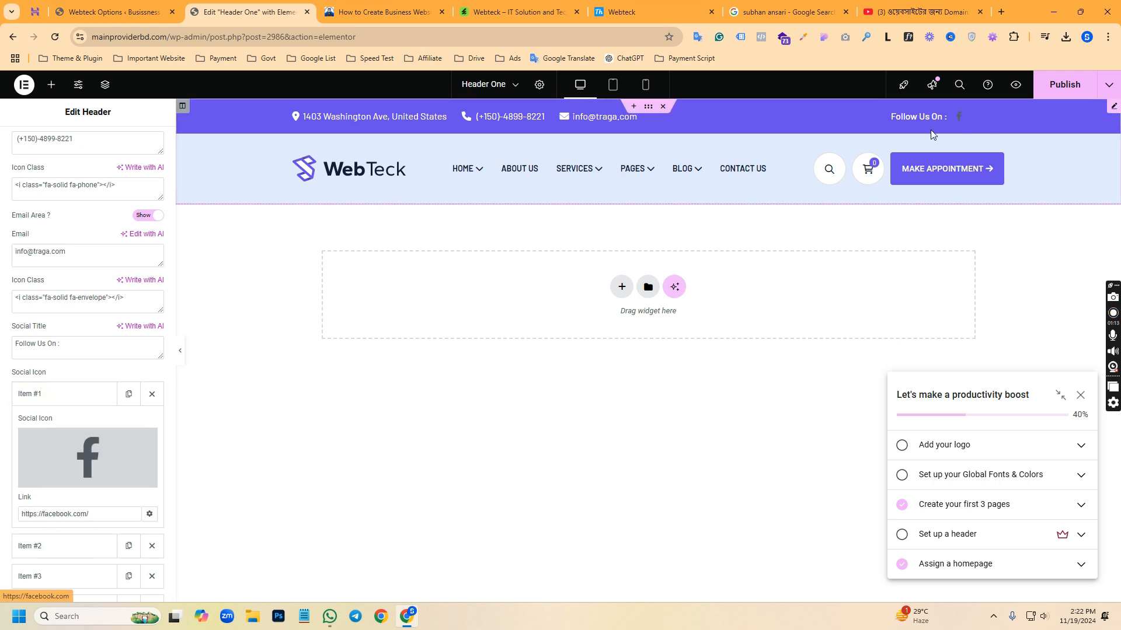
left_click(80, 547)
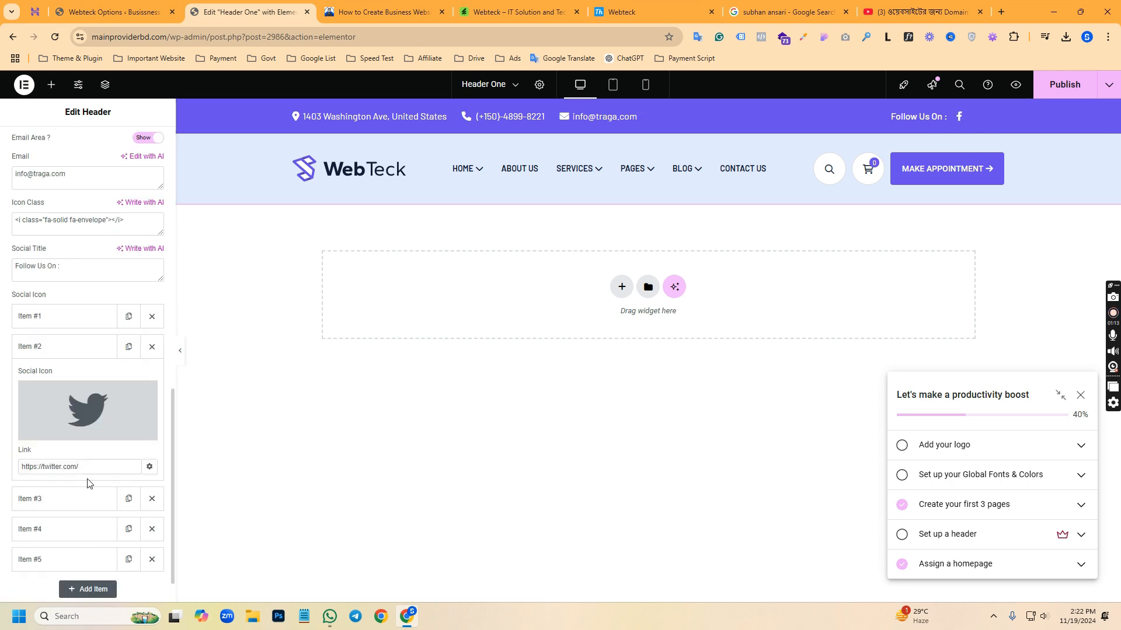
left_click(81, 500)
left_click(67, 529)
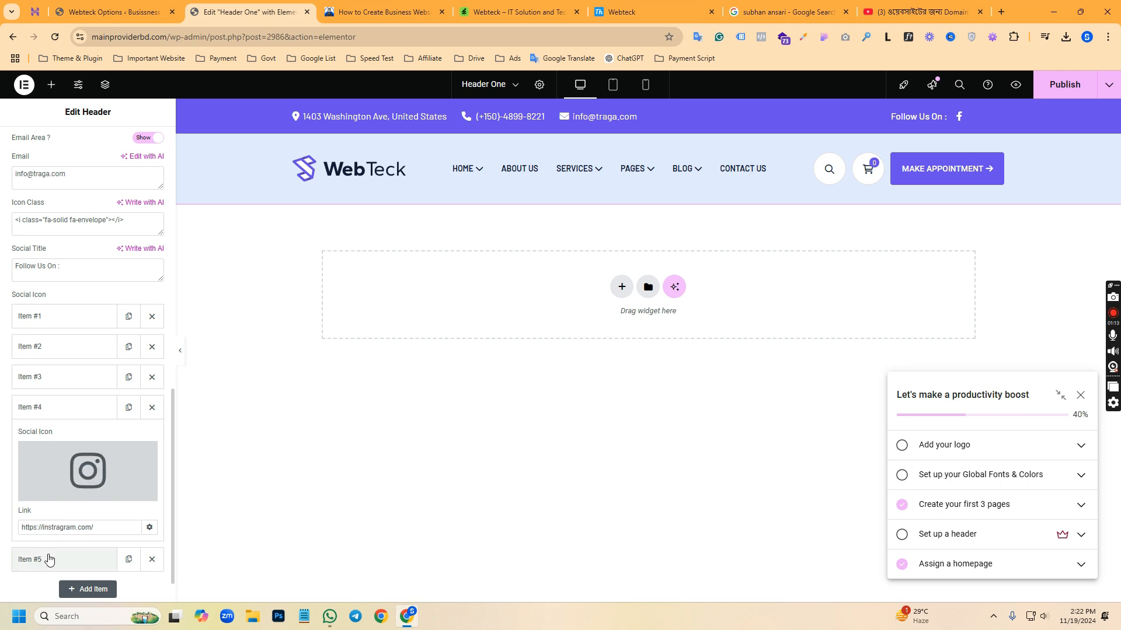
left_click(49, 559)
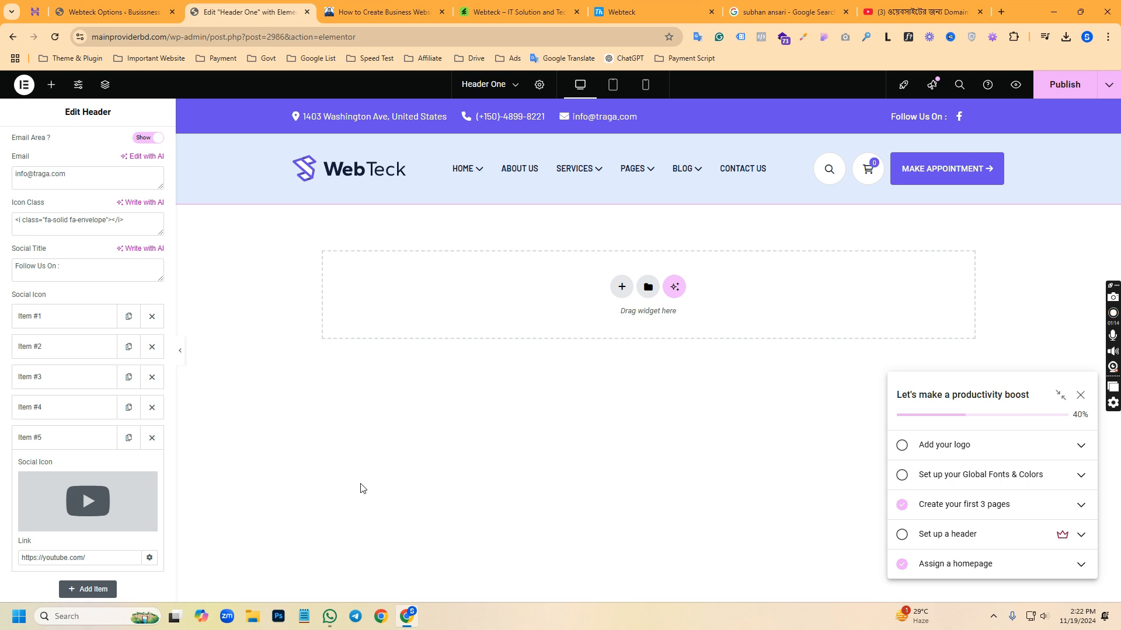
Close the Header One editor without saving and open the live homepage in a new browser tab
left_click(307, 12)
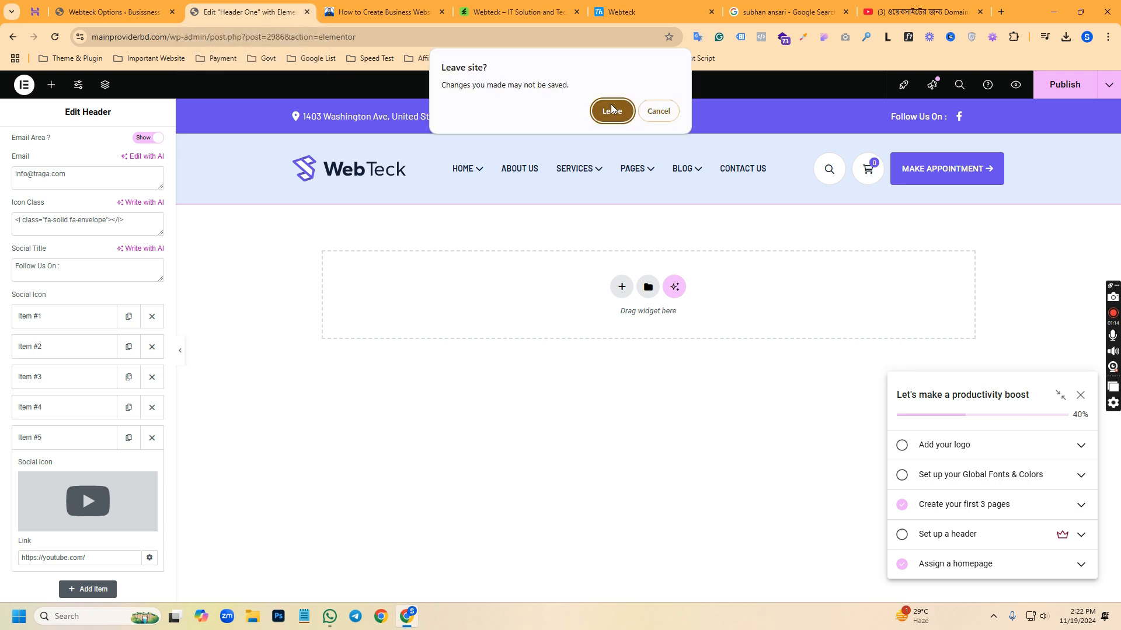
left_click(612, 110)
left_click(105, 12)
right_click(54, 86)
left_click(99, 97)
left_click(219, 11)
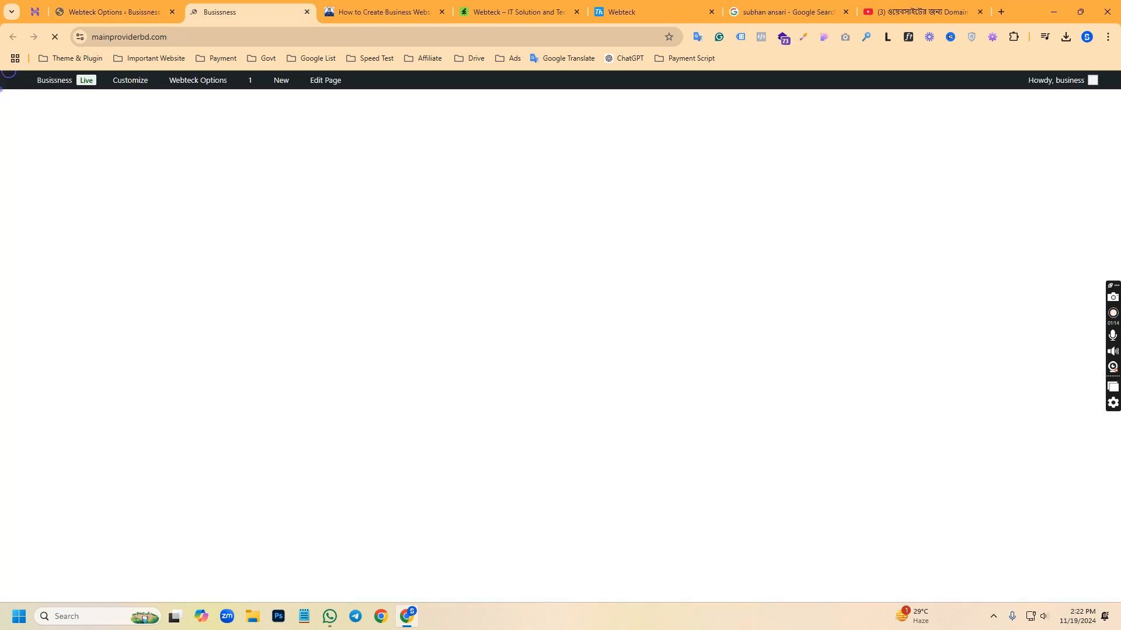
Examine the homepage footer and the header and footer templates available for editing with Elementor
left_click_drag(1116, 103, 1118, 607)
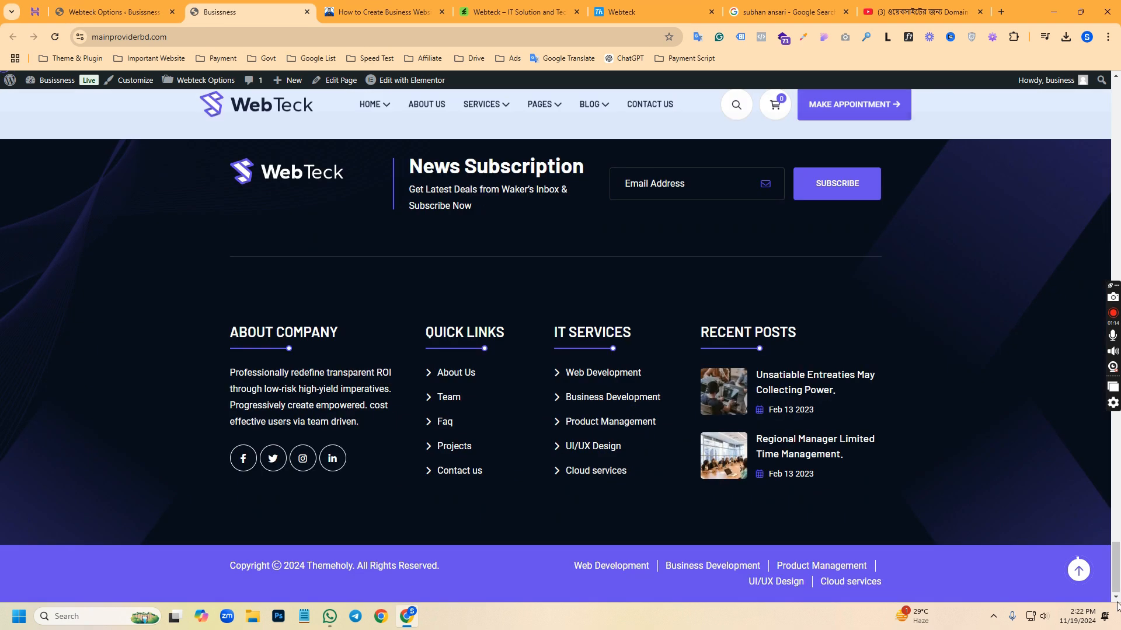
scroll(415, 330, "up", 1)
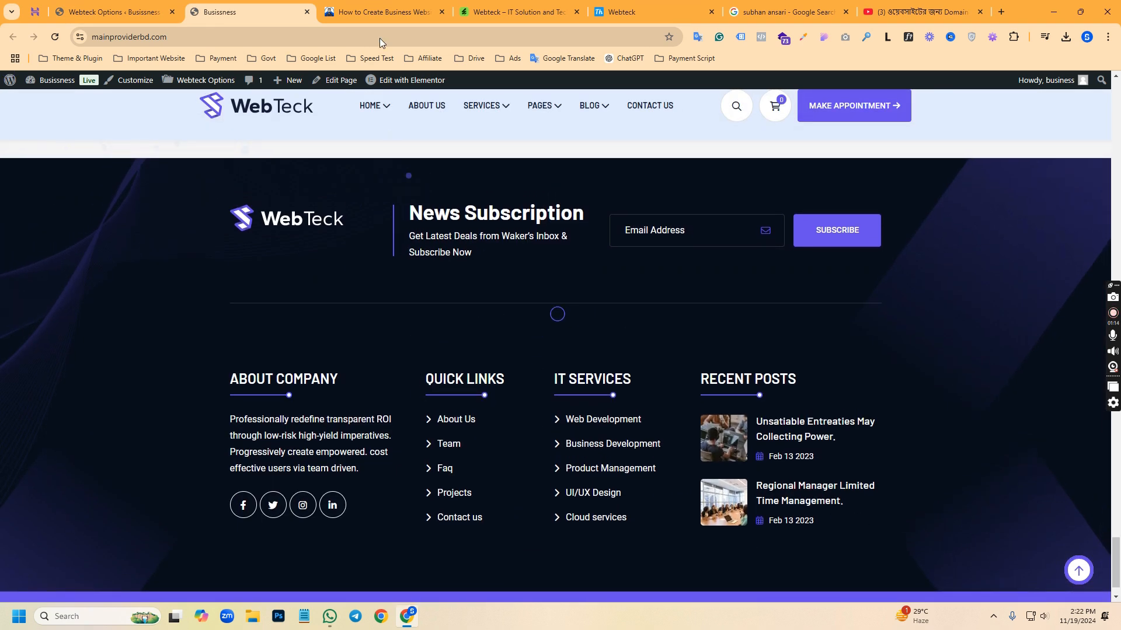
mouse_move(401, 82)
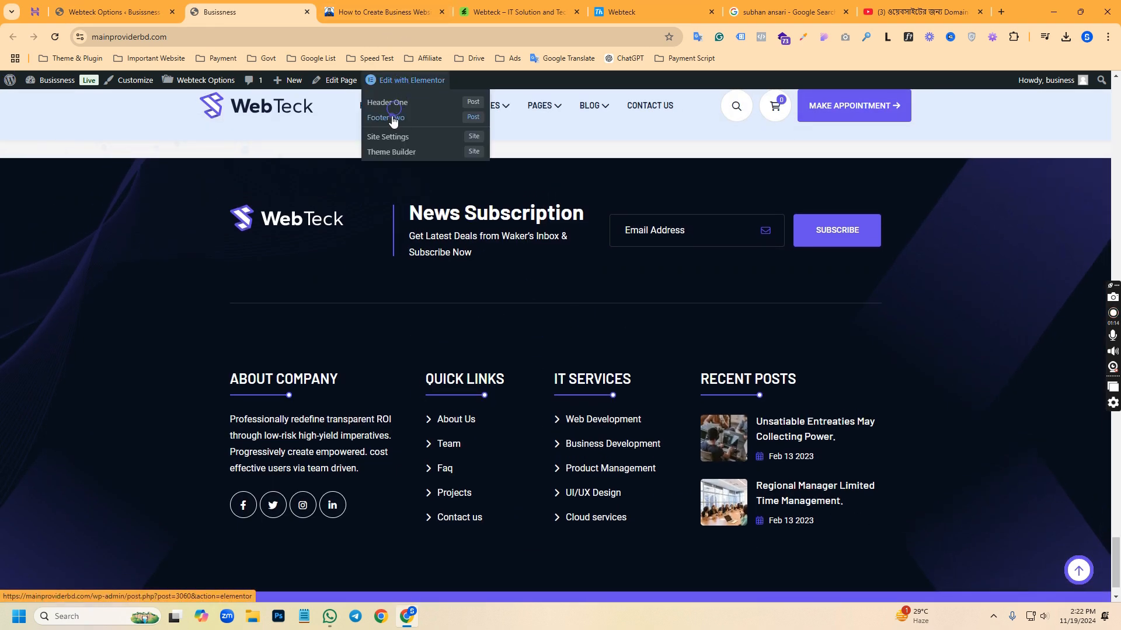
scroll(439, 406, "down", 1)
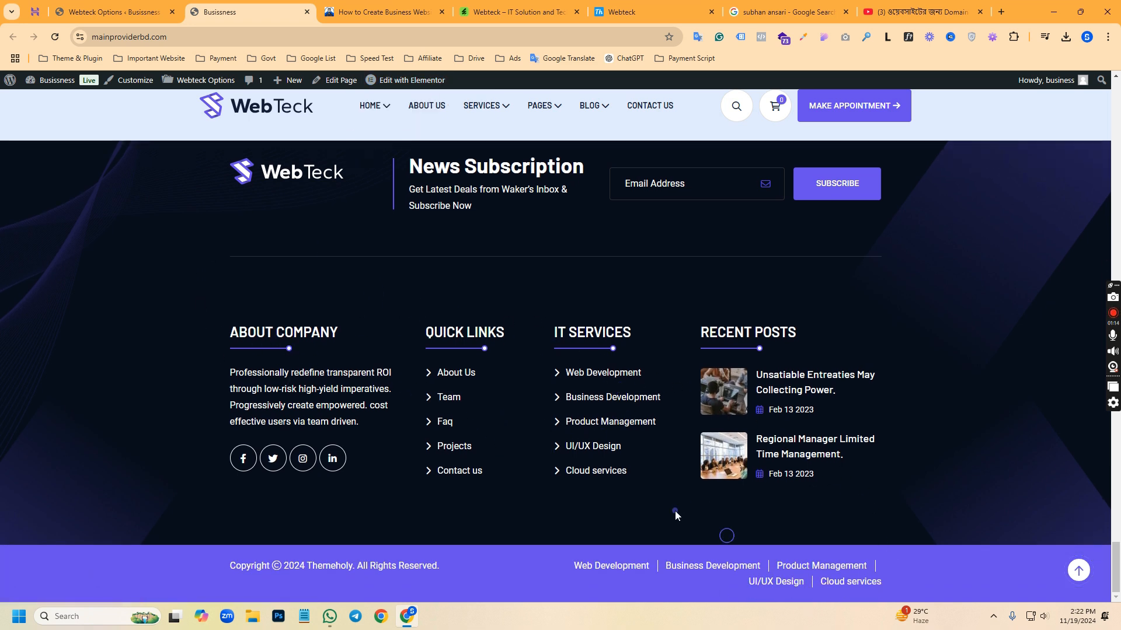
scroll(193, 148, "up", 3)
Return to the Webteck Options page in the WordPress dashboard
left_click(111, 12)
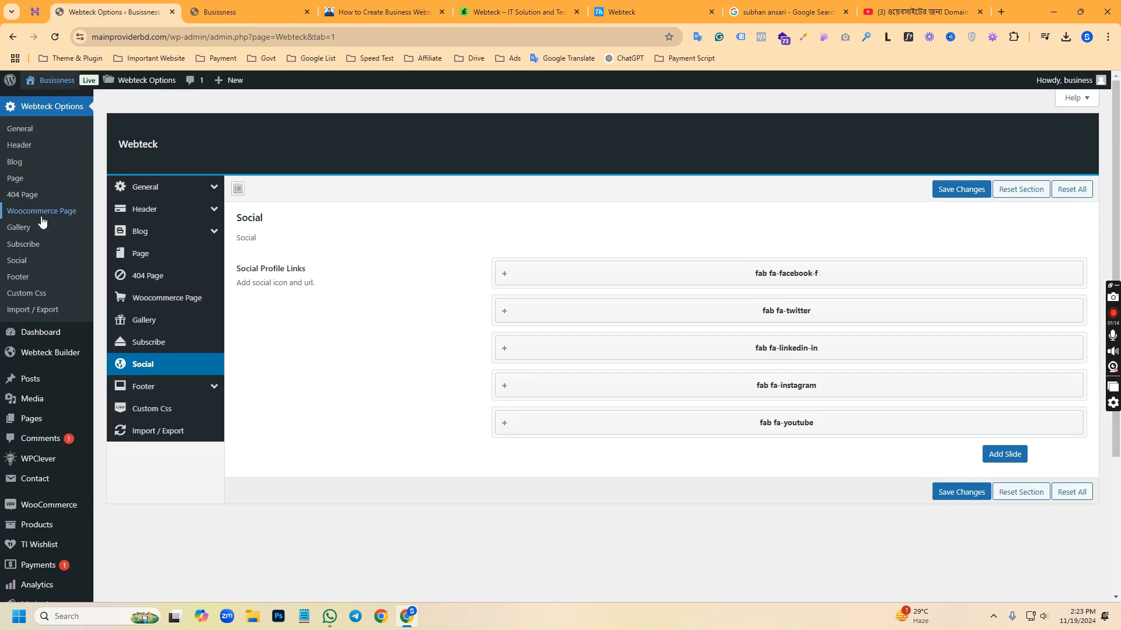